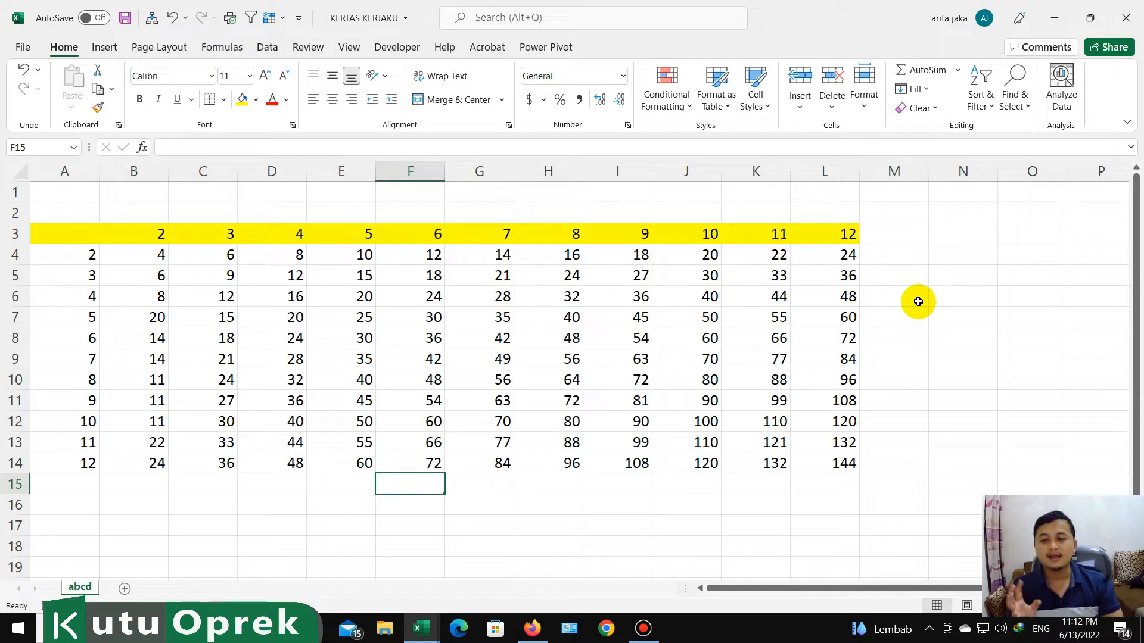
- Enter the labels Mean, Median and Modus in cells A16, A17 and A18 below the table
{"action": "key", "text": "Left"}
{"action": "key", "text": "Left"}
{"action": "key", "text": "Left"}
{"action": "key", "text": "Left"}
{"action": "key", "text": "Left"}
{"action": "key", "text": "Down"}
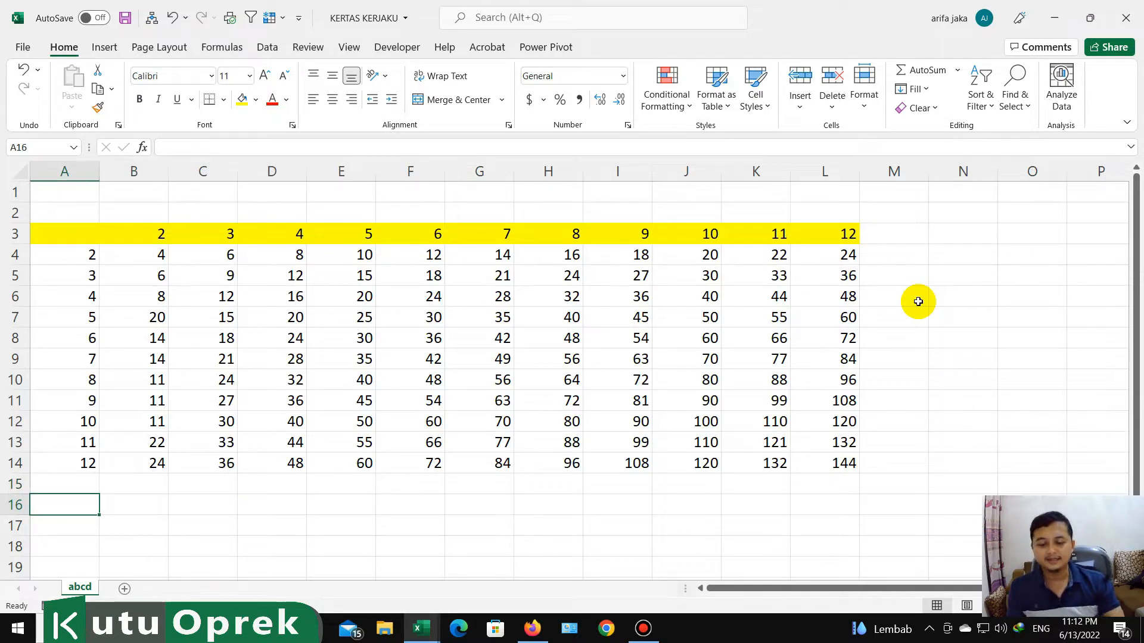
{"action": "type", "text": "Mean"}
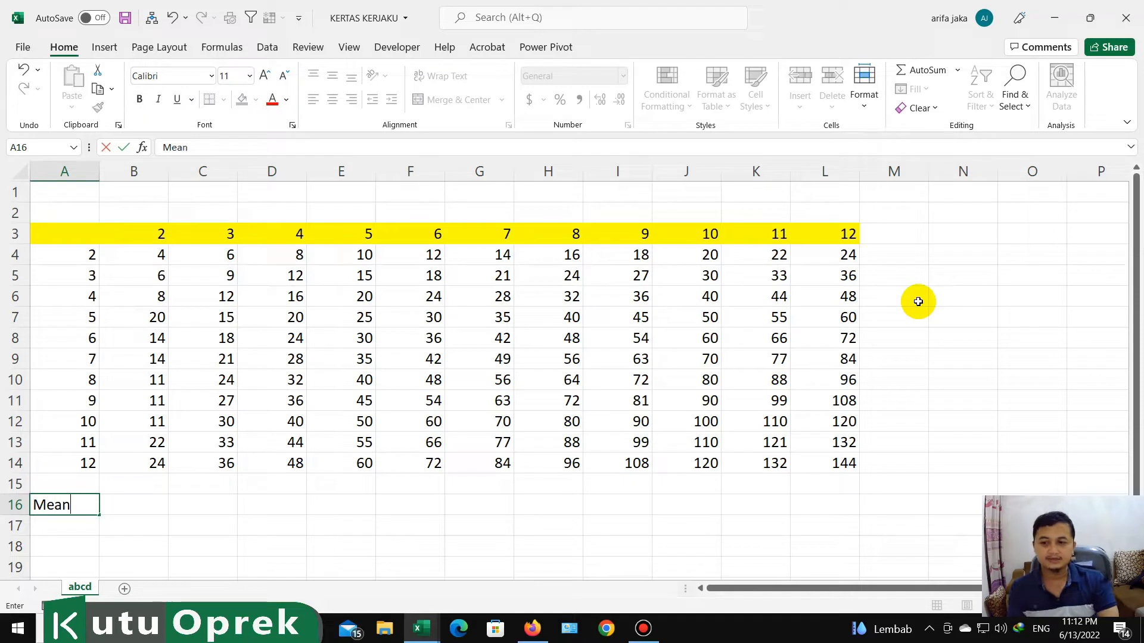
{"action": "key", "text": "Return"}
{"action": "type", "text": "Med"}
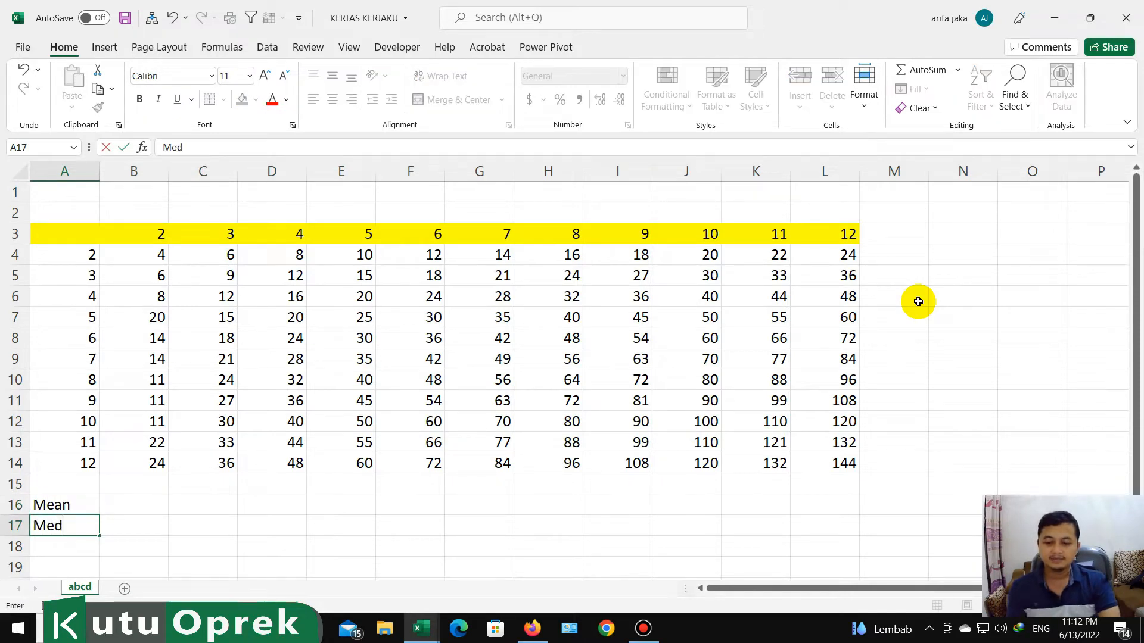
{"action": "type", "text": "ian"}
{"action": "key", "text": "Return"}
{"action": "type", "text": "MO"}
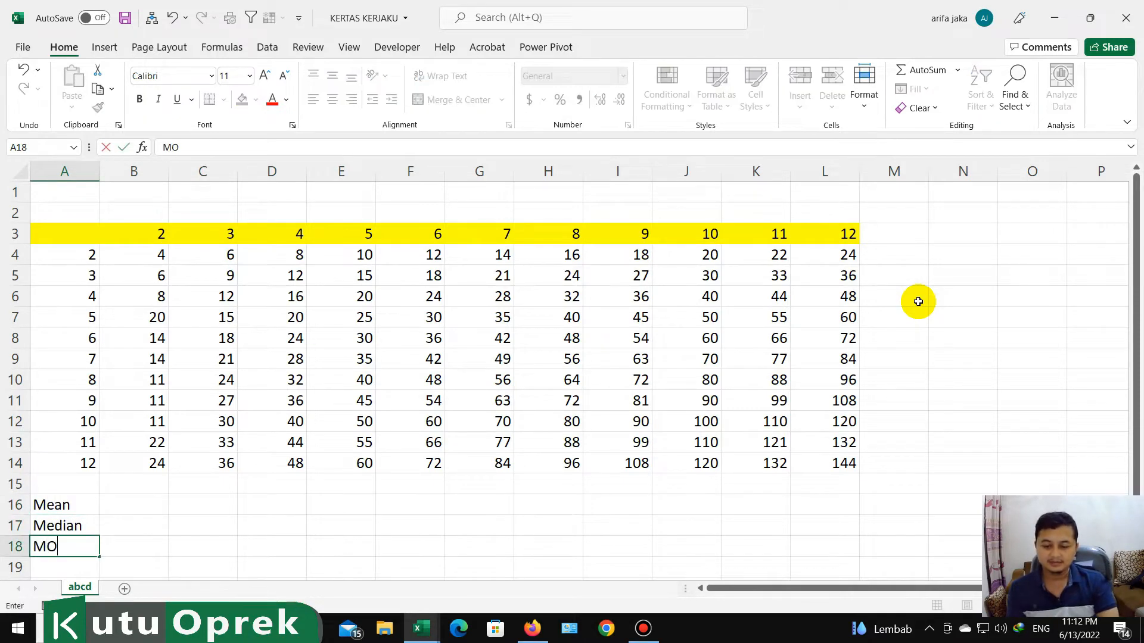
{"action": "key", "text": "Return"}
{"action": "key", "text": "Up"}
{"action": "key", "text": "Up"}
{"action": "key", "text": "Up"}
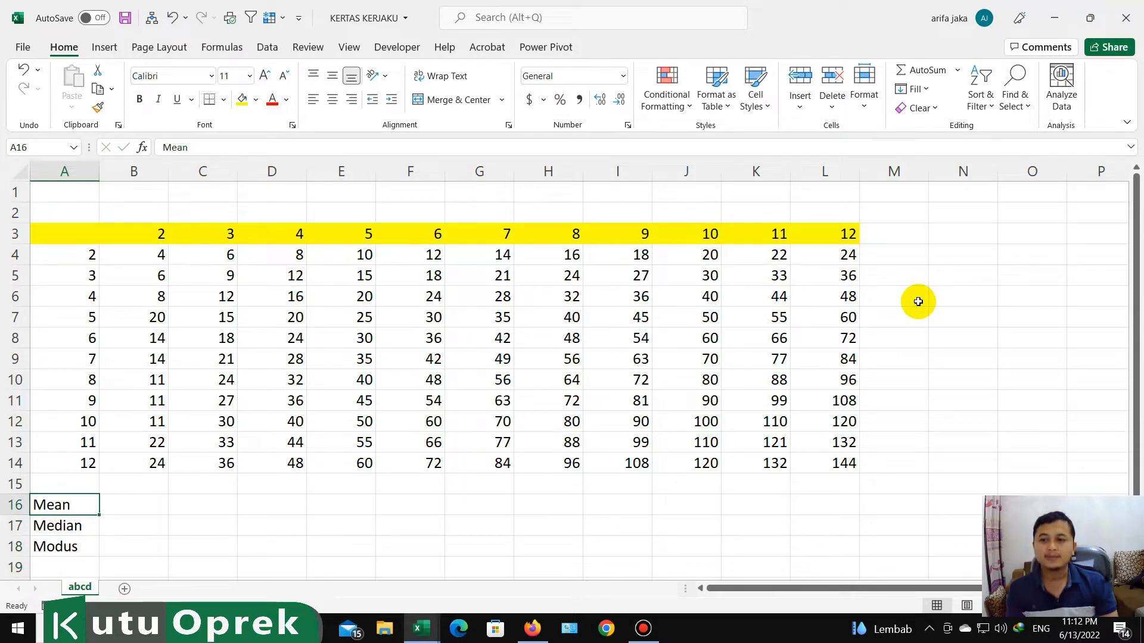
{"action": "key", "text": "Down"}
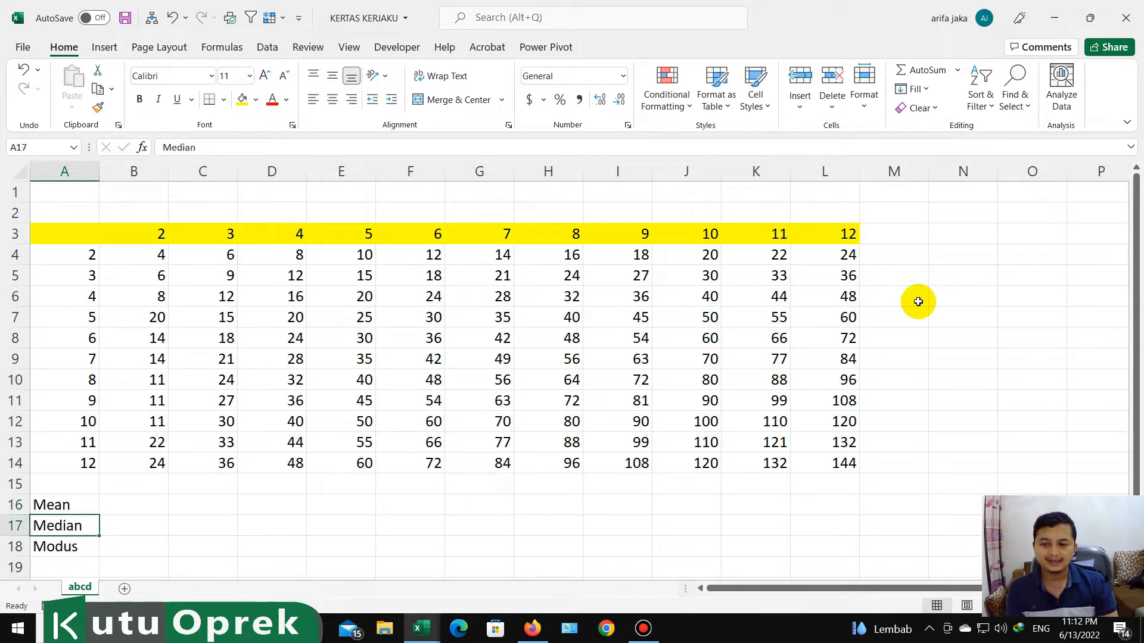
{"action": "key", "text": "Down"}
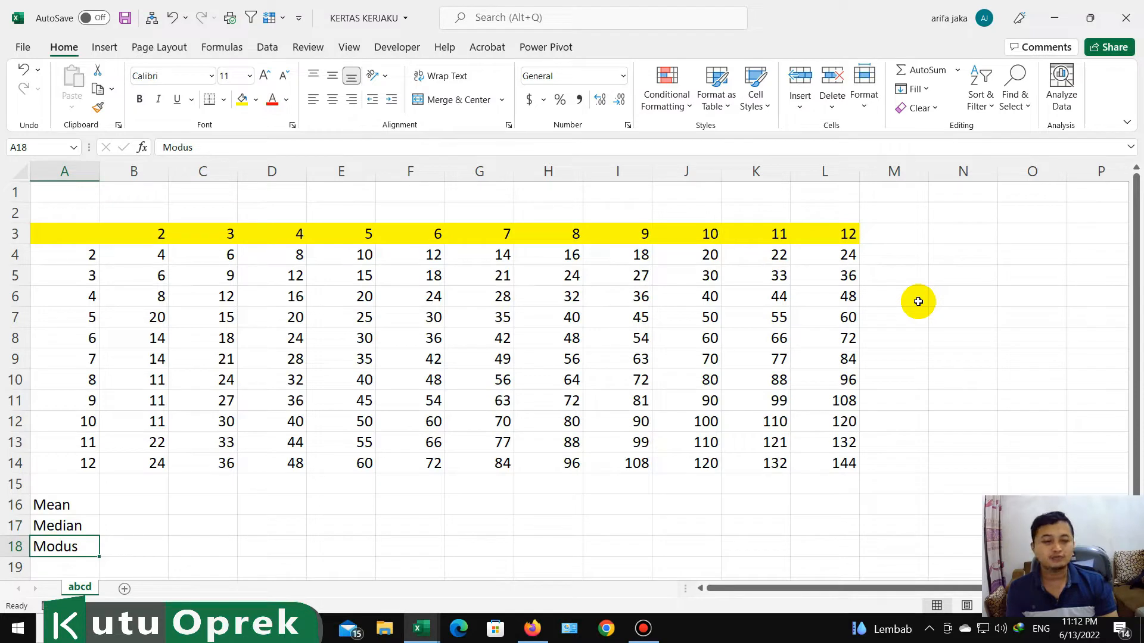
{"action": "left_click", "coordinate": [134, 505]}
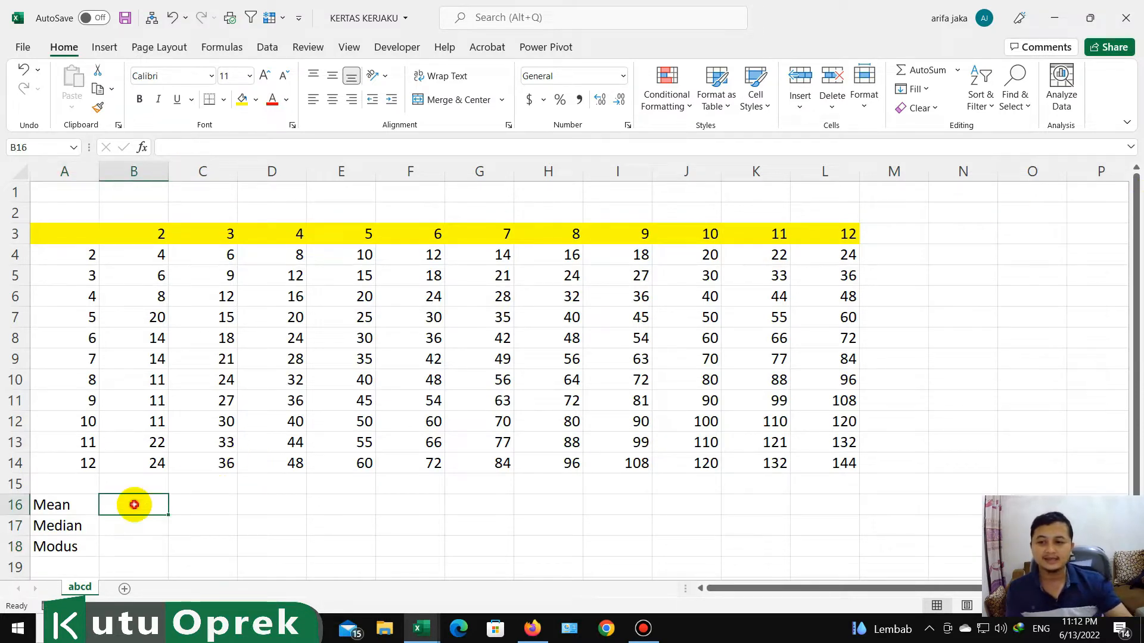
{"action": "left_click", "coordinate": [61, 526]}
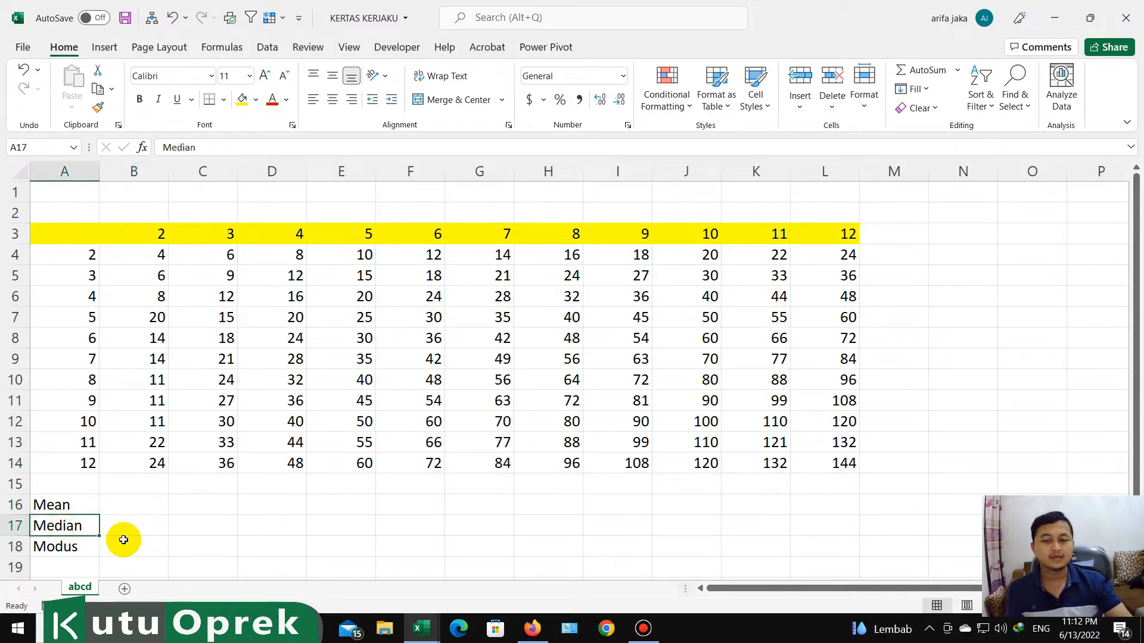
- Calculate the mean of B4:B14 in cell B16 with the AVERAGE function and check the source range
{"action": "left_click", "coordinate": [134, 508]}
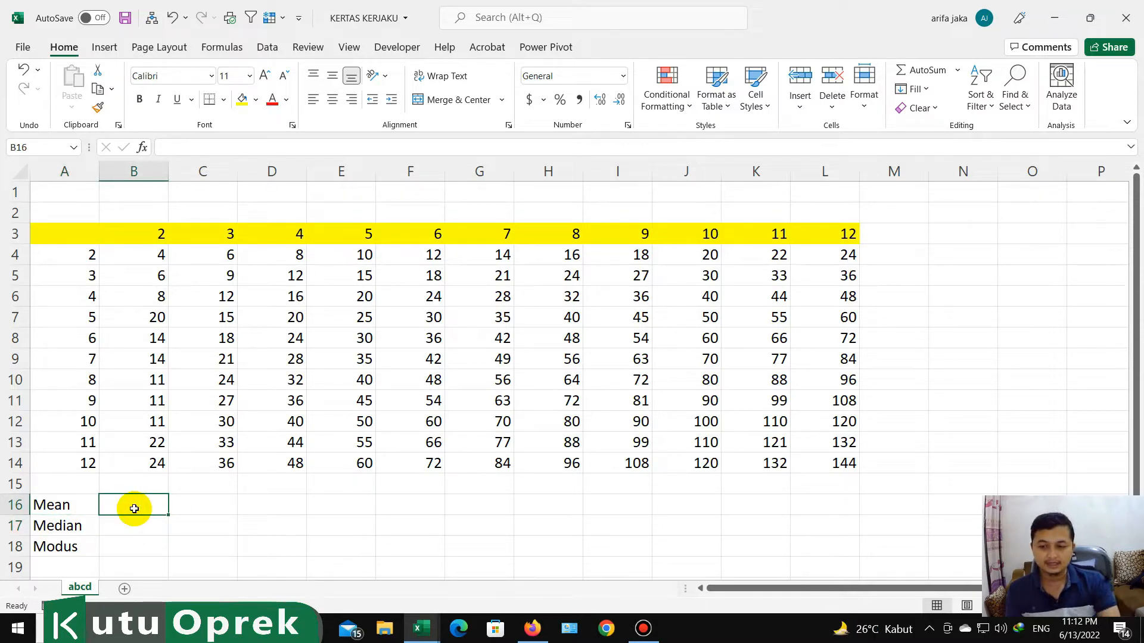
{"action": "type", "text": "=ave"}
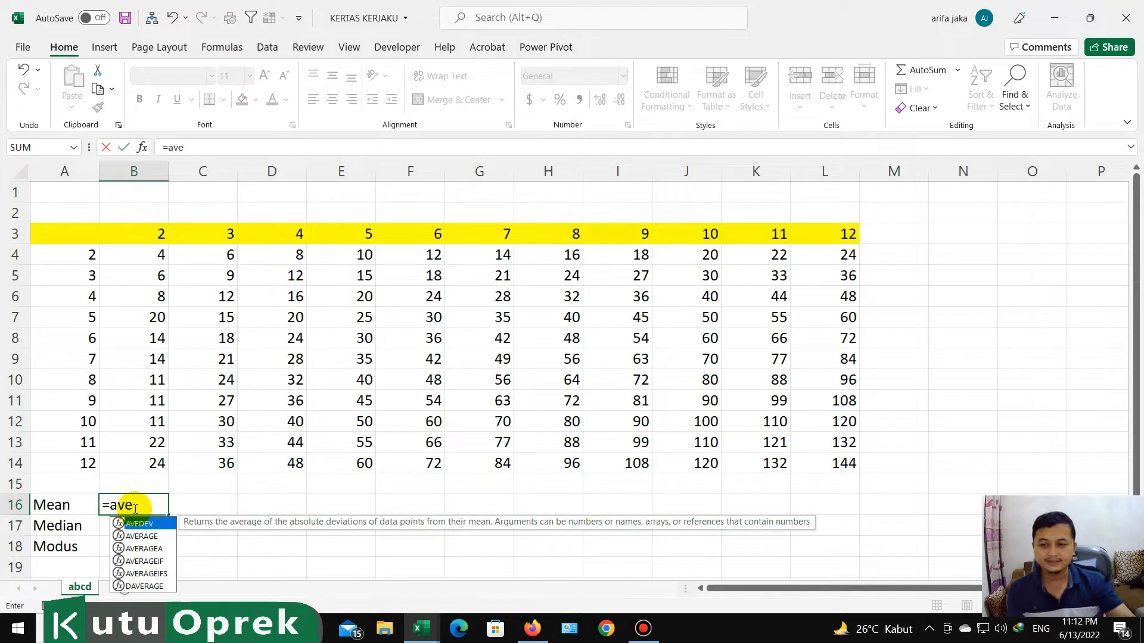
{"action": "double_click", "coordinate": [141, 536]}
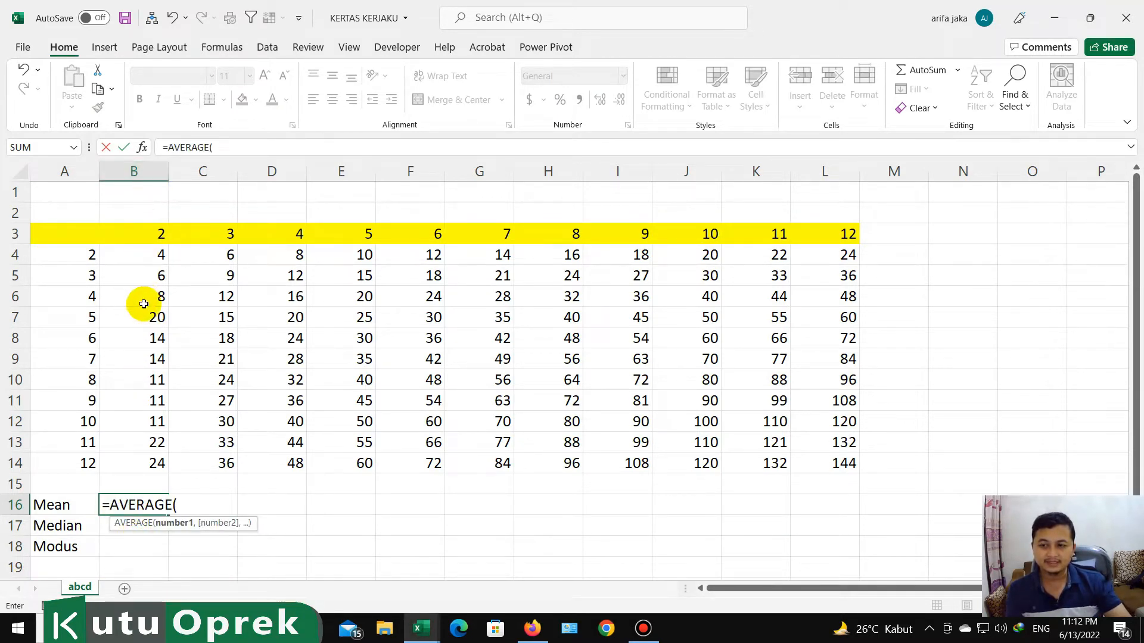
{"action": "left_click_drag", "start_coordinate": [153, 253], "coordinate": [131, 463]}
{"action": "key", "text": "Return"}
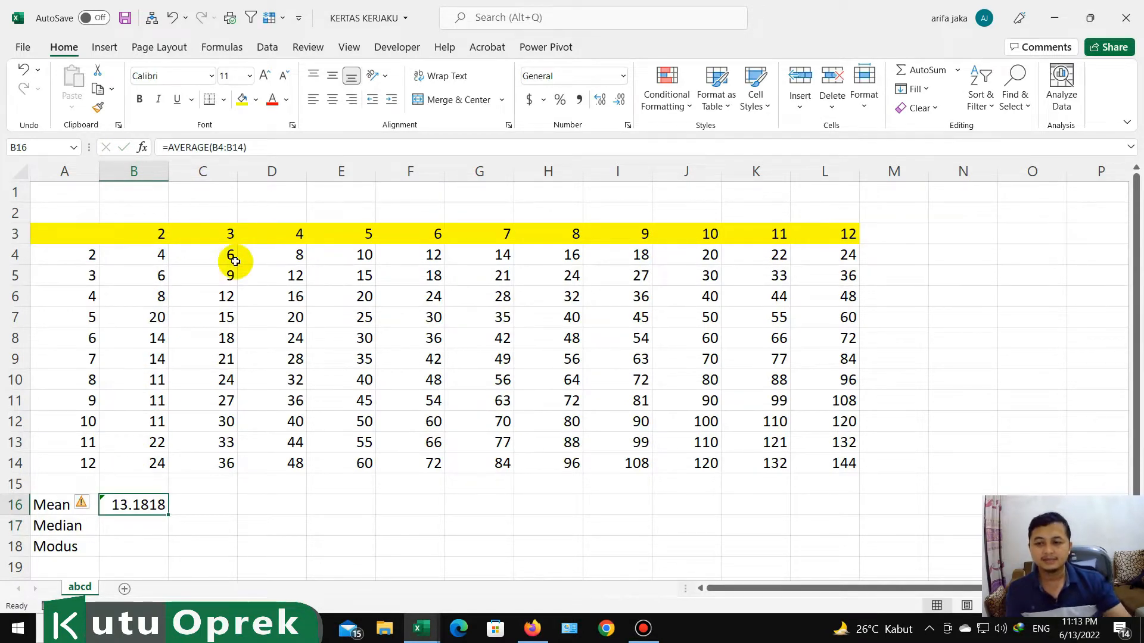
{"action": "left_click_drag", "start_coordinate": [156, 255], "coordinate": [142, 461]}
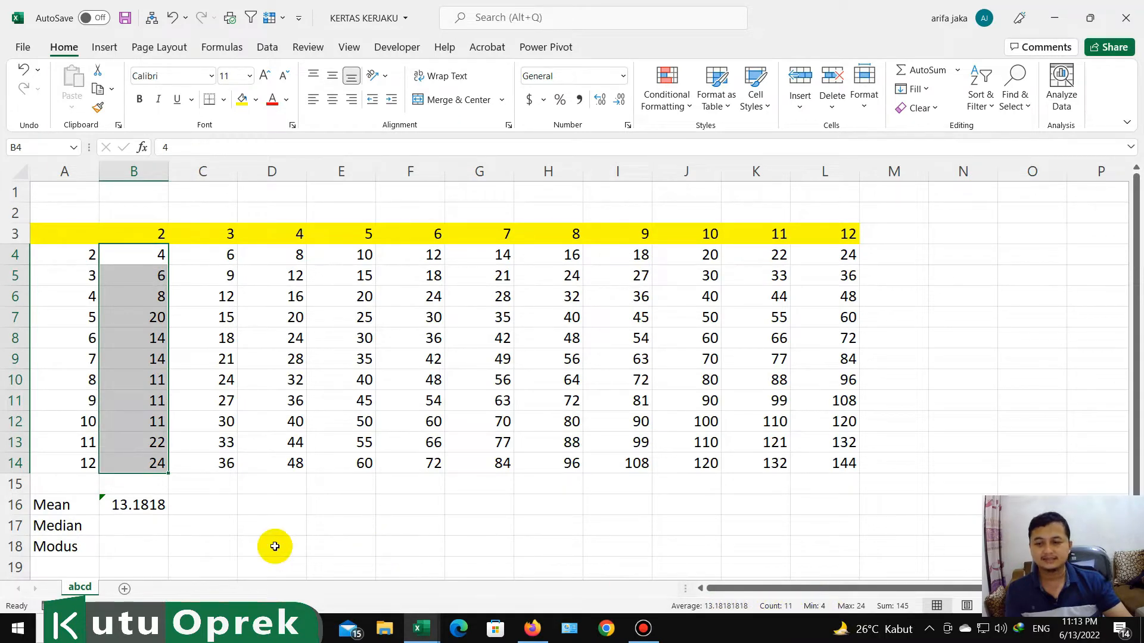
- Try to calculate the median of the column B values in cell B17
{"action": "left_click", "coordinate": [156, 525]}
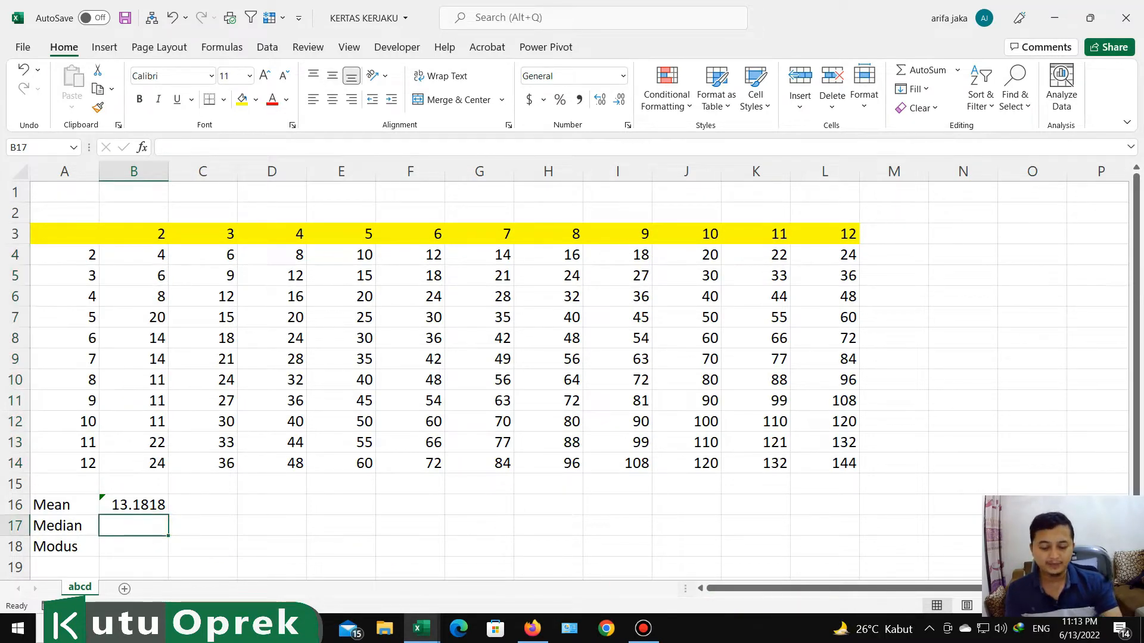
{"action": "type", "text": "=median"}
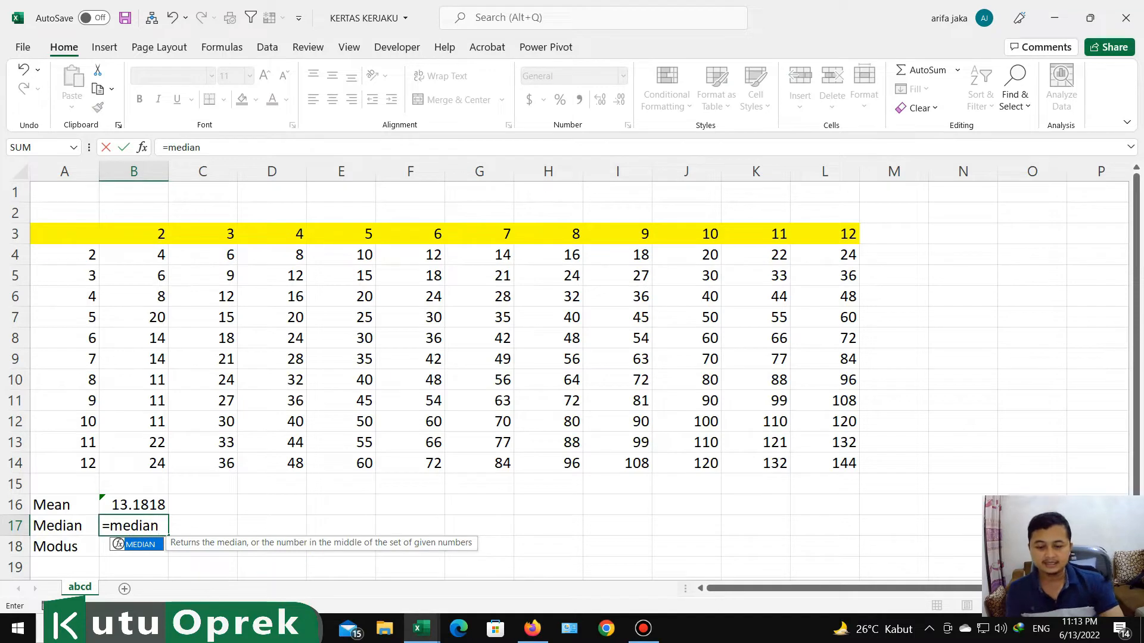
{"action": "type", "text": "("}
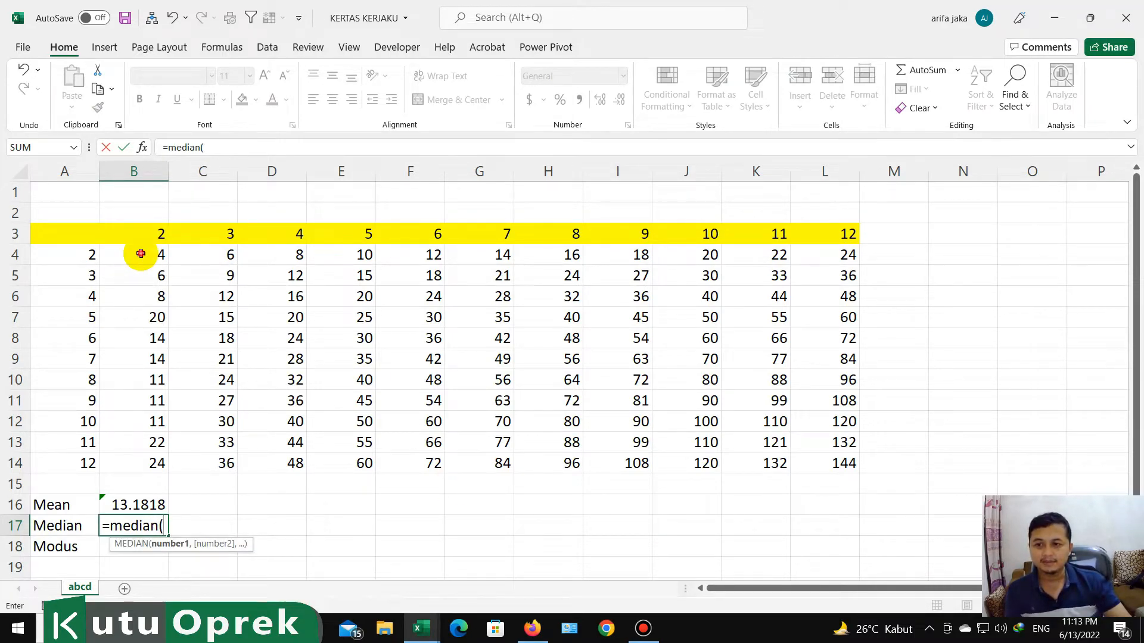
{"action": "left_click_drag", "start_coordinate": [141, 253], "coordinate": [140, 460]}
{"action": "key", "text": "Return"}
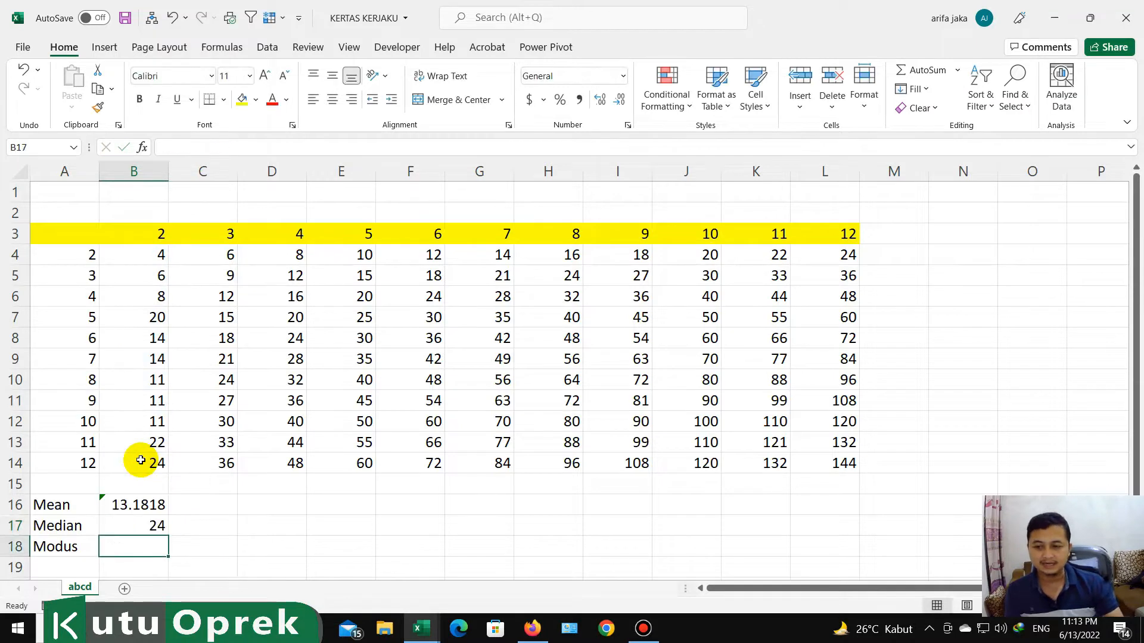
{"action": "key", "text": "Up"}
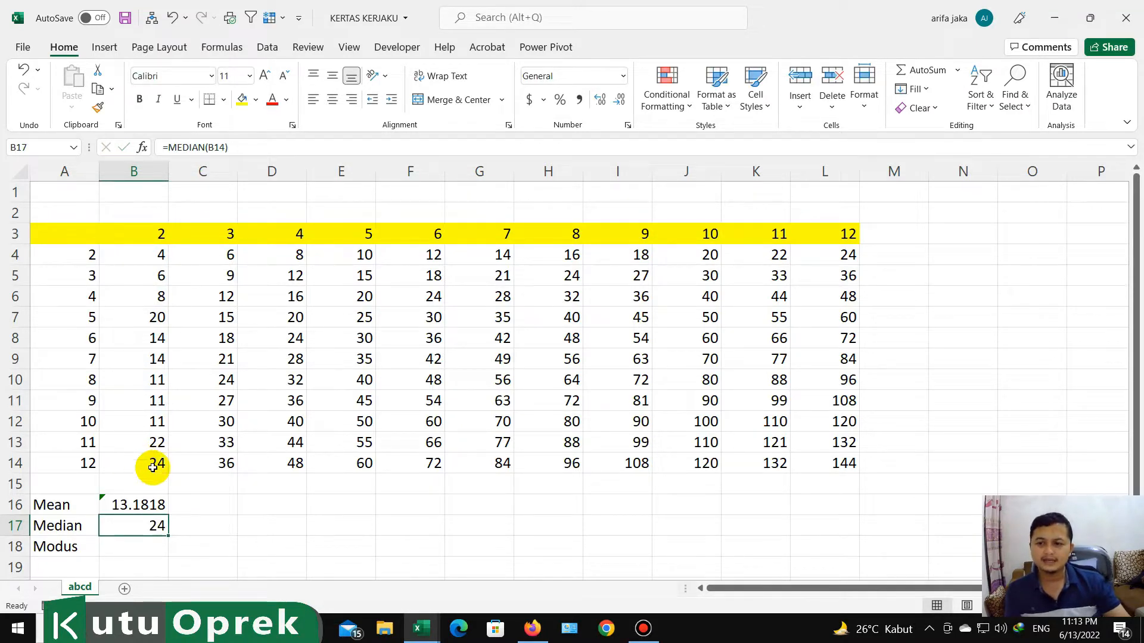
{"action": "left_click", "coordinate": [237, 147]}
{"action": "left_click", "coordinate": [280, 429]}
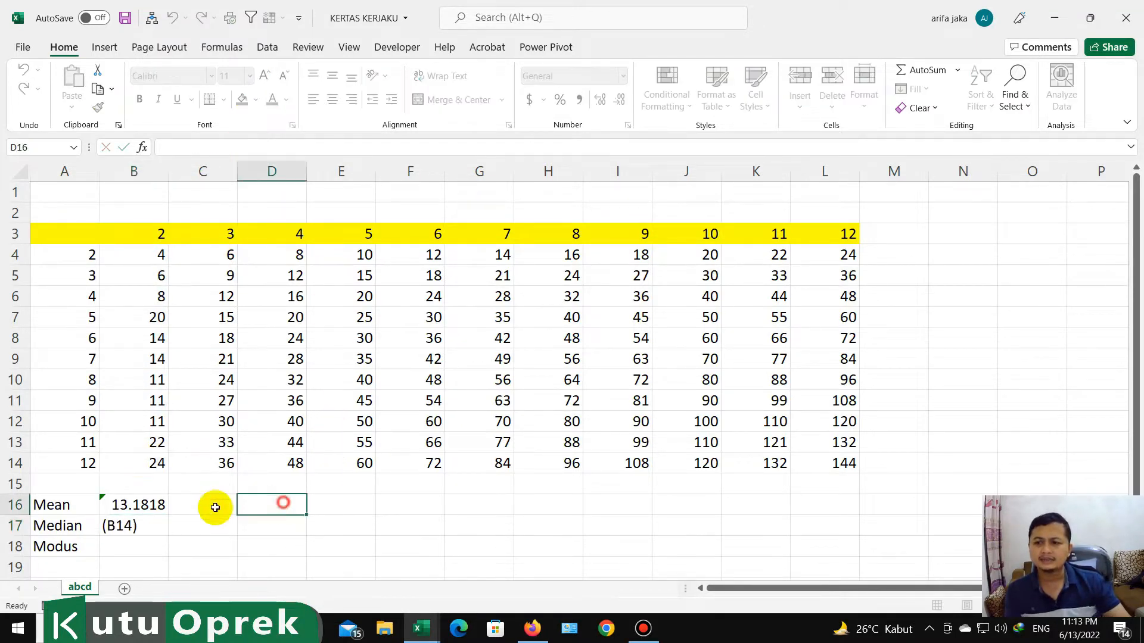
- Enter a MEDIAN formula over B4:B14 in cell B17 and compare it with the middle values of column B
{"action": "left_click", "coordinate": [149, 521]}
{"action": "type", "text": "=medisn"}
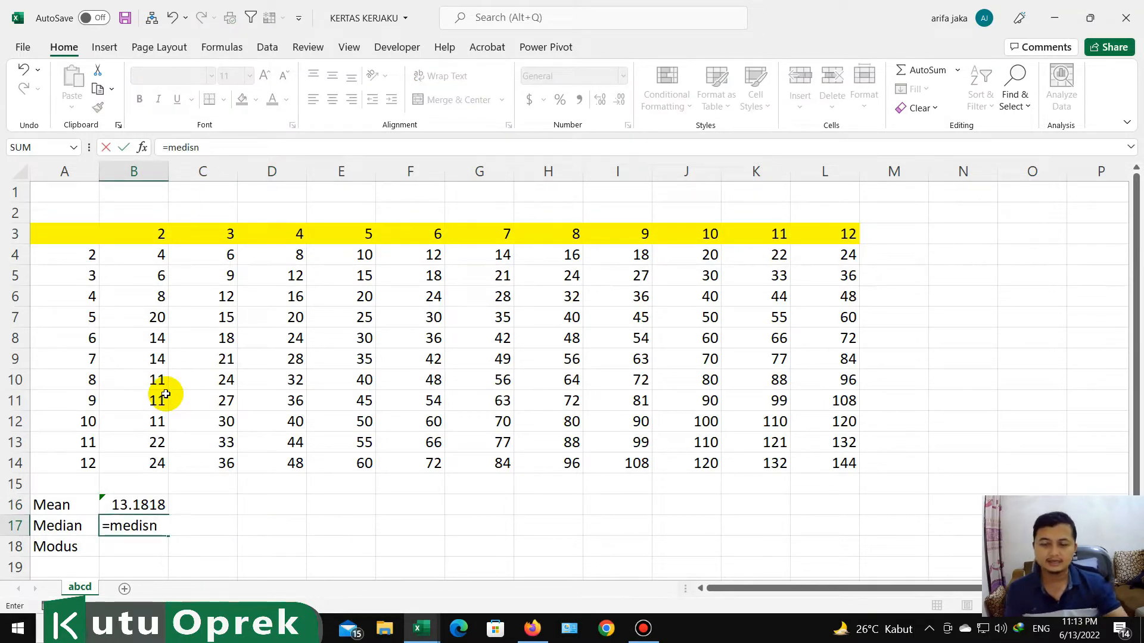
{"action": "key", "text": "BackSpace"}
{"action": "key", "text": "BackSpace"}
{"action": "type", "text": "an("}
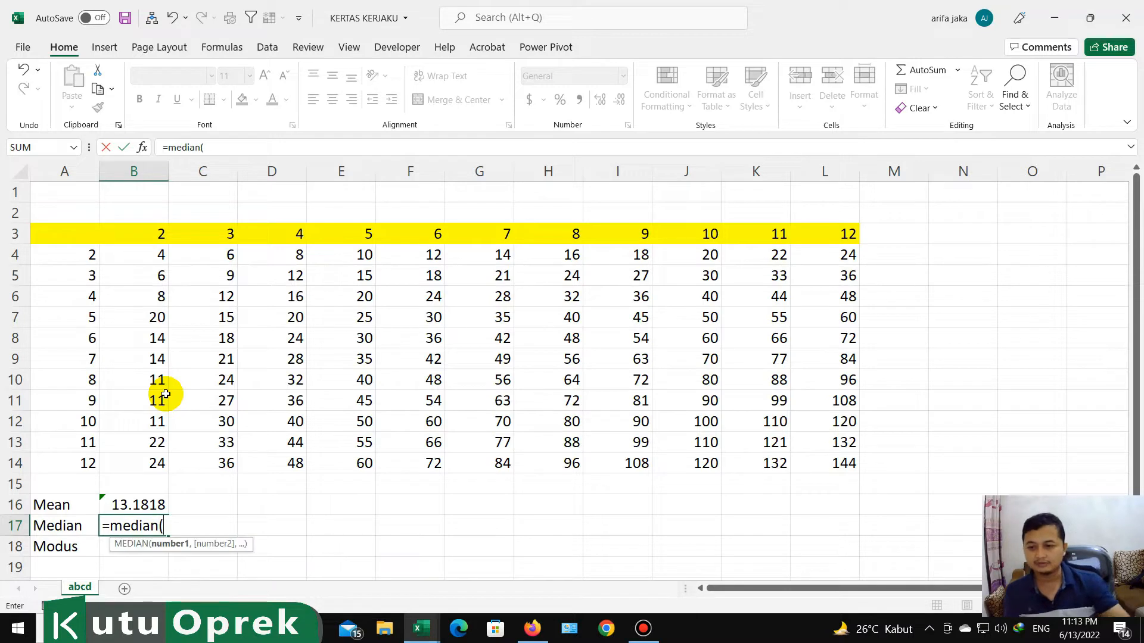
{"action": "left_click_drag", "start_coordinate": [153, 258], "coordinate": [161, 458]}
{"action": "key", "text": "Return"}
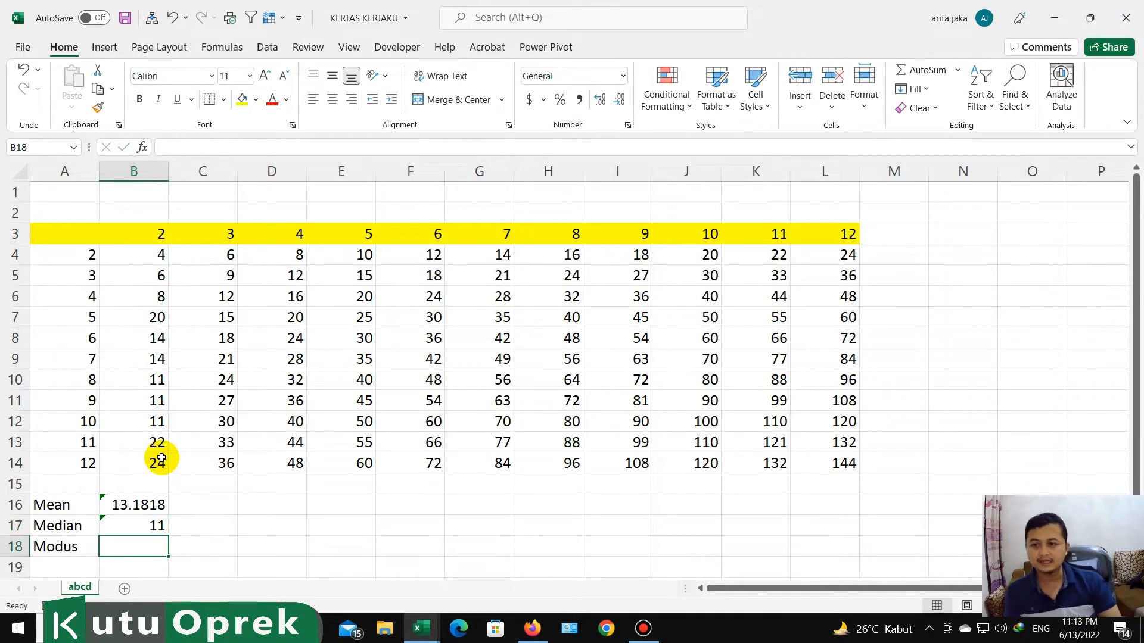
{"action": "key", "text": "Up"}
{"action": "left_click", "coordinate": [138, 380]}
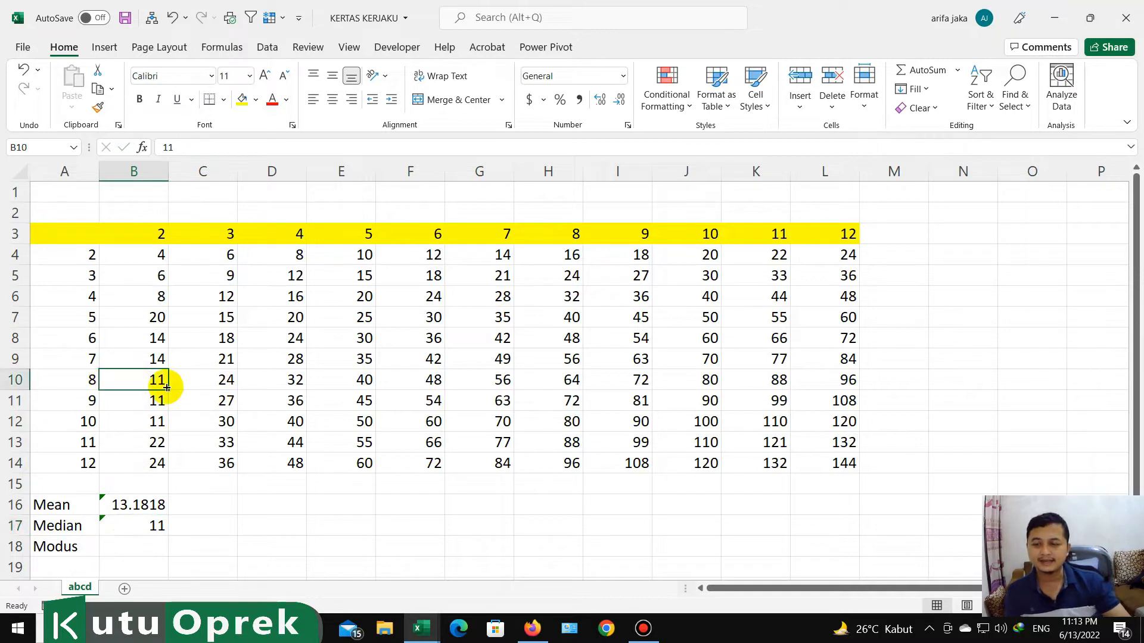
- Calculate the mode of B4:B14 in cell B18 with the MODE function
{"action": "left_click", "coordinate": [134, 547]}
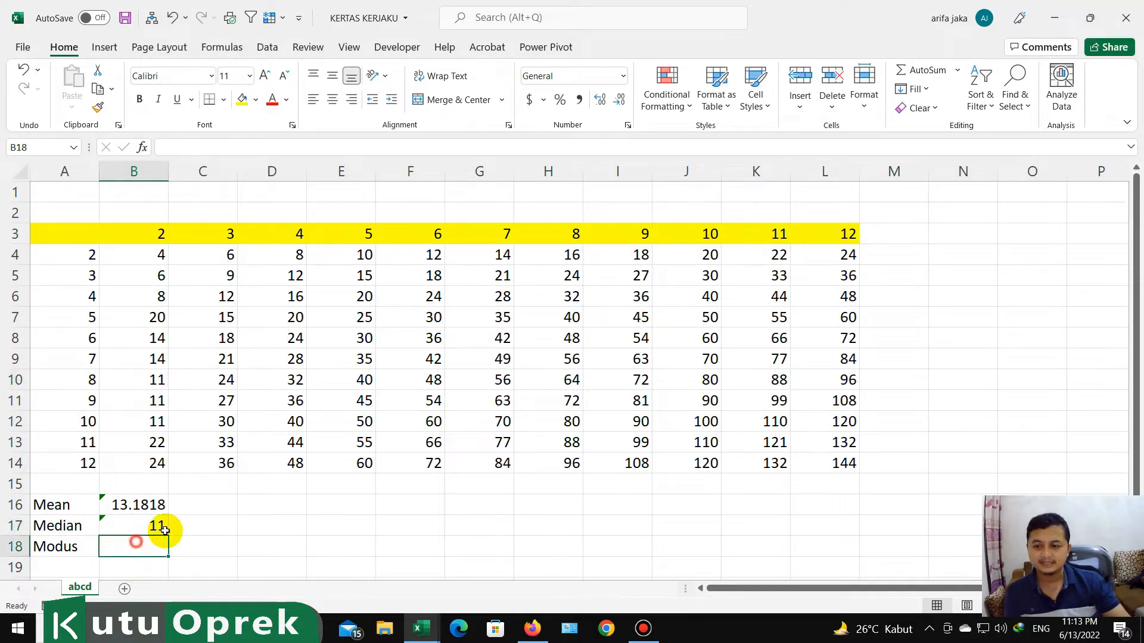
{"action": "type", "text": "=mo"}
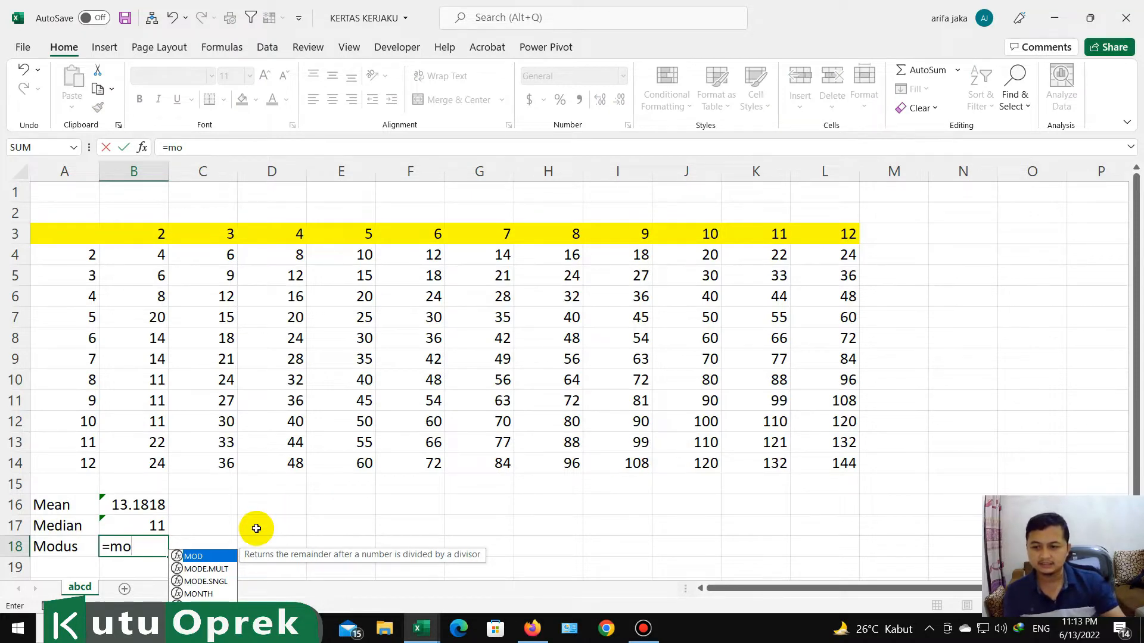
{"action": "type", "text": "u"}
{"action": "key", "text": "BackSpace"}
{"action": "type", "text": "d"}
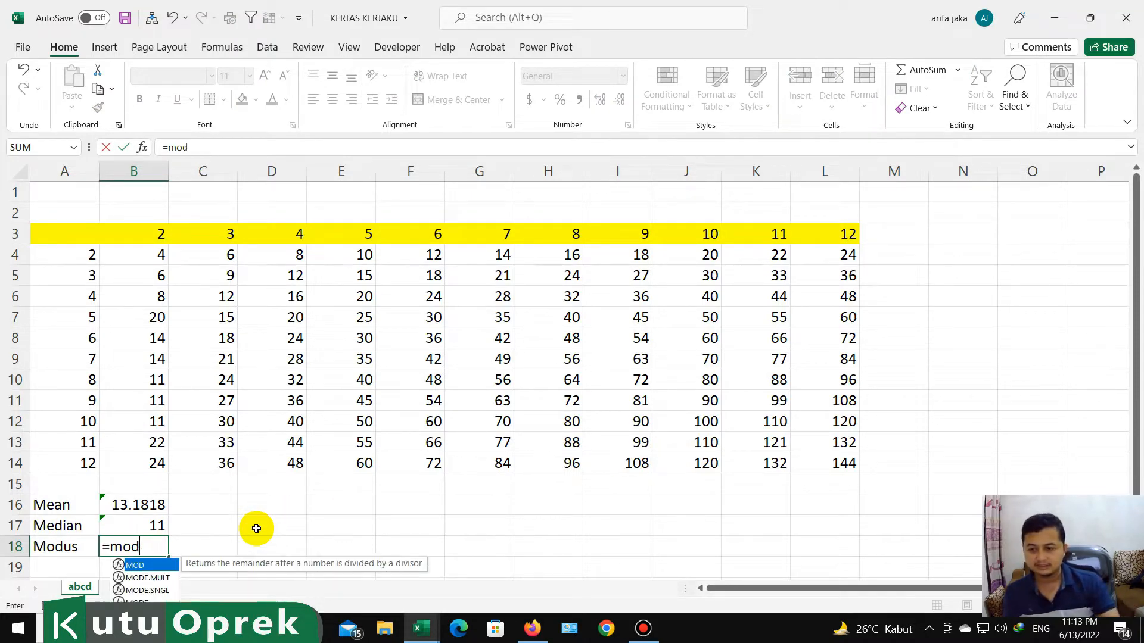
{"action": "key", "text": "Down"}
{"action": "key", "text": "Down"}
{"action": "key", "text": "Down"}
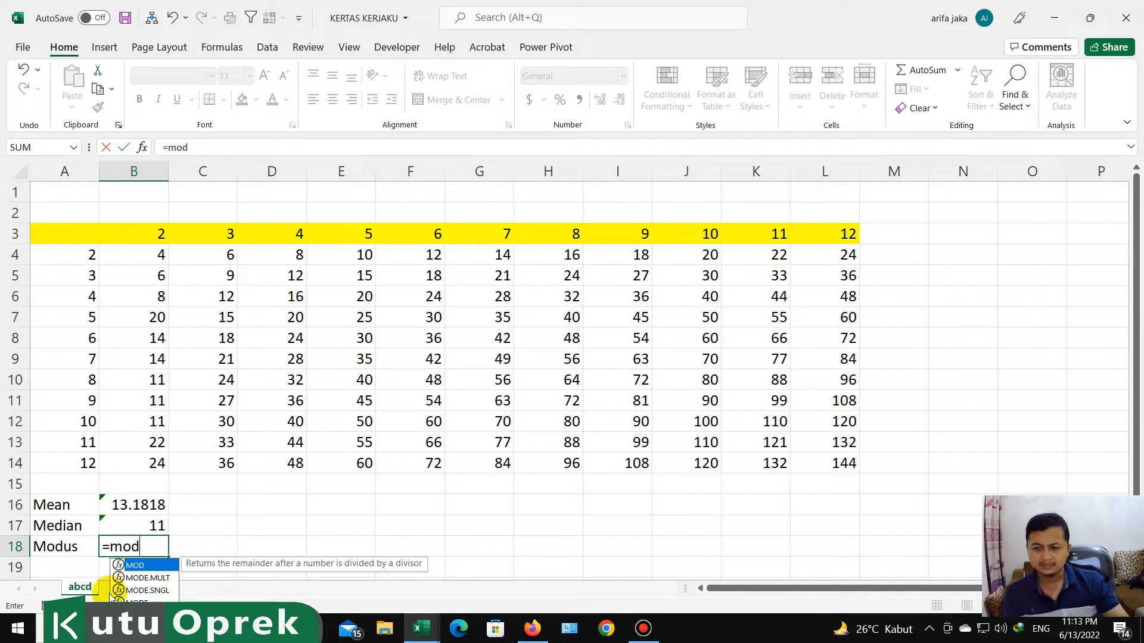
{"action": "key", "text": "Tab"}
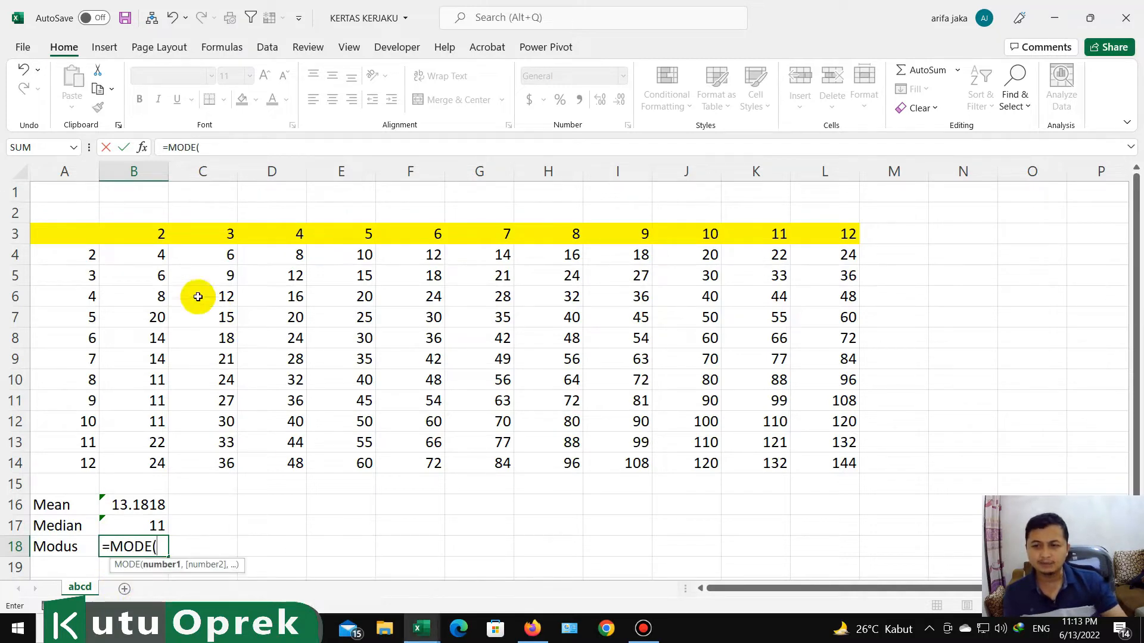
{"action": "left_click_drag", "start_coordinate": [159, 254], "coordinate": [158, 459]}
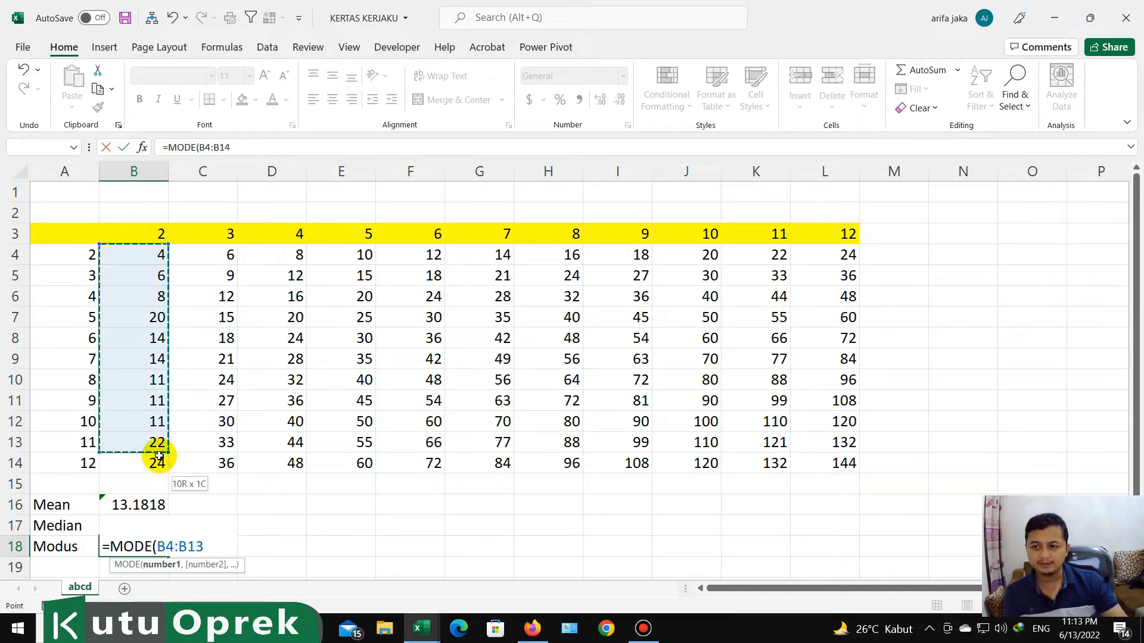
{"action": "key", "text": "Return"}
{"action": "key", "text": "Up"}
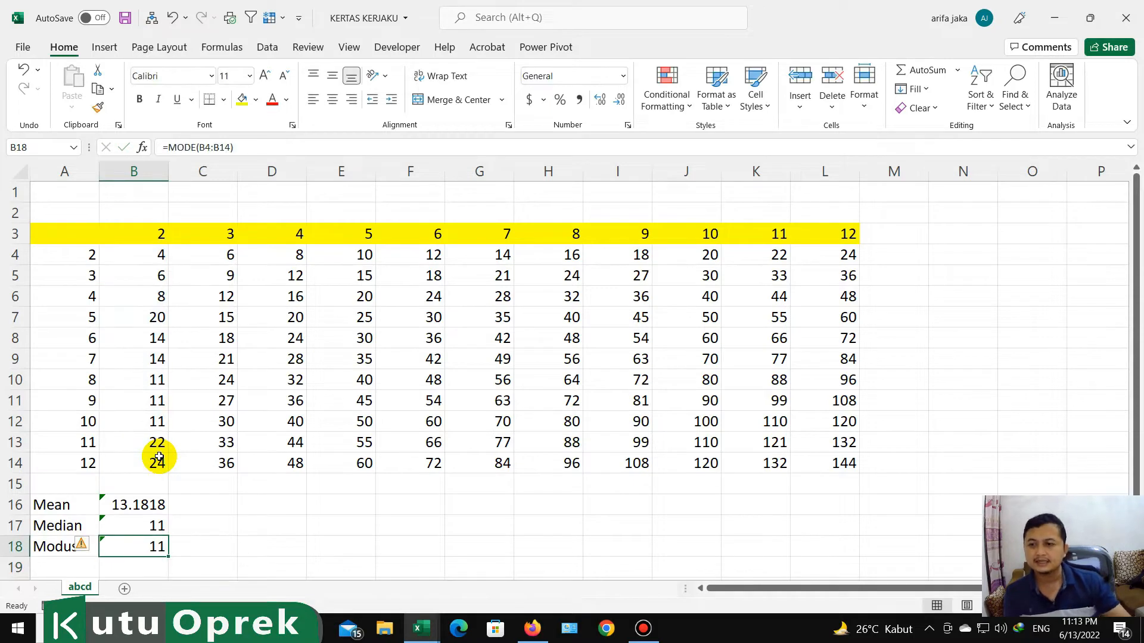
- Set cell B10 to 15 and check the repeated values in B8:B9 against the recalculated statistics
{"action": "left_click", "coordinate": [156, 379]}
{"action": "type", "text": "15"}
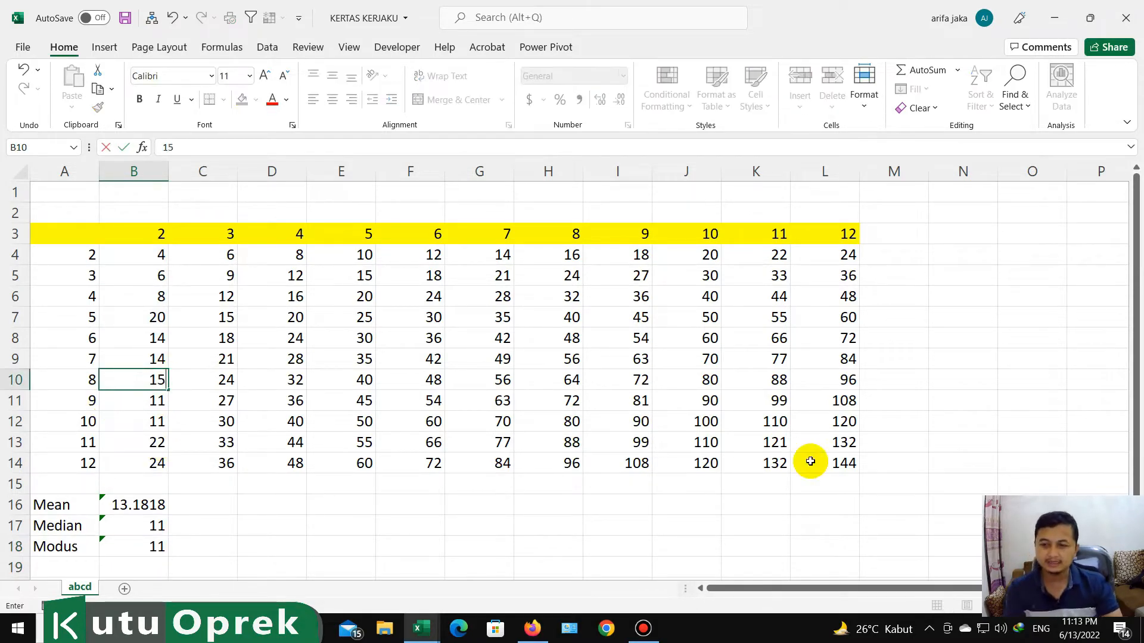
{"action": "key", "text": "Return"}
{"action": "key", "text": "Up"}
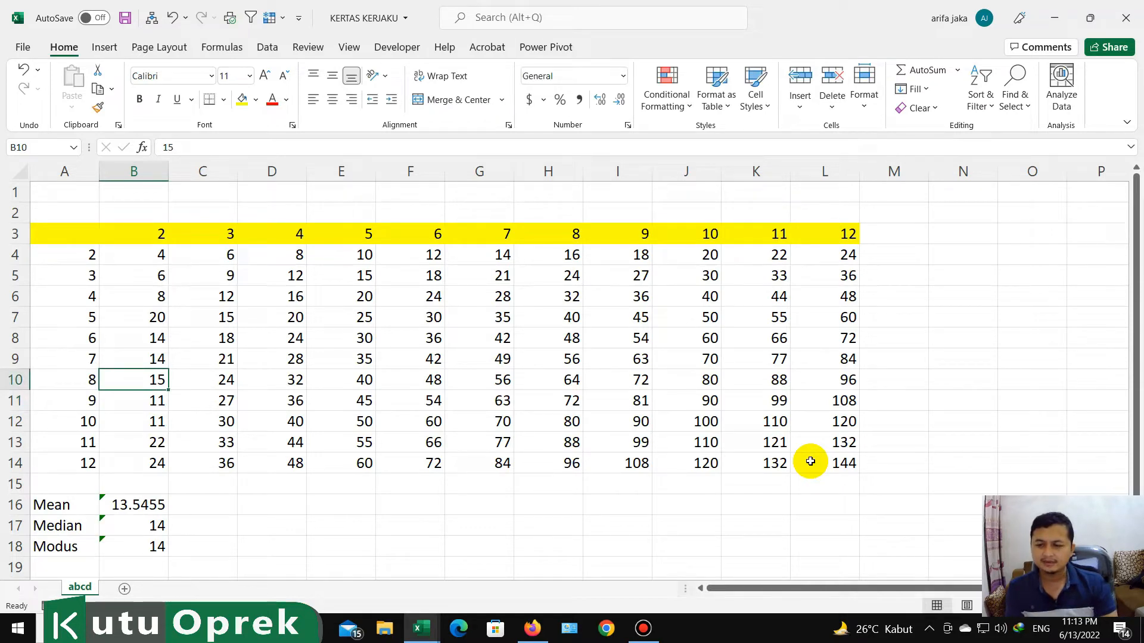
{"action": "key", "text": "Up"}
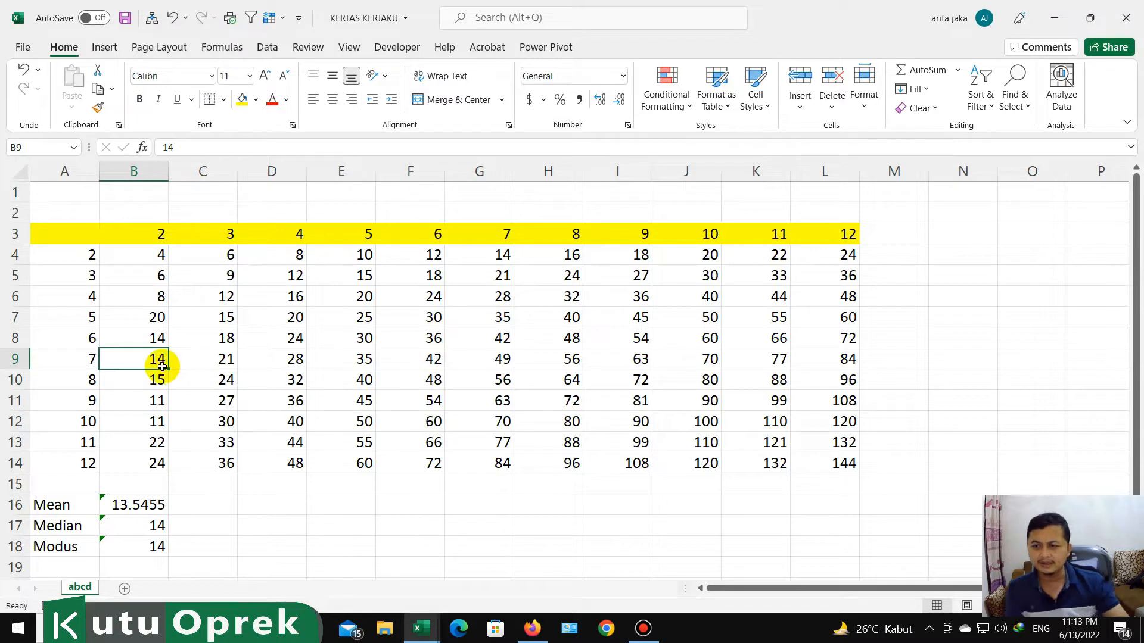
{"action": "left_click_drag", "start_coordinate": [156, 337], "coordinate": [158, 359]}
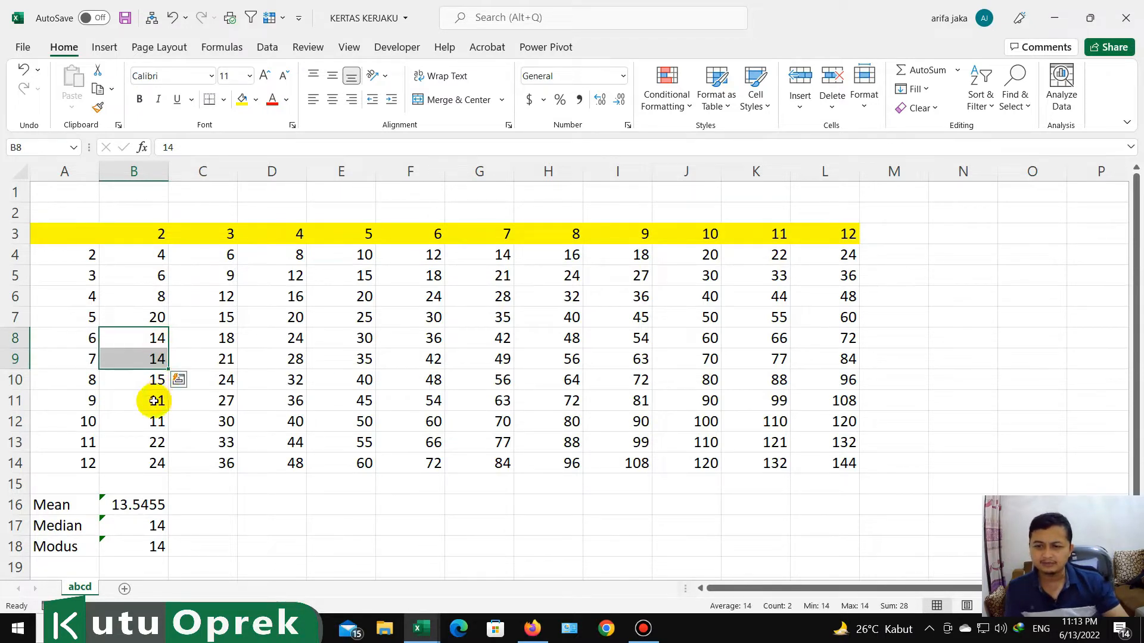
- Set cell B10 to 11 and compare the repeated values in B10:B12 with the recalculated mode in B18
{"action": "left_click_drag", "start_coordinate": [157, 400], "coordinate": [157, 420], "text": "ctrl"}
{"action": "left_click", "coordinate": [155, 374]}
{"action": "type", "text": "14"}
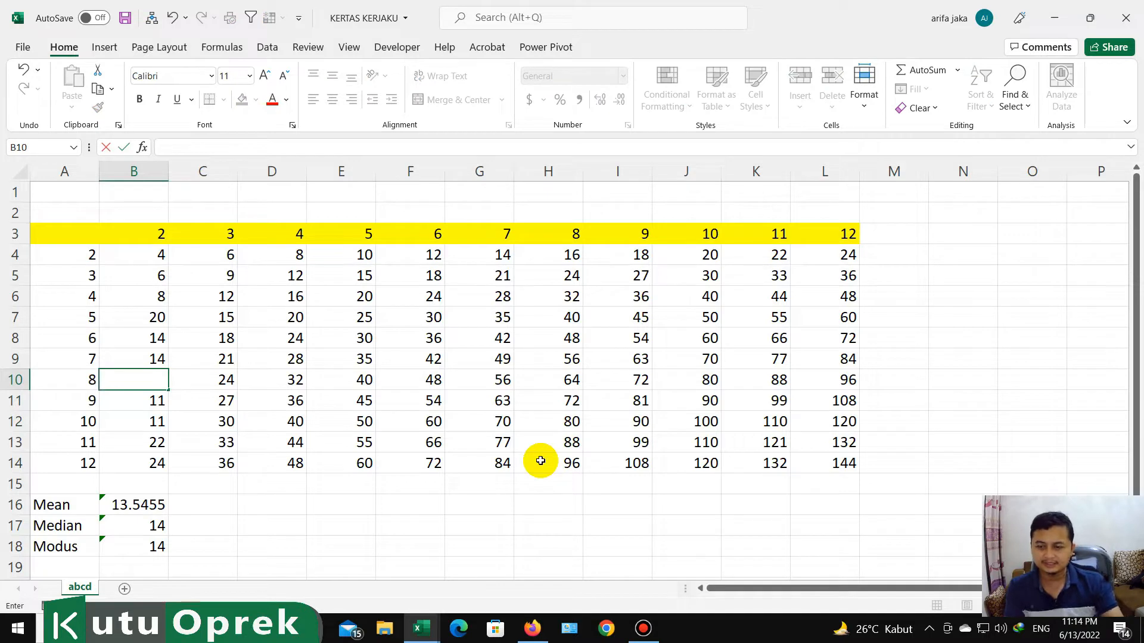
{"action": "type", "text": "1"}
{"action": "key", "text": "Return"}
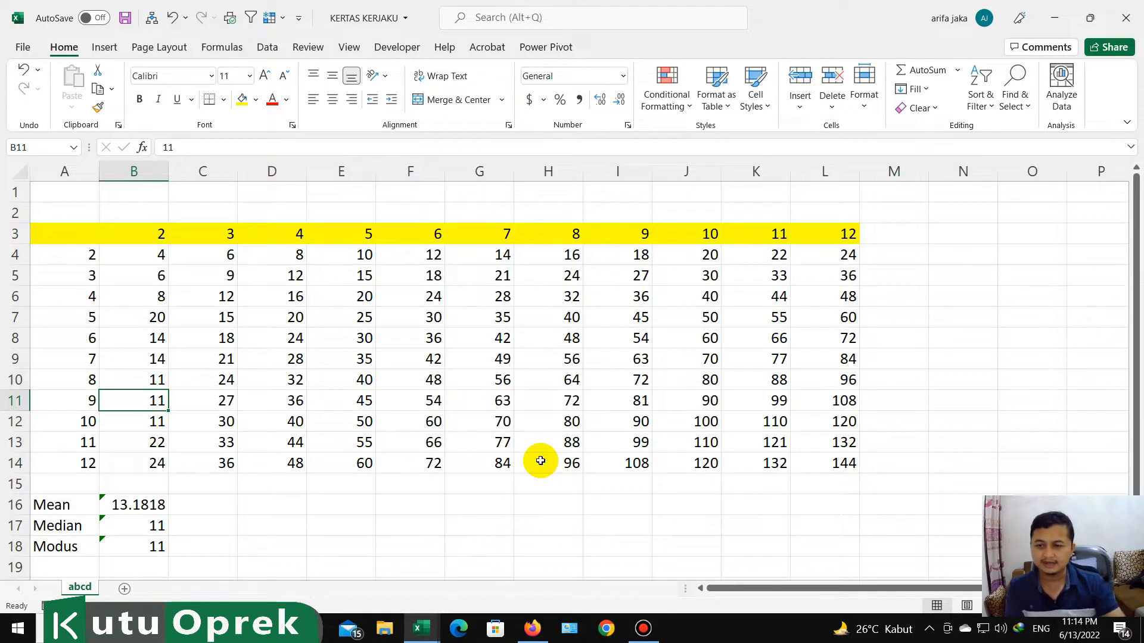
{"action": "left_click", "coordinate": [156, 546]}
{"action": "left_click", "coordinate": [159, 380]}
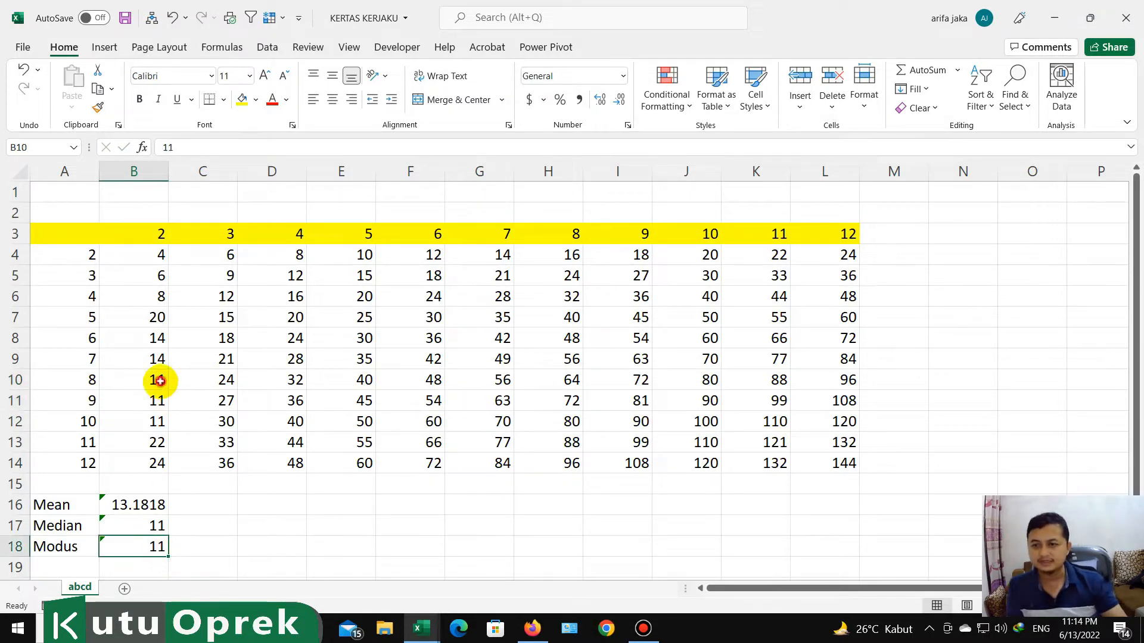
{"action": "left_click_drag", "start_coordinate": [160, 380], "coordinate": [158, 423]}
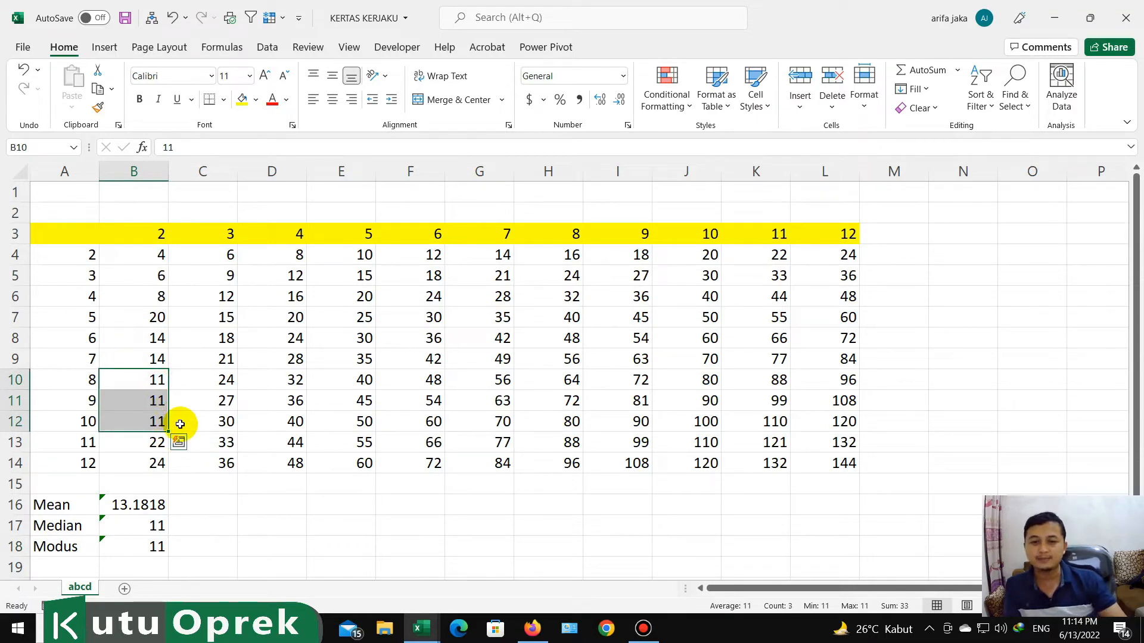
- Clear cell B11 and check the average of the remaining values in B4:B10 and B12:B14 against the mean in B16
{"action": "left_click", "coordinate": [188, 504]}
{"action": "left_click", "coordinate": [143, 504]}
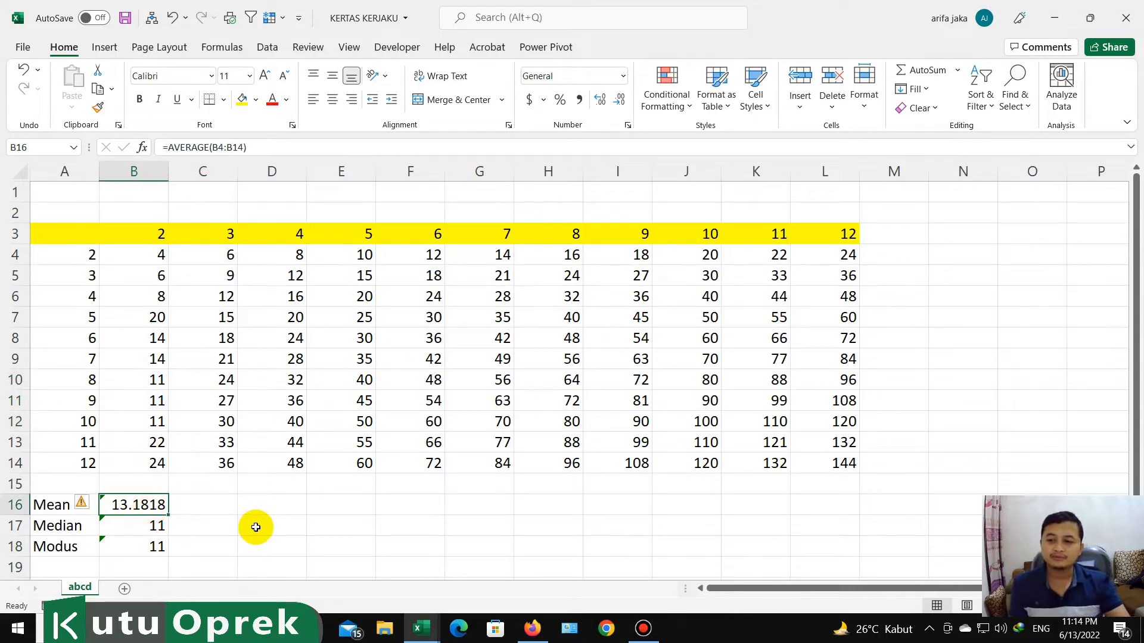
{"action": "left_click", "coordinate": [204, 503]}
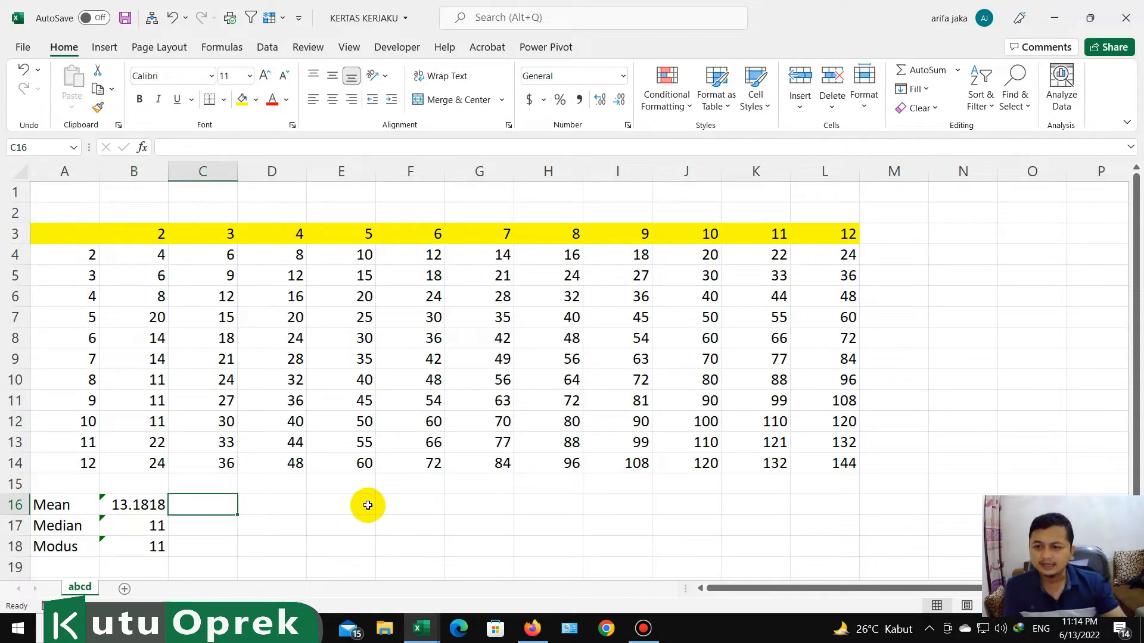
{"action": "left_click", "coordinate": [141, 504]}
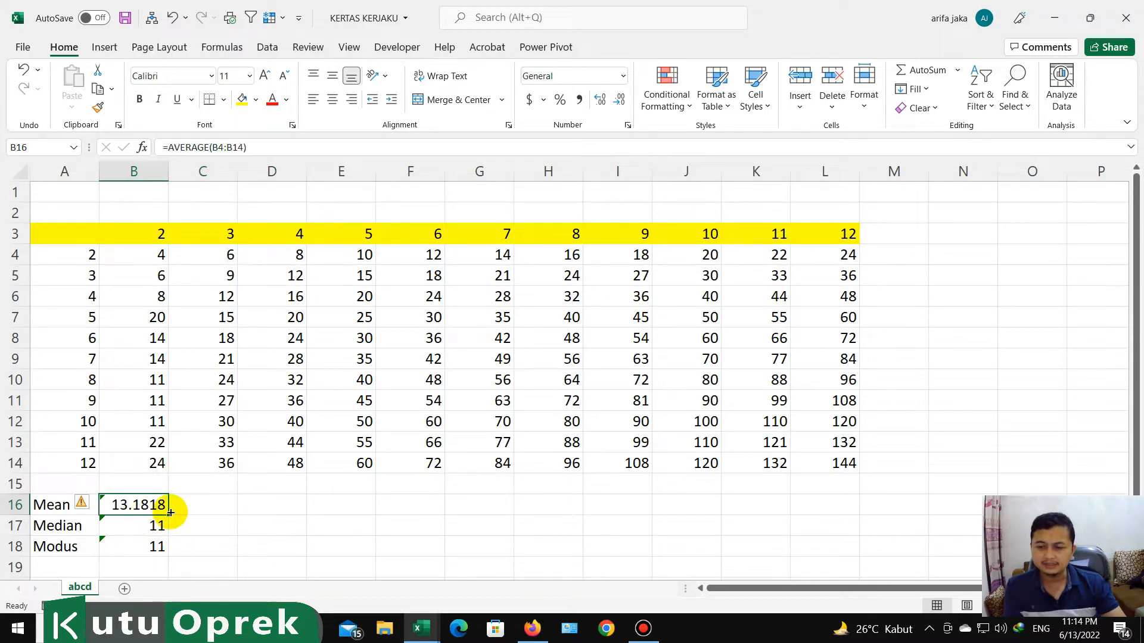
{"action": "left_click", "coordinate": [157, 402]}
{"action": "key", "text": "Delete"}
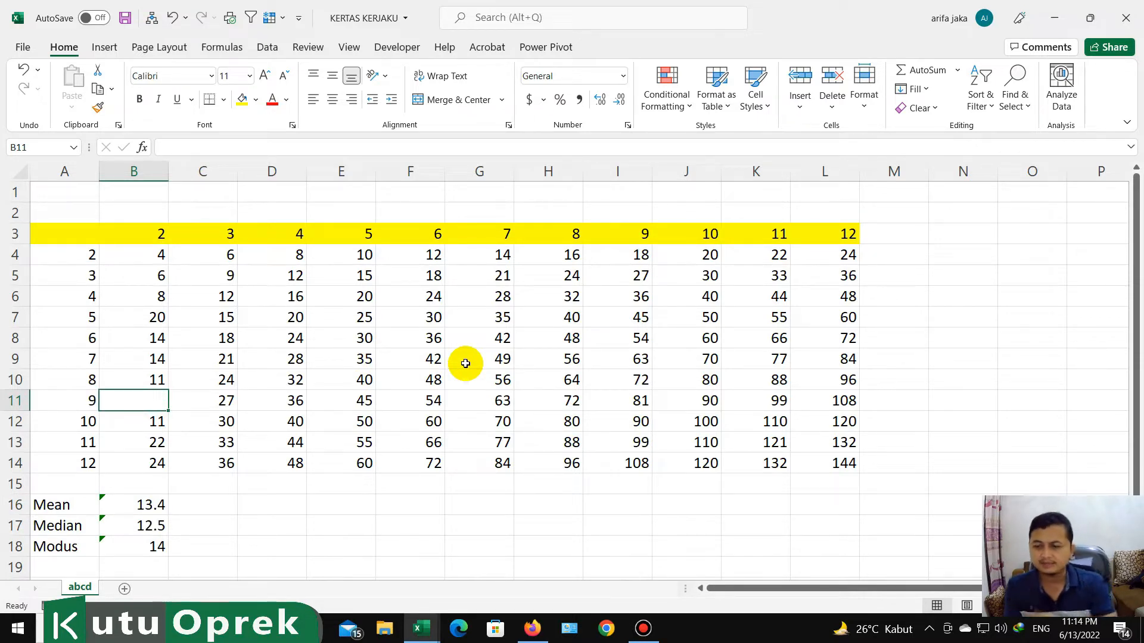
{"action": "left_click_drag", "start_coordinate": [158, 256], "coordinate": [159, 377]}
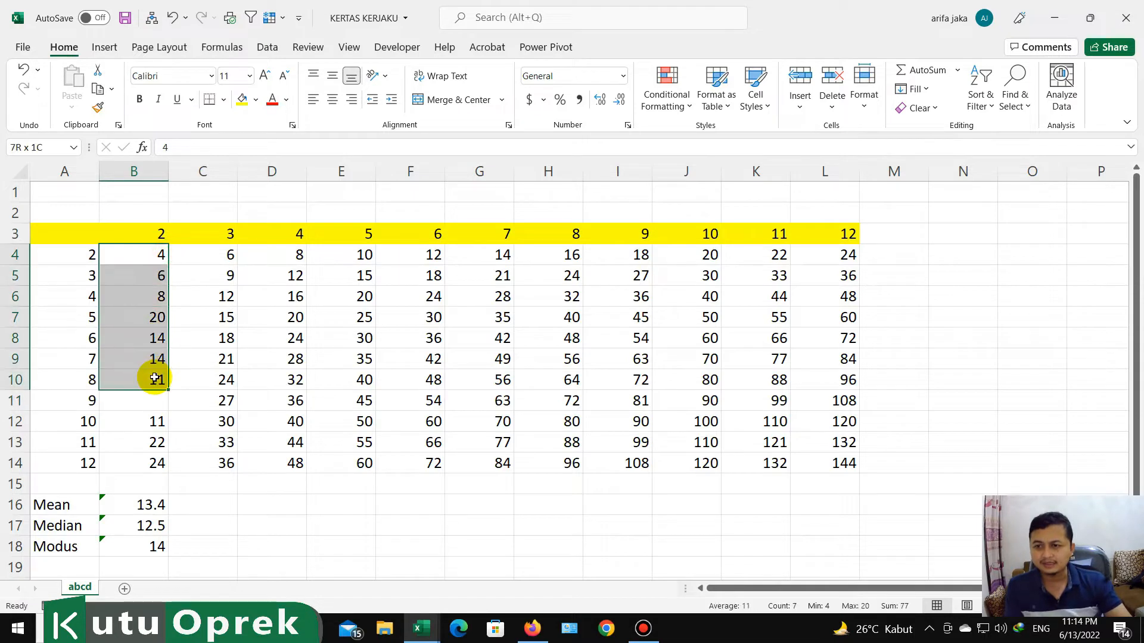
{"action": "left_click_drag", "start_coordinate": [154, 419], "coordinate": [156, 462], "text": "ctrl"}
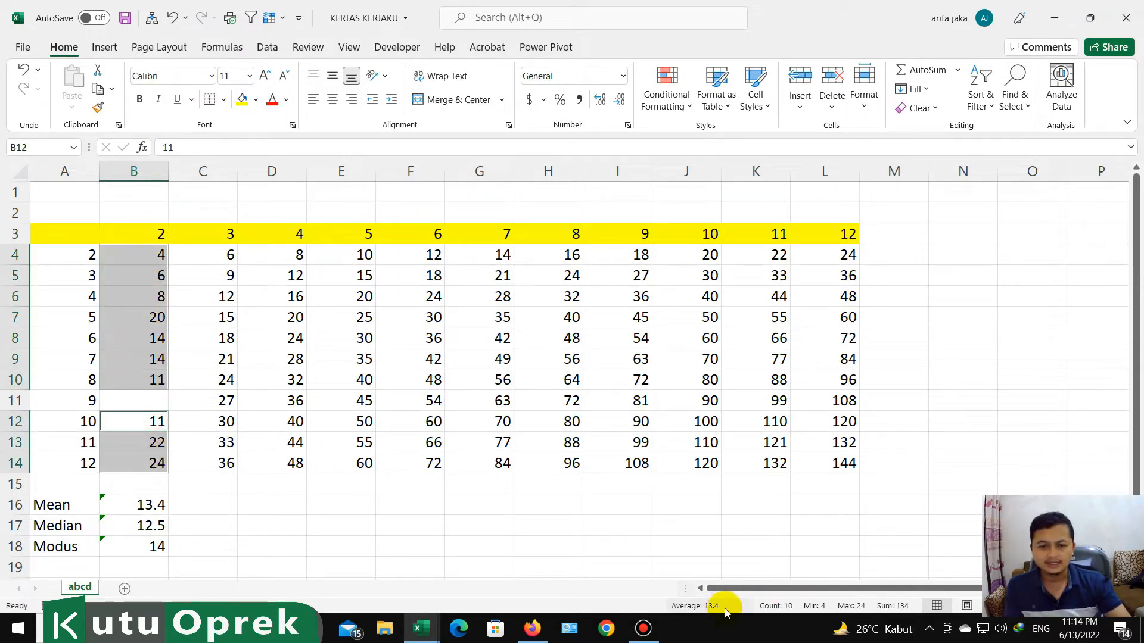
{"action": "left_click", "coordinate": [327, 498]}
{"action": "left_click", "coordinate": [159, 398]}
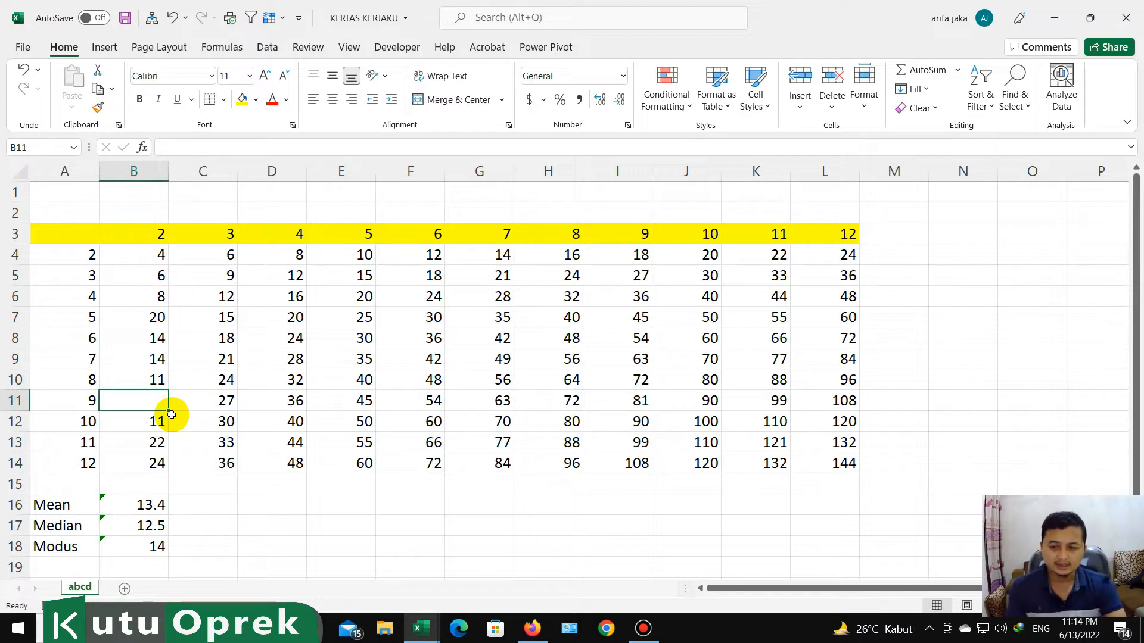
- Sum B4:B14 in cell B15 with the SUM function and give the cell a light green fill
{"action": "left_click", "coordinate": [140, 484]}
{"action": "type", "text": "=sum("}
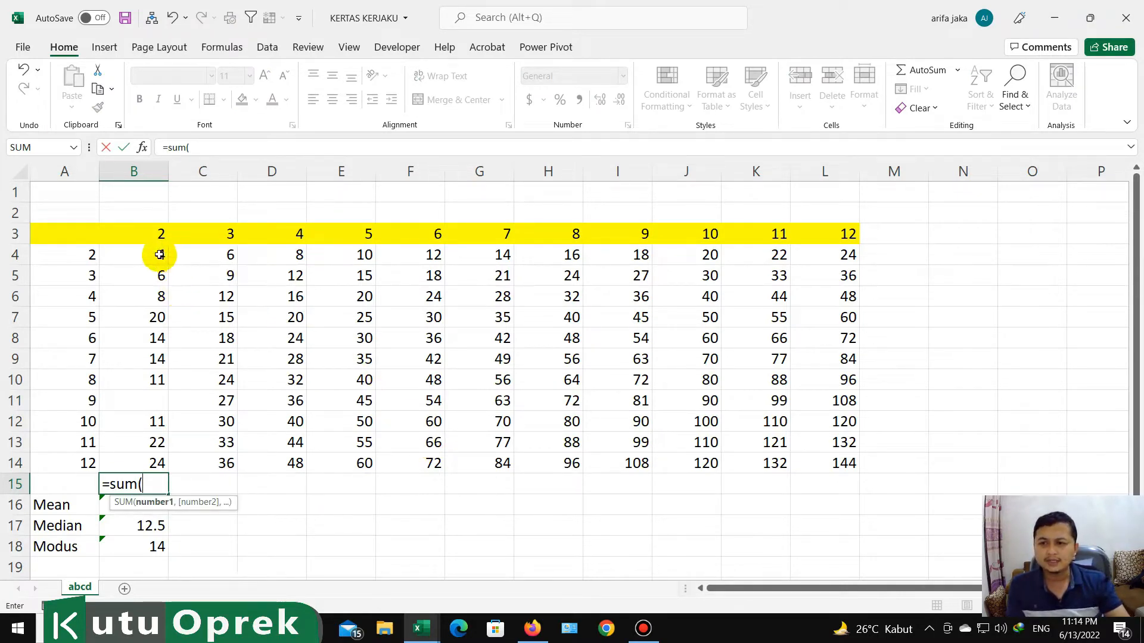
{"action": "left_click_drag", "start_coordinate": [159, 254], "coordinate": [144, 457]}
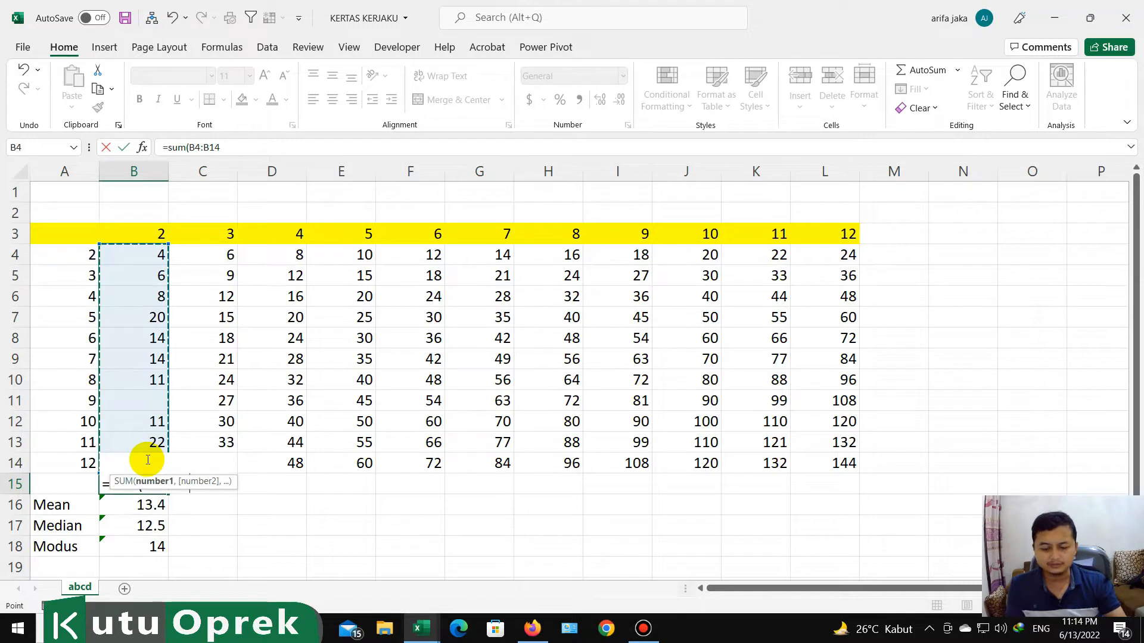
{"action": "key", "text": "Return"}
{"action": "key", "text": "Up"}
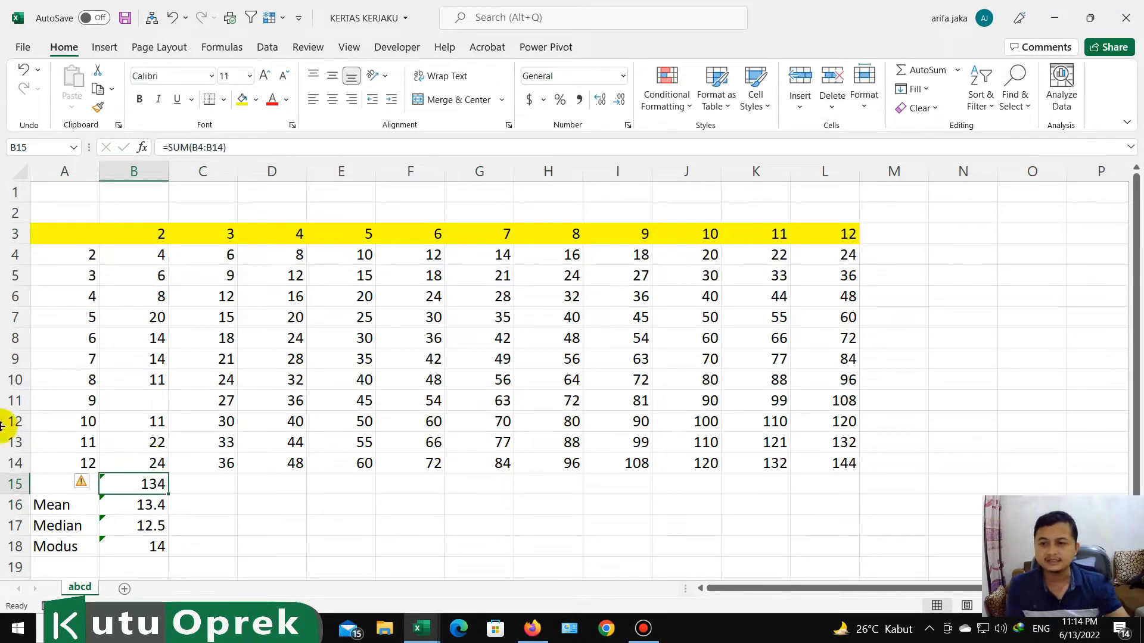
{"action": "left_click", "coordinate": [256, 99]}
{"action": "left_click", "coordinate": [341, 162]}
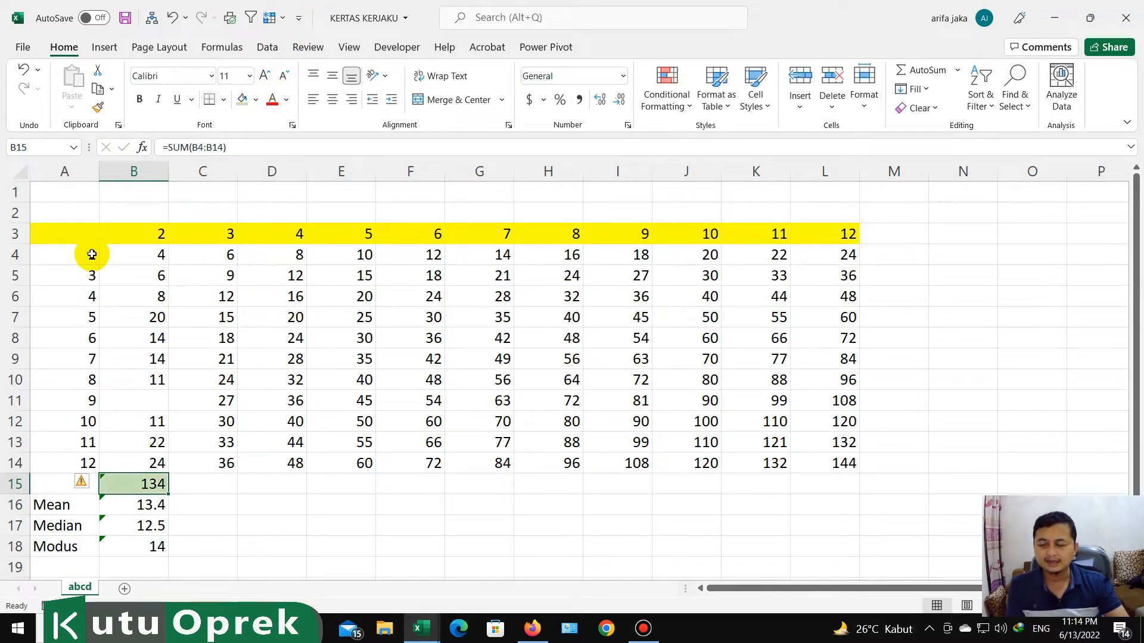
- Enter the row count 11 in C15, divide B15 by C15 in D15, and compare the quotient with the mean in B16
{"action": "left_click_drag", "start_coordinate": [92, 252], "coordinate": [91, 461]}
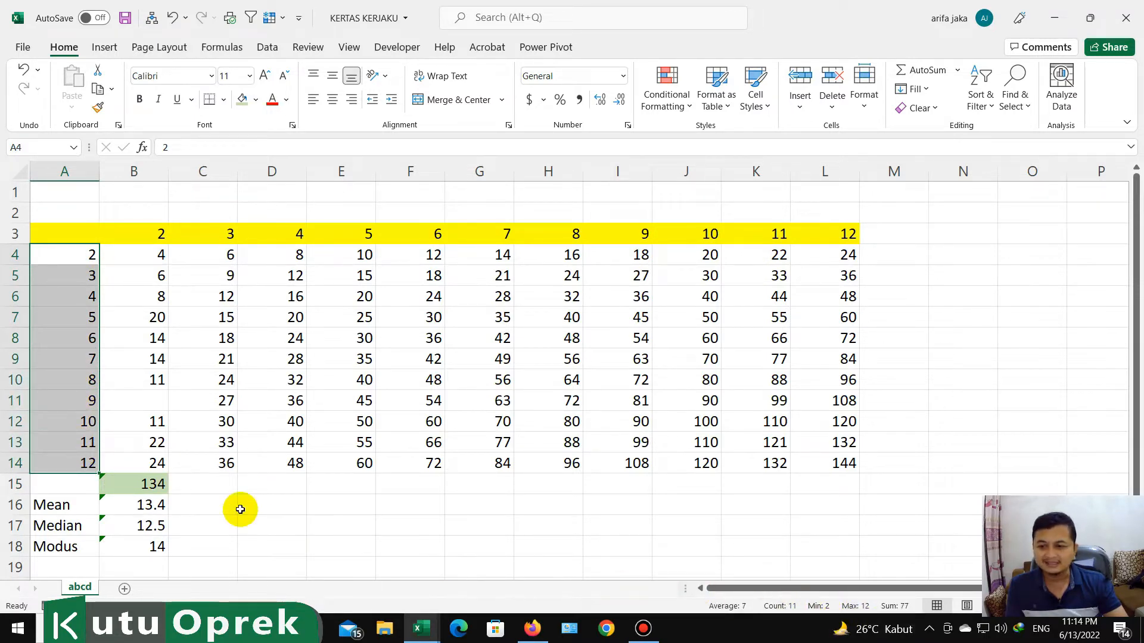
{"action": "left_click", "coordinate": [207, 486]}
{"action": "type", "text": "11"}
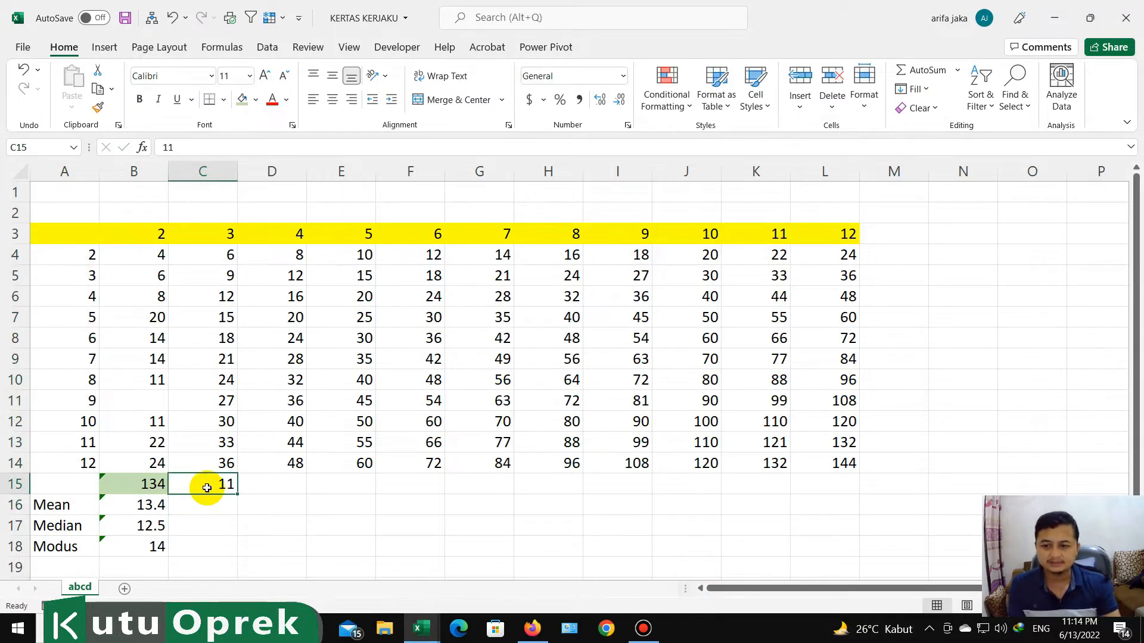
{"action": "key", "text": "Tab"}
{"action": "type", "text": "="}
{"action": "key", "text": "Left"}
{"action": "key", "text": "Left"}
{"action": "type", "text": "/"}
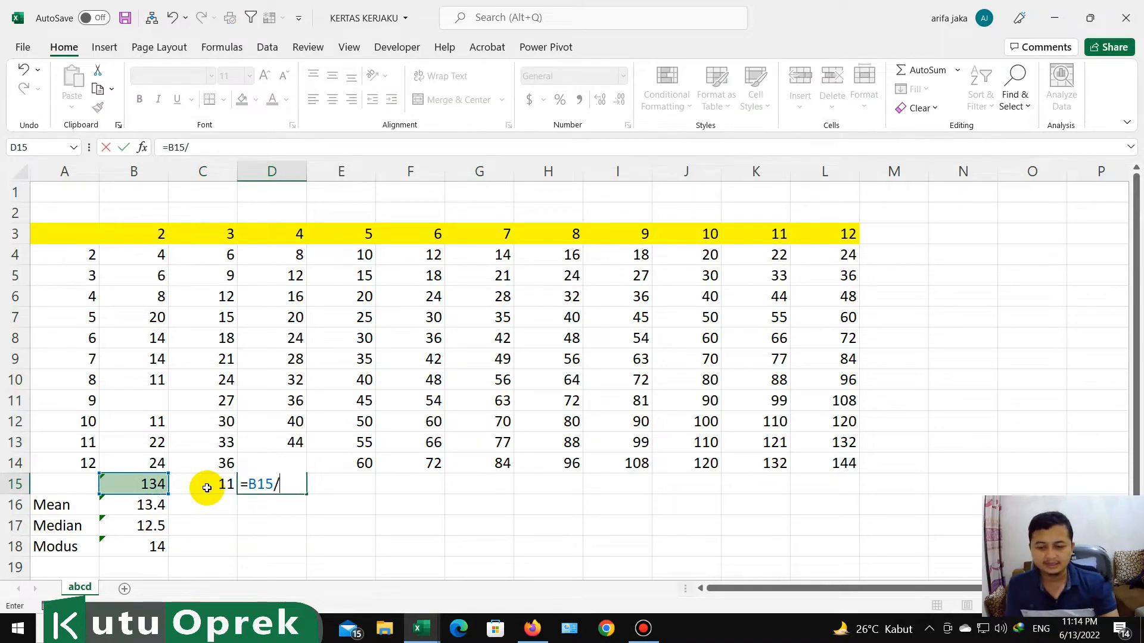
{"action": "key", "text": "Left"}
{"action": "key", "text": "Return"}
{"action": "key", "text": "Up"}
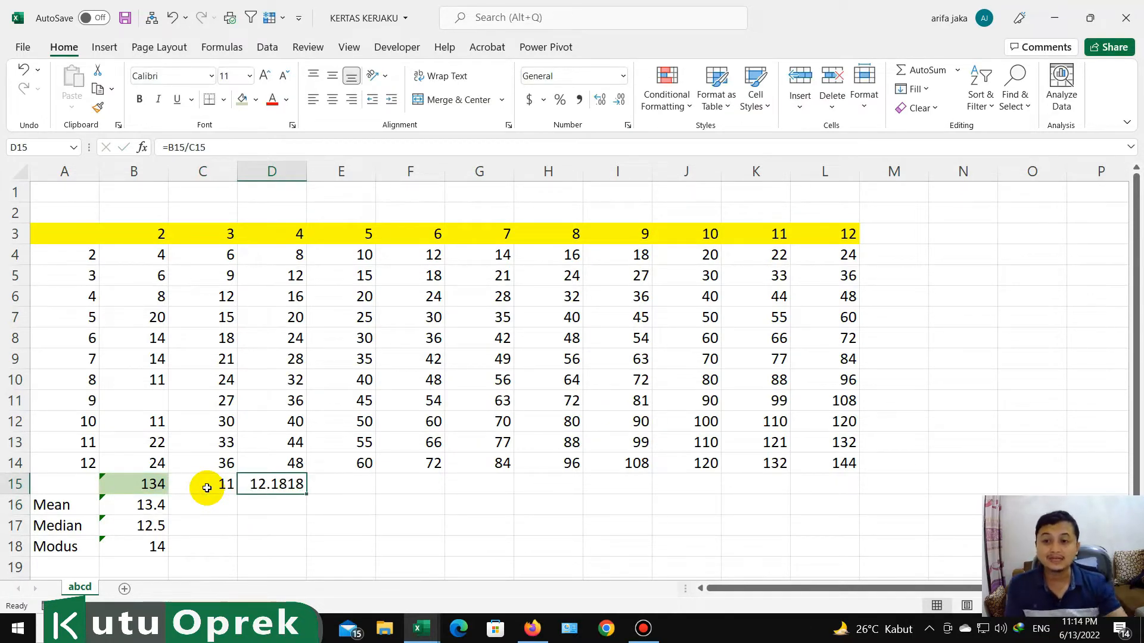
{"action": "left_click", "coordinate": [159, 507]}
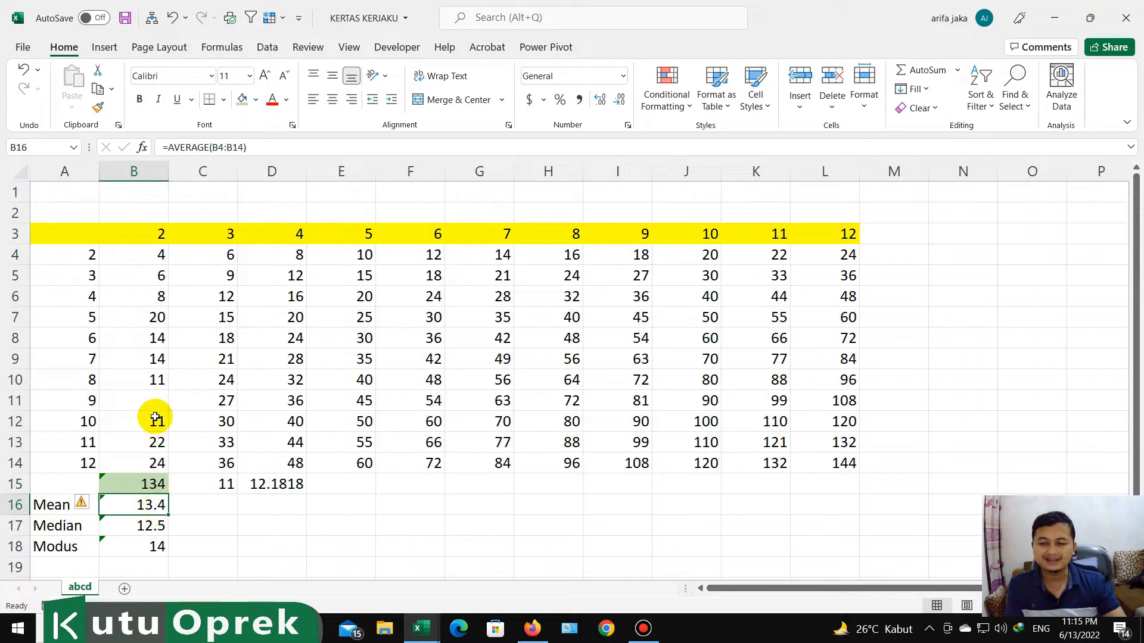
{"action": "left_click", "coordinate": [134, 399]}
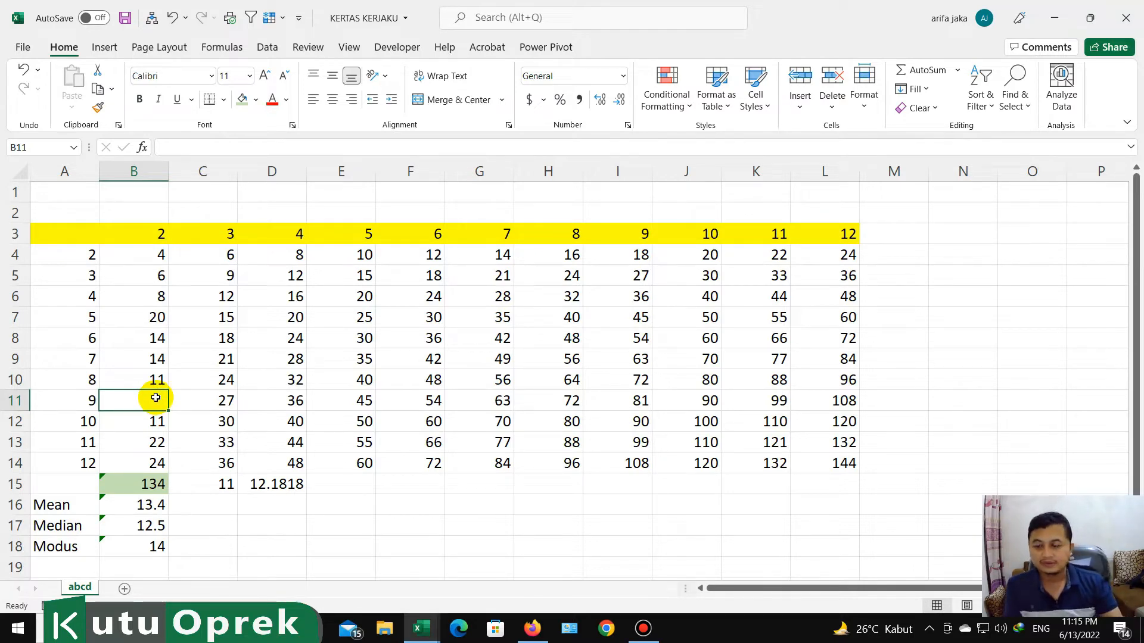
{"action": "left_click", "coordinate": [149, 484]}
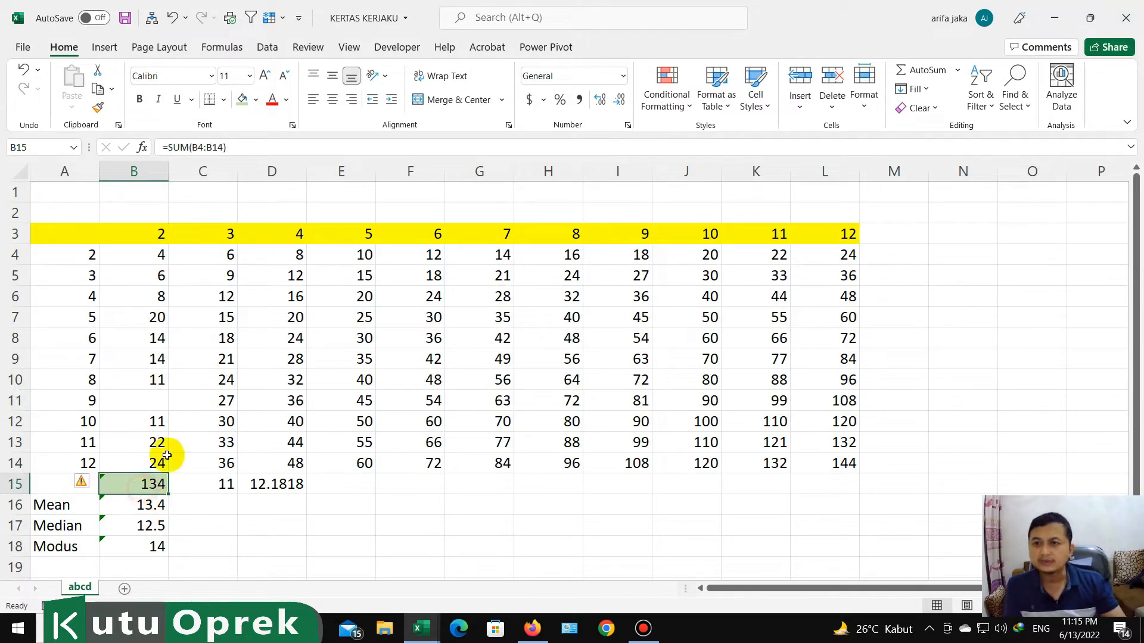
{"action": "left_click", "coordinate": [241, 505]}
{"action": "left_click", "coordinate": [156, 398]}
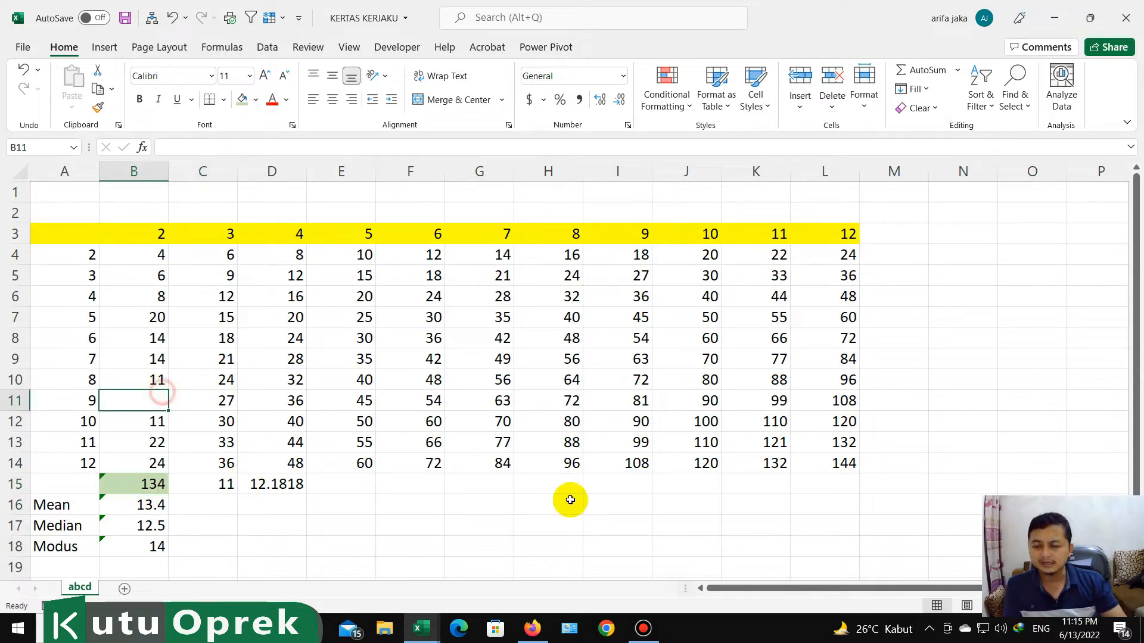
{"action": "key", "text": "Right"}
{"action": "key", "text": "Right"}
{"action": "key", "text": "Right"}
{"action": "key", "text": "Right"}
{"action": "key", "text": "Right"}
{"action": "key", "text": "Right"}
{"action": "key", "text": "Right"}
{"action": "key", "text": "Right"}
{"action": "key", "text": "Right"}
{"action": "key", "text": "Right"}
{"action": "key", "text": "Right"}
{"action": "key", "text": "Right"}
{"action": "key", "text": "Right"}
{"action": "key", "text": "Right"}
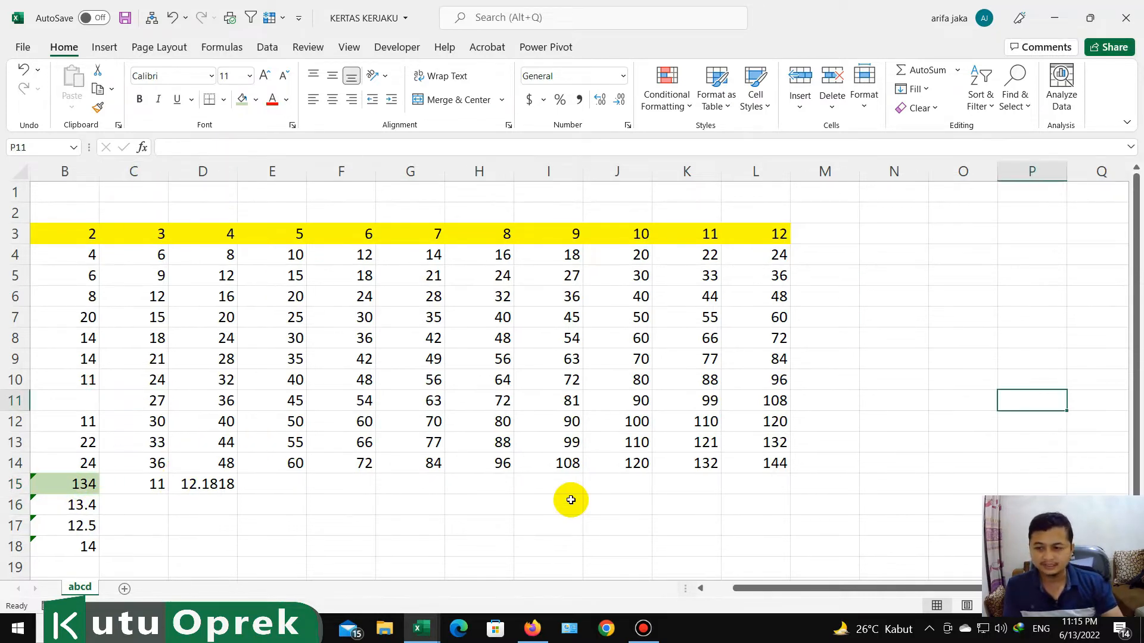
{"action": "key", "text": "Left"}
{"action": "key", "text": "Left"}
{"action": "key", "text": "Left"}
{"action": "key", "text": "Left"}
{"action": "key", "text": "Left"}
{"action": "key", "text": "Left"}
{"action": "key", "text": "Left"}
{"action": "key", "text": "Left"}
{"action": "key", "text": "Left"}
{"action": "key", "text": "Left"}
{"action": "key", "text": "Left"}
{"action": "key", "text": "Left"}
{"action": "key", "text": "Left"}
{"action": "key", "text": "Left"}
{"action": "key", "text": "Left"}
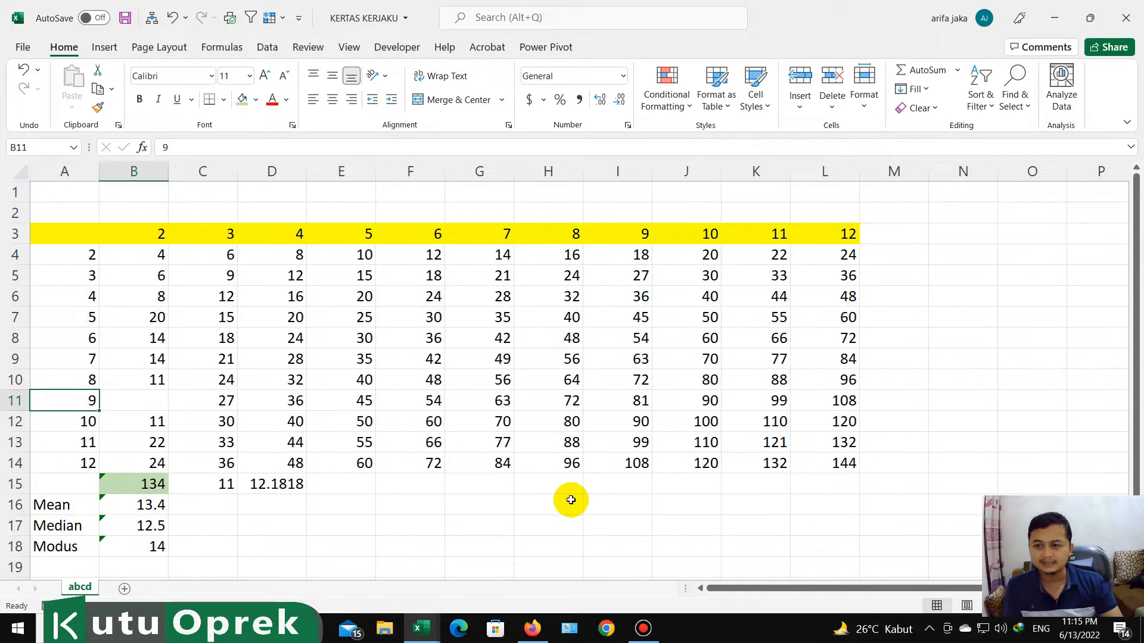
- Set cell B11 to 1 and check the values in B4:B14 against the recalculated sum and mean
{"action": "key", "text": "Right"}
{"action": "type", "text": "1"}
{"action": "key", "text": "Return"}
{"action": "key", "text": "Down"}
{"action": "key", "text": "Down"}
{"action": "key", "text": "Down"}
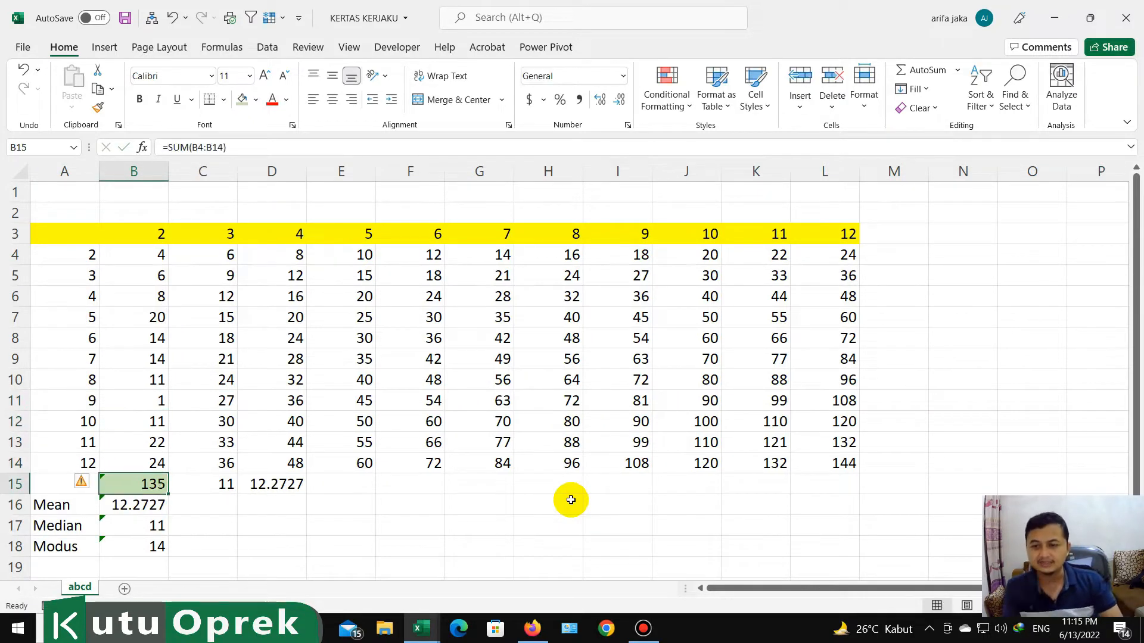
{"action": "left_click_drag", "start_coordinate": [160, 253], "coordinate": [157, 464]}
{"action": "left_click", "coordinate": [535, 529]}
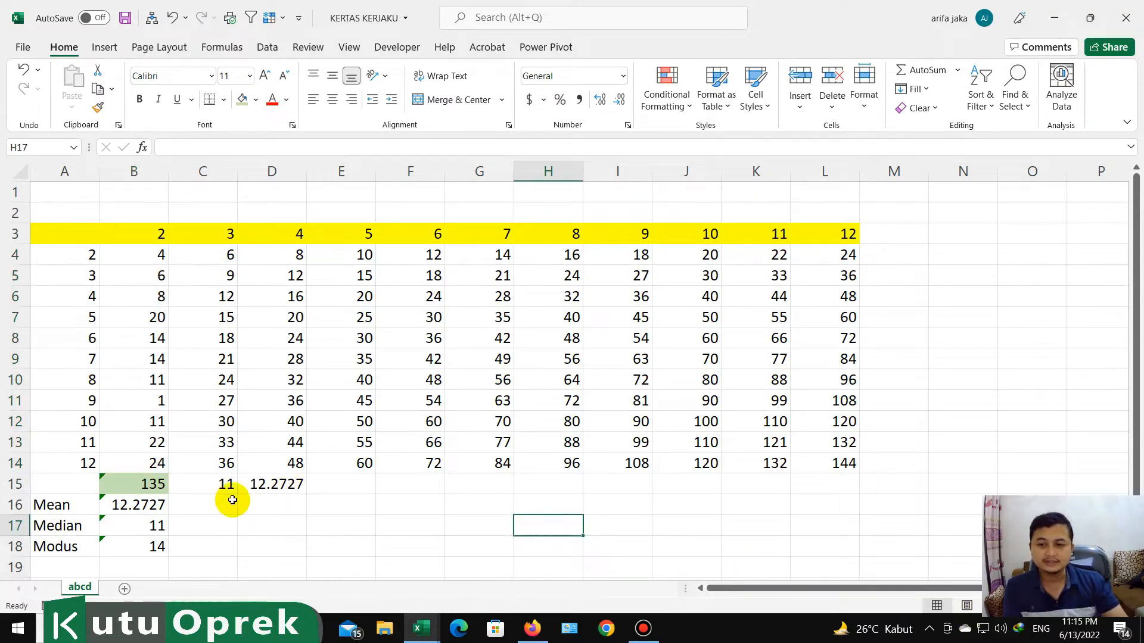
- Enter the function name AVERAGE as plain text in cell F16, copying it from the formula suggestion
{"action": "left_click", "coordinate": [403, 505]}
{"action": "type", "text": "1"}
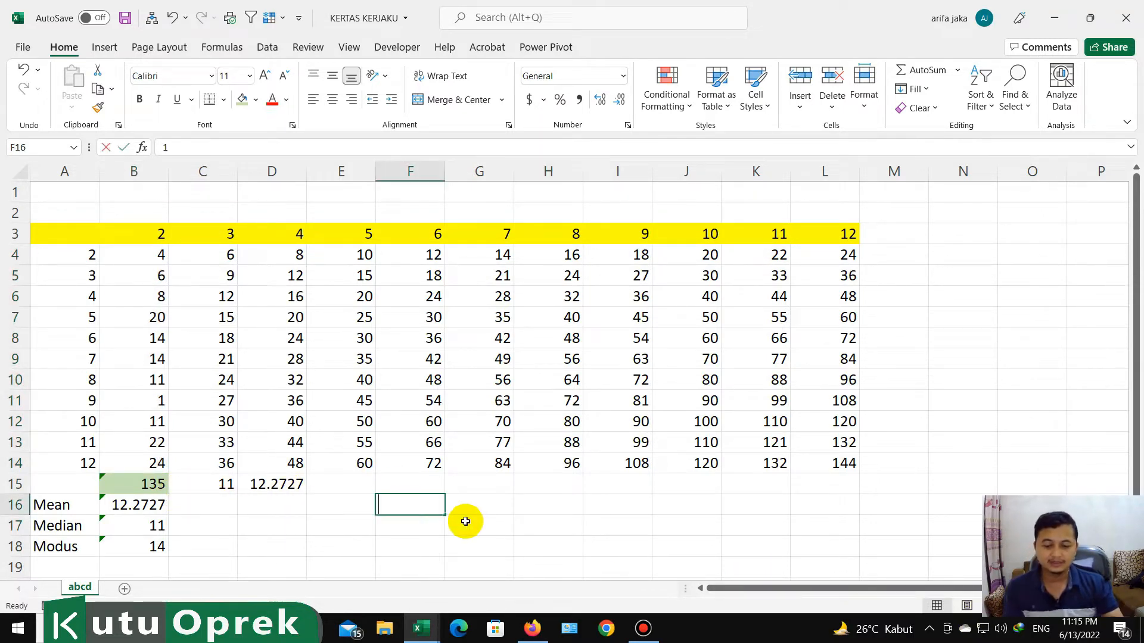
{"action": "type", "text": "."}
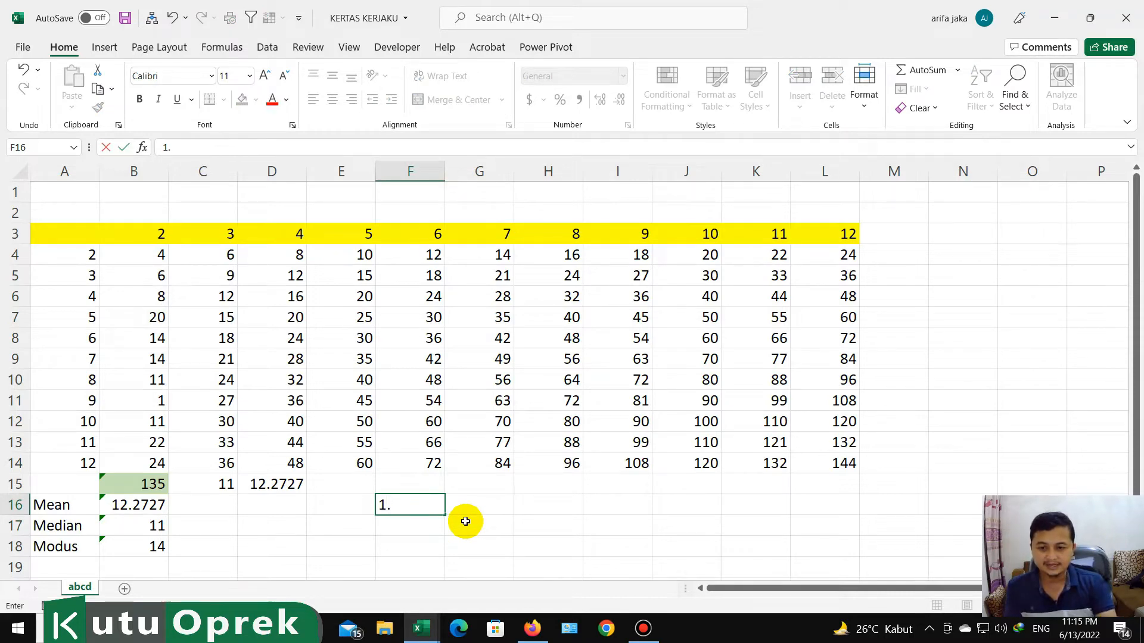
{"action": "type", "text": "="}
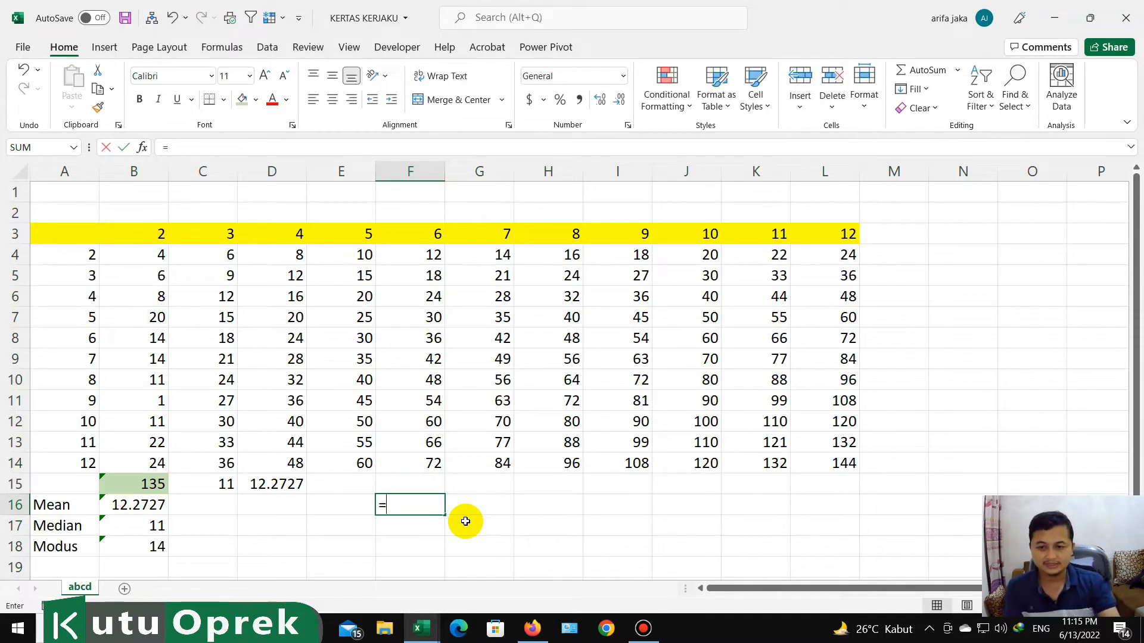
{"action": "type", "text": "avera"}
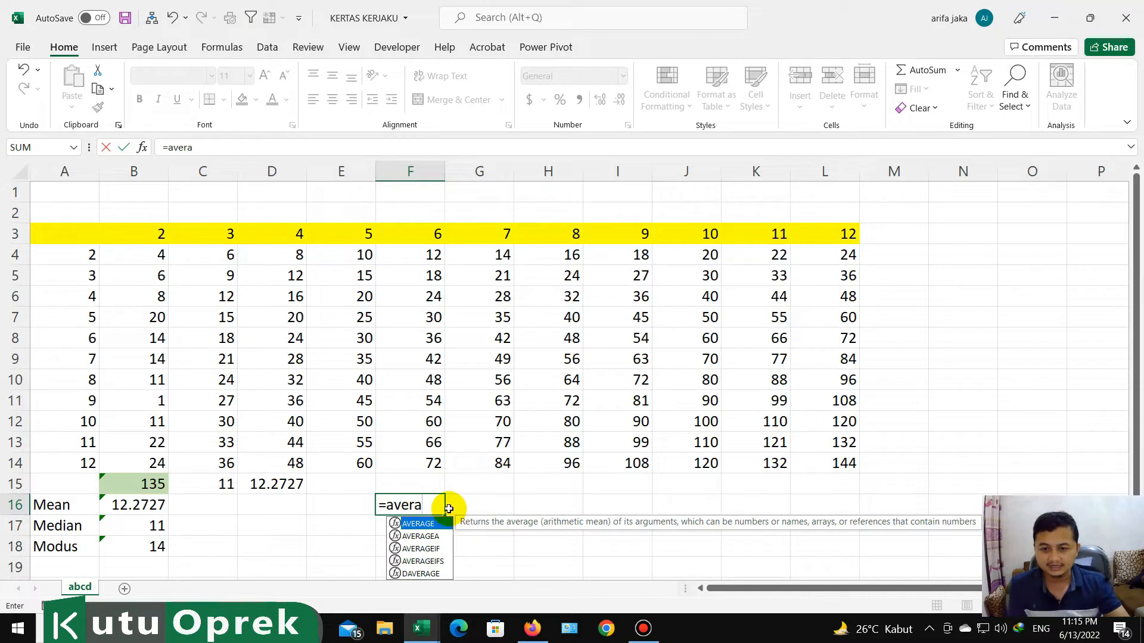
{"action": "double_click", "coordinate": [438, 523]}
{"action": "left_click_drag", "start_coordinate": [385, 505], "coordinate": [446, 511]}
{"action": "key", "text": "ctrl+c"}
{"action": "key", "text": "Escape"}
{"action": "double_click", "coordinate": [395, 503]}
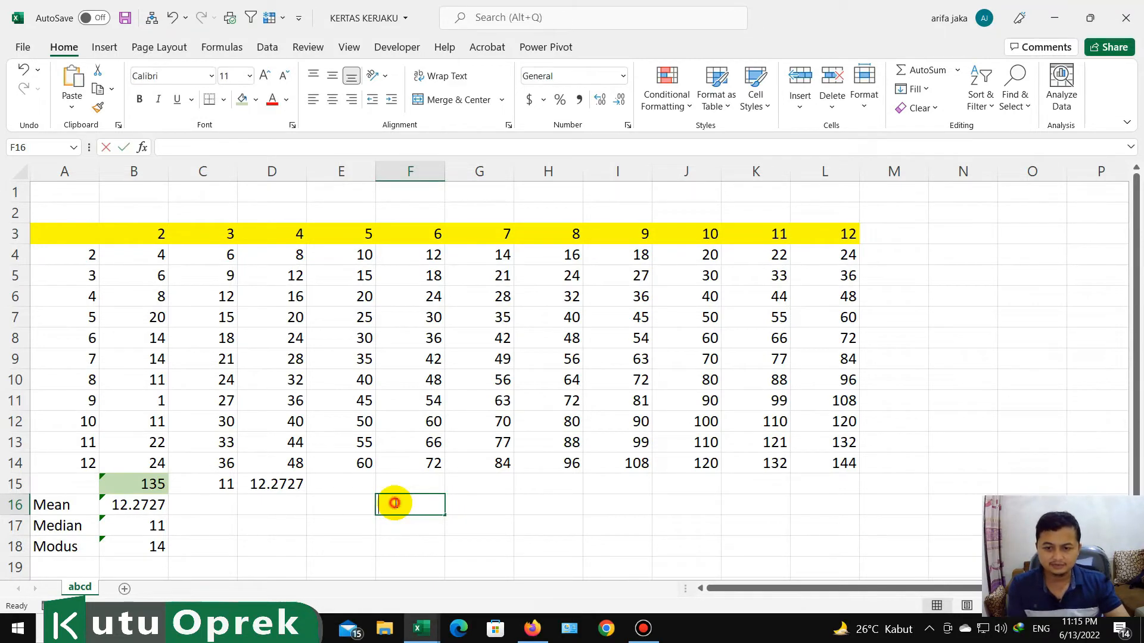
{"action": "key", "text": "ctrl+v"}
{"action": "key", "text": "Return"}
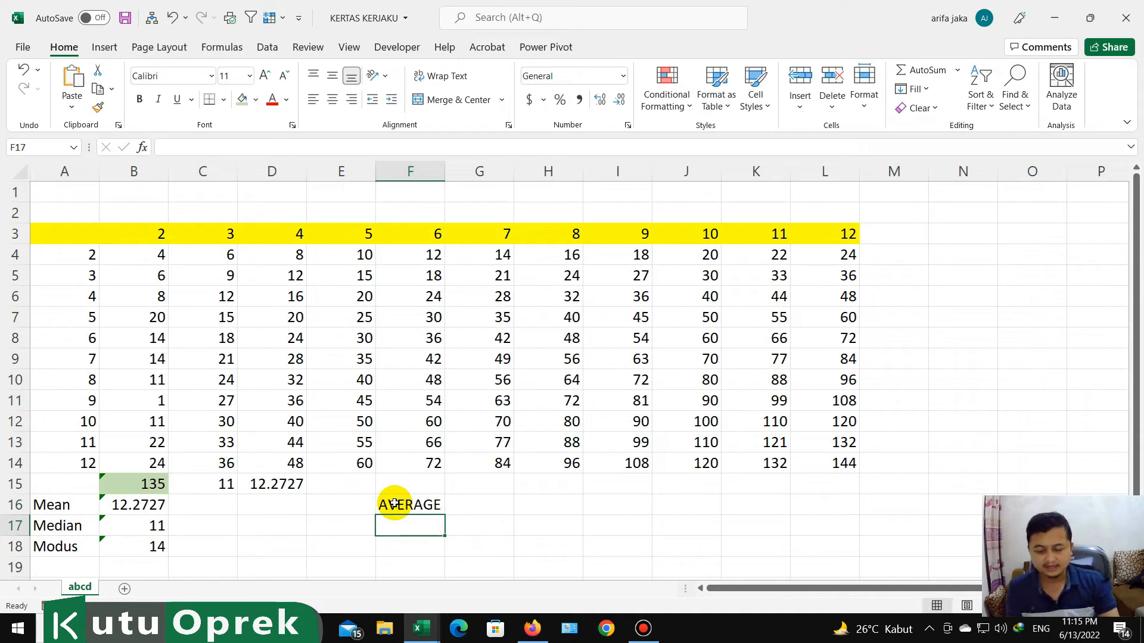
- Enter the function name AVERAGEA as plain text in cell F17, copying it from the formula suggestion
{"action": "type", "text": "=ave"}
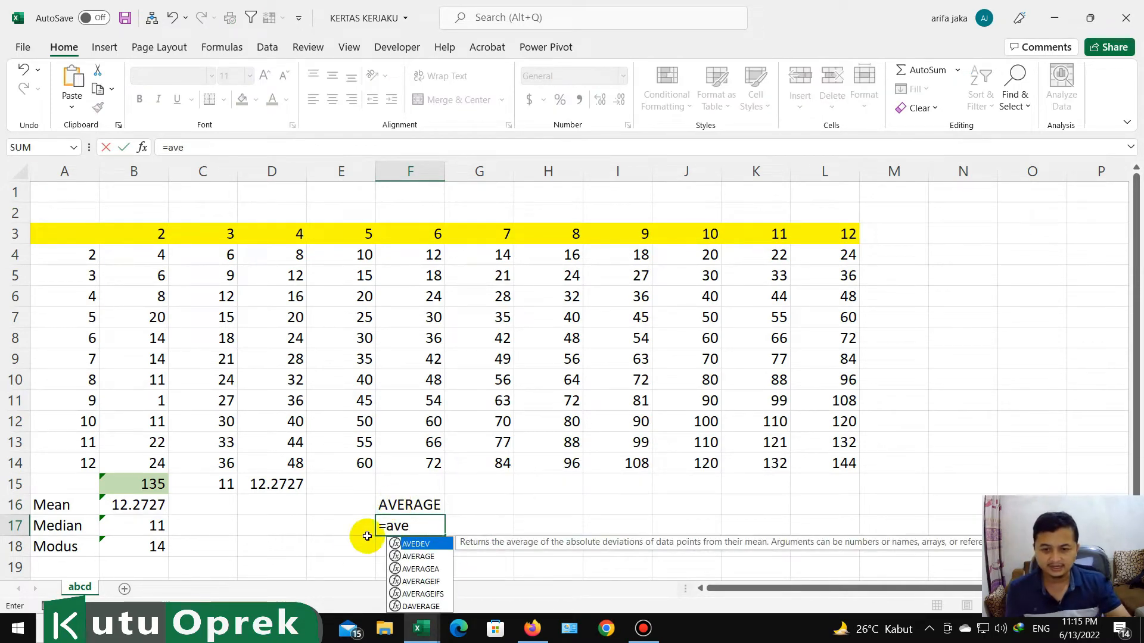
{"action": "double_click", "coordinate": [437, 570]}
{"action": "double_click", "coordinate": [402, 527]}
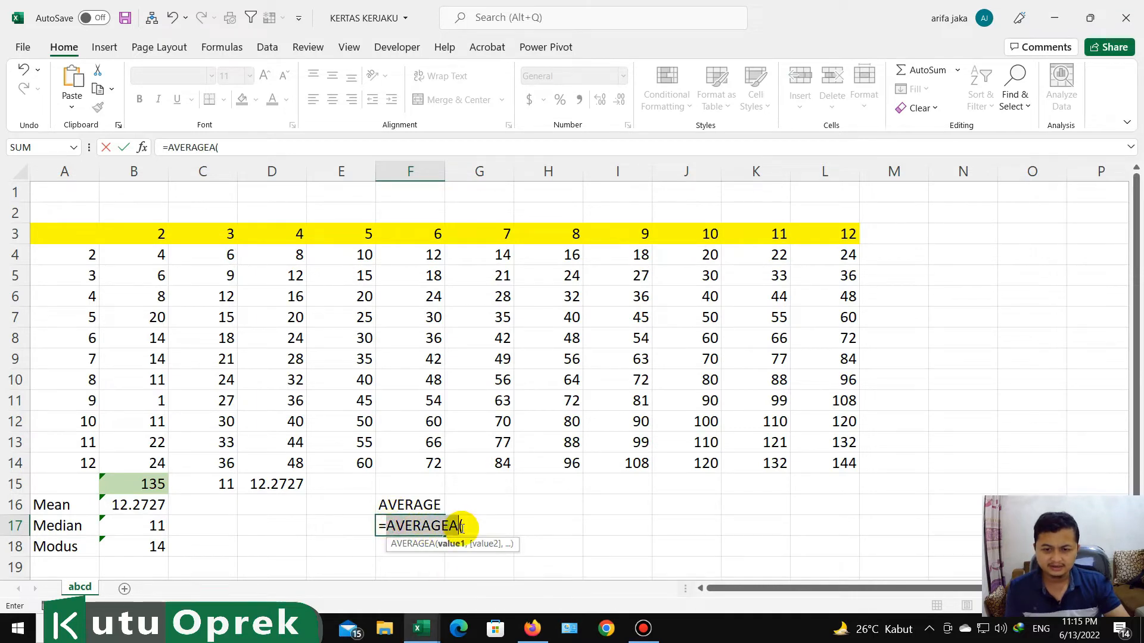
{"action": "key", "text": "Escape"}
{"action": "double_click", "coordinate": [403, 524]}
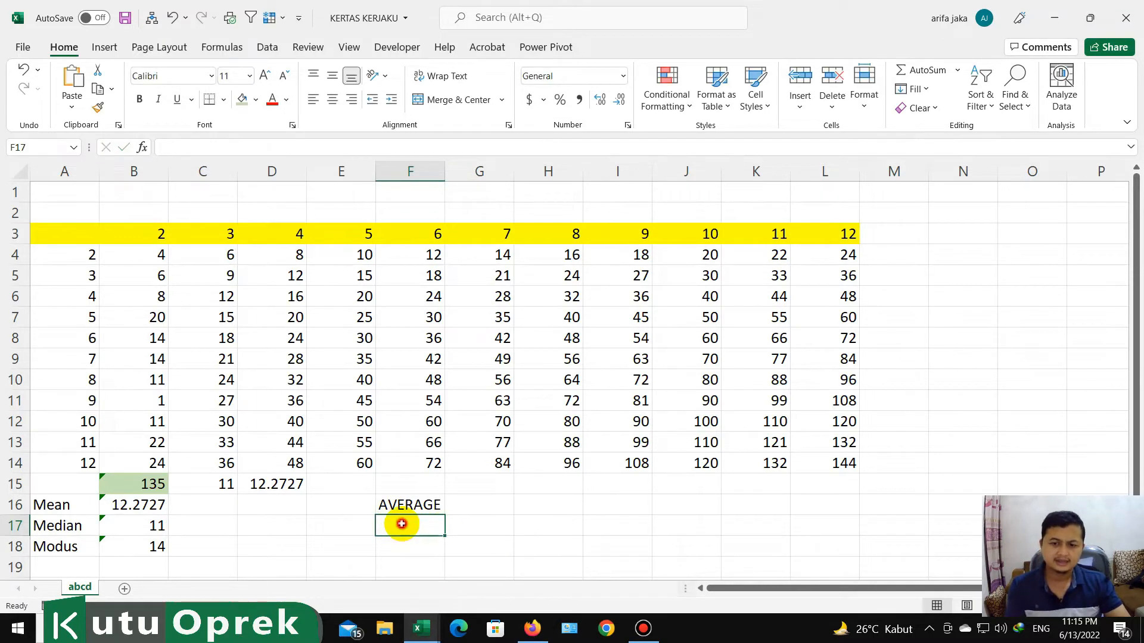
{"action": "key", "text": "ctrl+v"}
{"action": "key", "text": "Return"}
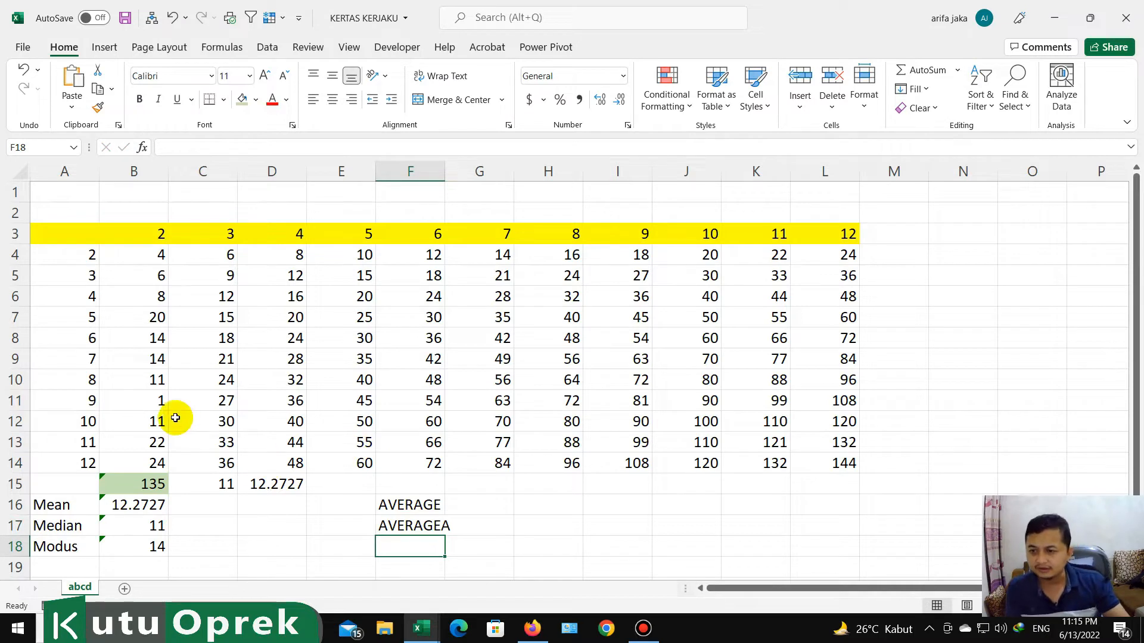
- Replace the value in B11 with the text h, and check the remaining numeric cells B4:B10 and B12:B14 against the count in C15
{"action": "left_click", "coordinate": [157, 404]}
{"action": "type", "text": "h"}
{"action": "key", "text": "Return"}
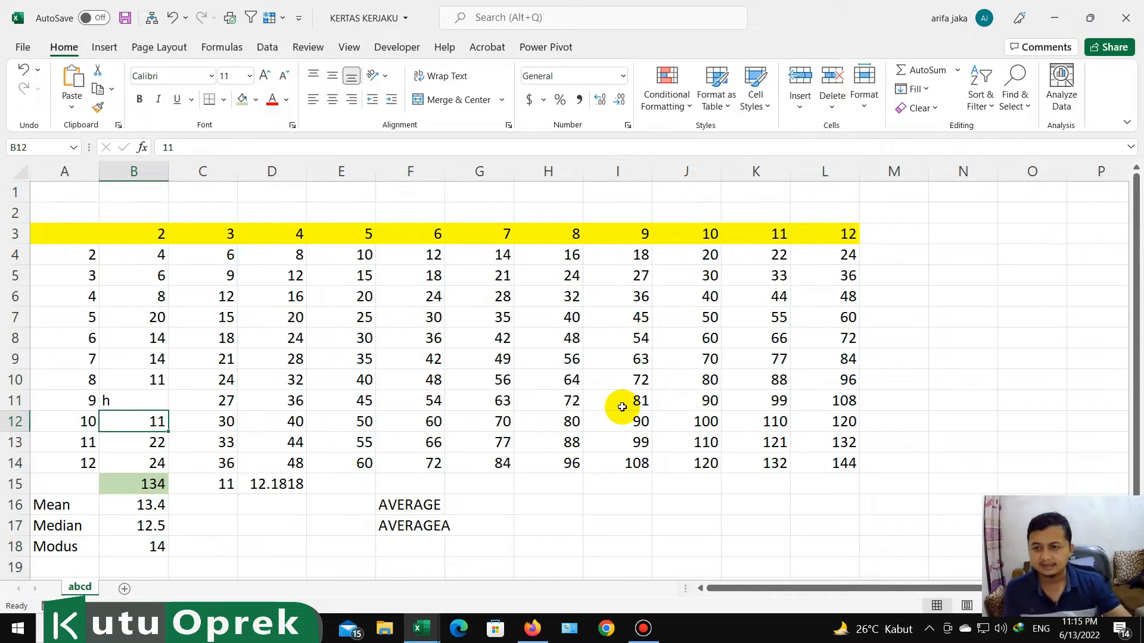
{"action": "left_click_drag", "start_coordinate": [160, 254], "coordinate": [160, 380]}
{"action": "left_click_drag", "start_coordinate": [156, 421], "coordinate": [149, 462], "text": "ctrl"}
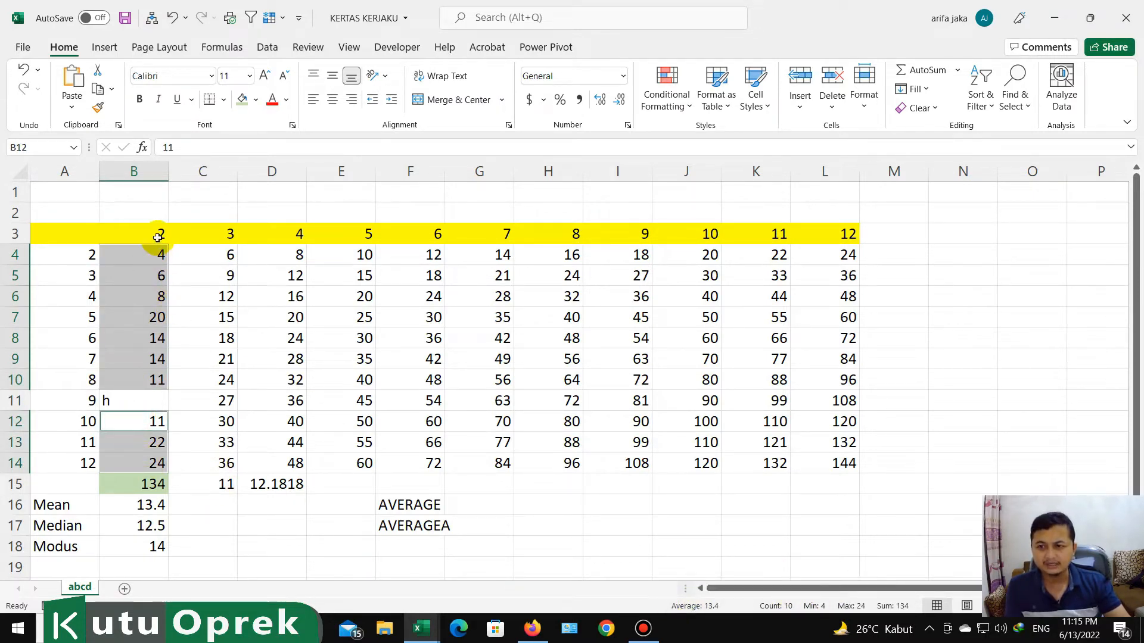
{"action": "left_click", "coordinate": [227, 484]}
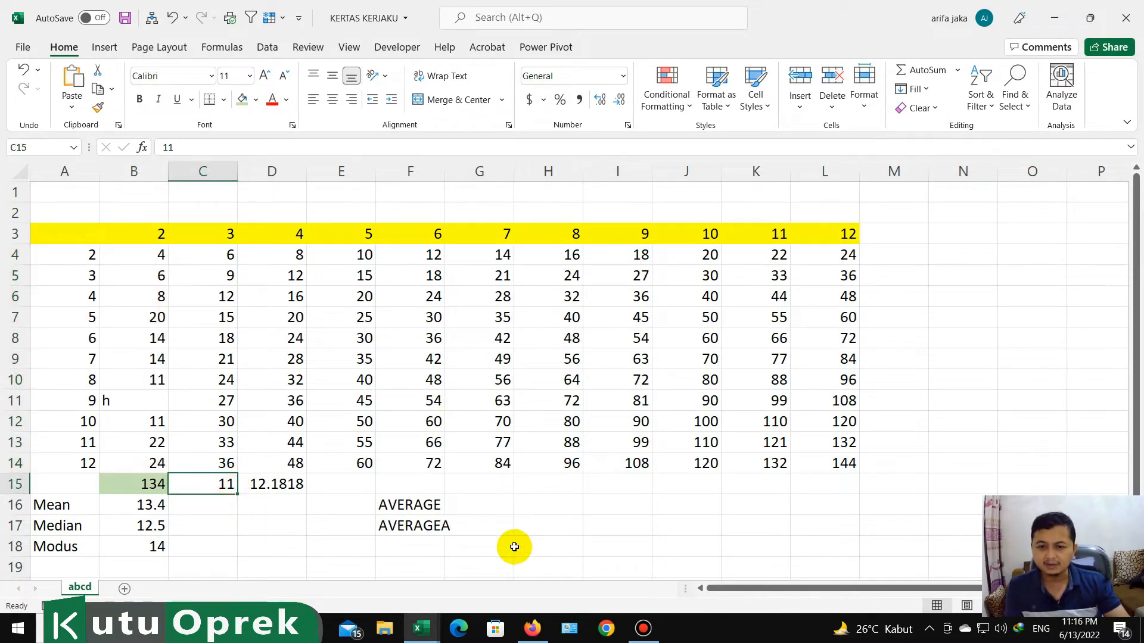
{"action": "left_click", "coordinate": [253, 525]}
{"action": "type", "text": "=av"}
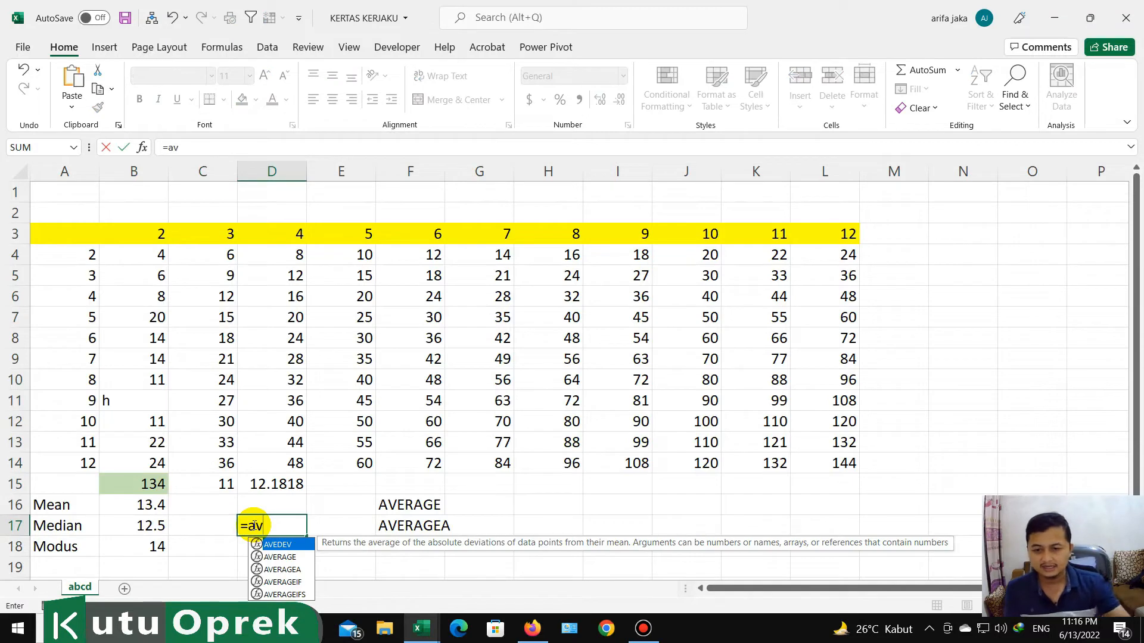
{"action": "double_click", "coordinate": [282, 569]}
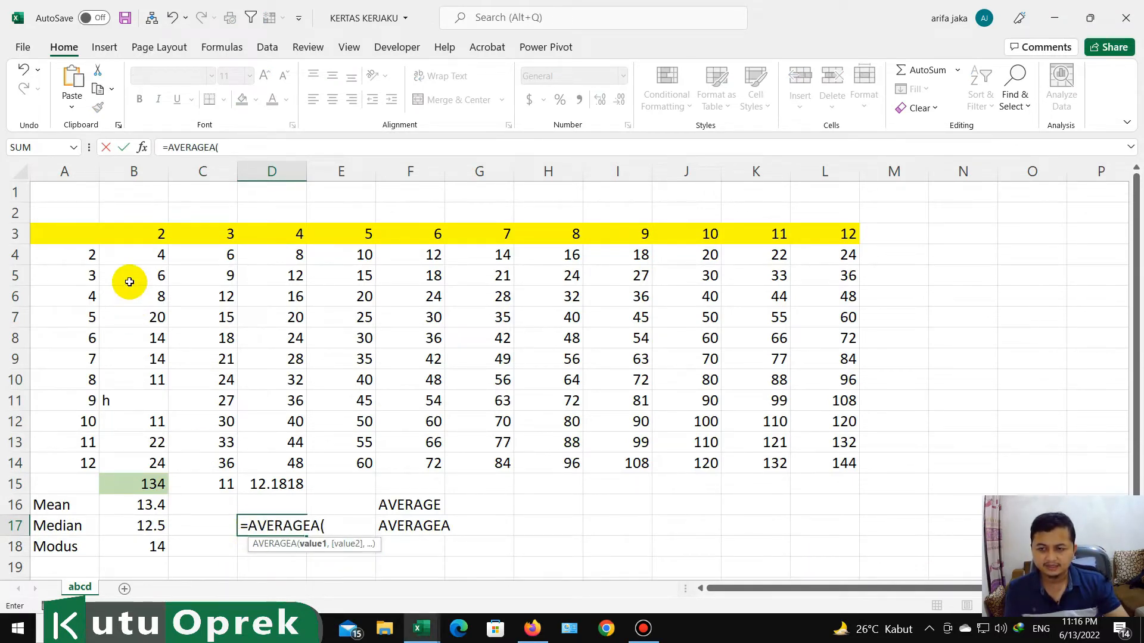
{"action": "left_click_drag", "start_coordinate": [149, 255], "coordinate": [149, 464]}
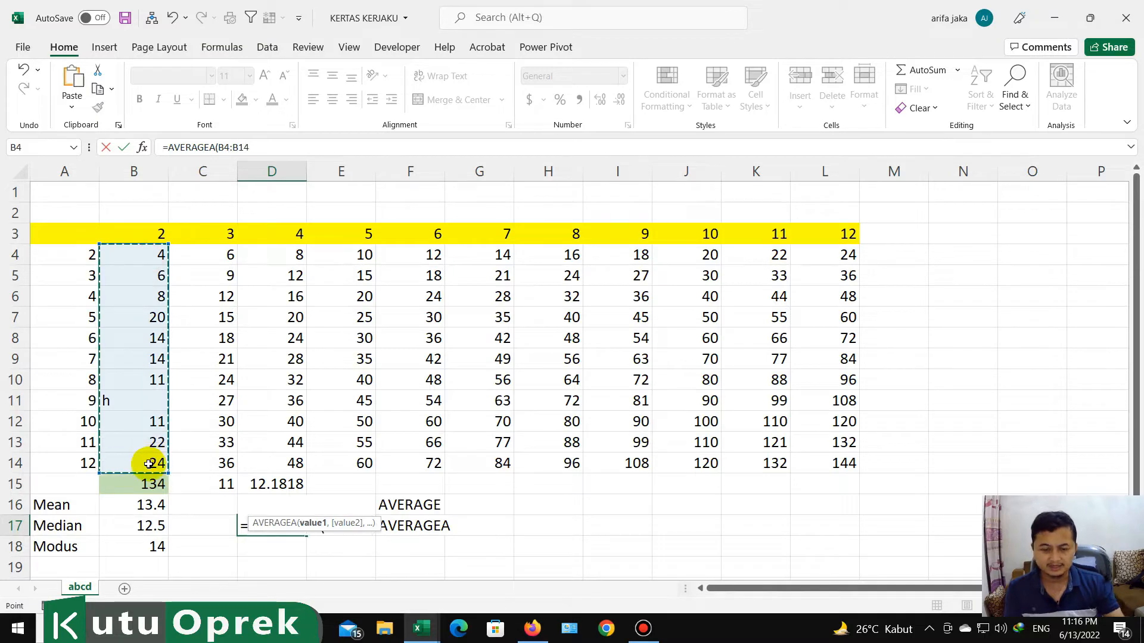
{"action": "key", "text": "Escape"}
- Number the two listed function names by entering 1 in E16 and 2 in E17
{"action": "key", "text": "Right"}
{"action": "key", "text": "Right"}
{"action": "key", "text": "Up"}
{"action": "key", "text": "Left"}
{"action": "type", "text": "1"}
{"action": "key", "text": "Return"}
{"action": "type", "text": "2"}
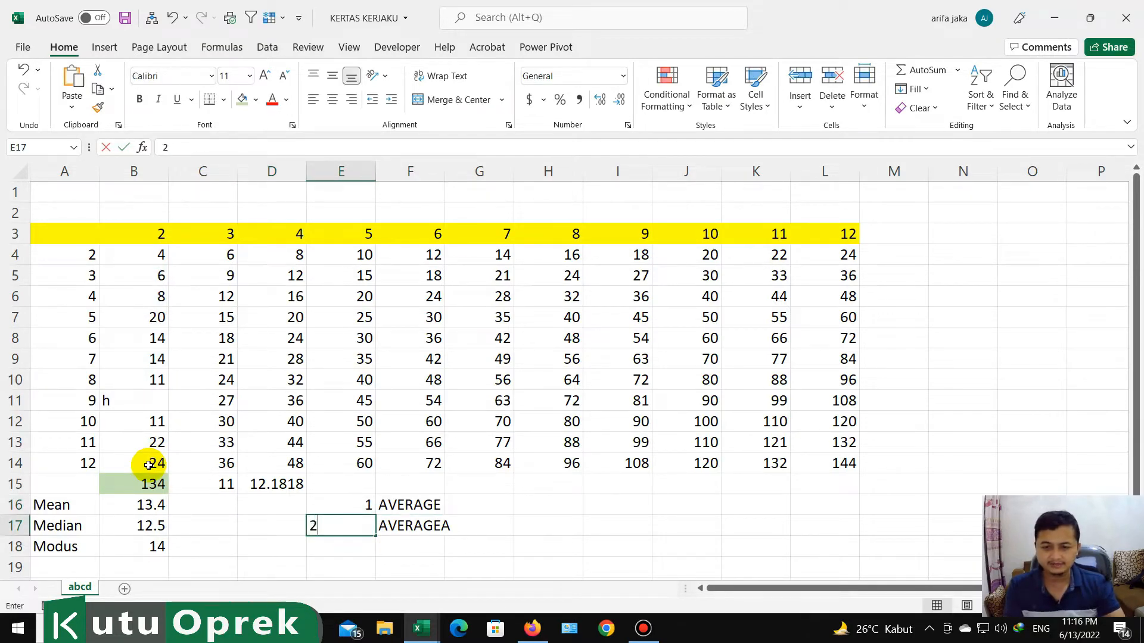
{"action": "key", "text": "Return"}
- Calculate the average of B4:B14 in cell G16 with the AVERAGE function
{"action": "key", "text": "Up"}
{"action": "key", "text": "Up"}
{"action": "key", "text": "Right"}
{"action": "key", "text": "Right"}
{"action": "type", "text": "=av"}
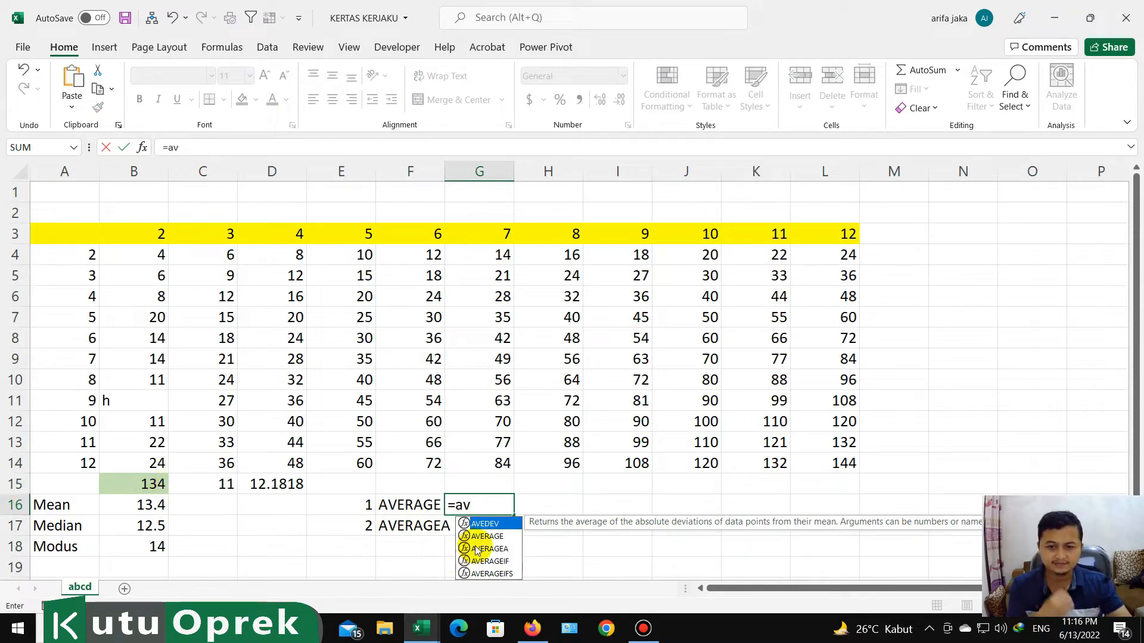
{"action": "double_click", "coordinate": [483, 538]}
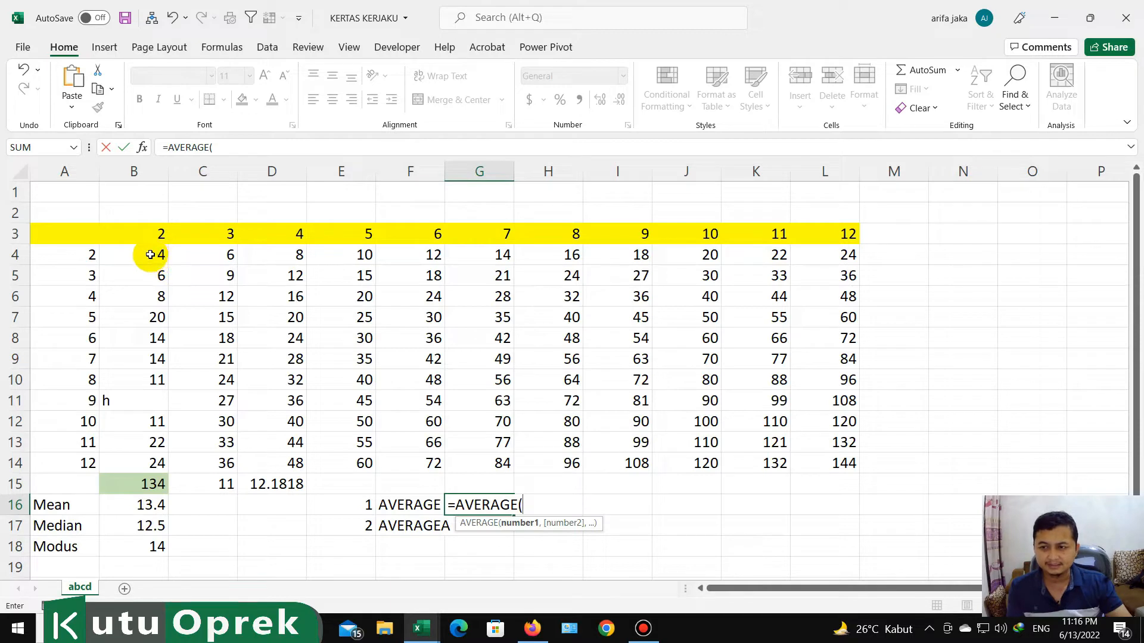
{"action": "left_click_drag", "start_coordinate": [150, 255], "coordinate": [153, 462]}
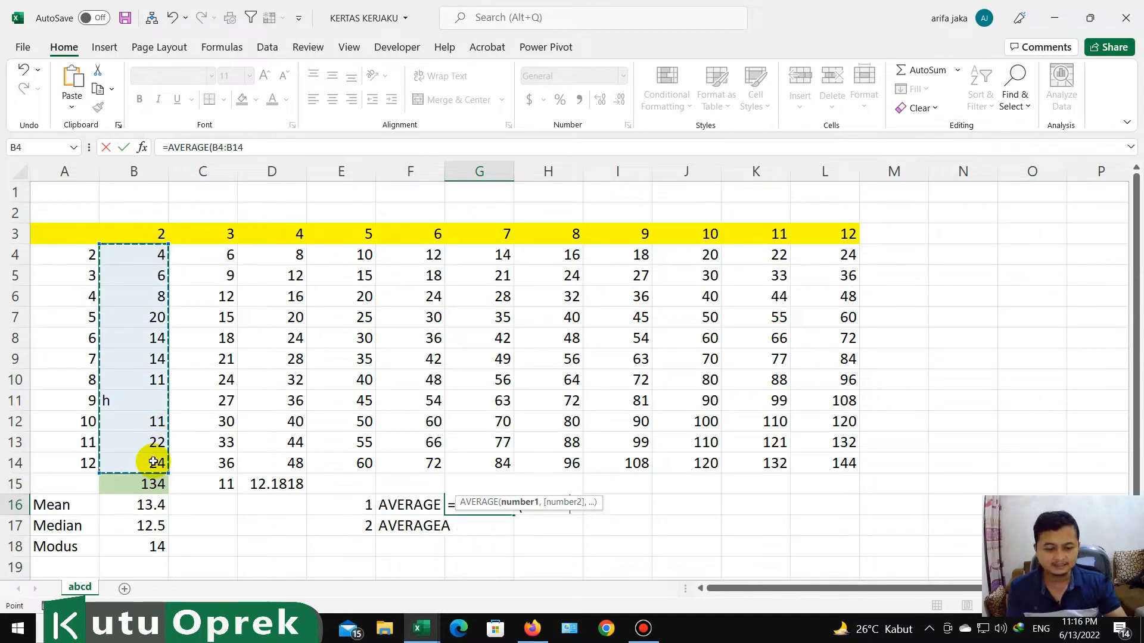
{"action": "key", "text": "ctrl+Return"}
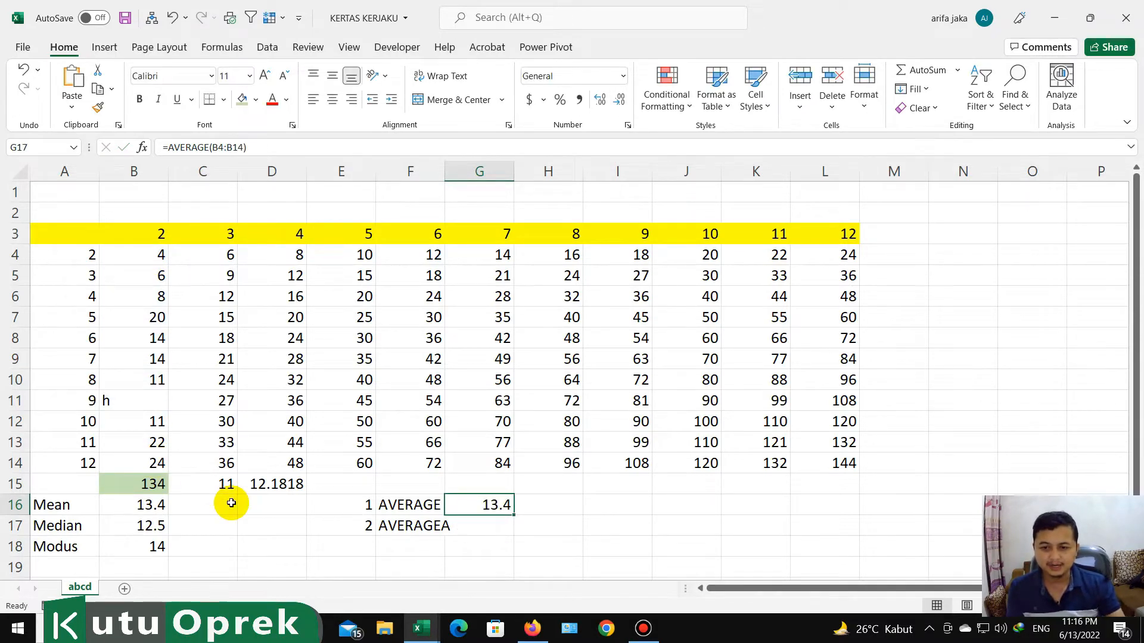
- Calculate the average of B4:B14 in cell G17 with the AVERAGEA function
{"action": "key", "text": "Down"}
{"action": "type", "text": "=av"}
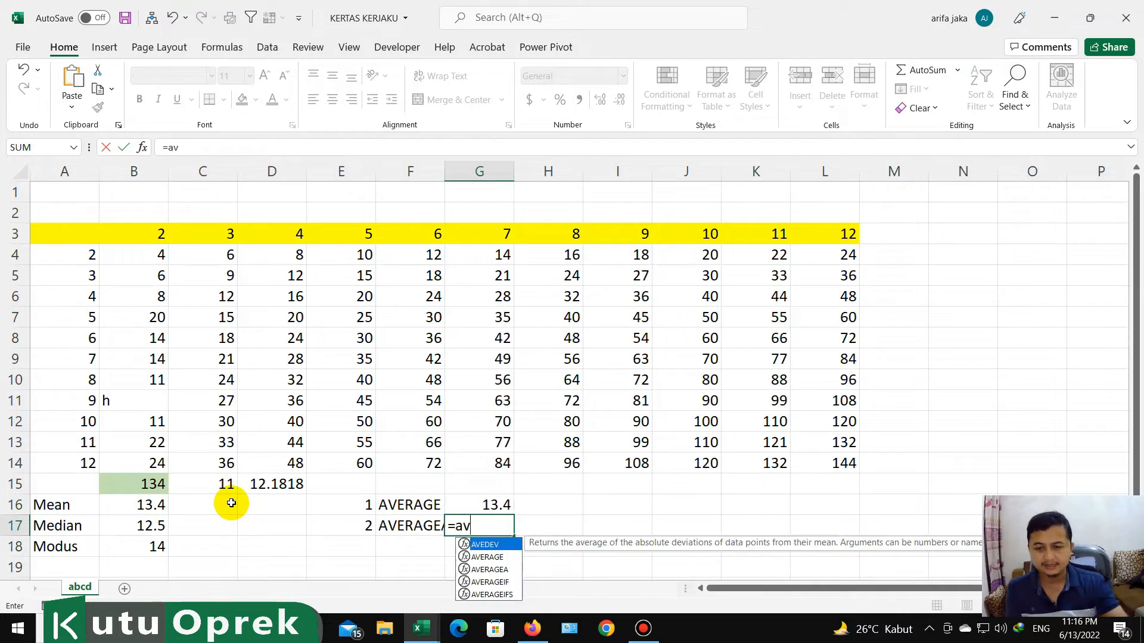
{"action": "double_click", "coordinate": [494, 558]}
{"action": "key", "text": "BackSpace"}
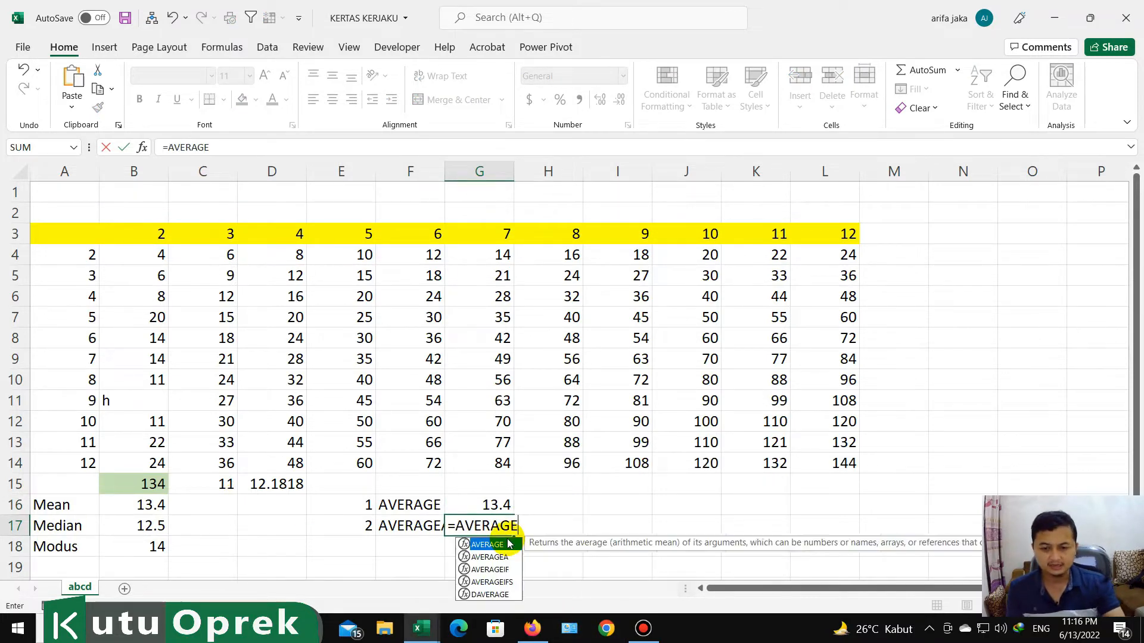
{"action": "type", "text": "a("}
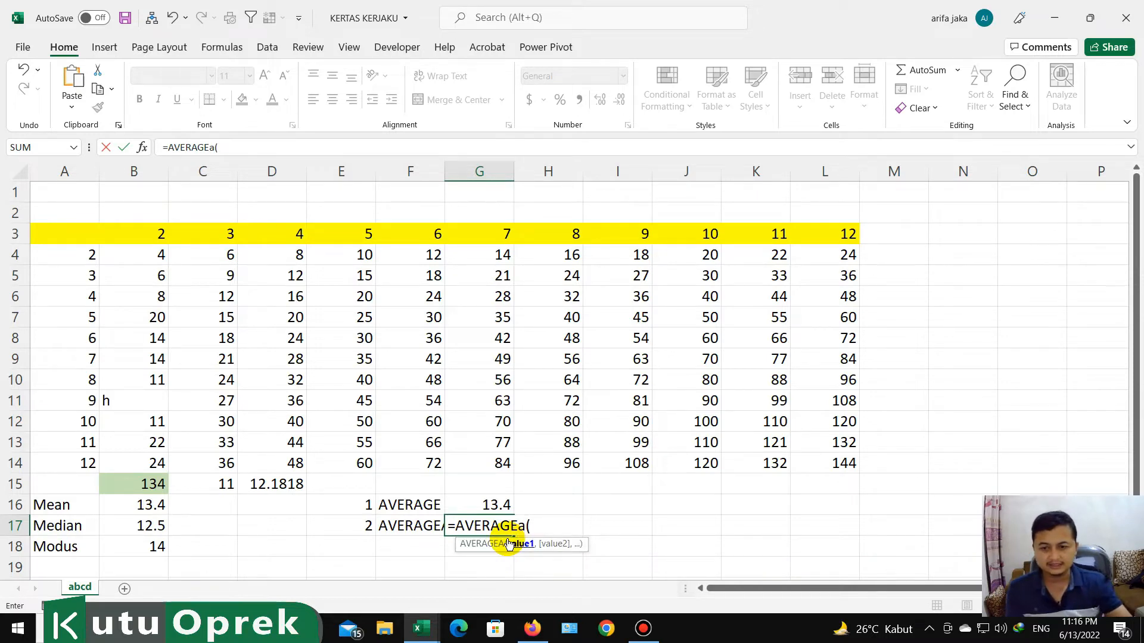
{"action": "left_click_drag", "start_coordinate": [160, 258], "coordinate": [156, 456]}
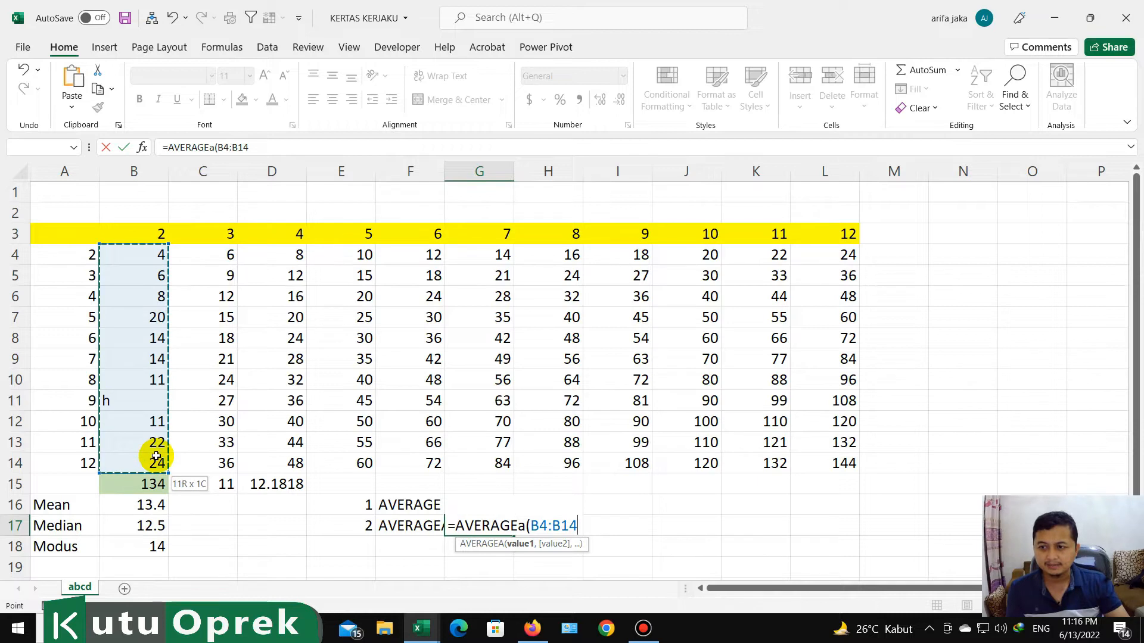
{"action": "key", "text": "ctrl+Return"}
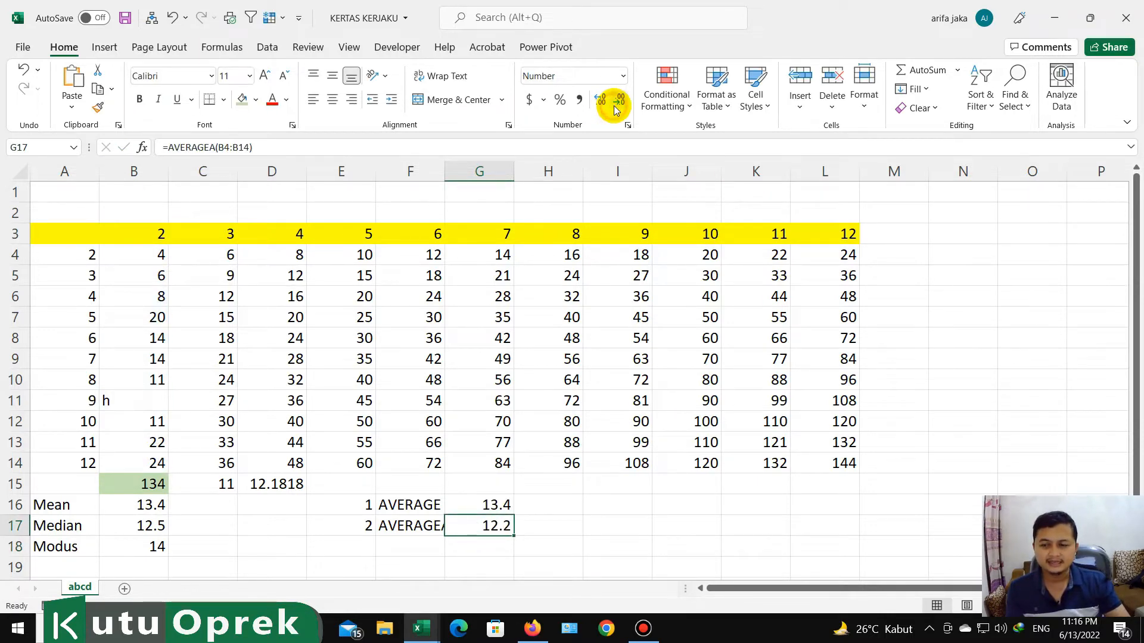
- Check the cell counts of B4:B14 and A4:A14, and divide the sum in B15 by 11 in cell H17
{"action": "left_click_drag", "start_coordinate": [152, 256], "coordinate": [158, 464]}
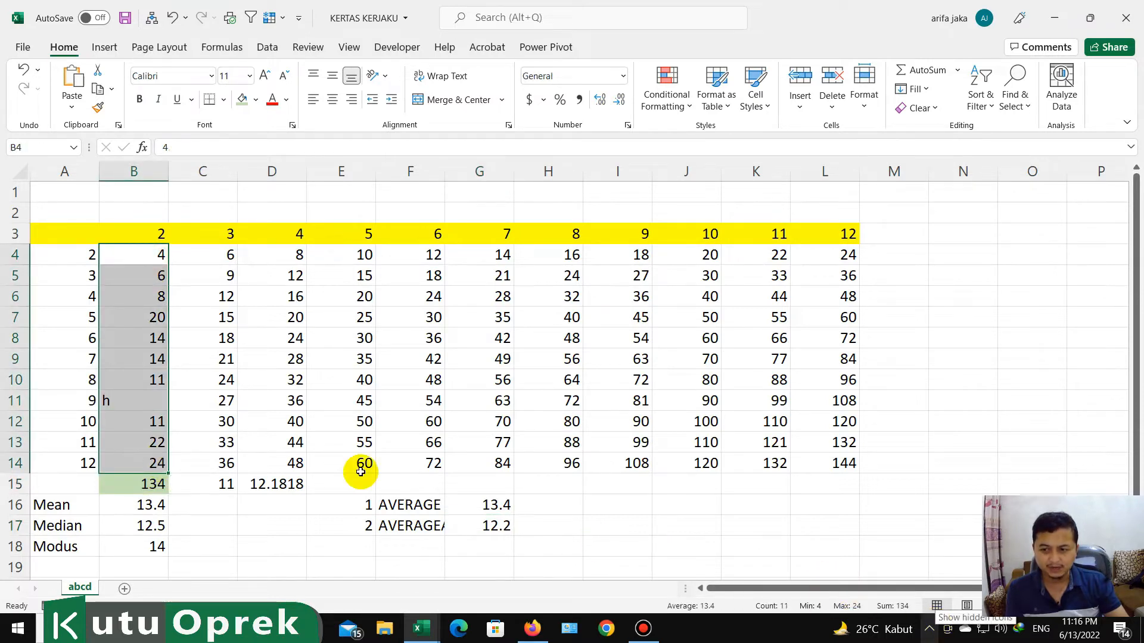
{"action": "left_click_drag", "start_coordinate": [86, 255], "coordinate": [89, 463]}
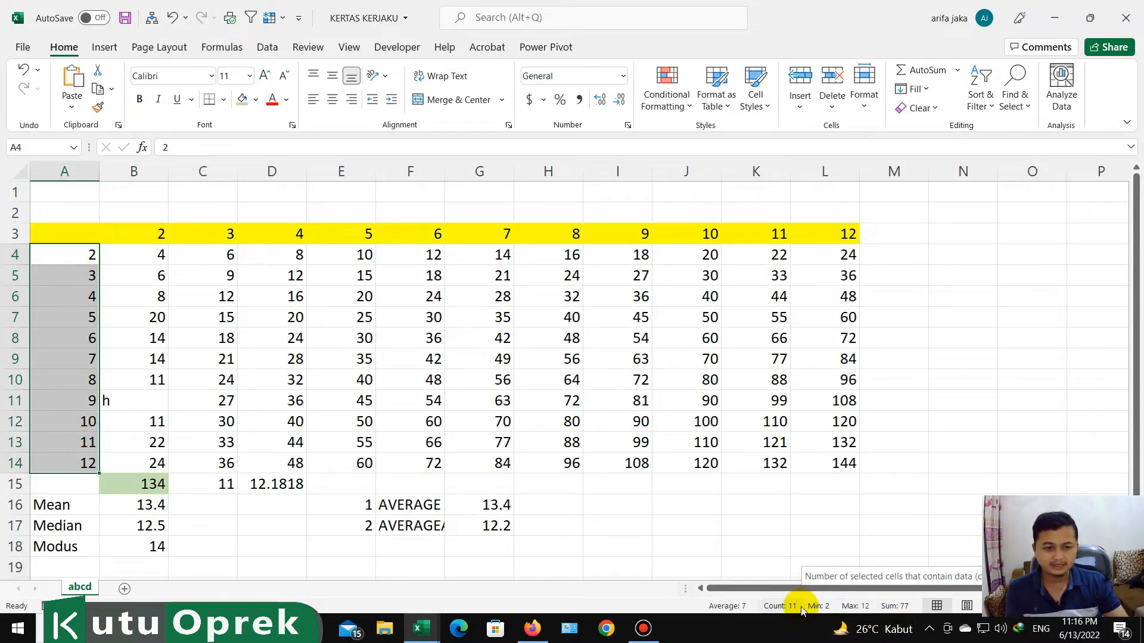
{"action": "left_click", "coordinate": [541, 526]}
{"action": "type", "text": "="}
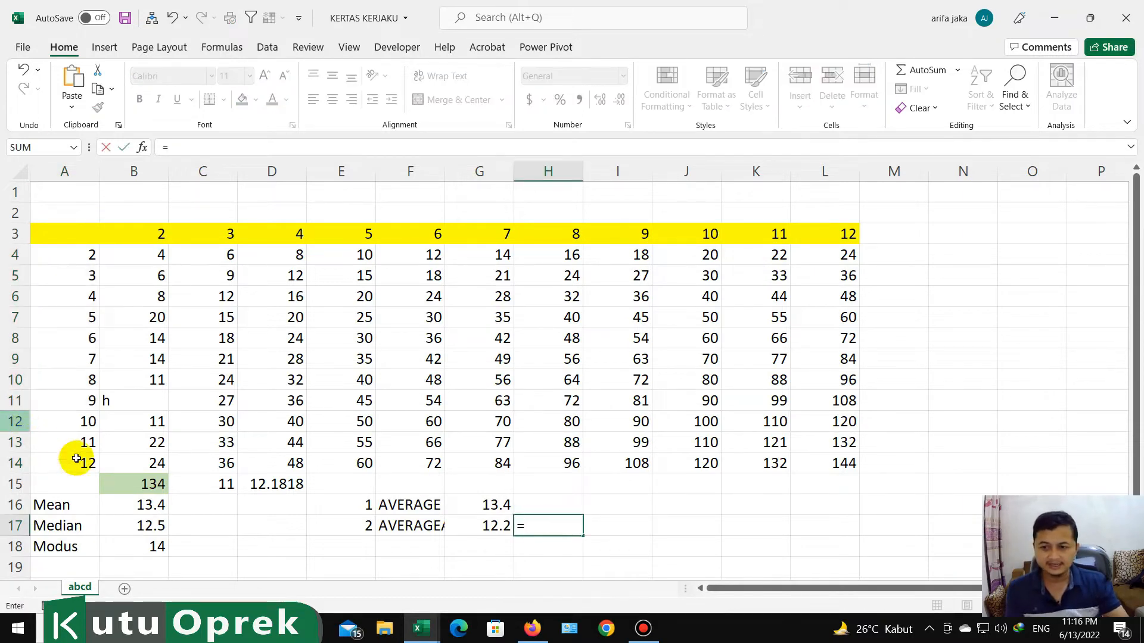
{"action": "left_click", "coordinate": [135, 482]}
{"action": "type", "text": "/11"}
{"action": "key", "text": "Return"}
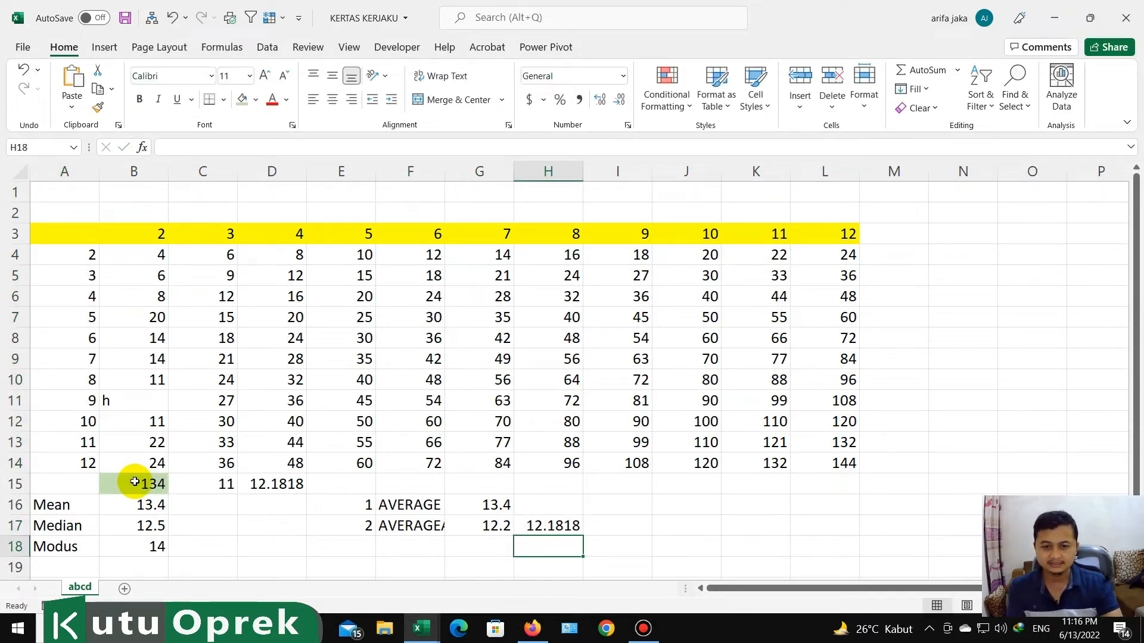
- Show the AVERAGEA result in G17 with three decimal places
{"action": "key", "text": "Up"}
{"action": "left_click", "coordinate": [503, 524]}
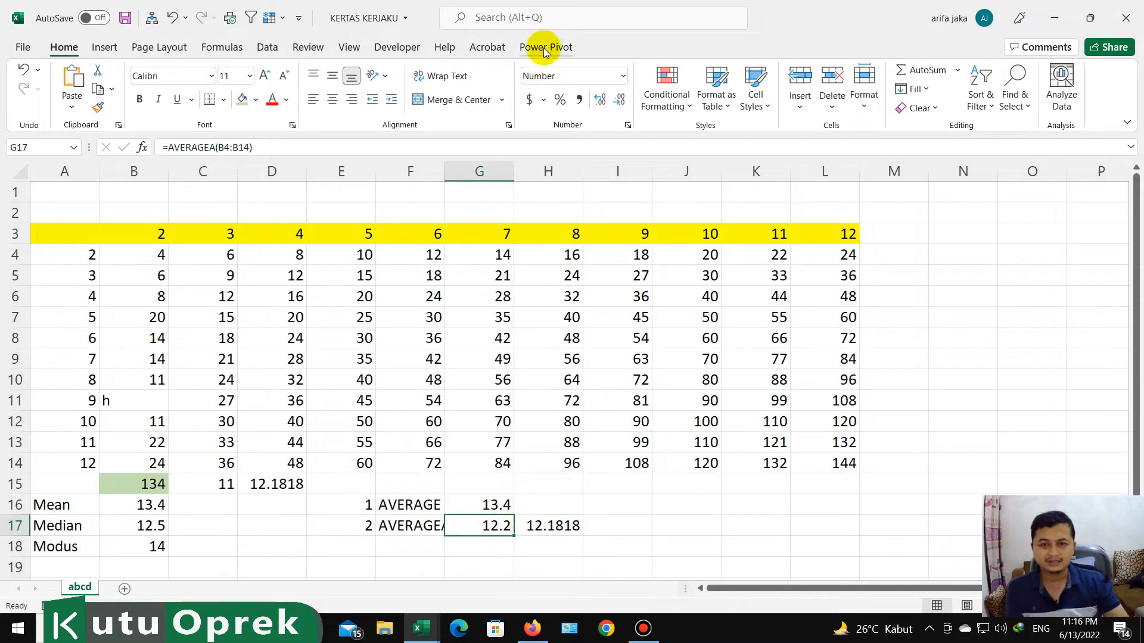
{"action": "left_click", "coordinate": [600, 99]}
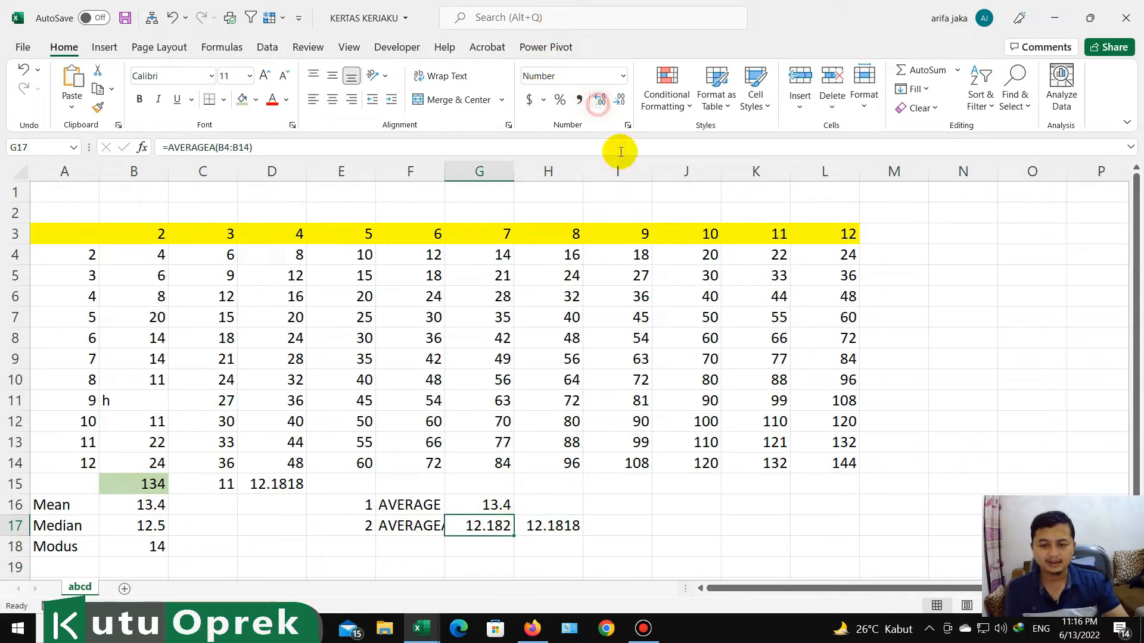
- Clear cell B11 to test how a blank cell affects the AVERAGE and AVERAGEA results, and undo the clearing
{"action": "left_click", "coordinate": [149, 410]}
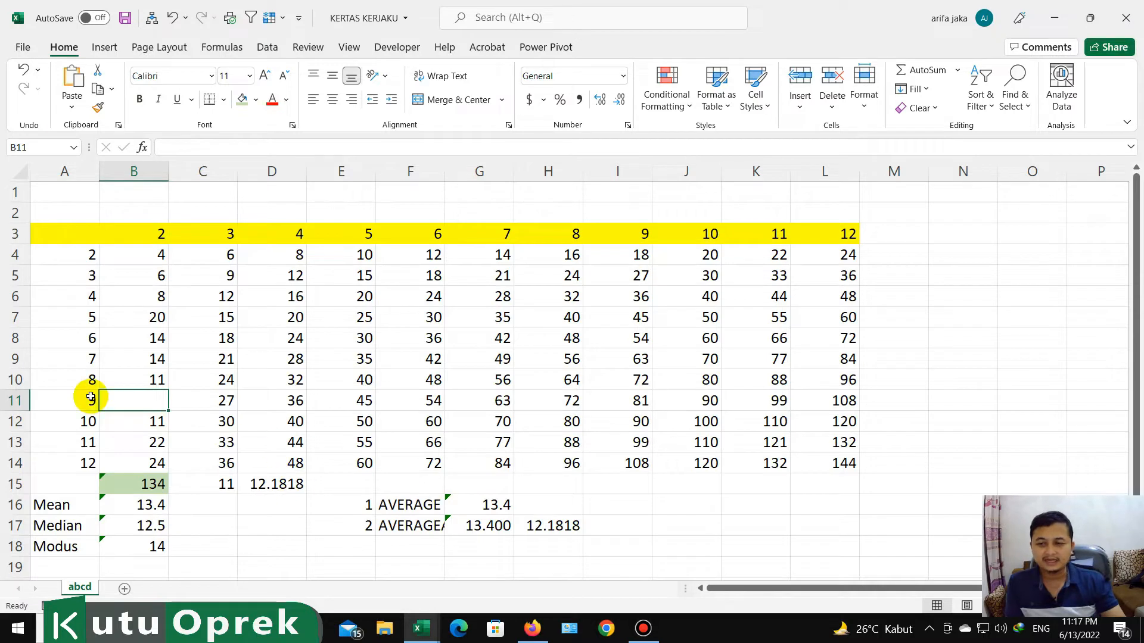
{"action": "left_click", "coordinate": [153, 255]}
{"action": "left_click_drag", "start_coordinate": [150, 298], "coordinate": [143, 381]}
{"action": "key", "text": "ctrl+z"}
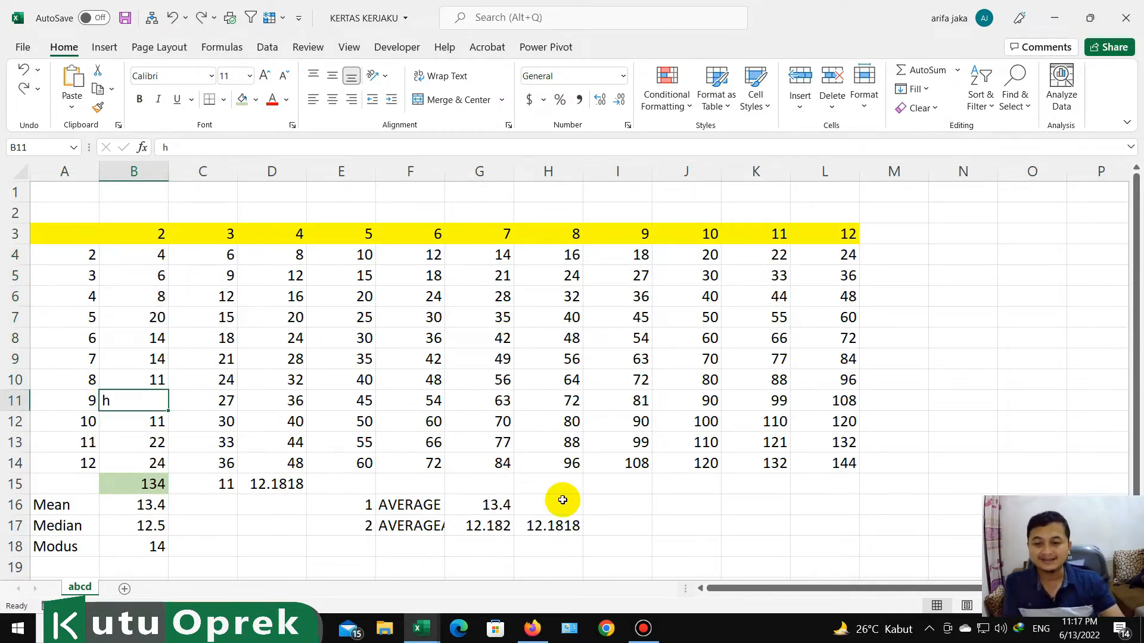
- Review the division formula in H17, and divide the sum in B15 by 10 in cell H16
{"action": "left_click", "coordinate": [572, 525]}
{"action": "left_click", "coordinate": [202, 148]}
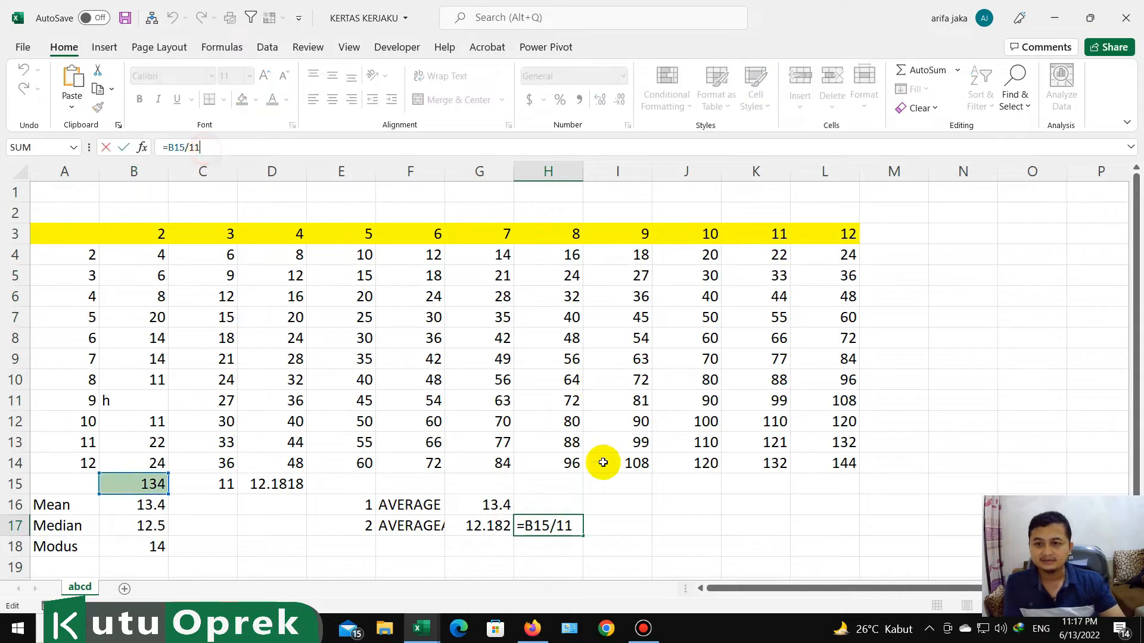
{"action": "left_click", "coordinate": [618, 501]}
{"action": "left_click", "coordinate": [538, 507]}
{"action": "type", "text": "="}
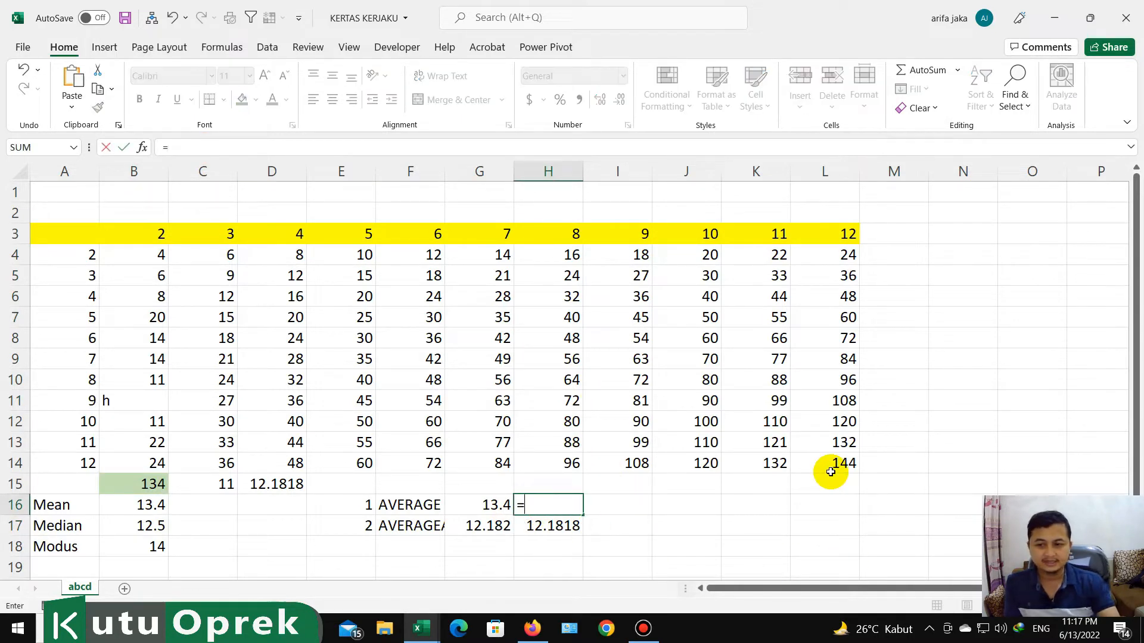
{"action": "left_click", "coordinate": [172, 479]}
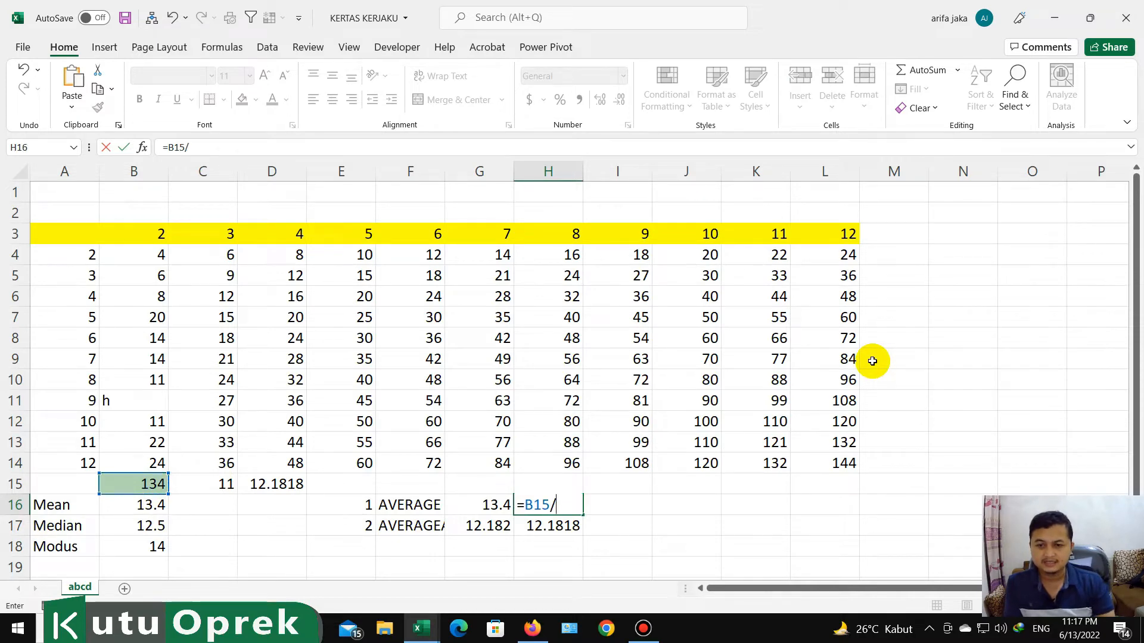
{"action": "key", "text": "Return"}
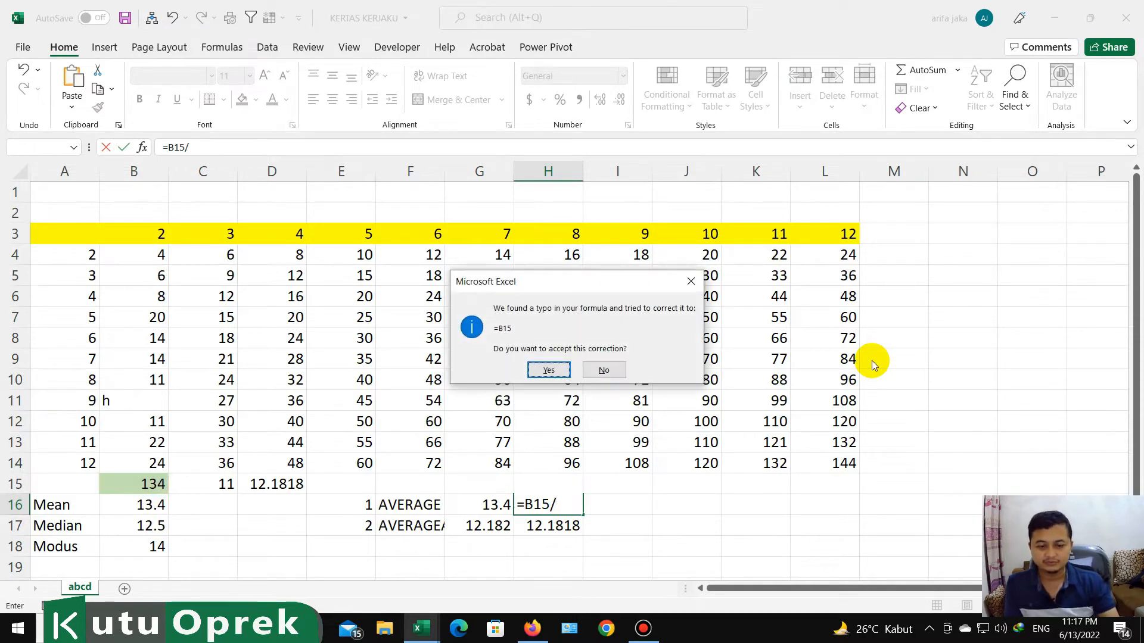
{"action": "key", "text": "n"}
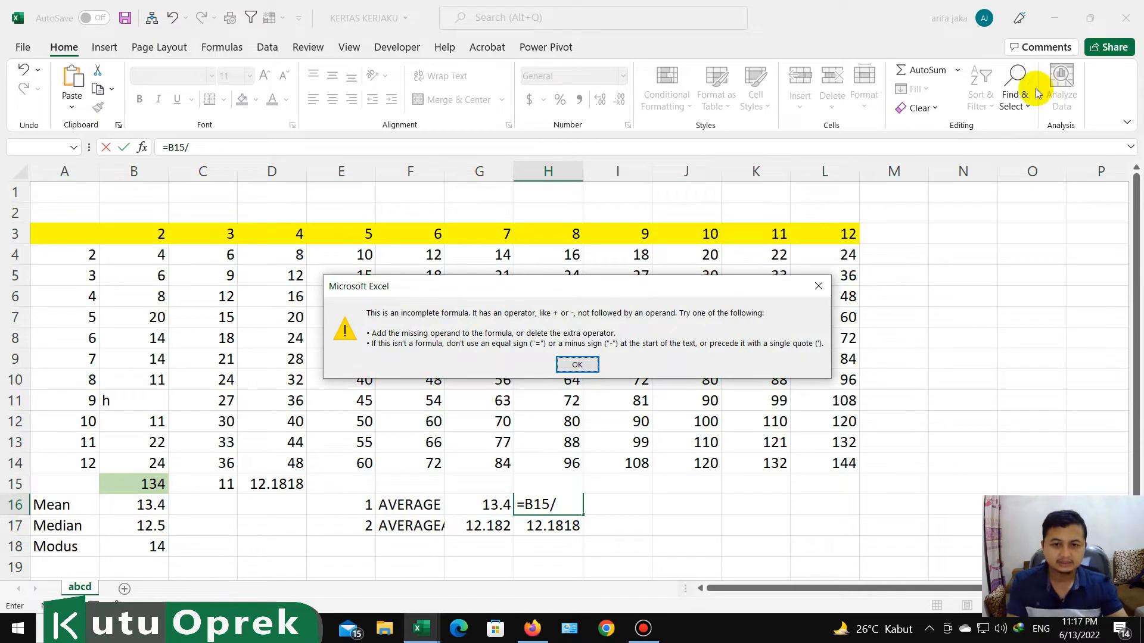
{"action": "left_click", "coordinate": [574, 364]}
{"action": "left_click", "coordinate": [564, 505]}
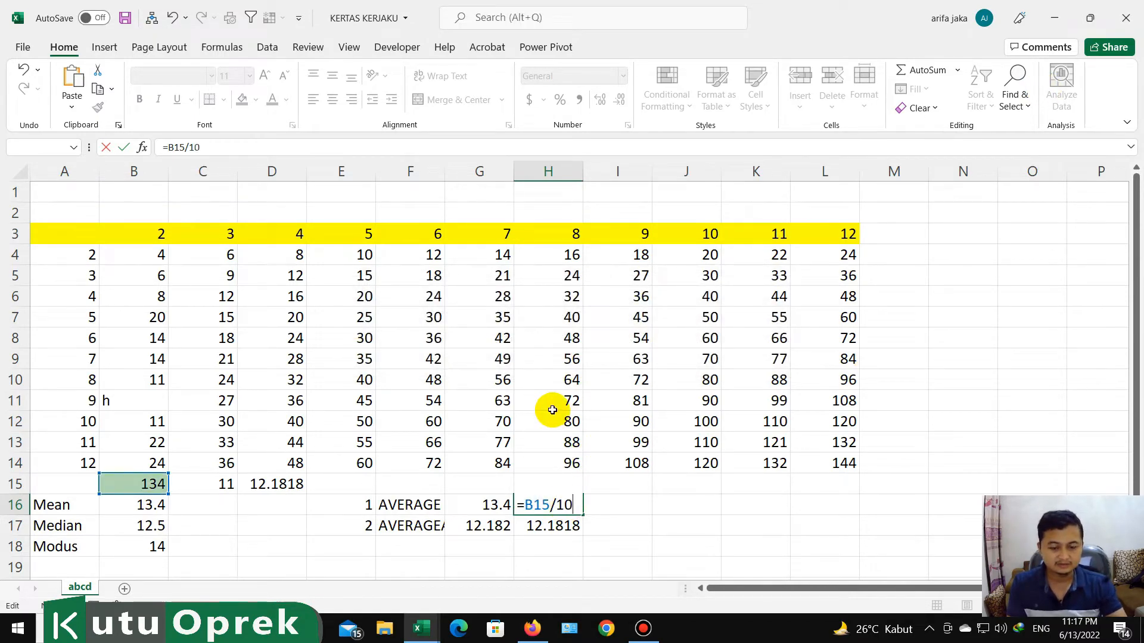
{"action": "key", "text": "ctrl+Return"}
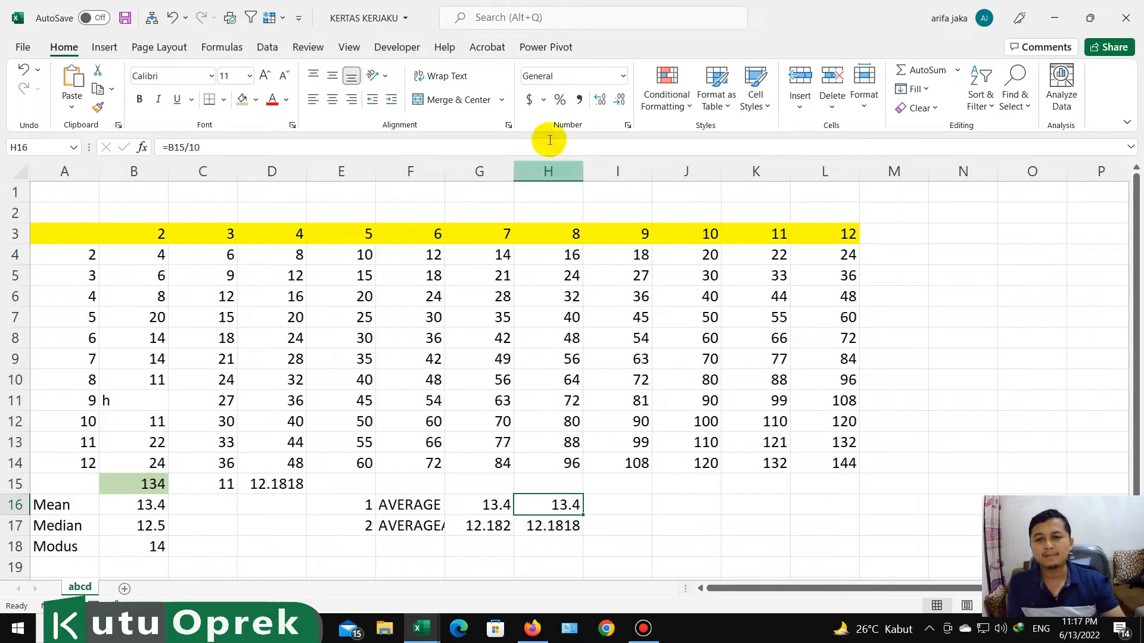
- Show the result in H16 with three decimal places, and widen column F to fit its function names
{"action": "left_click", "coordinate": [599, 99]}
{"action": "left_click", "coordinate": [600, 99]}
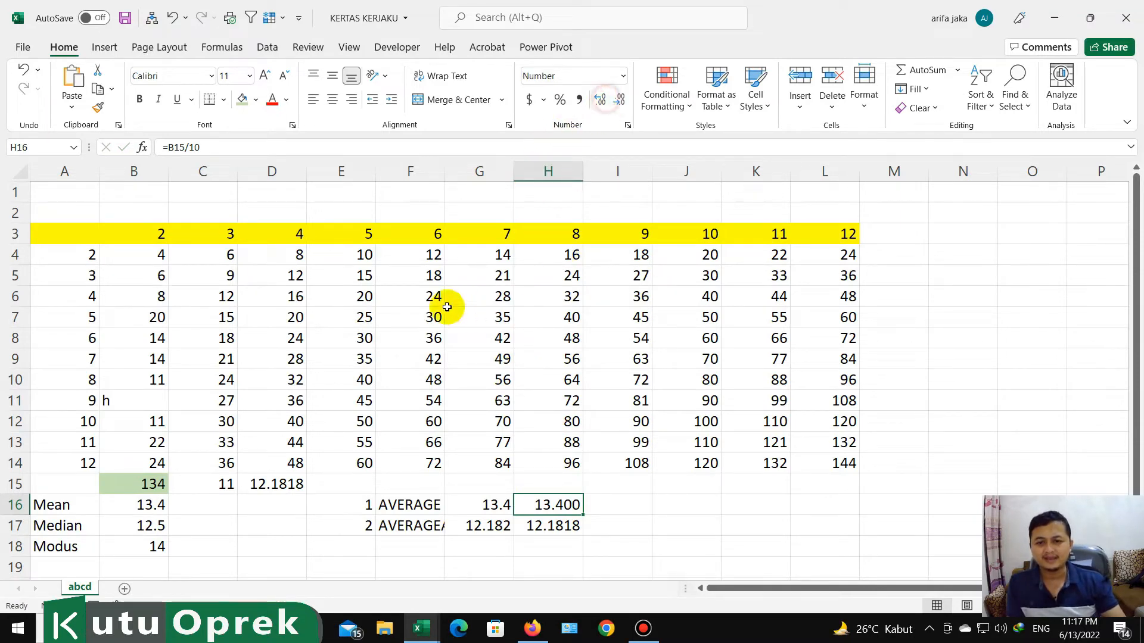
{"action": "left_click", "coordinate": [438, 173]}
{"action": "left_click_drag", "start_coordinate": [445, 172], "coordinate": [455, 172]}
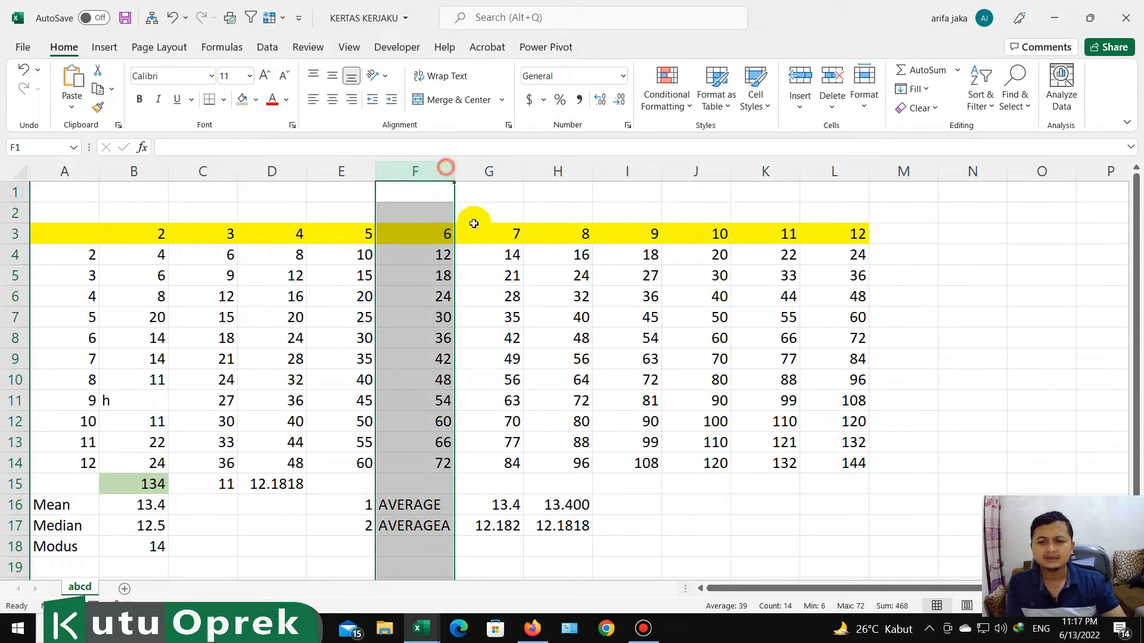
{"action": "left_click", "coordinate": [567, 511]}
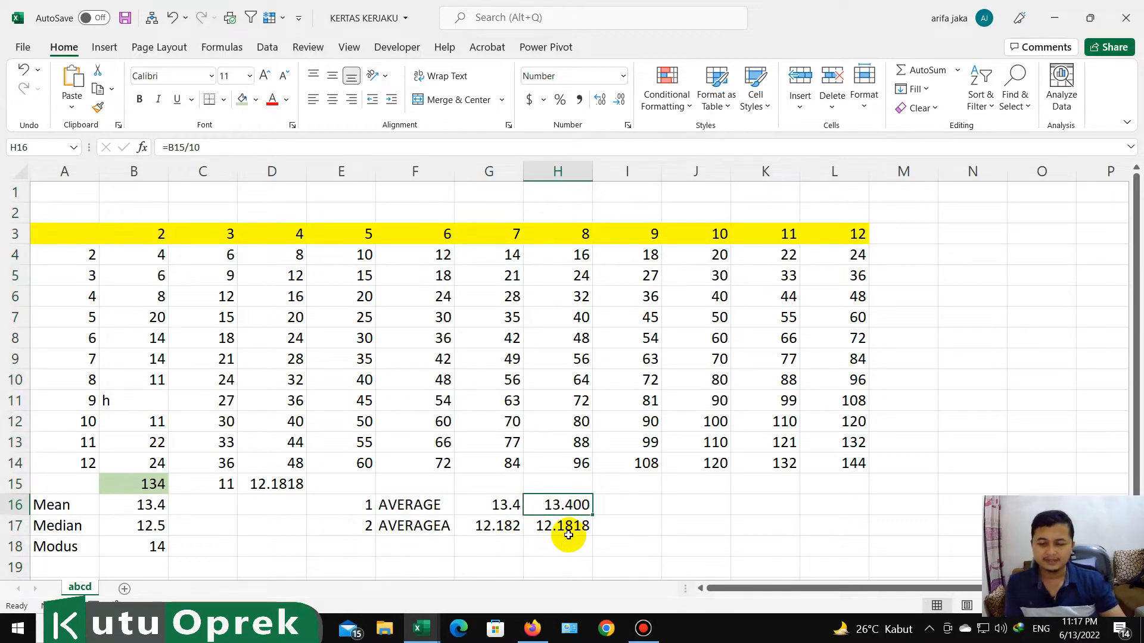
- Enter the list number 3 in cell E18, below the number for AVERAGEA
{"action": "scroll", "coordinate": [567, 532], "scroll_direction": "down", "scroll_amount": 1}
{"action": "left_click", "coordinate": [361, 466]}
{"action": "scroll", "coordinate": [607, 470], "scroll_direction": "up", "scroll_amount": 1}
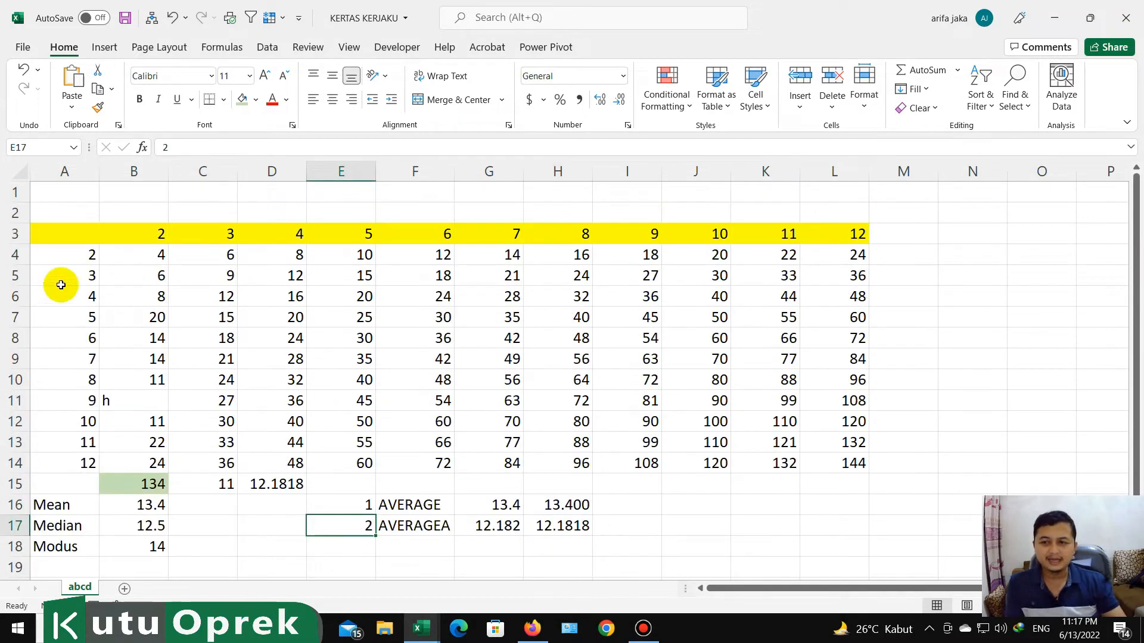
{"action": "left_click", "coordinate": [358, 543]}
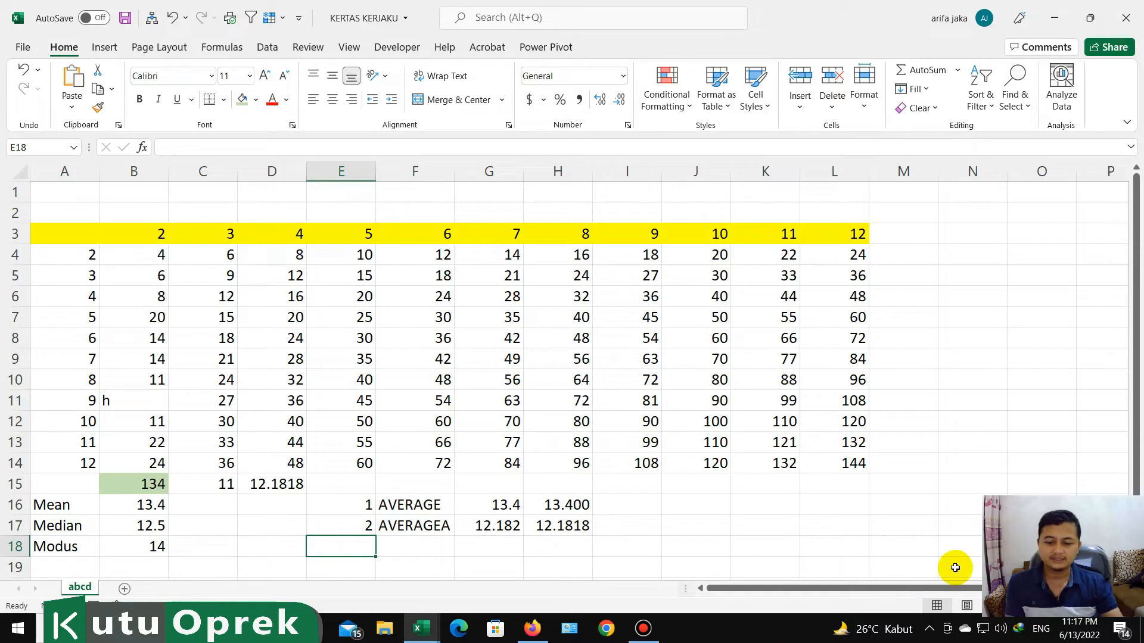
{"action": "type", "text": "3."}
{"action": "key", "text": "Return"}
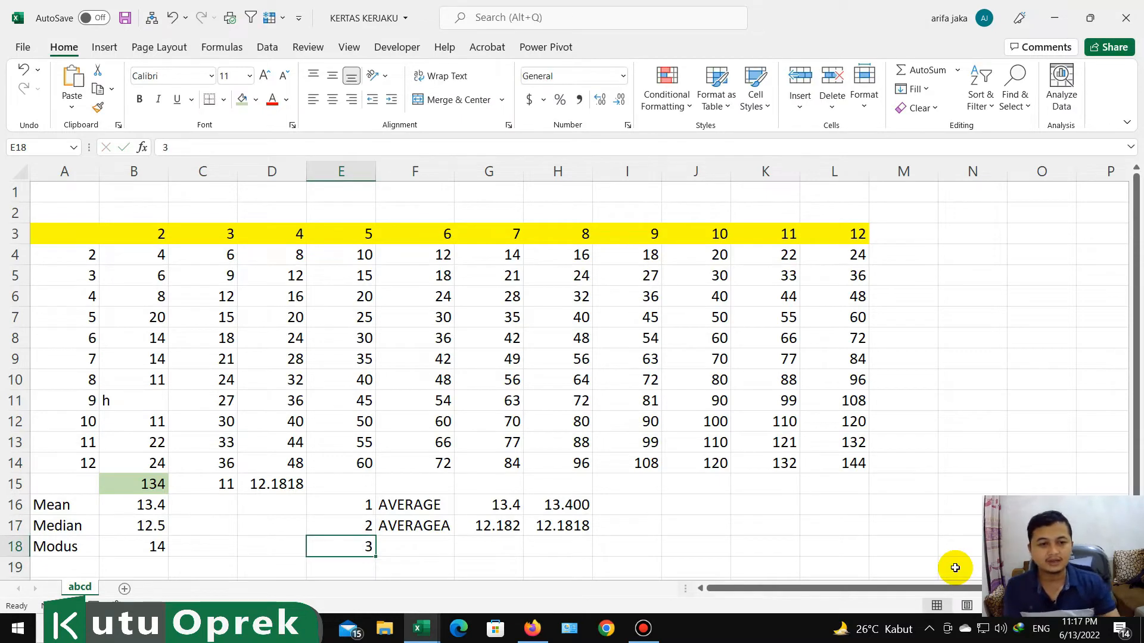
- Enter the function name AVERAGEIF as a plain text label in cell F18
{"action": "left_click", "coordinate": [417, 547]}
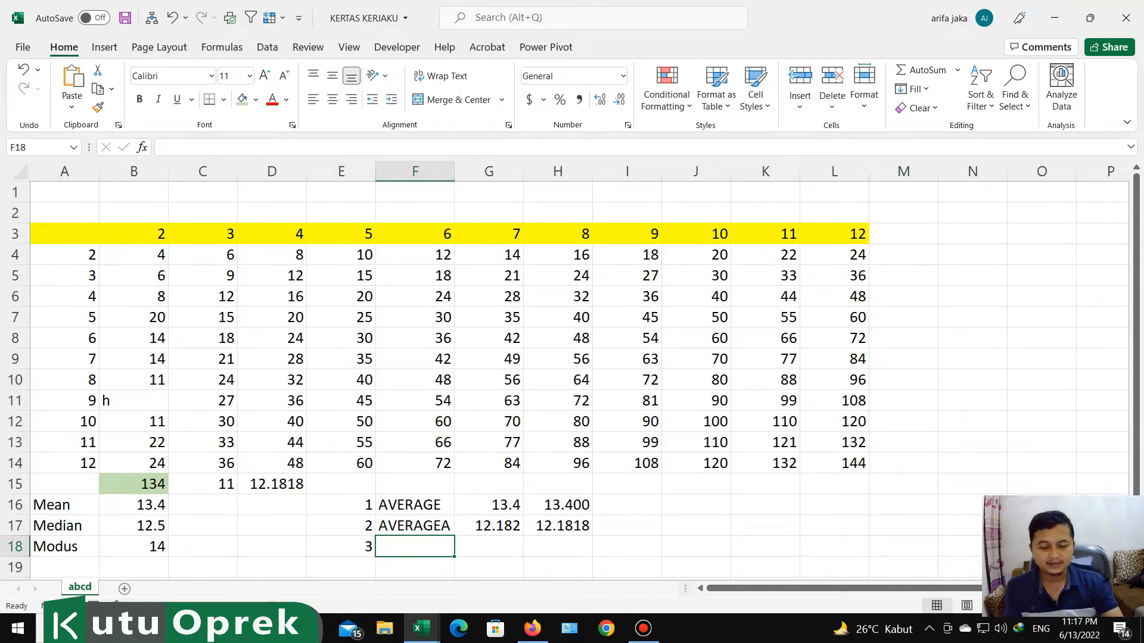
{"action": "type", "text": "=ave"}
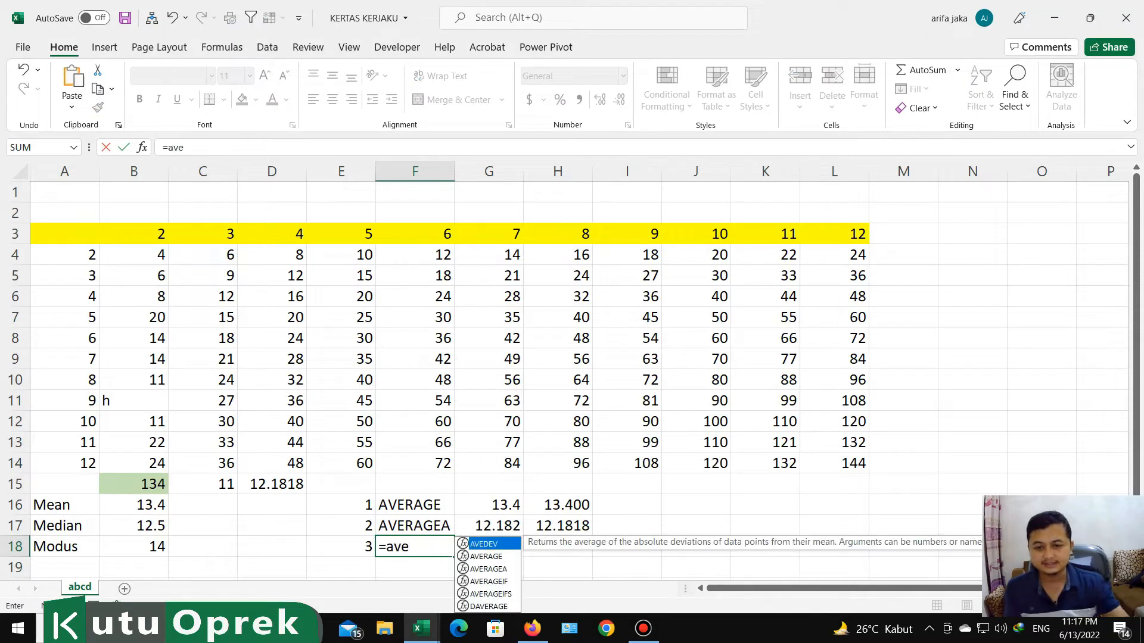
{"action": "left_click", "coordinate": [487, 581]}
{"action": "double_click", "coordinate": [487, 581]}
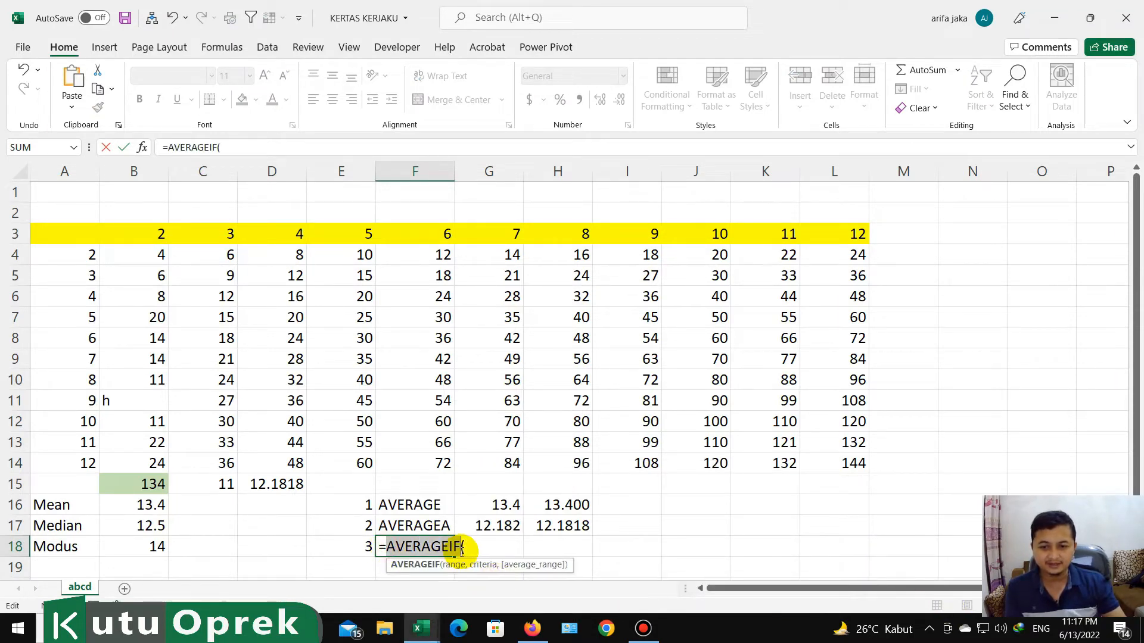
{"action": "key", "text": "Escape"}
{"action": "type", "text": "AVERAGEIF"}
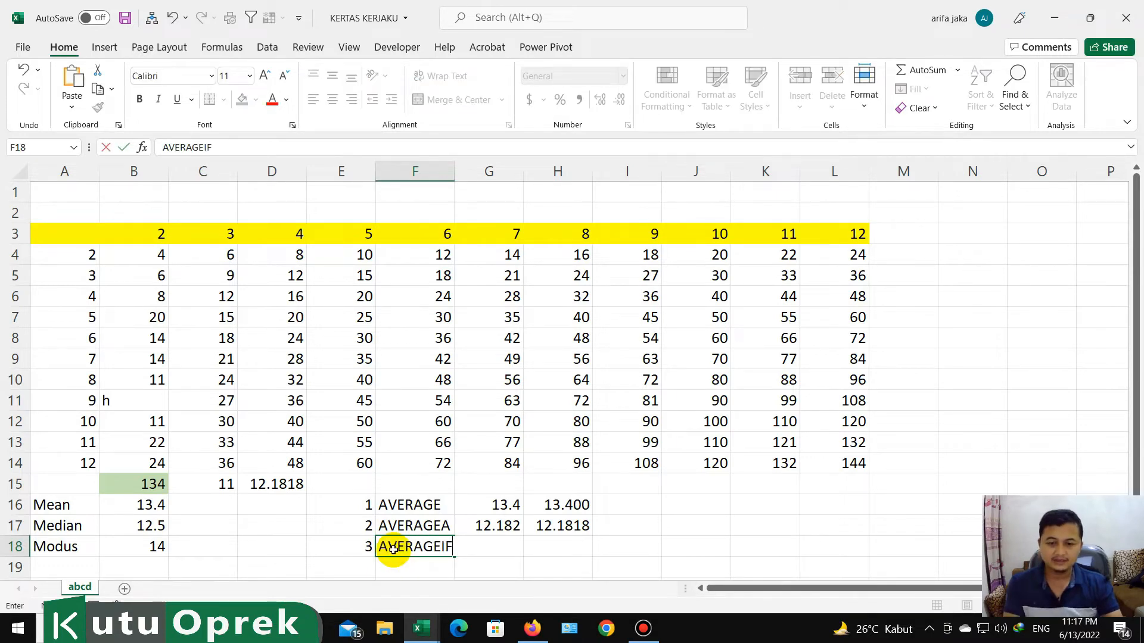
{"action": "key", "text": "Return"}
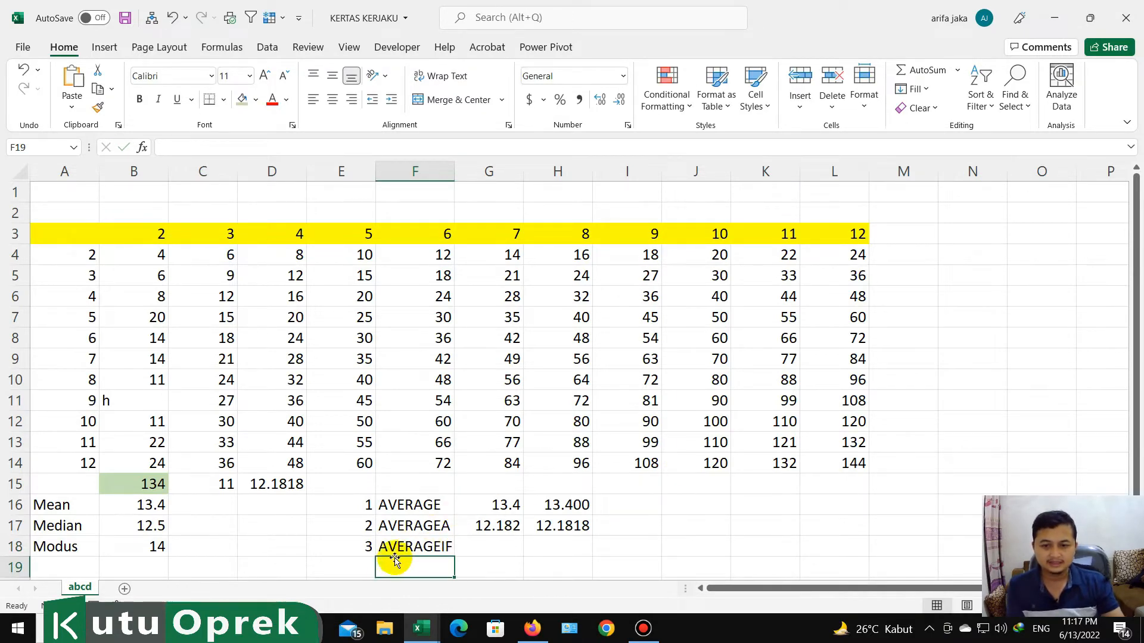
- Enter 4 in E19 with the text label AVERAGEIFS in F19, and fit the width of column F to its contents
{"action": "left_click", "coordinate": [364, 566]}
{"action": "type", "text": "4"}
{"action": "left_click", "coordinate": [405, 572]}
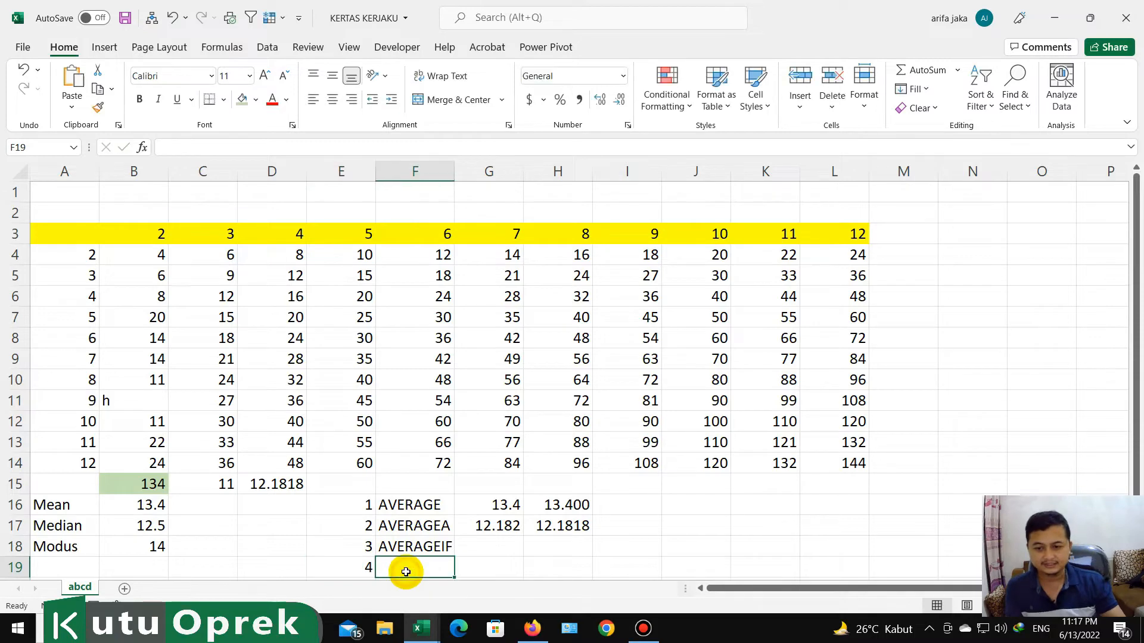
{"action": "type", "text": "=aver"}
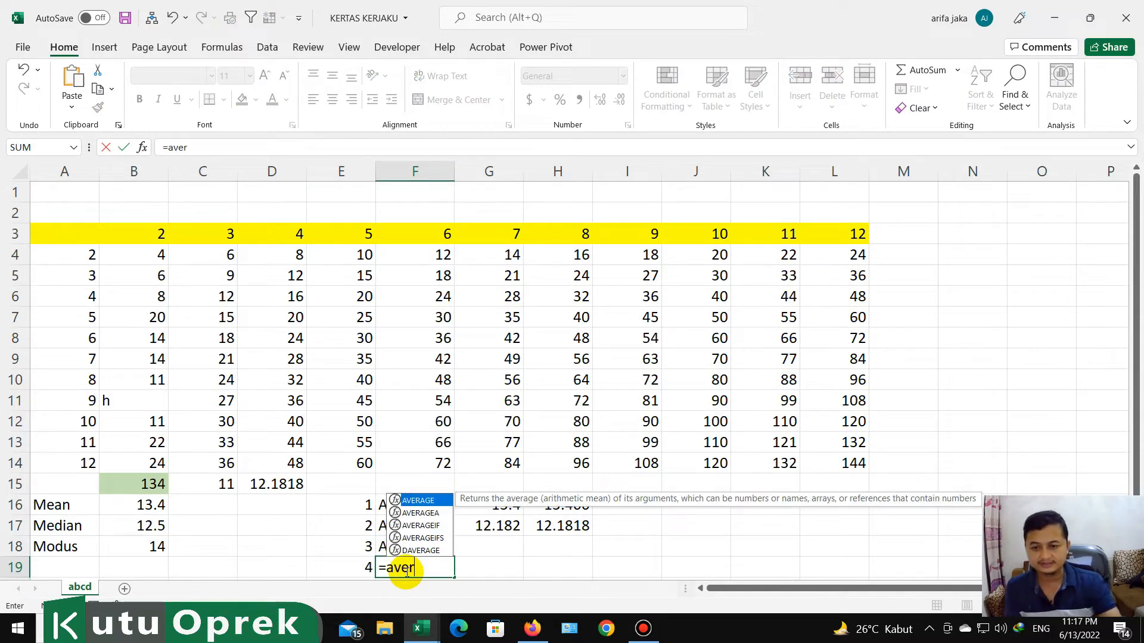
{"action": "double_click", "coordinate": [420, 538]}
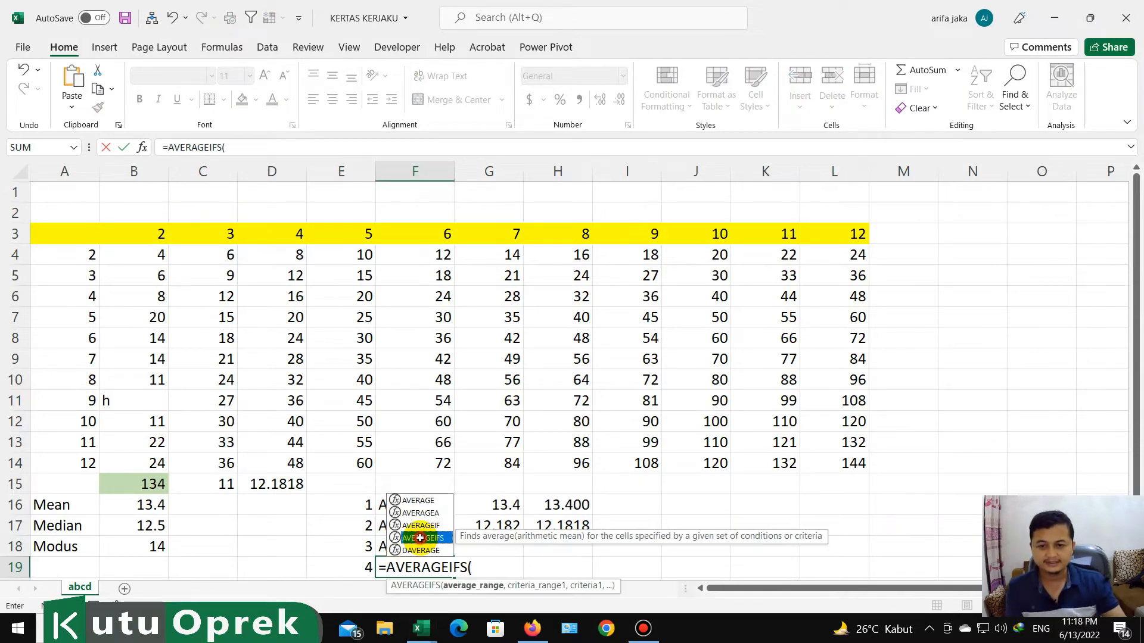
{"action": "key", "text": "BackSpace"}
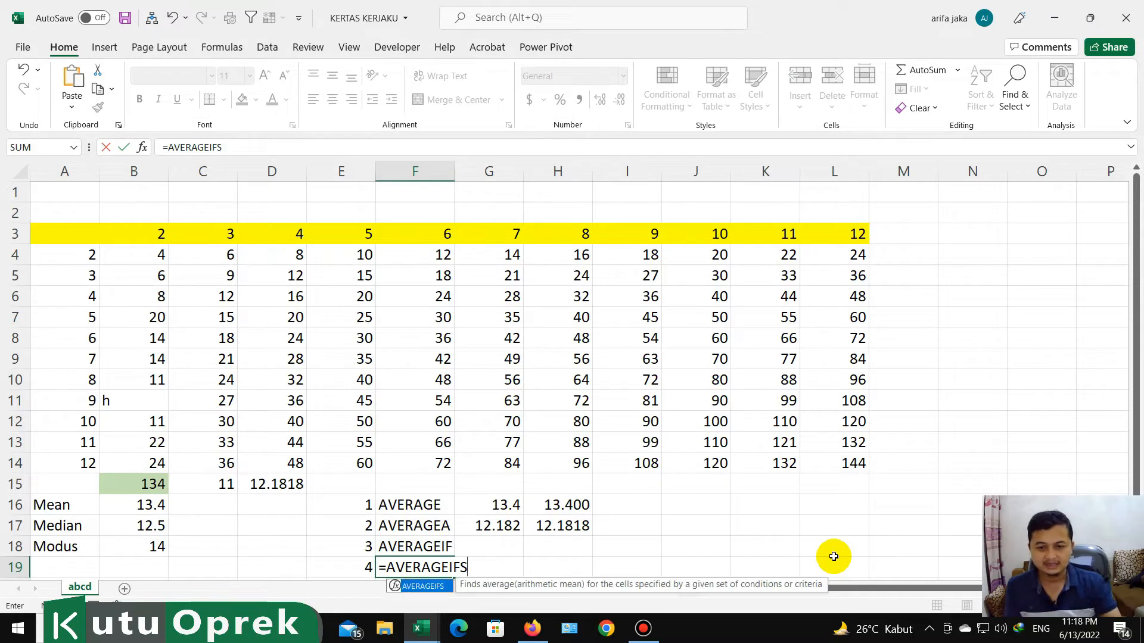
{"action": "left_click", "coordinate": [386, 570]}
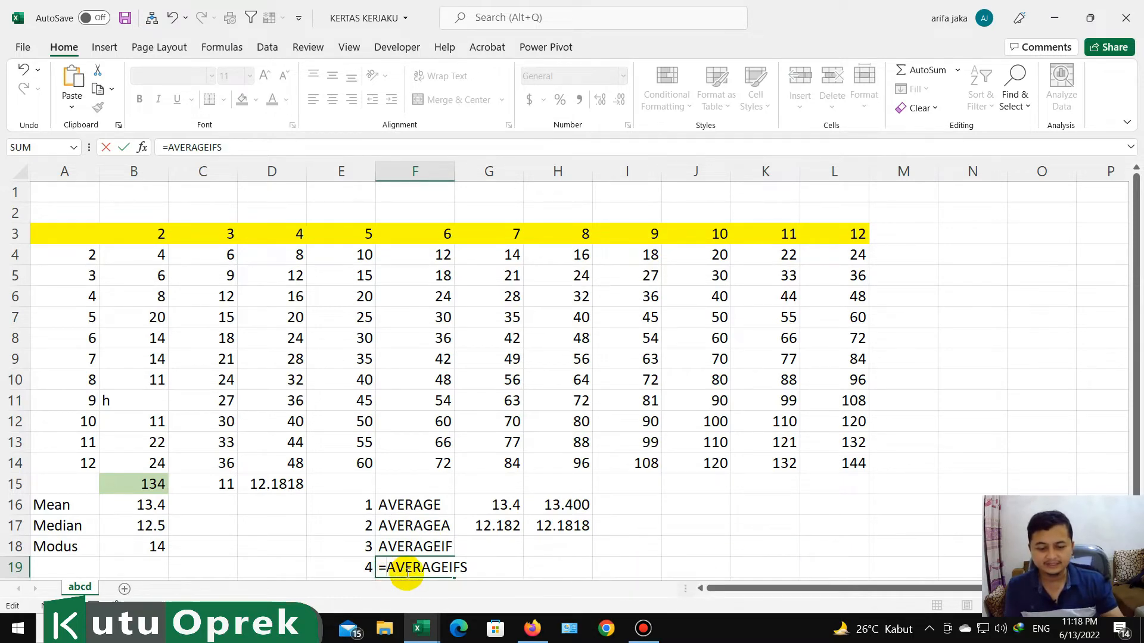
{"action": "key", "text": "BackSpace"}
{"action": "key", "text": "Return"}
{"action": "key", "text": "Up"}
{"action": "key", "text": "Up"}
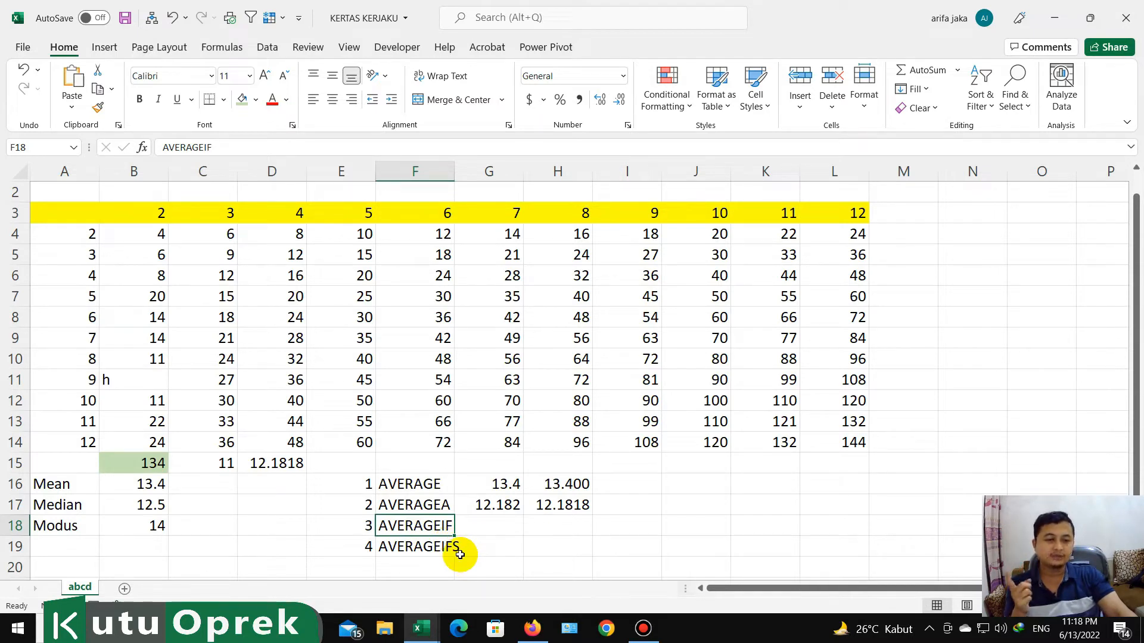
{"action": "double_click", "coordinate": [454, 172]}
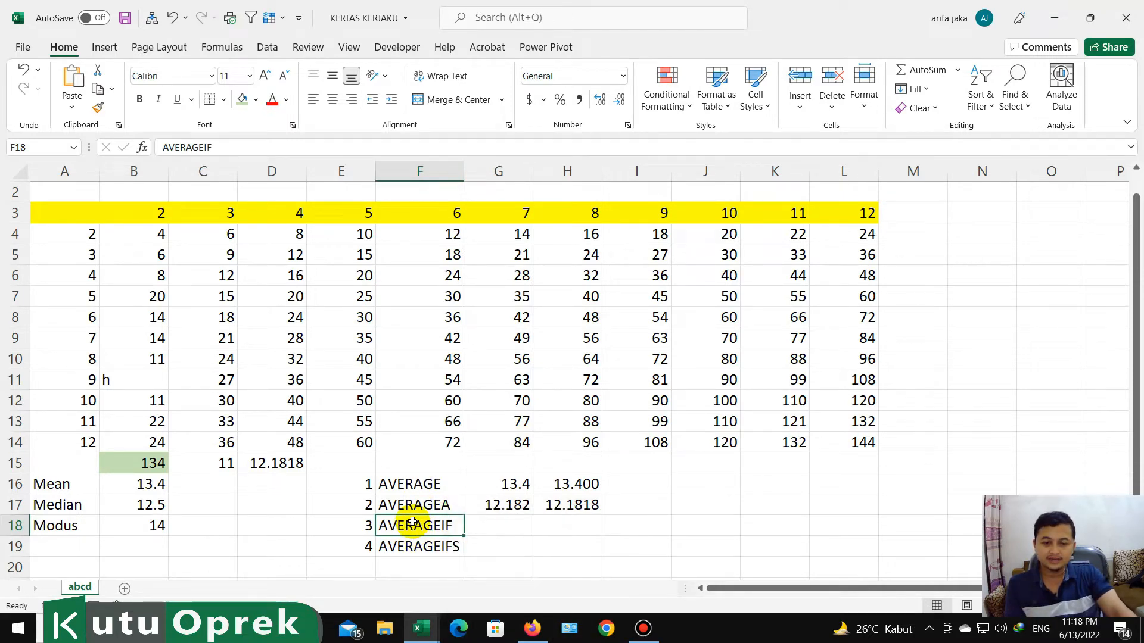
- Copy the AVERAGEIF and AVERAGEIFS labels from F18:F19 into cells B4:B5 of a new worksheet
{"action": "left_click_drag", "start_coordinate": [412, 522], "coordinate": [434, 550]}
{"action": "key", "text": "ctrl+c"}
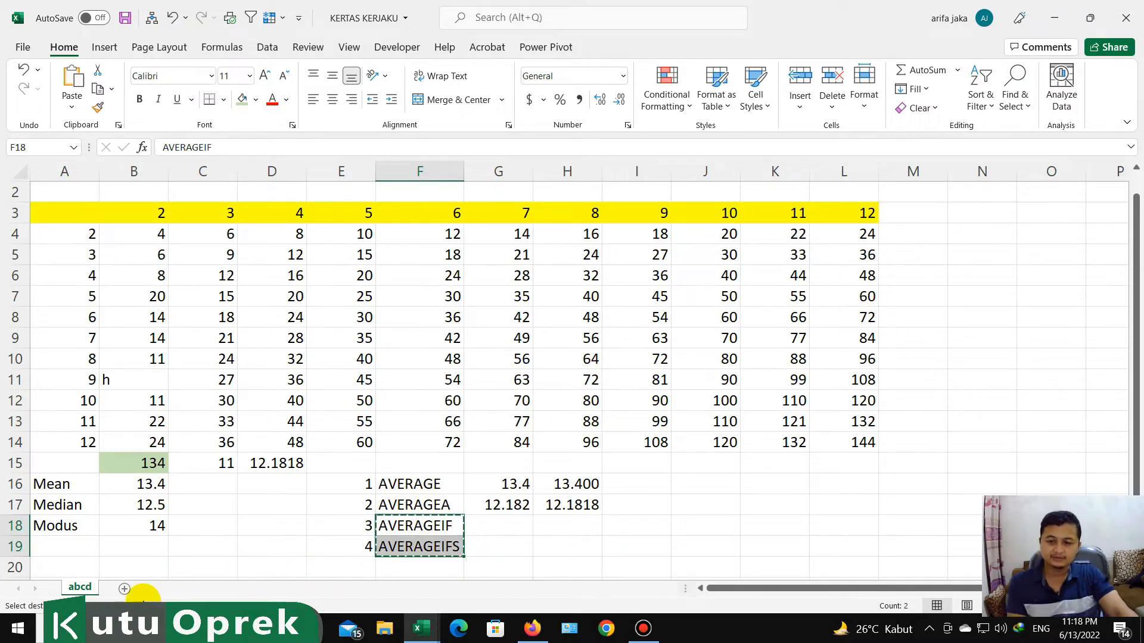
{"action": "left_click", "coordinate": [124, 589]}
{"action": "left_click", "coordinate": [103, 223]}
{"action": "key", "text": "ctrl+v"}
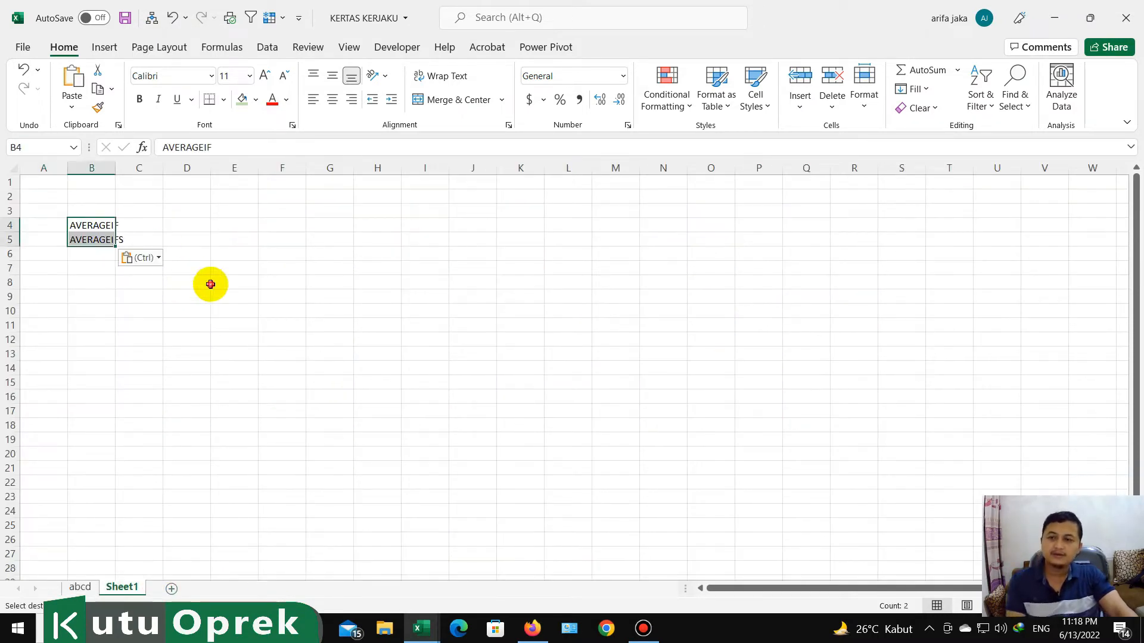
- Enter the row numbers 1 to 5 in cells A7:A11 of the new sheet
{"action": "left_click", "coordinate": [89, 294]}
{"action": "left_click", "coordinate": [51, 267]}
{"action": "type", "text": "1"}
{"action": "key", "text": "Return"}
{"action": "type", "text": "2"}
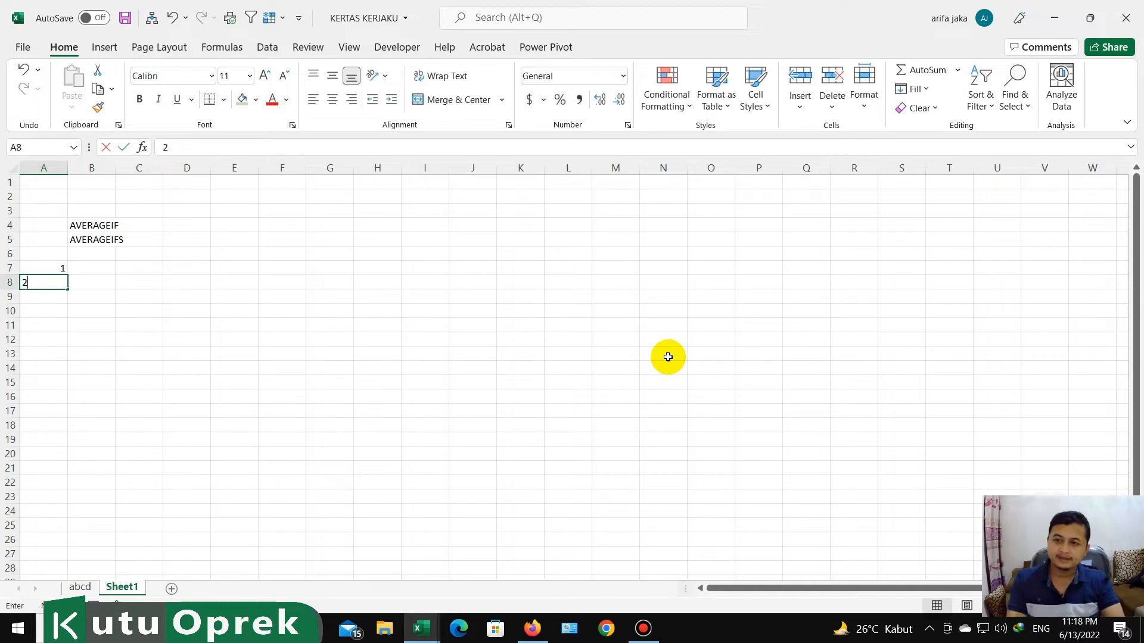
{"action": "key", "text": "Return"}
{"action": "type", "text": "3"}
{"action": "key", "text": "Return"}
{"action": "key", "text": "Return"}
{"action": "key", "text": "Up"}
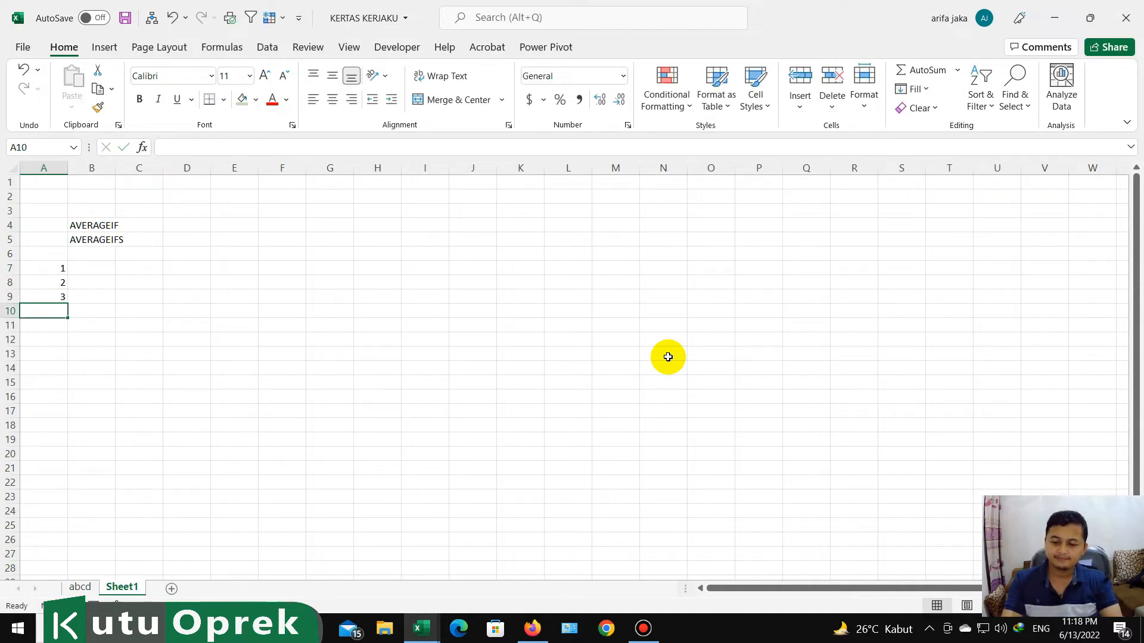
{"action": "type", "text": "4"}
{"action": "key", "text": "Return"}
{"action": "type", "text": "5"}
{"action": "key", "text": "ctrl+Return"}
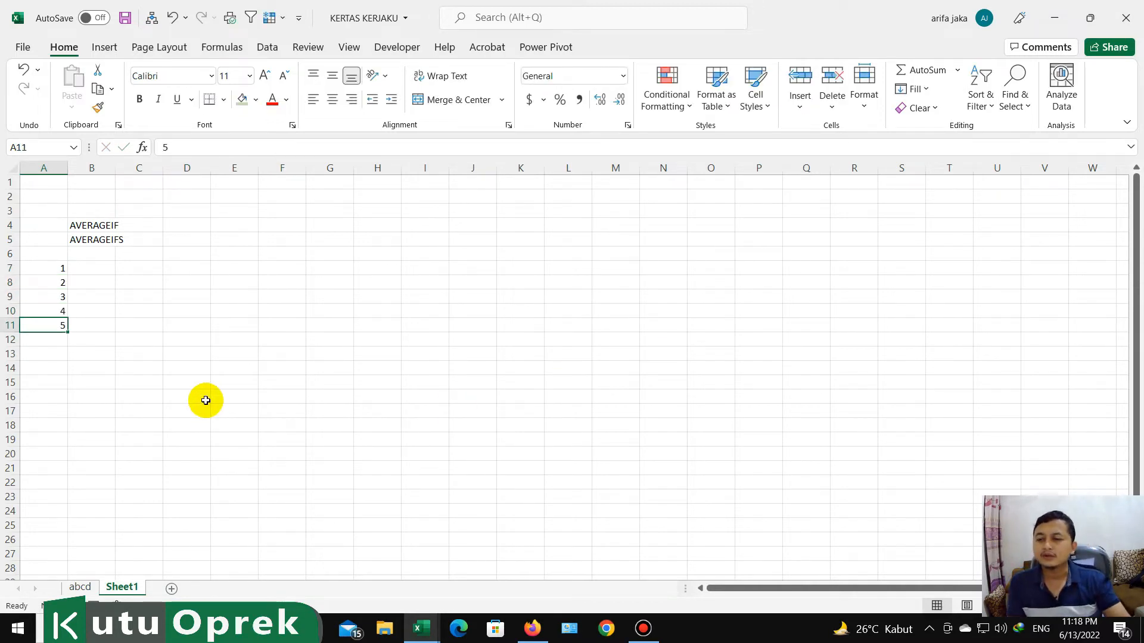
- Enter the column header NO in cell A6, above the row numbers
{"action": "scroll", "coordinate": [207, 400], "scroll_direction": "up", "scroll_amount": 2, "text": "ctrl"}
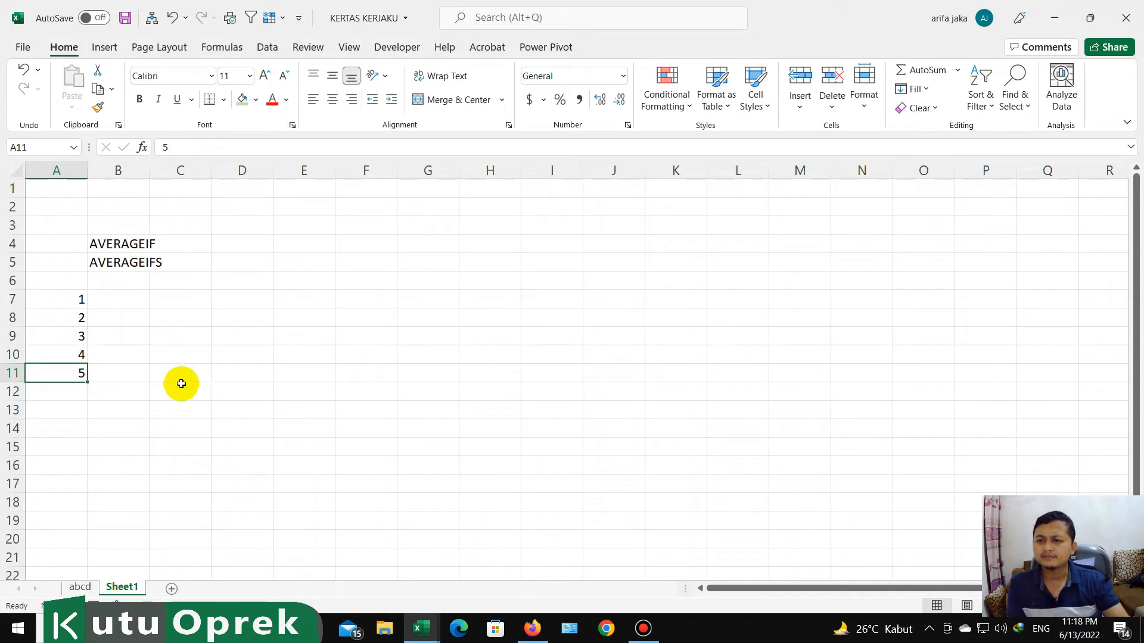
{"action": "left_click", "coordinate": [120, 300]}
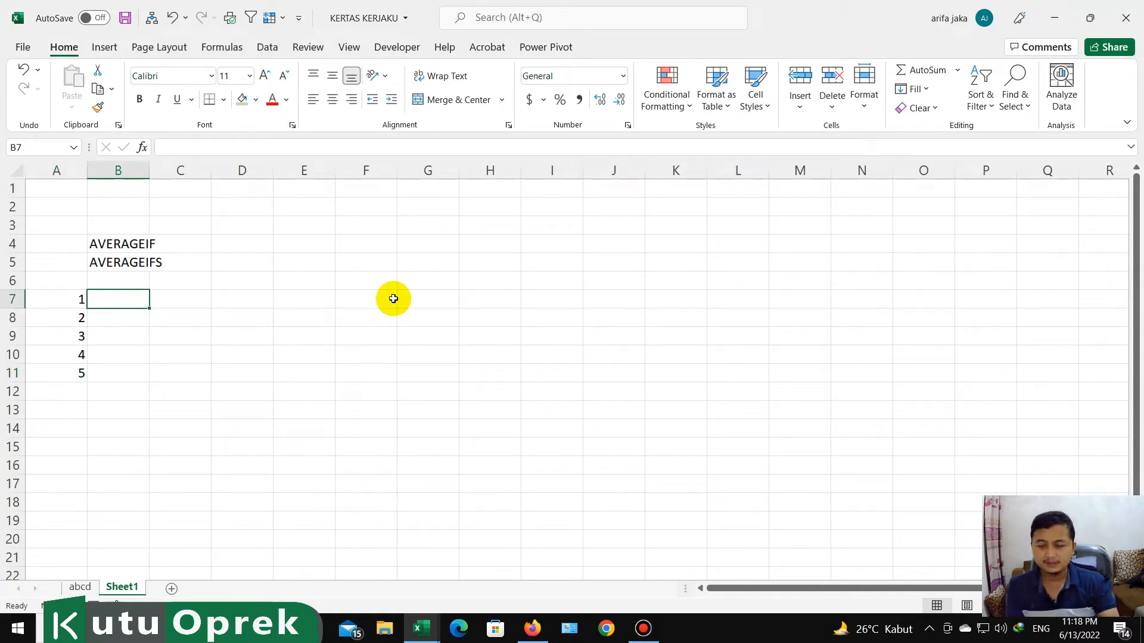
{"action": "key", "text": "Left"}
{"action": "key", "text": "Up"}
{"action": "key", "text": "Right"}
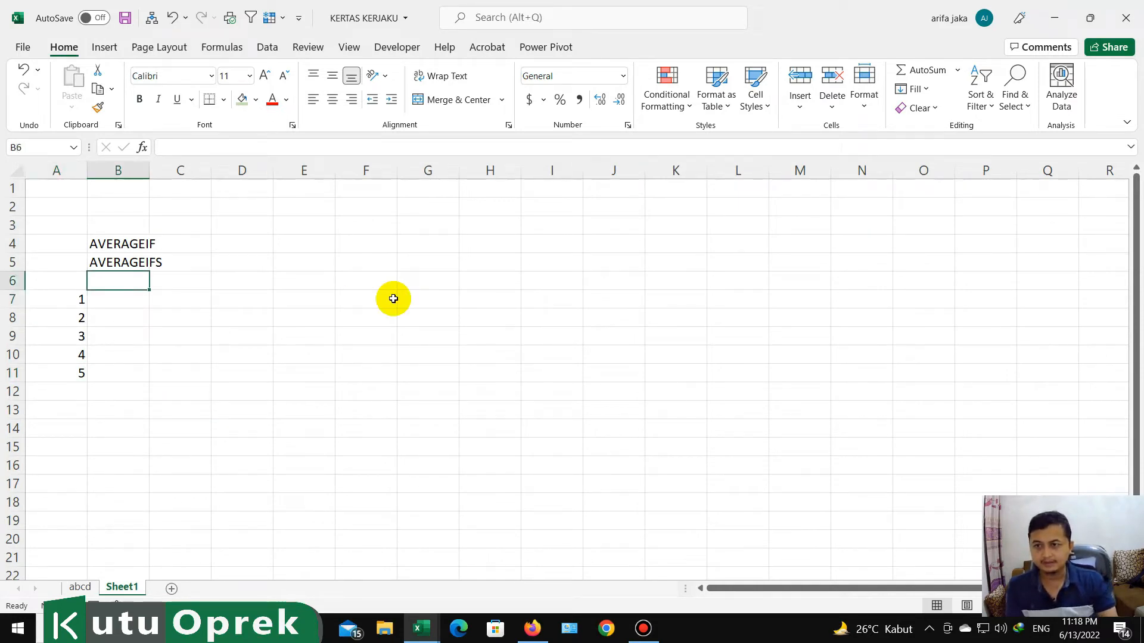
{"action": "type", "text": "bu"}
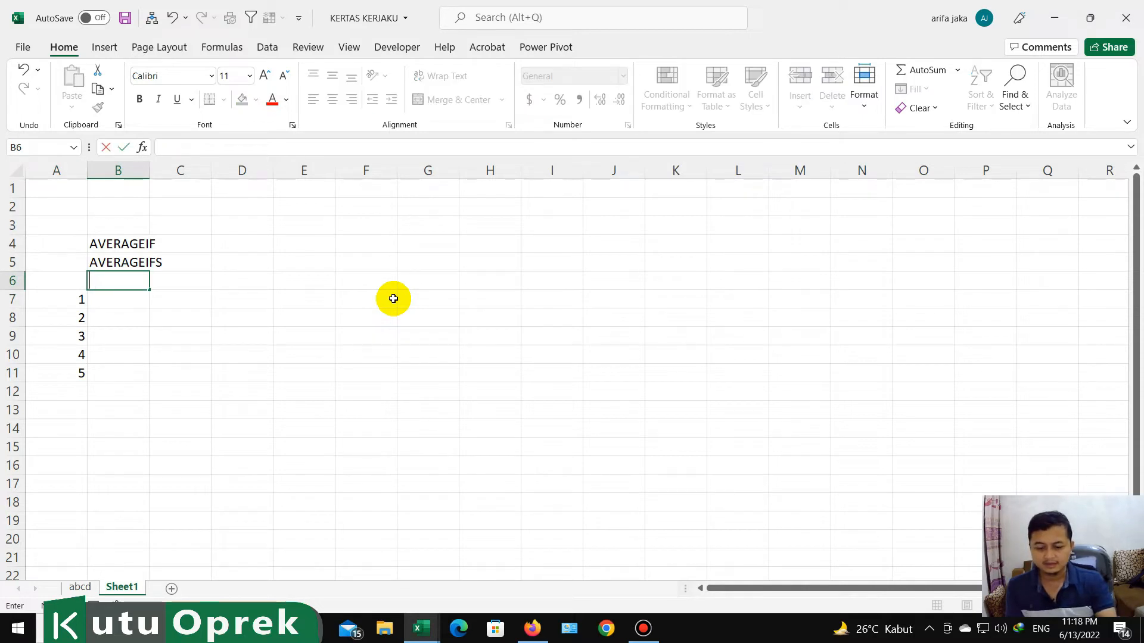
{"action": "key", "text": "Left"}
{"action": "type", "text": "NO"}
{"action": "key", "text": "Return"}
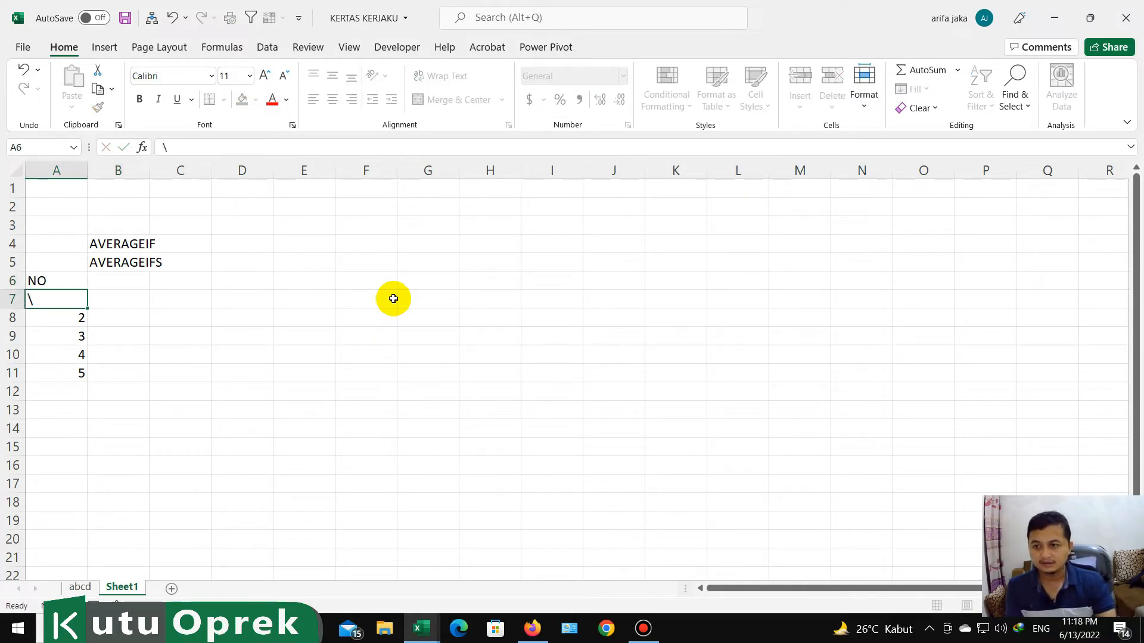
{"action": "type", "text": "\\"}
{"action": "key", "text": "Escape"}
- Enter the column headers Bulan in B6 and Penjualan in C6
{"action": "key", "text": "Right"}
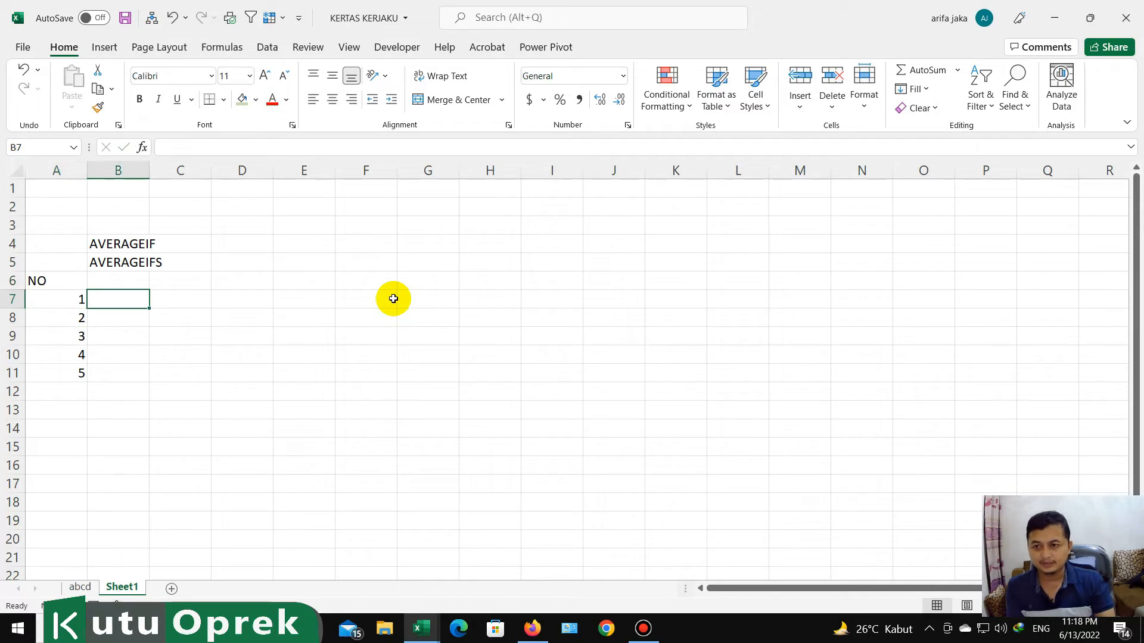
{"action": "key", "text": "Up"}
{"action": "type", "text": "Bulan"}
{"action": "key", "text": "Return"}
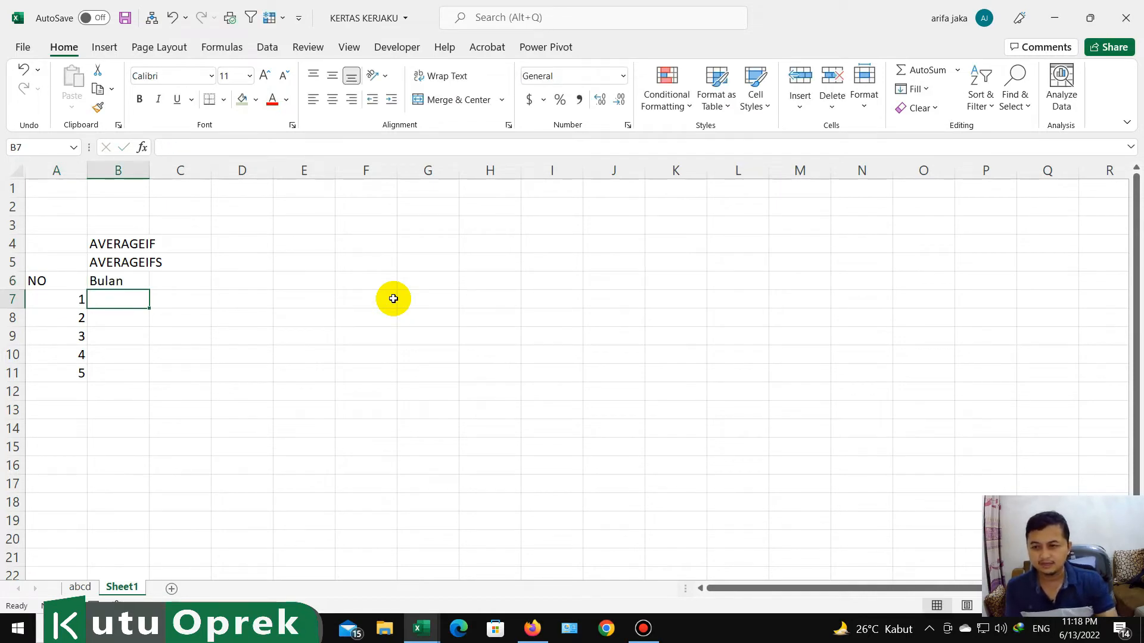
{"action": "key", "text": "Up"}
{"action": "key", "text": "Right"}
{"action": "type", "text": "Regv"}
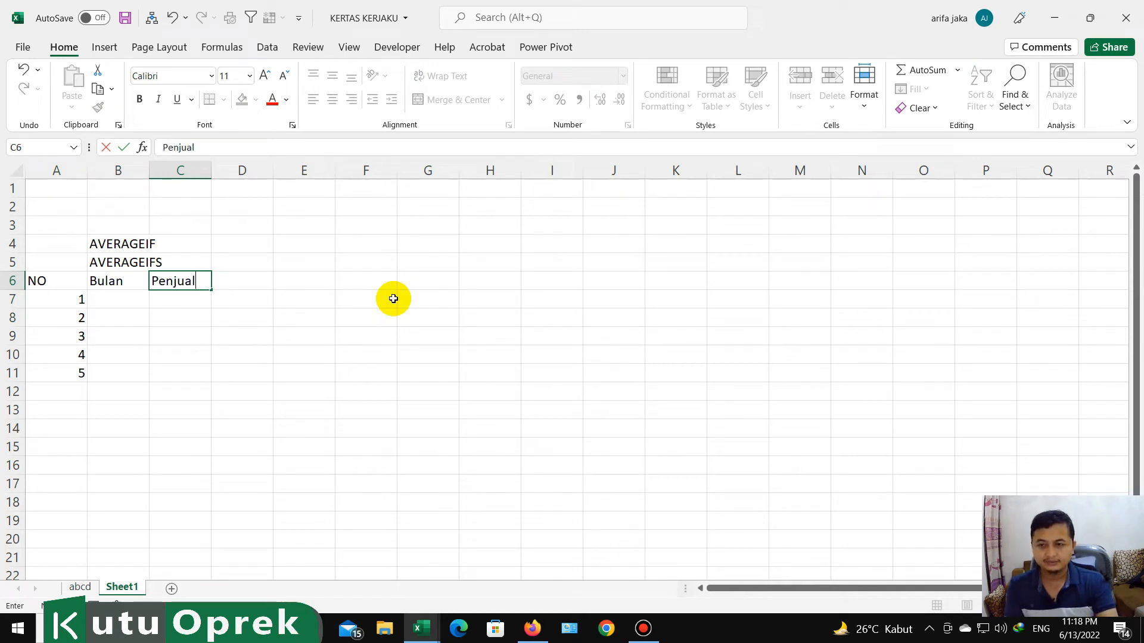
{"action": "type", "text": "ualan"}
{"action": "key", "text": "Return"}
- Enter the month JAN in cells B7:B9 under the Bulan header
{"action": "key", "text": "Left"}
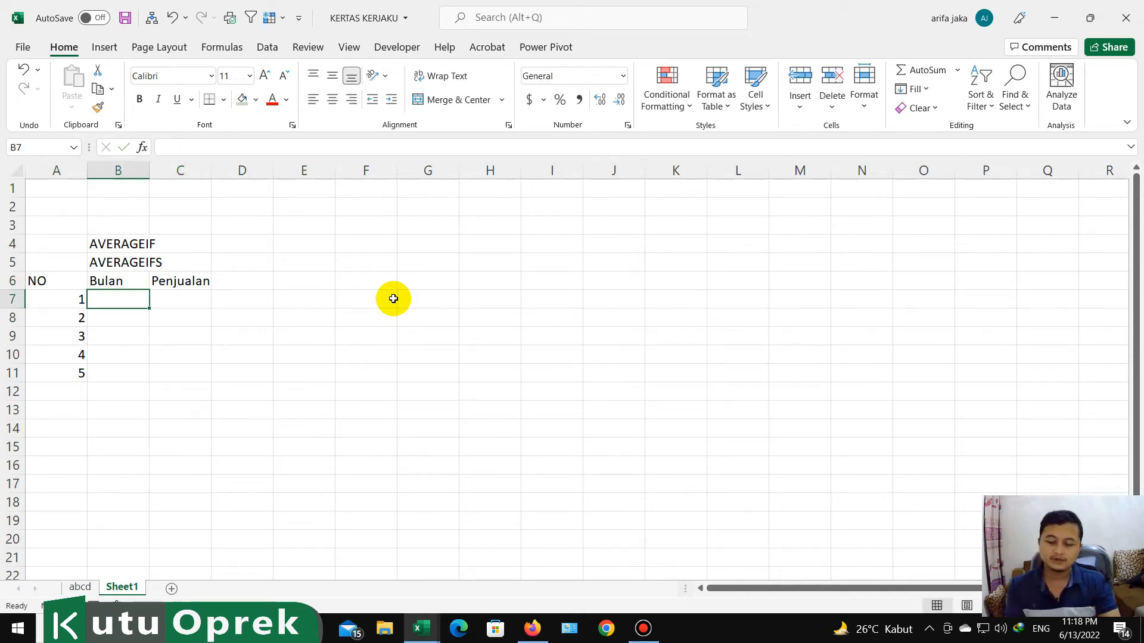
{"action": "type", "text": "JNN"}
{"action": "key", "text": "Return"}
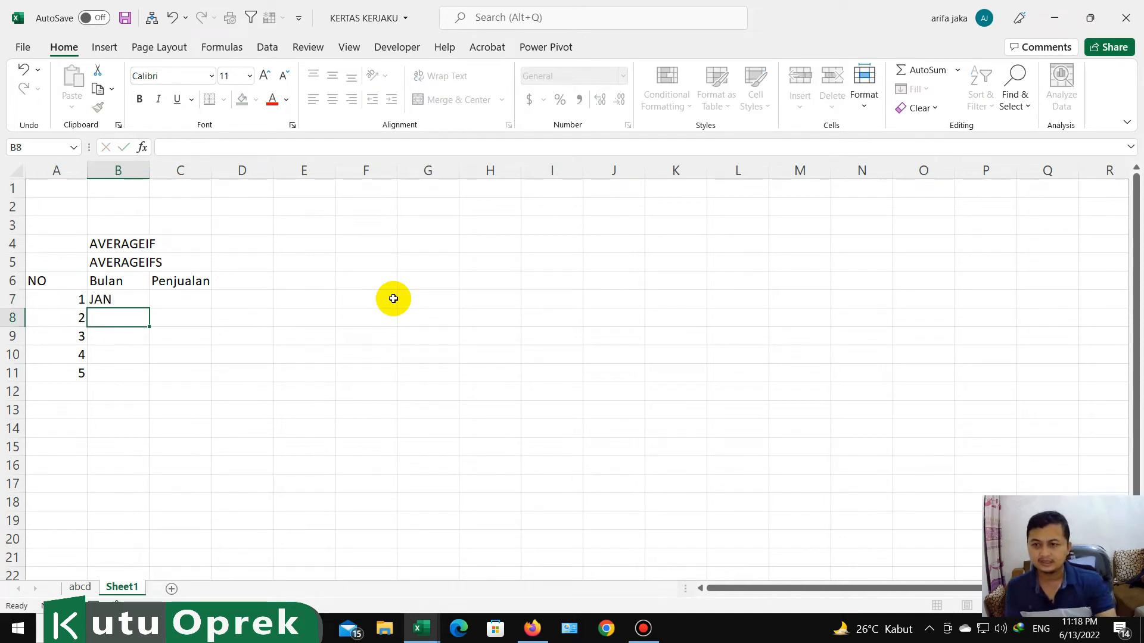
{"action": "key", "text": "Up"}
{"action": "key", "text": "shift+Down"}
{"action": "key", "text": "shift+Down"}
{"action": "type", "text": "JAN JAN"}
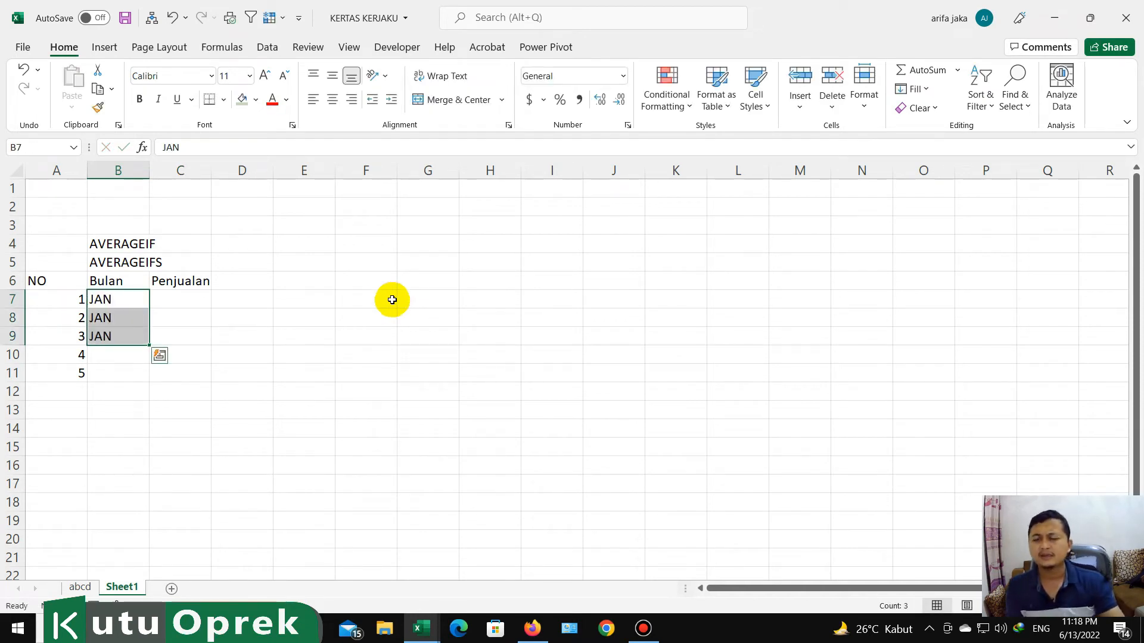
- Move the Penjualan header from C6 to D6, leaving C6 empty for another column
{"action": "left_click", "coordinate": [189, 275]}
{"action": "key", "text": "Right"}
{"action": "key", "text": "ctrl+v"}
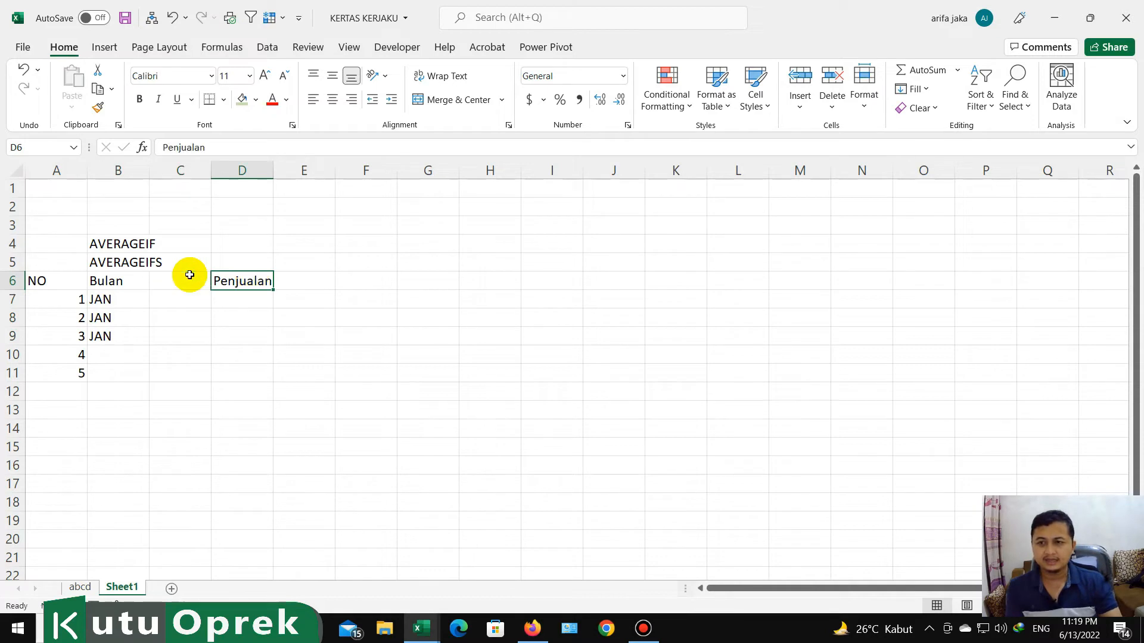
- Enter the column header Wilayah in cell C6, between Bulan and Penjualan
{"action": "left_click", "coordinate": [190, 275]}
{"action": "type", "text": "W"}
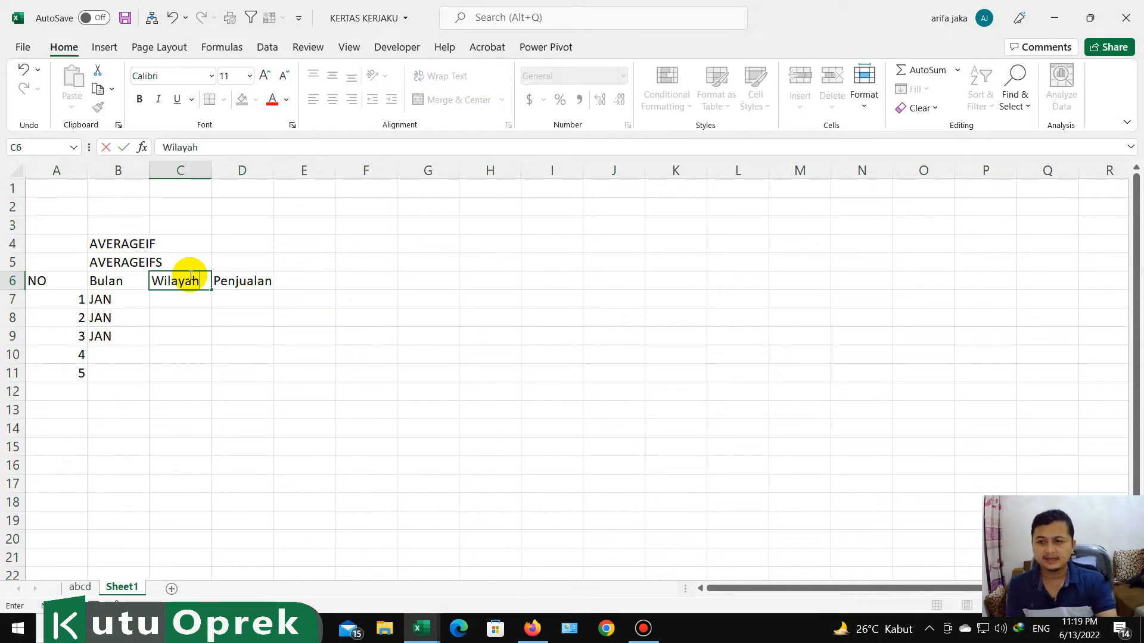
{"action": "type", "text": "ilayah"}
{"action": "key", "text": "Return"}
{"action": "left_click", "coordinate": [191, 275]}
{"action": "double_click", "coordinate": [191, 276]}
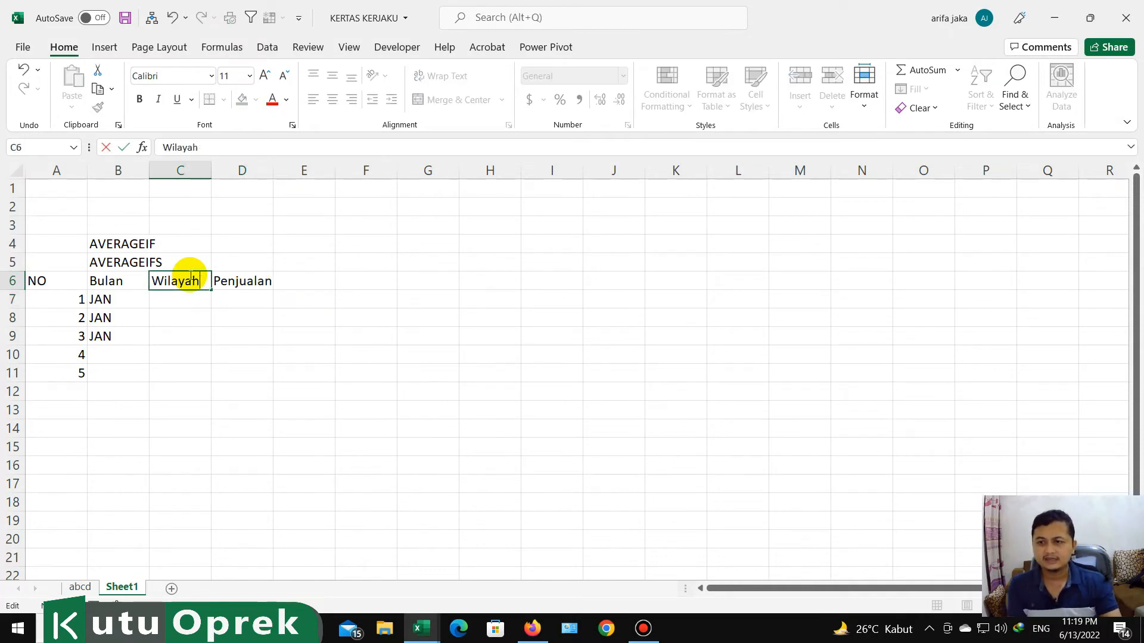
{"action": "key", "text": "Return"}
- Enter the month FEB in cells B10:B12 of the Bulan column
{"action": "key", "text": "Left"}
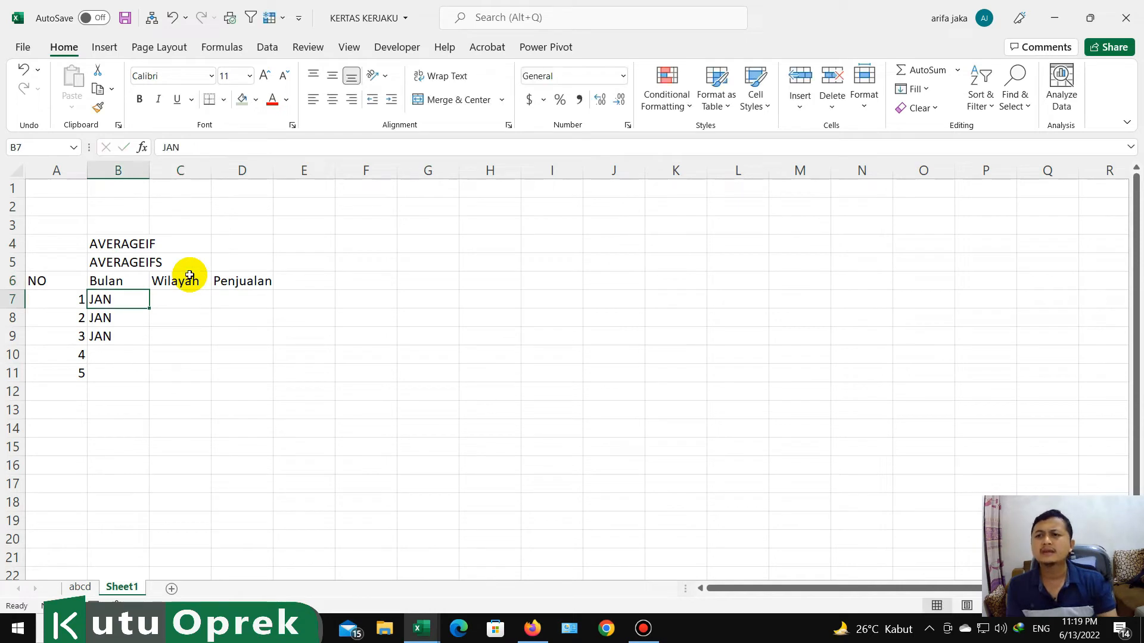
{"action": "key", "text": "Down"}
{"action": "key", "text": "Down"}
{"action": "key", "text": "Down"}
{"action": "type", "text": "FEB"}
{"action": "key", "text": "Return"}
{"action": "key", "text": "Up"}
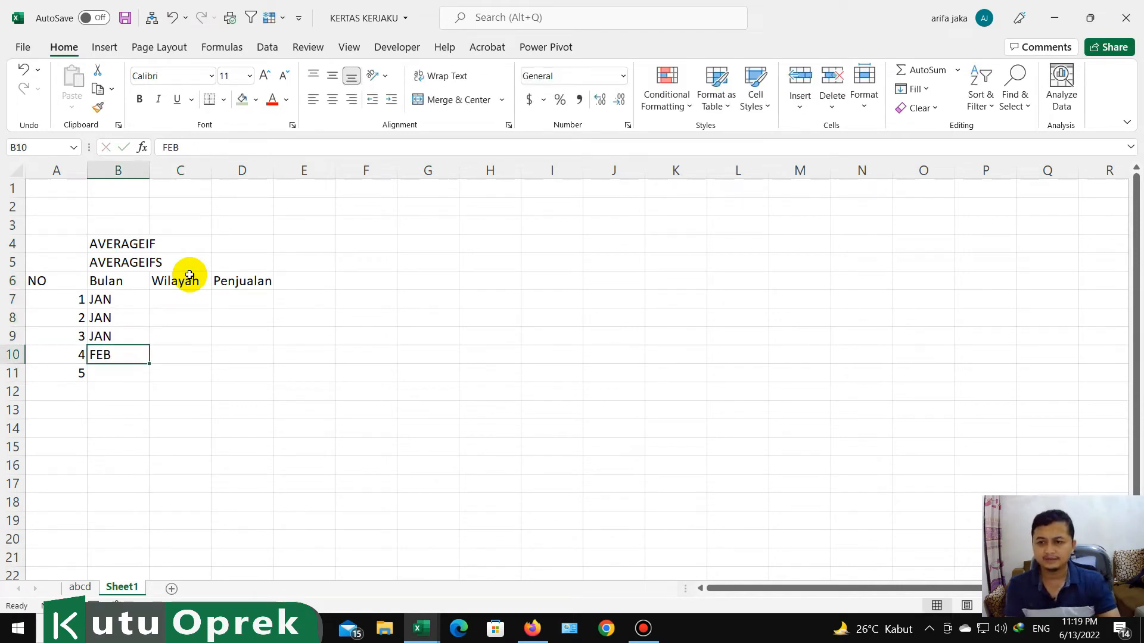
{"action": "key", "text": "ctrl+c"}
{"action": "key", "text": "Down"}
{"action": "key", "text": "shift+Down"}
{"action": "key", "text": "ctrl+v"}
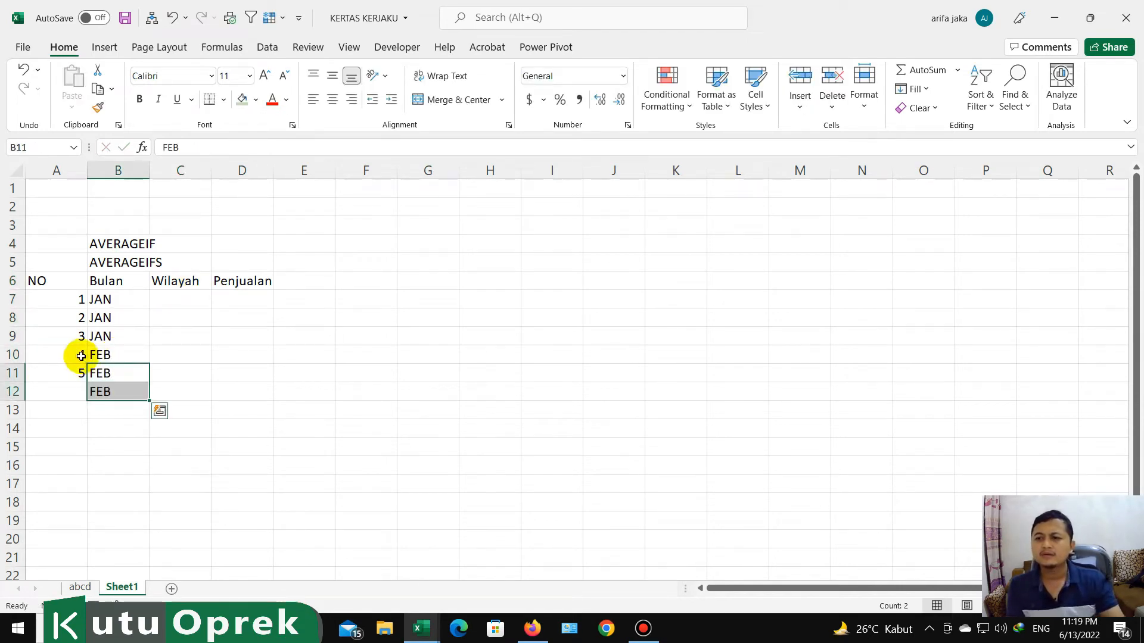
- Extend the row numbering to 6 in A12 and copy the block A10:B12 to A13:B15
{"action": "left_click_drag", "start_coordinate": [77, 352], "coordinate": [84, 400]}
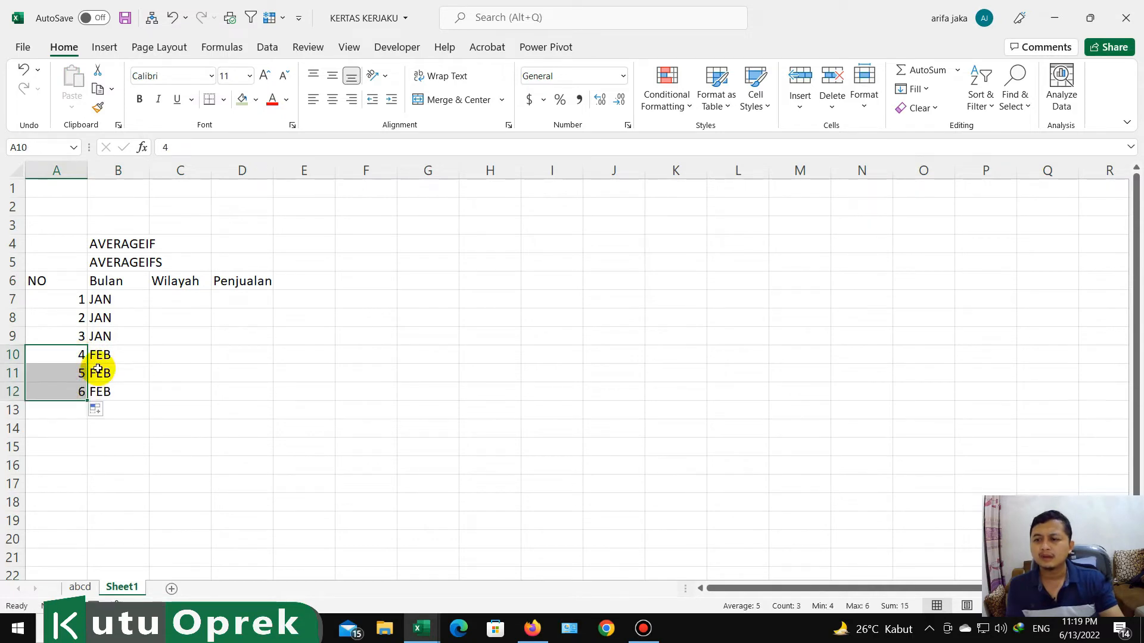
{"action": "left_click", "coordinate": [123, 391], "text": "shift"}
{"action": "key", "text": "ctrl+c"}
{"action": "left_click", "coordinate": [66, 411]}
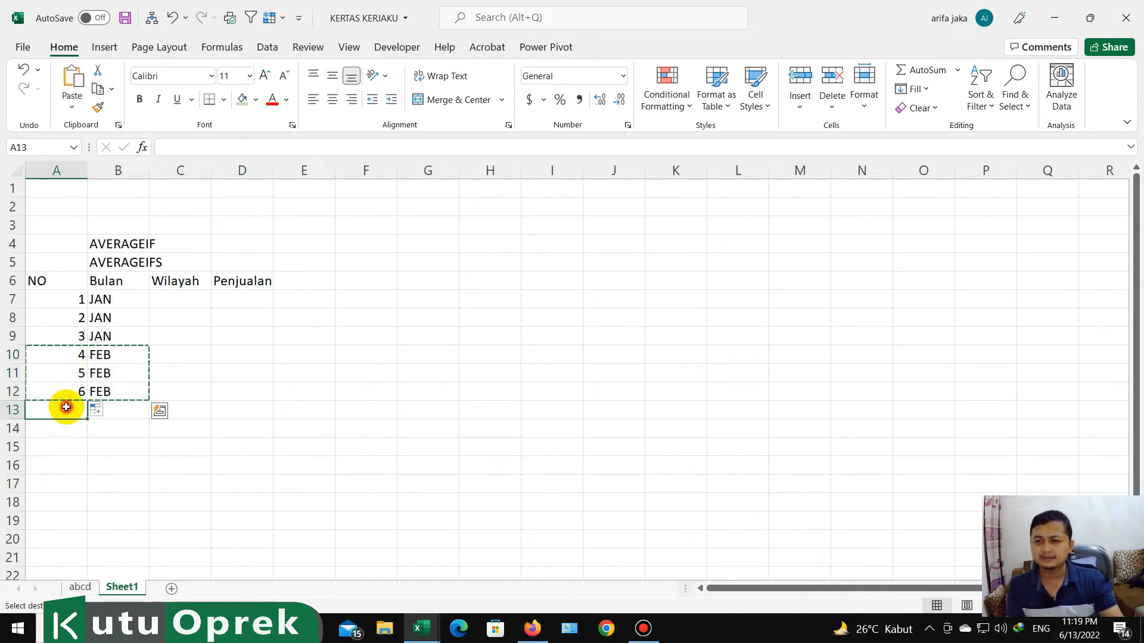
{"action": "key", "text": "ctrl+v"}
- Replace the month in cells B13:B15 with MAR
{"action": "key", "text": "Right"}
{"action": "type", "text": "Ma"}
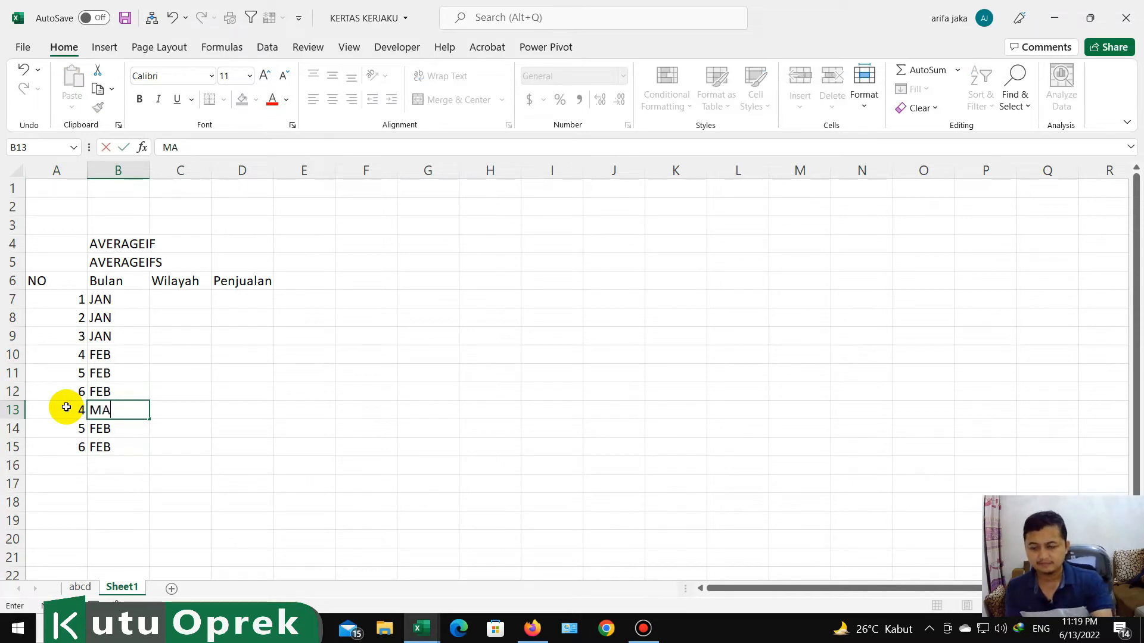
{"action": "key", "text": "ctrl+Return"}
{"action": "key", "text": "shift+Down"}
{"action": "key", "text": "shift+Down"}
{"action": "key", "text": "ctrl+d"}
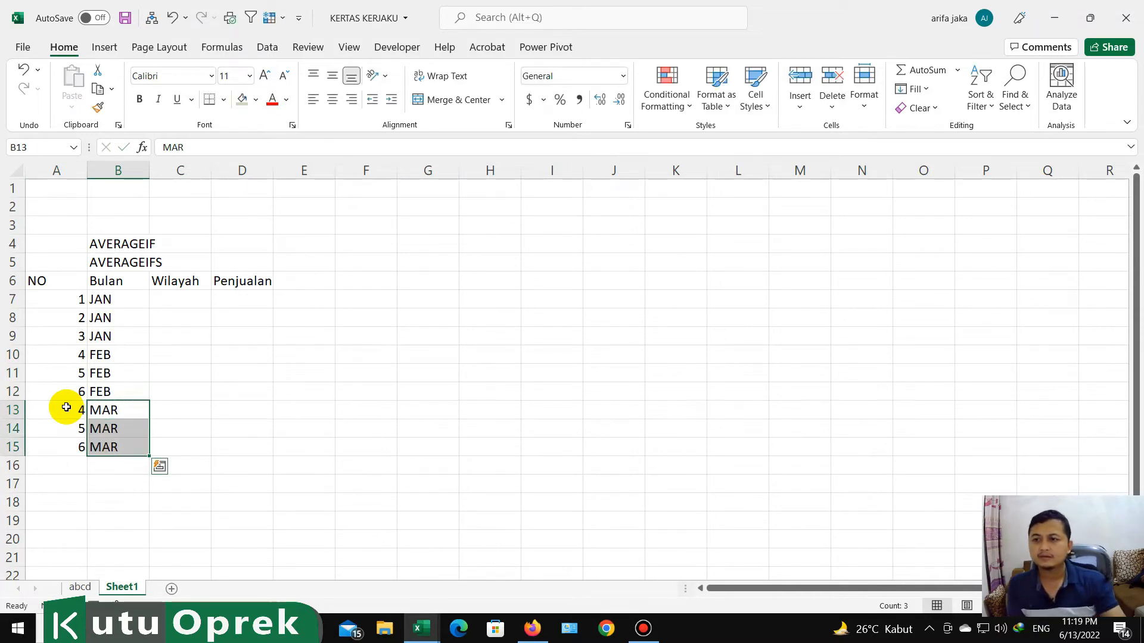
- Renumber the NO column as a continuous series from 1 to 9 in A7:A15
{"action": "left_click_drag", "start_coordinate": [69, 299], "coordinate": [83, 456]}
{"action": "left_click", "coordinate": [89, 328]}
{"action": "left_click", "coordinate": [205, 410]}
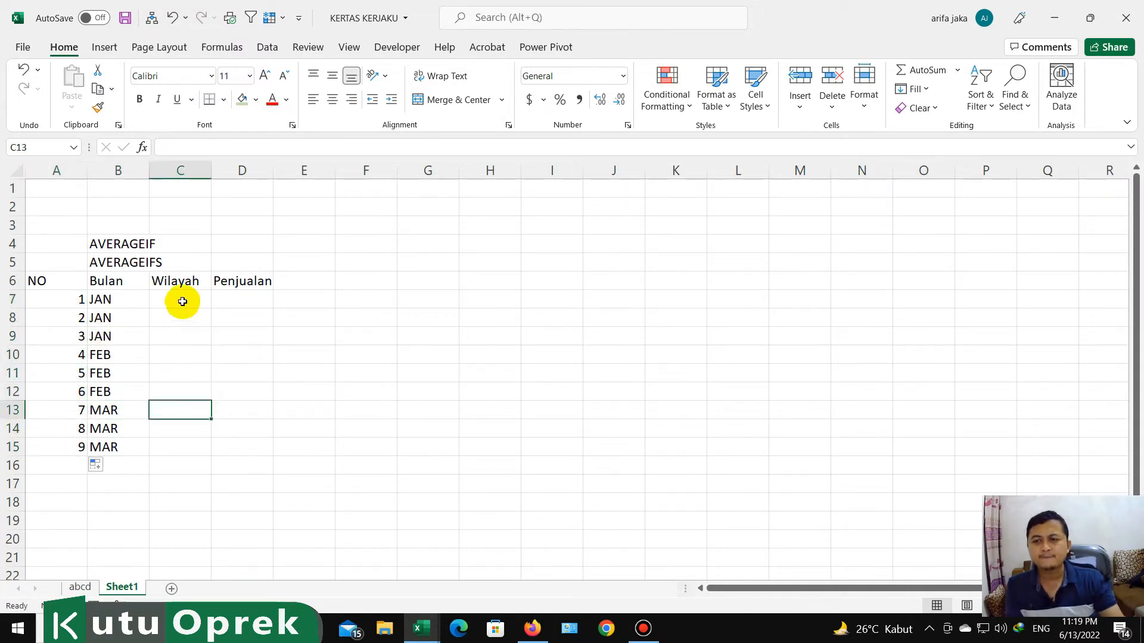
- Enter the regions Jawa, Sumatra and Kalimantan in cells C7:C9 under Wilayah
{"action": "left_click", "coordinate": [183, 301]}
{"action": "type", "text": "Jawa"}
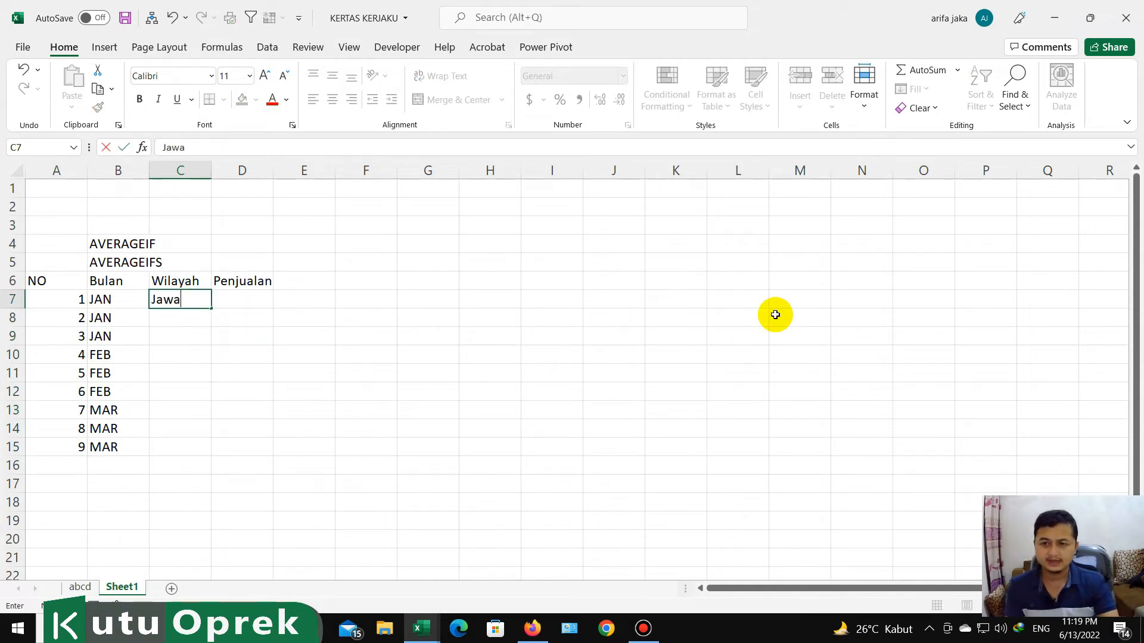
{"action": "key", "text": "Return"}
{"action": "type", "text": "Sumtra"}
{"action": "key", "text": "Return"}
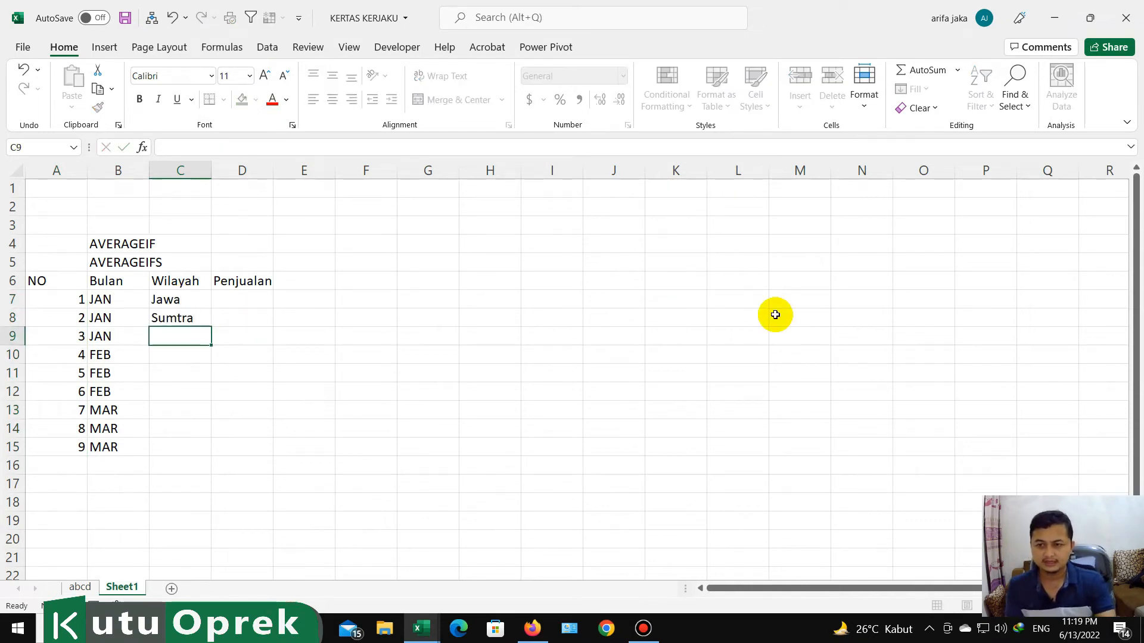
{"action": "key", "text": "Up"}
{"action": "type", "text": "Sumat"}
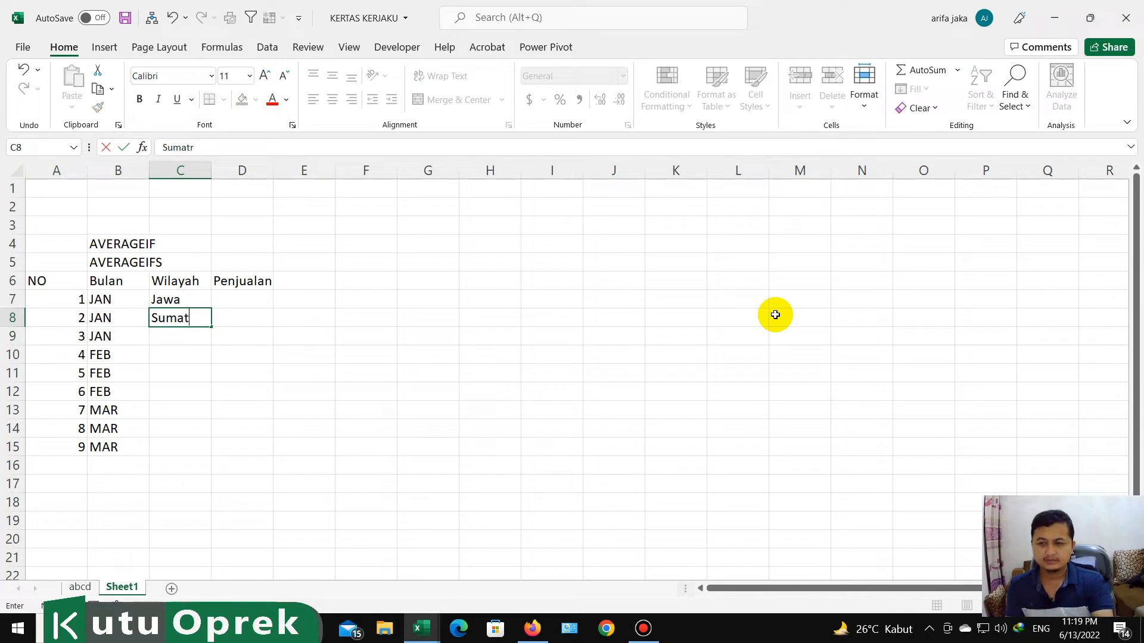
{"action": "type", "text": "ra"}
{"action": "key", "text": "Return"}
{"action": "type", "text": "Kali"}
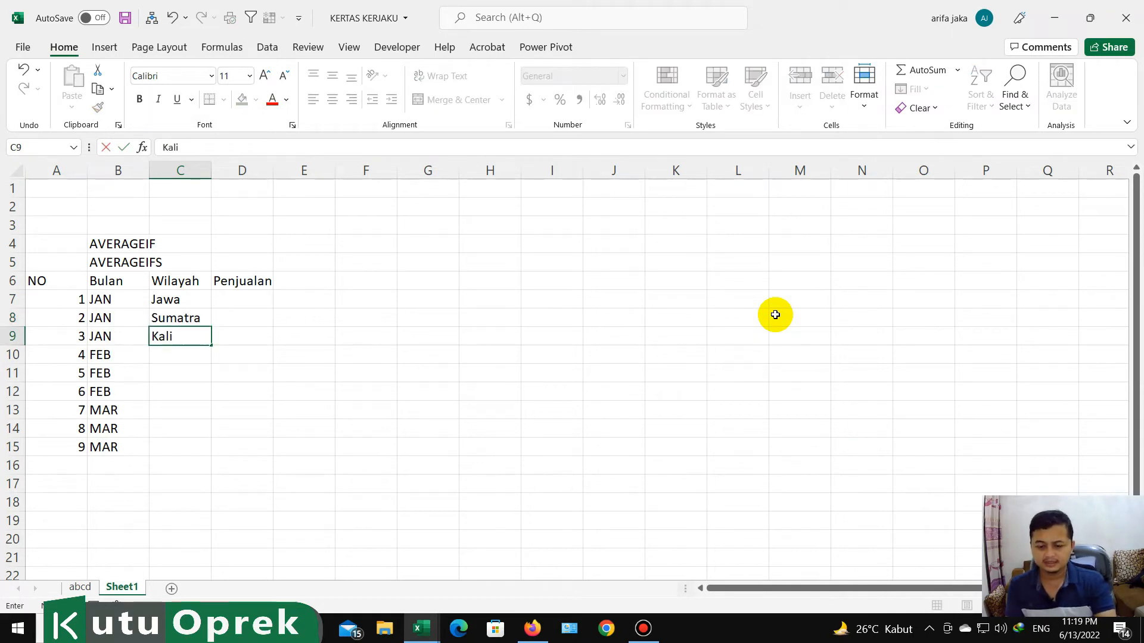
- Copy the three regions in C7:C9 to C10:C12 and C13:C15 for the FEB and MAR rows
{"action": "key", "text": "Up"}
{"action": "key", "text": "Up"}
{"action": "key", "text": "Up"}
{"action": "key", "text": "shift+Down"}
{"action": "key", "text": "shift+Down"}
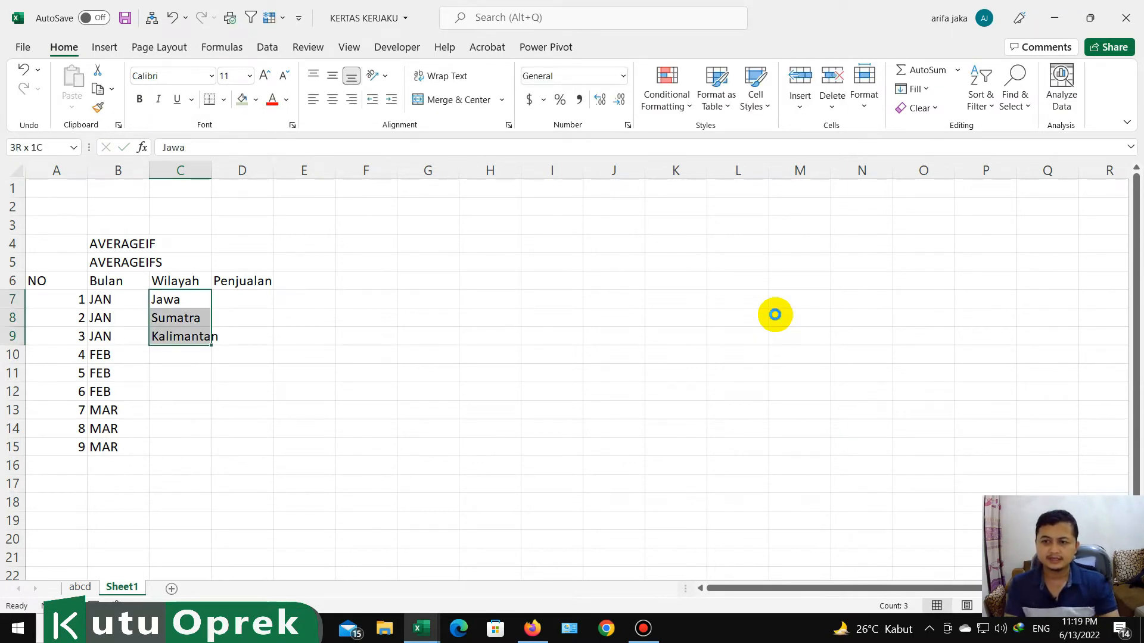
{"action": "key", "text": "ctrl+c"}
{"action": "key", "text": "Down"}
{"action": "key", "text": "Down"}
{"action": "key", "text": "Down"}
{"action": "key", "text": "ctrl+v"}
{"action": "key", "text": "Down"}
{"action": "key", "text": "Down"}
{"action": "key", "text": "Down"}
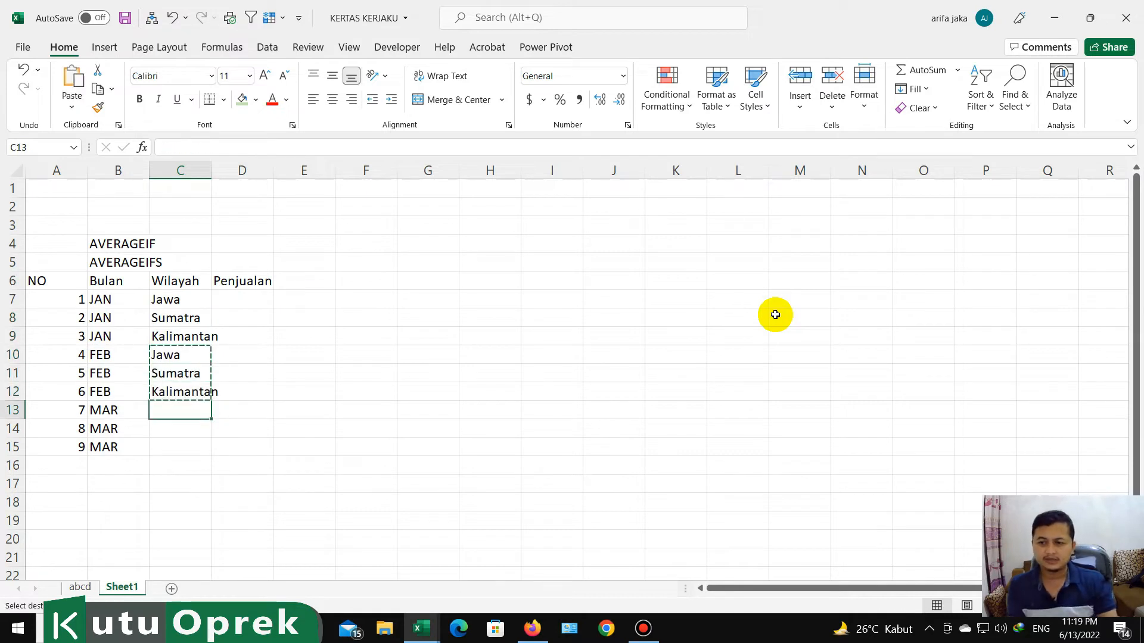
{"action": "key", "text": "ctrl+v"}
- Enter the sales amount 1000000 in cell D7 under Penjualan
{"action": "scroll", "coordinate": [369, 352], "scroll_direction": "up", "scroll_amount": 2}
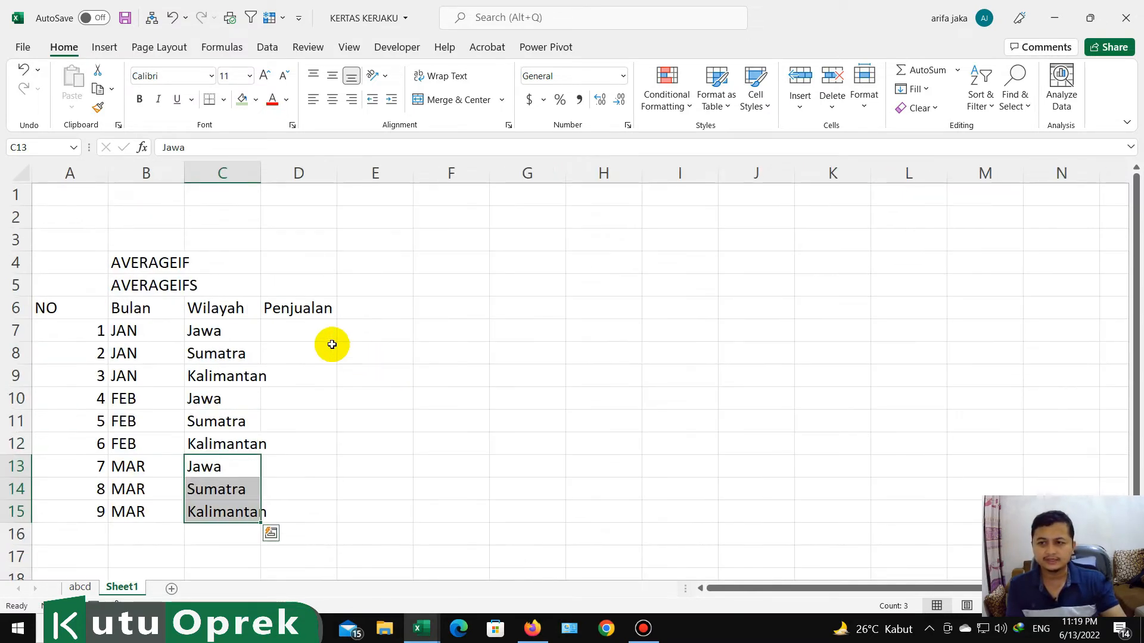
{"action": "left_click", "coordinate": [307, 329]}
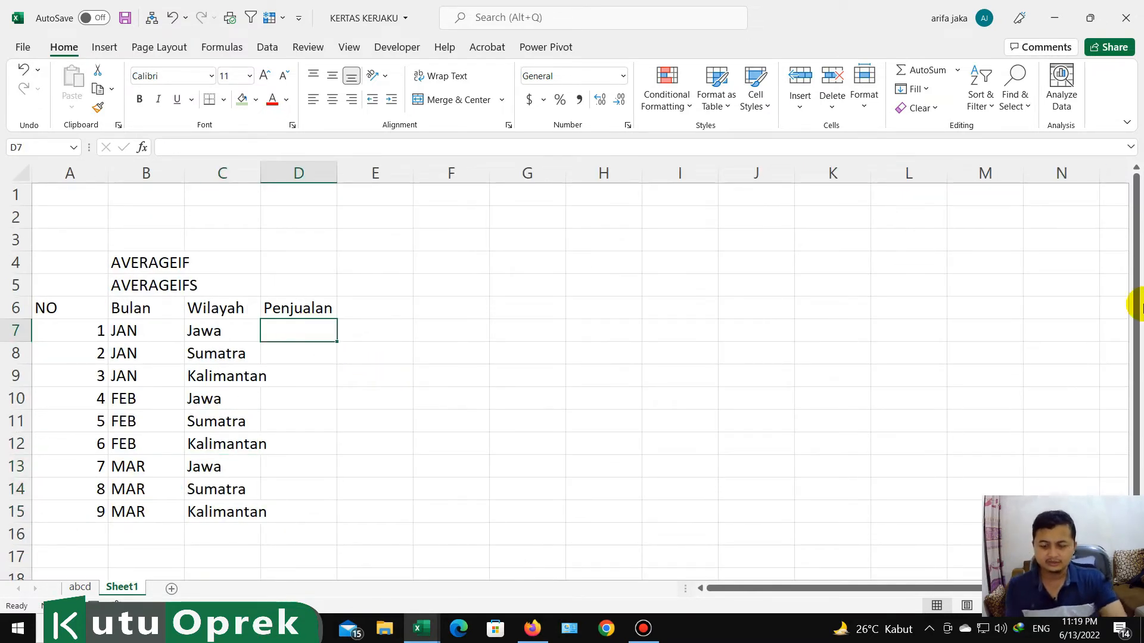
{"action": "type", "text": "10"}
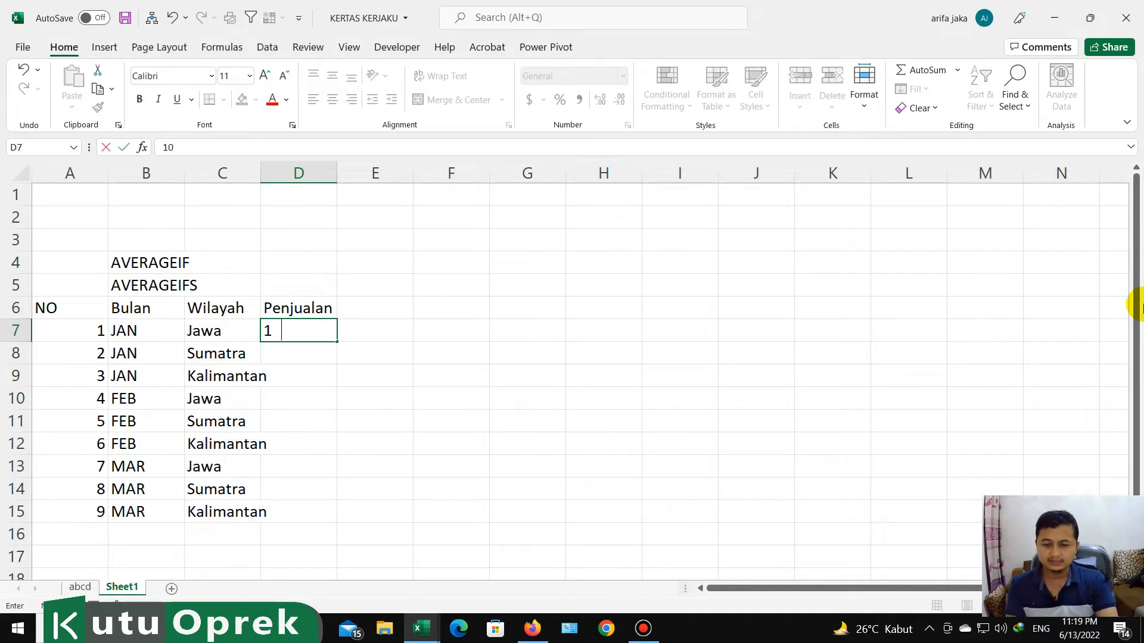
{"action": "key", "text": "BackSpace"}
{"action": "key", "text": "BackSpace"}
{"action": "key", "text": "BackSpace"}
{"action": "type", "text": "0"}
{"action": "key", "text": "ctrl+Return"}
- Copy the sales amount from D7 into cells D8:D15
{"action": "key", "text": "ctrl+c"}
{"action": "key", "text": "Left"}
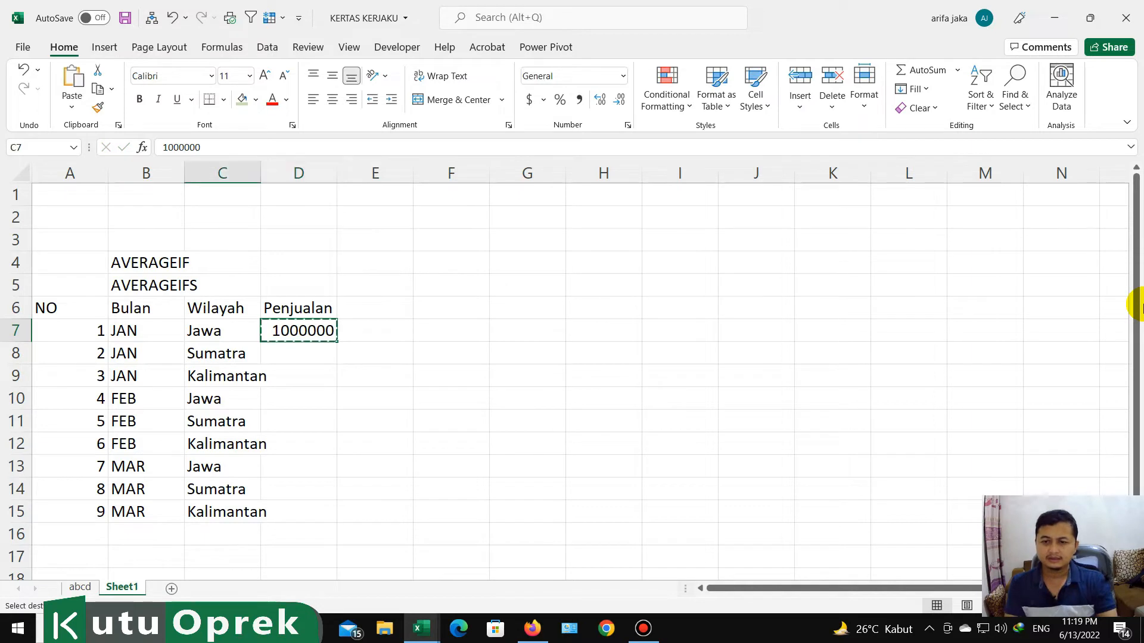
{"action": "key", "text": "ctrl+Down"}
{"action": "key", "text": "Right"}
{"action": "key", "text": "ctrl+shift+Up"}
{"action": "key", "text": "shift+Down"}
{"action": "key", "text": "Return"}
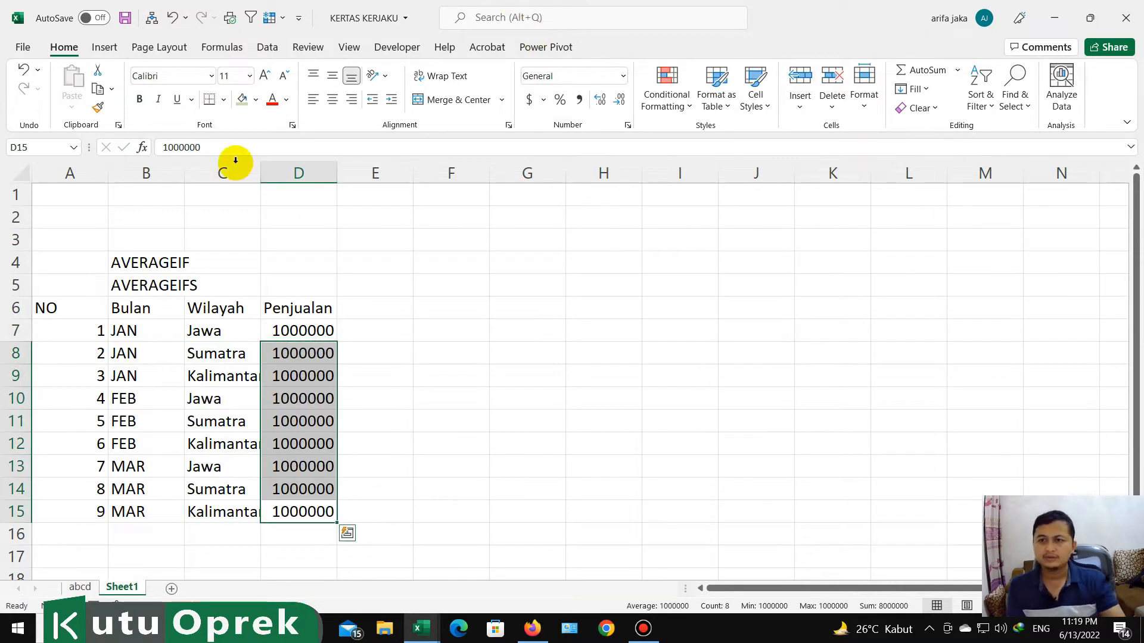
- Set the MAR Kalimantan sales amount in D15 to 2000000
{"action": "left_click", "coordinate": [169, 147]}
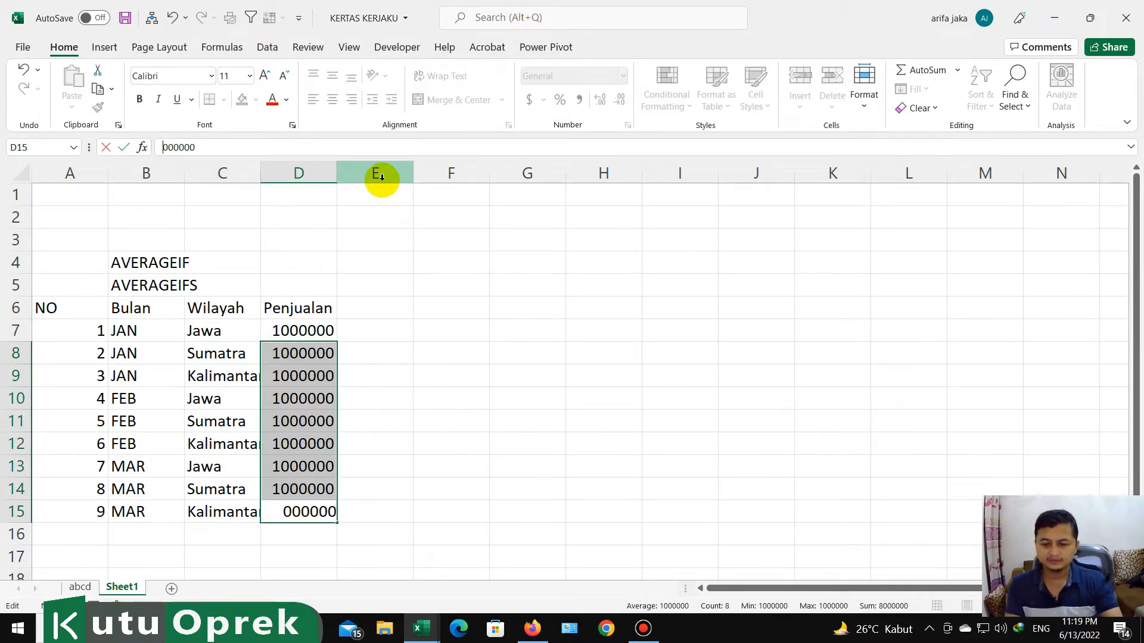
{"action": "type", "text": "2"}
{"action": "key", "text": "Return"}
{"action": "key", "text": "Up"}
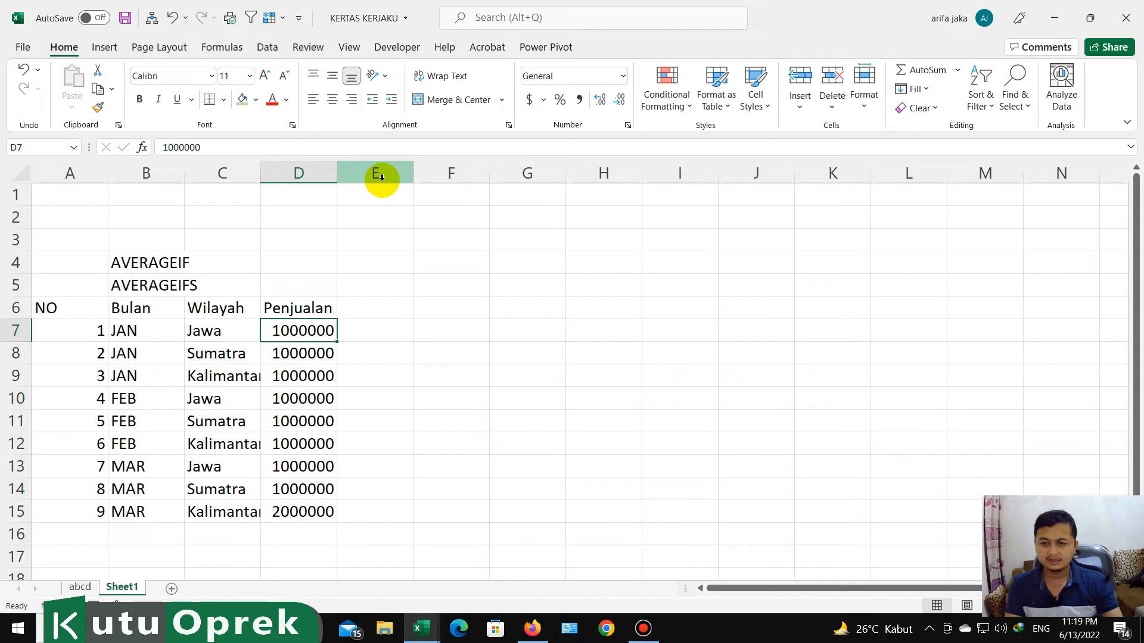
- Set the JAN Sumatra sales amount in D8 to 4000000
{"action": "left_click", "coordinate": [278, 357]}
{"action": "left_click", "coordinate": [164, 147]}
{"action": "key", "text": "Delete"}
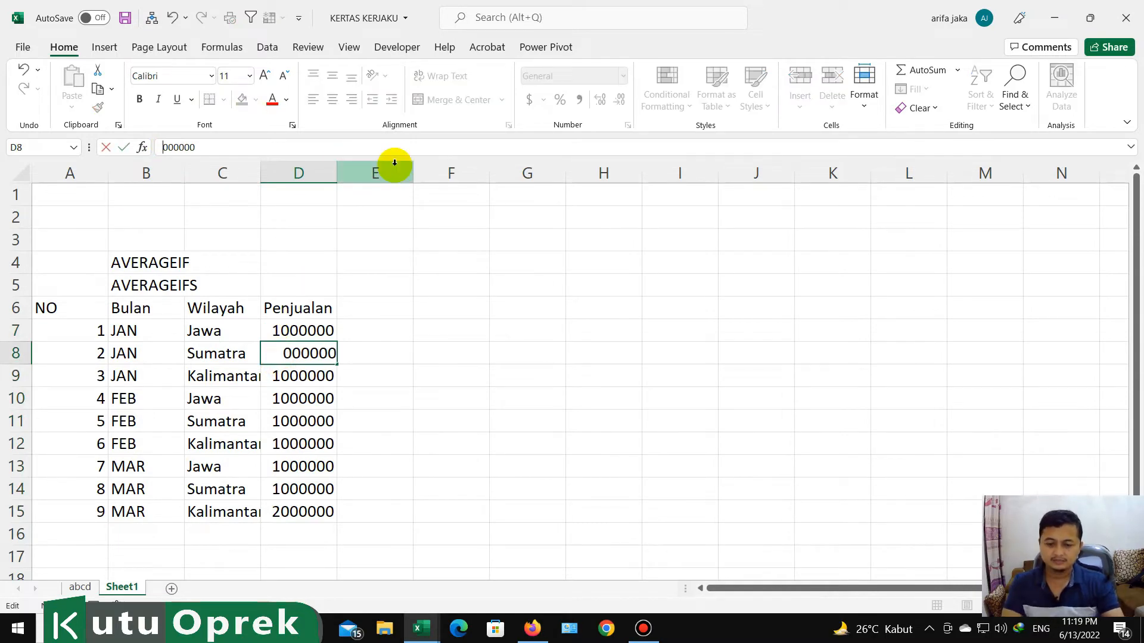
{"action": "type", "text": "4"}
{"action": "key", "text": "Return"}
- Set the FEB Sumatra sales amount in D11 to 5000000
{"action": "left_click", "coordinate": [280, 420]}
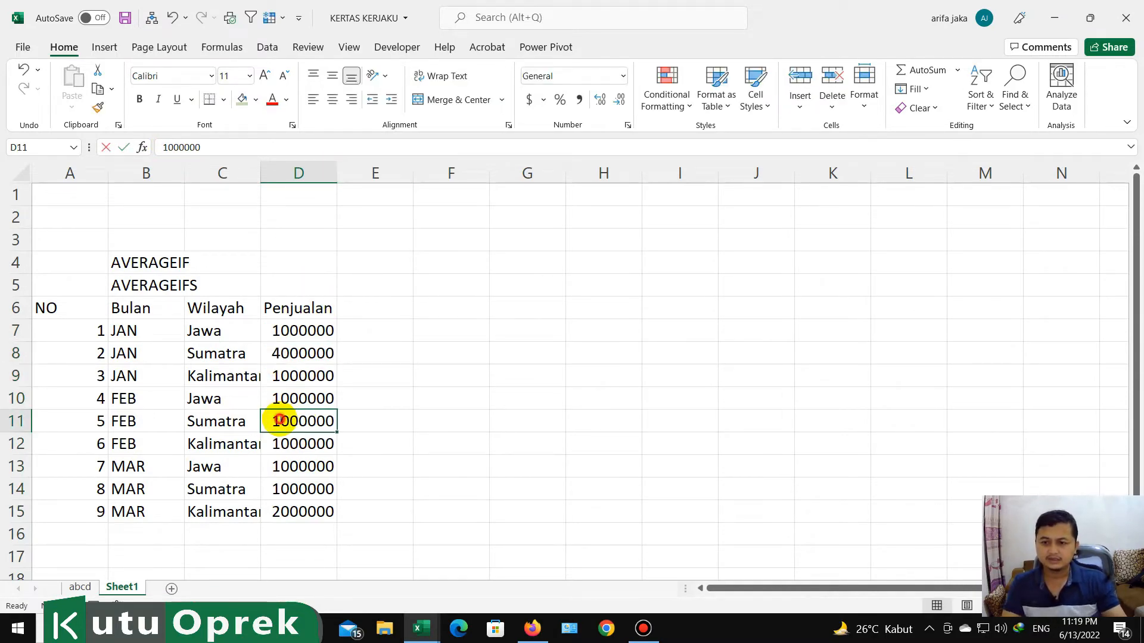
{"action": "double_click", "coordinate": [279, 420]}
{"action": "type", "text": "5"}
{"action": "key", "text": "Return"}
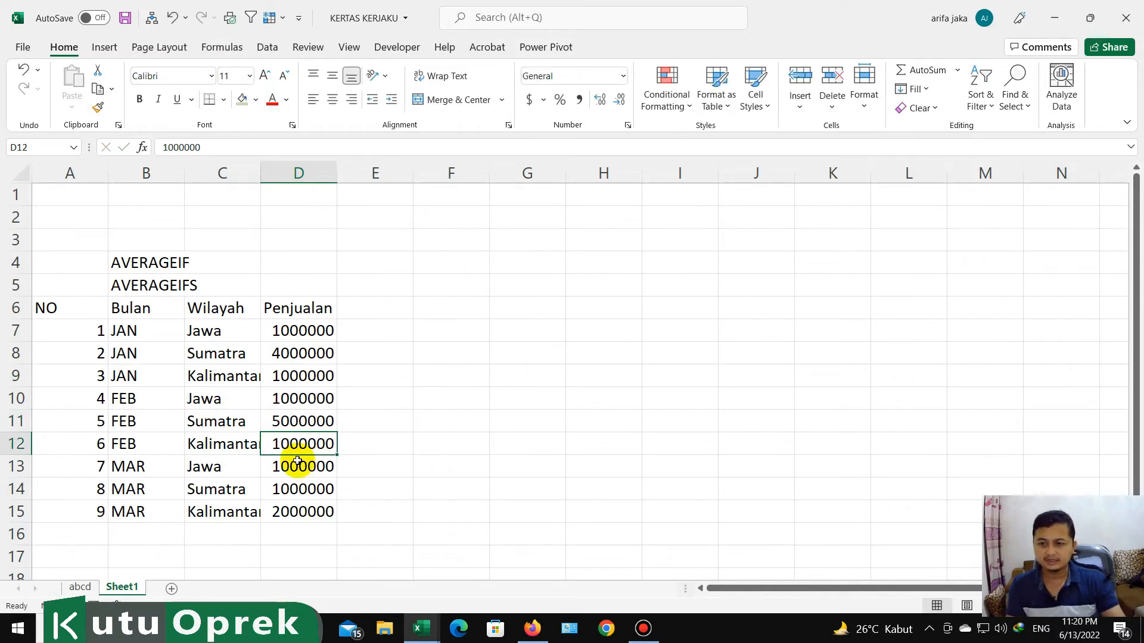
- Set the MAR Jawa sales amount in D13 to 6000000, correcting any stray character
{"action": "left_click", "coordinate": [285, 467]}
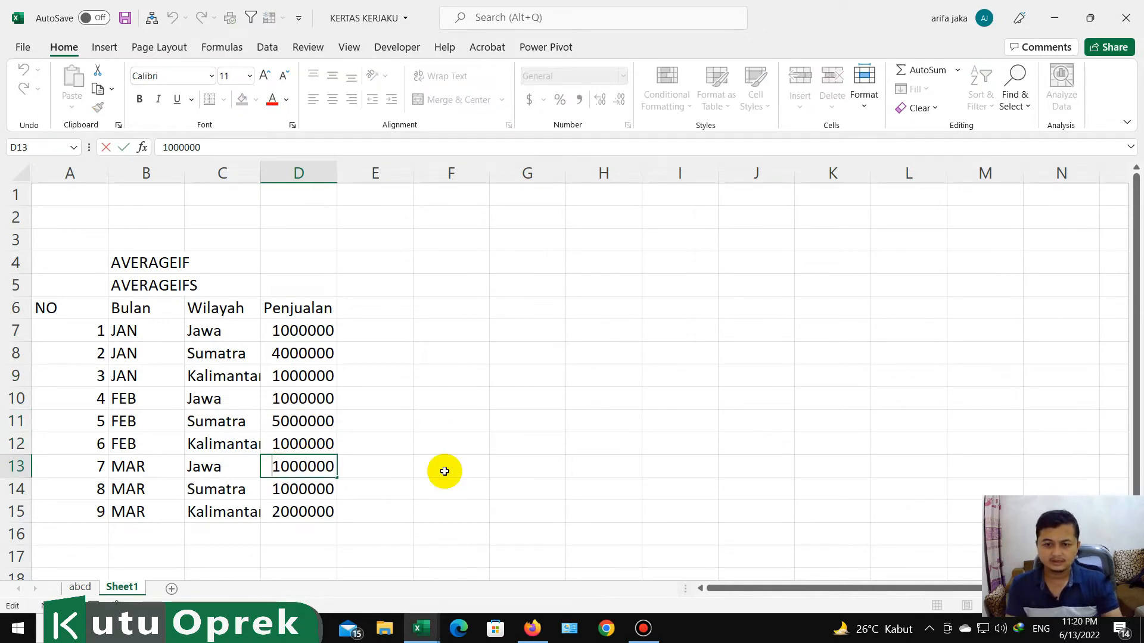
{"action": "type", "text": "6\\"}
{"action": "key", "text": "Return"}
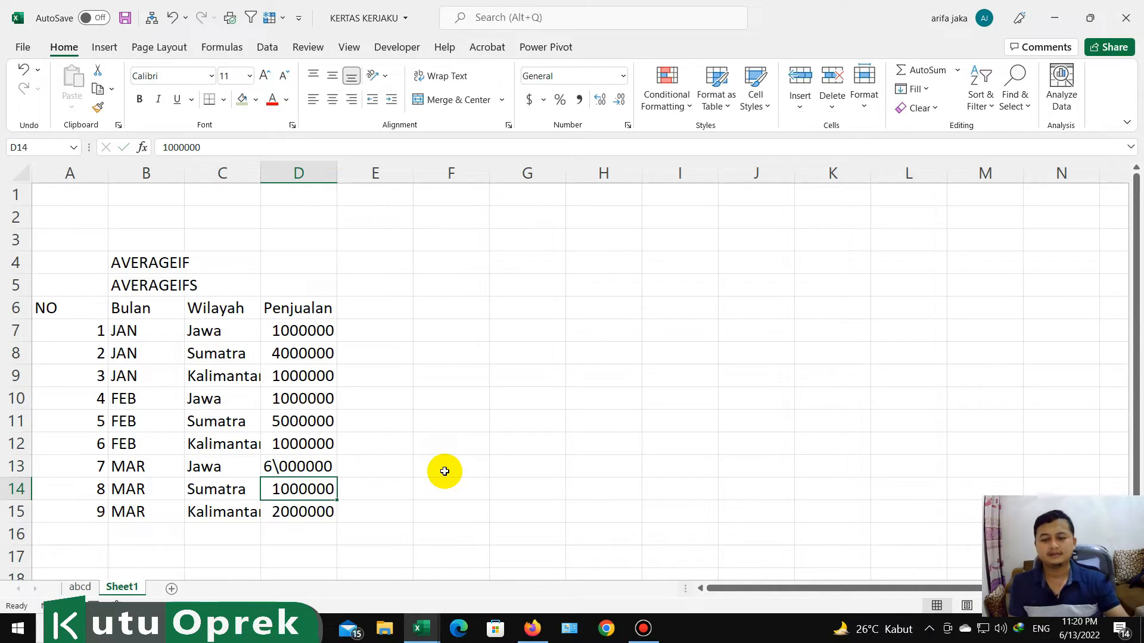
{"action": "key", "text": "Up"}
{"action": "key", "text": "F2"}
{"action": "key", "text": "Left"}
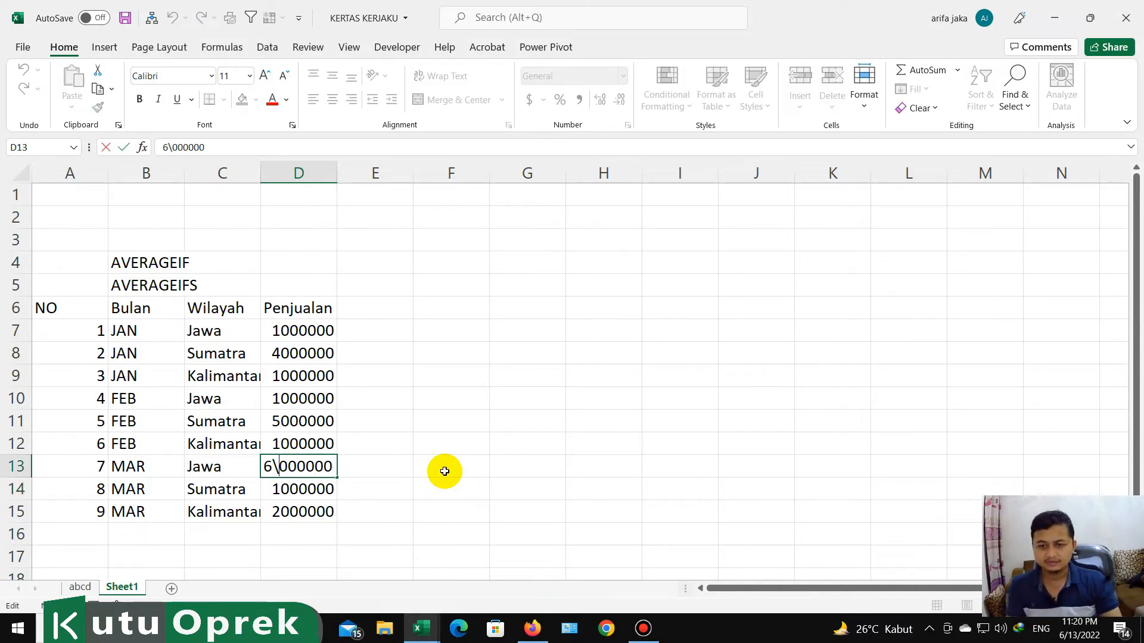
{"action": "key", "text": "BackSpace"}
{"action": "key", "text": "Return"}
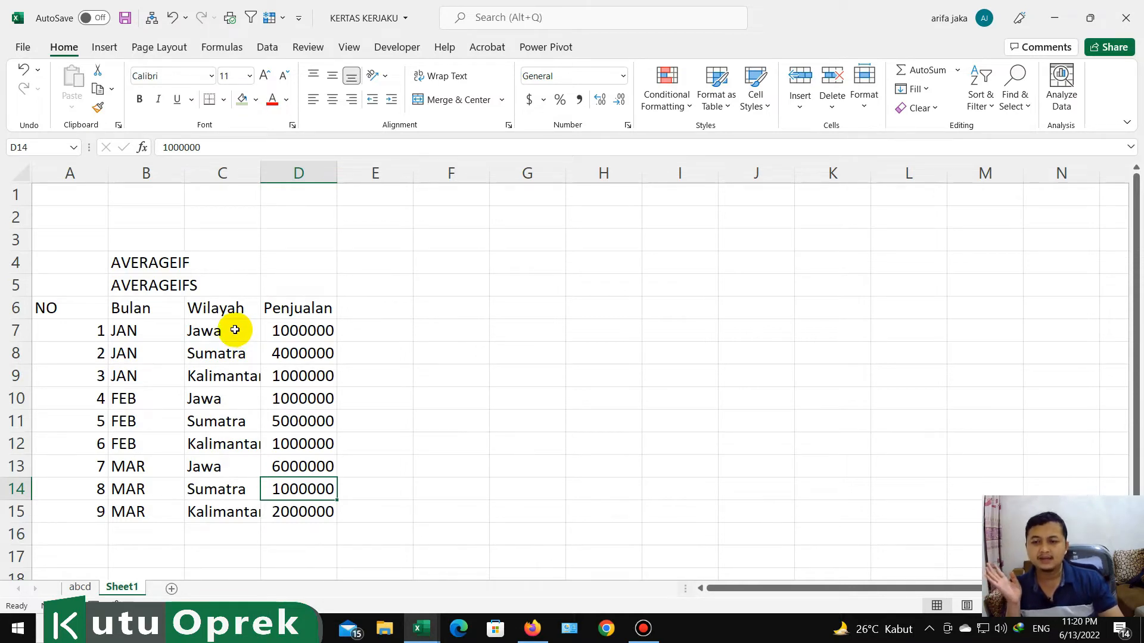
- Enter the heading "Rata2 Penjualan Per wilayah JAN-Mar 2022" in cell F6
{"action": "left_click", "coordinate": [434, 304]}
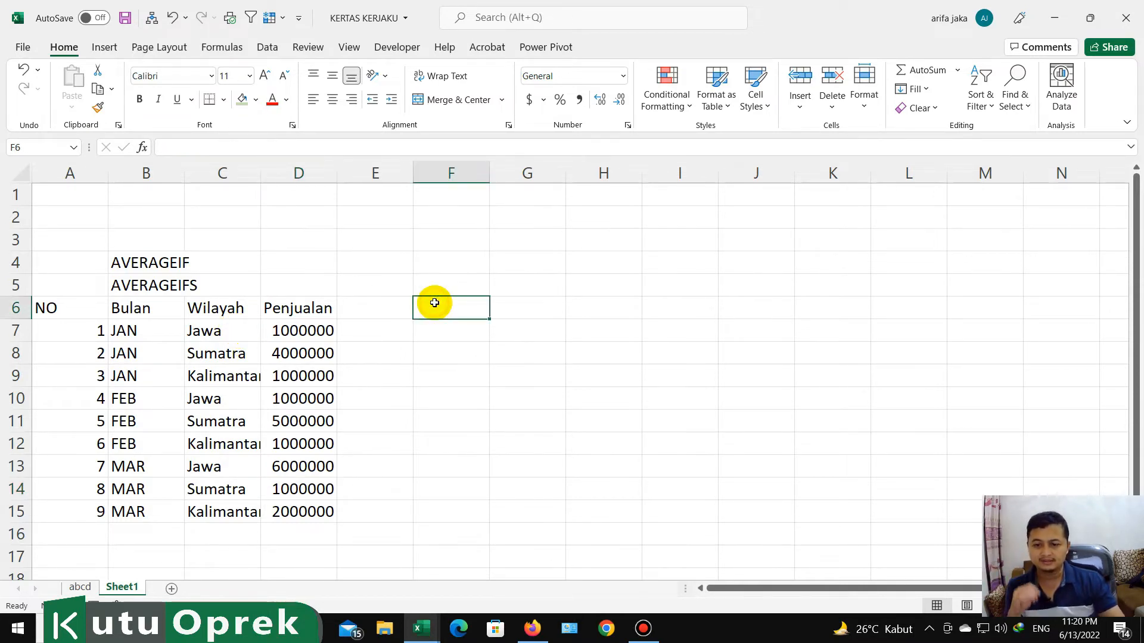
{"action": "type", "text": "Rata2 Penjualan Per wilayah"}
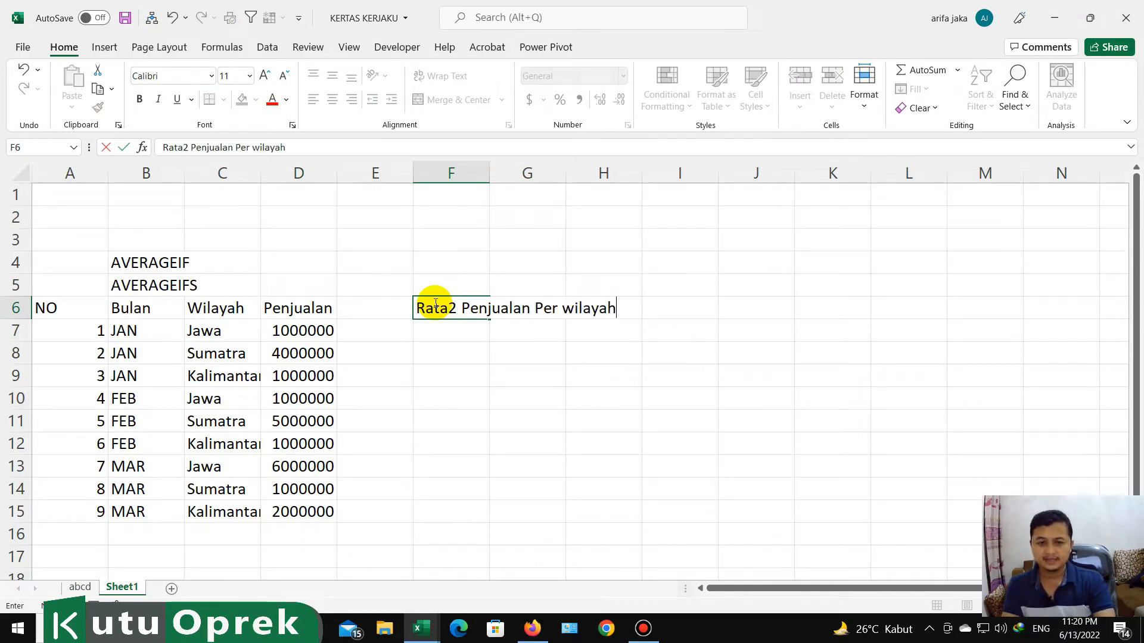
{"action": "type", "text": "MA"}
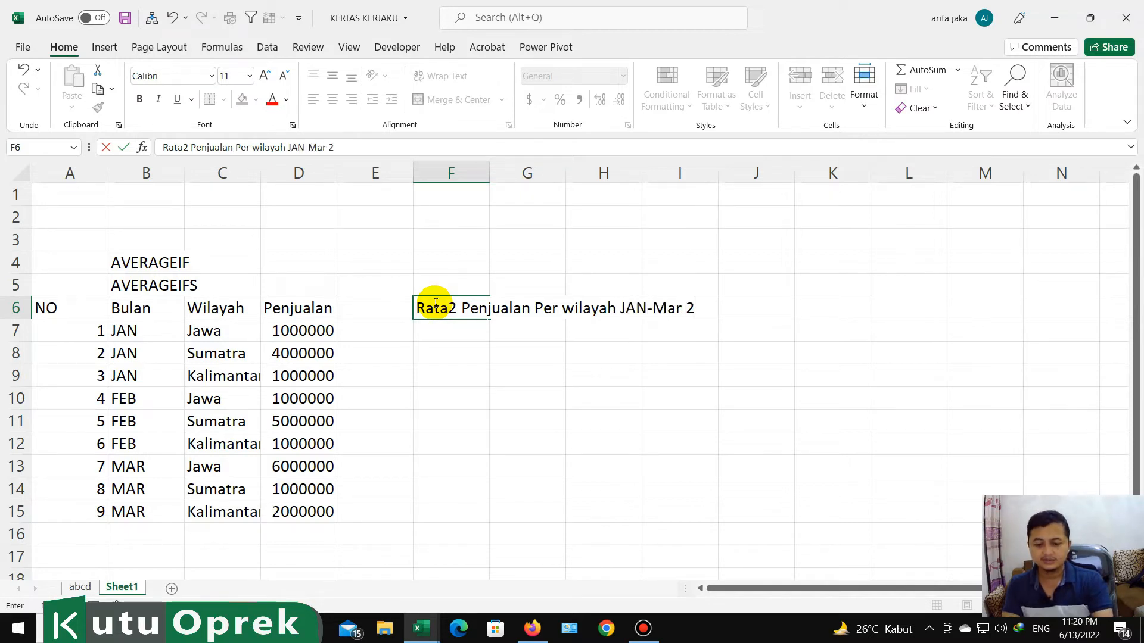
{"action": "type", "text": "r 2022"}
{"action": "key", "text": "Return"}
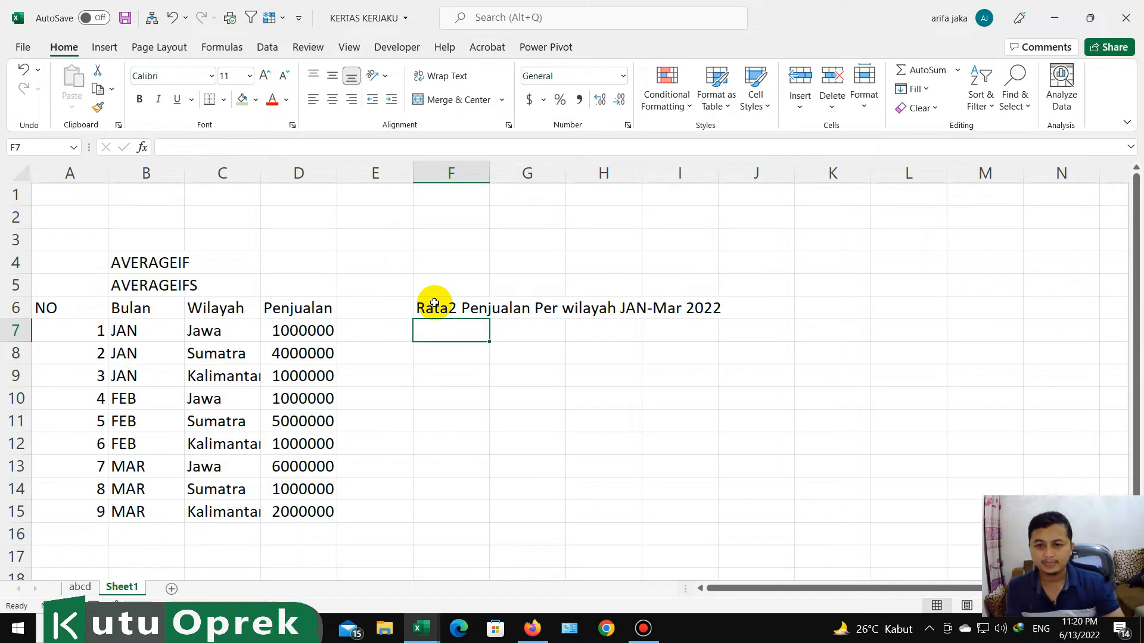
- Fill the AVERAGEIF label in B4 with green
{"action": "type", "text": "="}
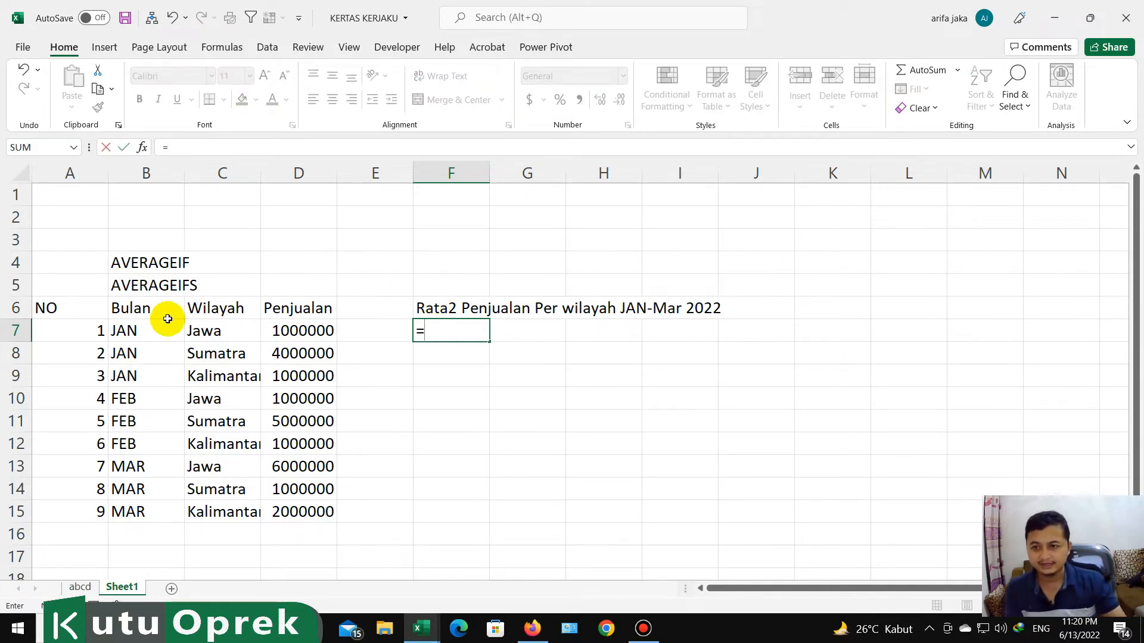
{"action": "key", "text": "Escape"}
{"action": "left_click", "coordinate": [154, 263]}
{"action": "left_click", "coordinate": [243, 99]}
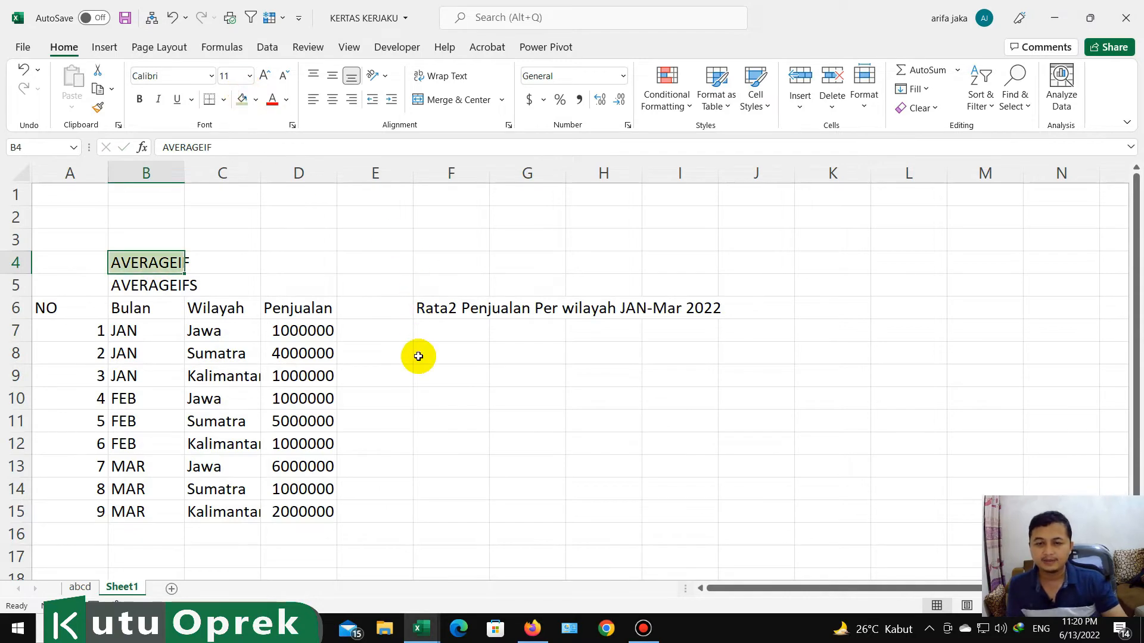
- Start an AVERAGEIF formula in F7 using the Wilayah cells $C$7:$C$15 as the absolute criteria range
{"action": "scroll", "coordinate": [416, 355], "scroll_direction": "up", "scroll_amount": 1}
{"action": "left_click", "coordinate": [469, 349]}
{"action": "type", "text": "="}
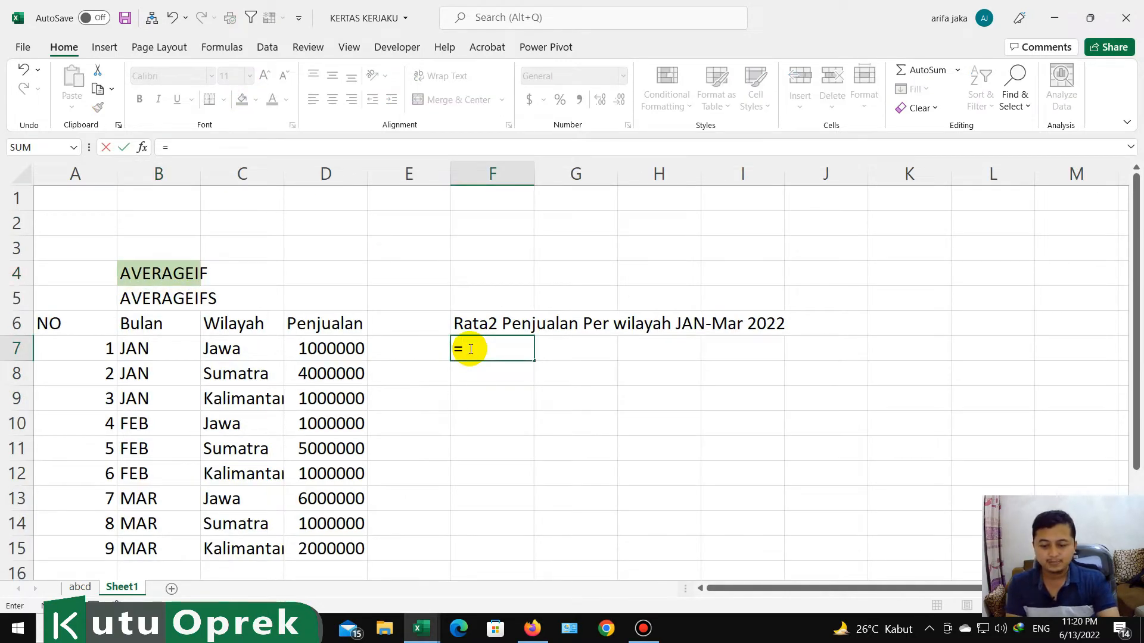
{"action": "type", "text": "aver"}
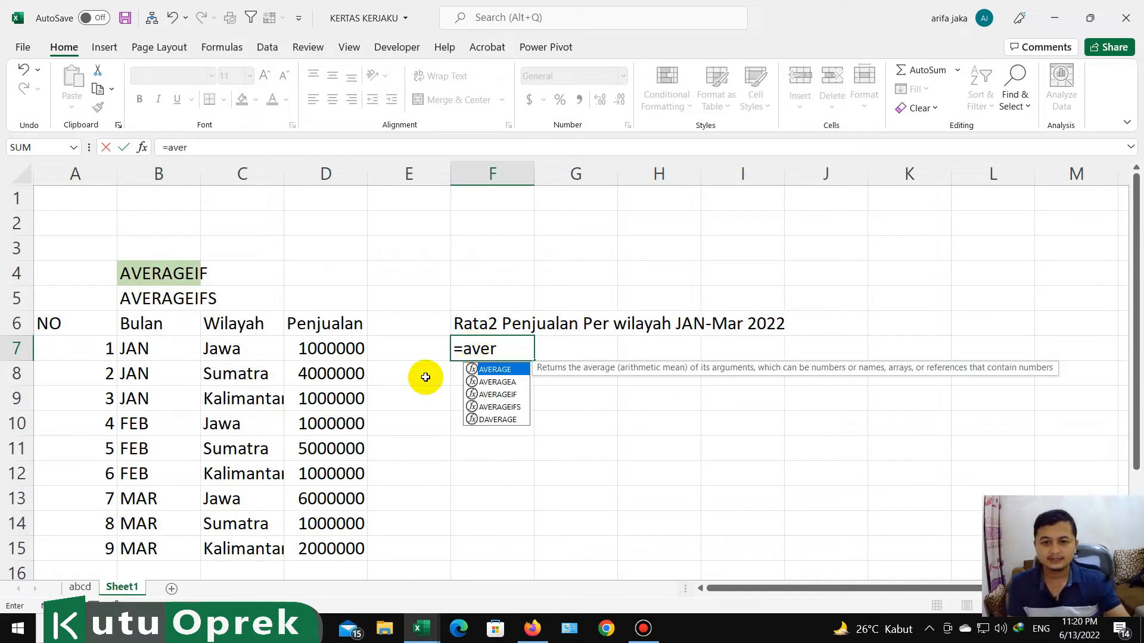
{"action": "double_click", "coordinate": [489, 398]}
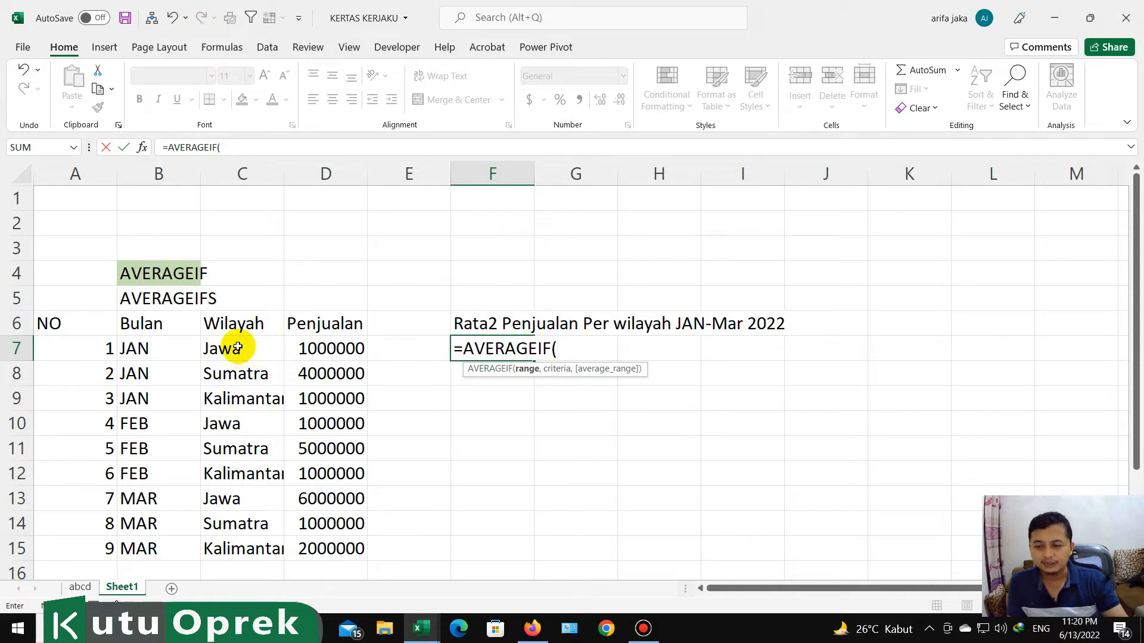
{"action": "left_click_drag", "start_coordinate": [239, 349], "coordinate": [239, 549]}
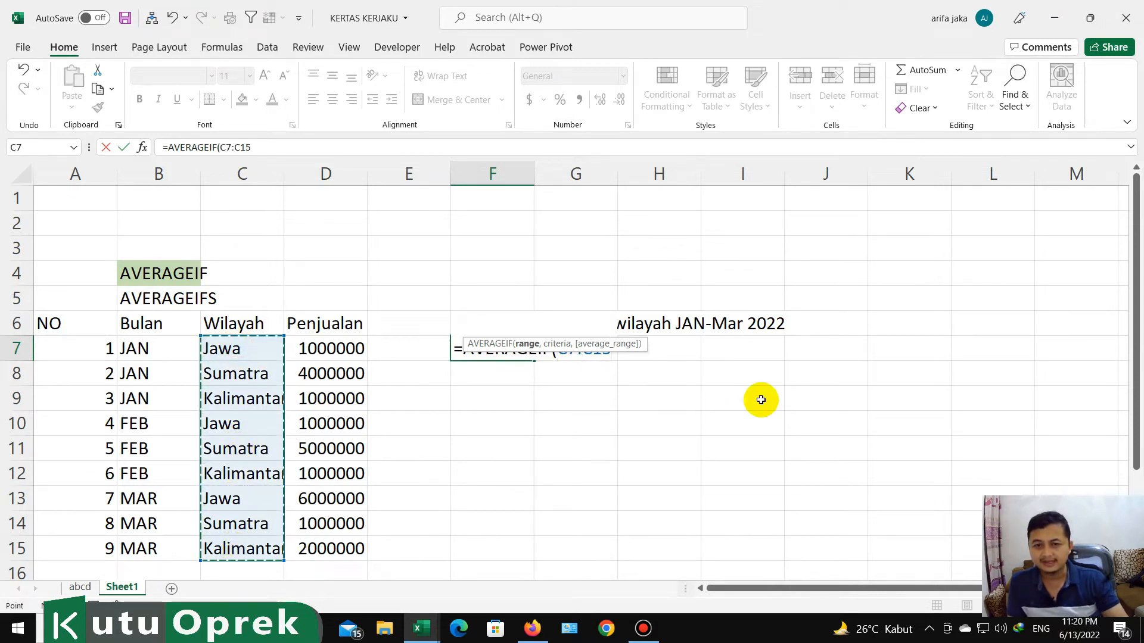
{"action": "key", "text": "F4"}
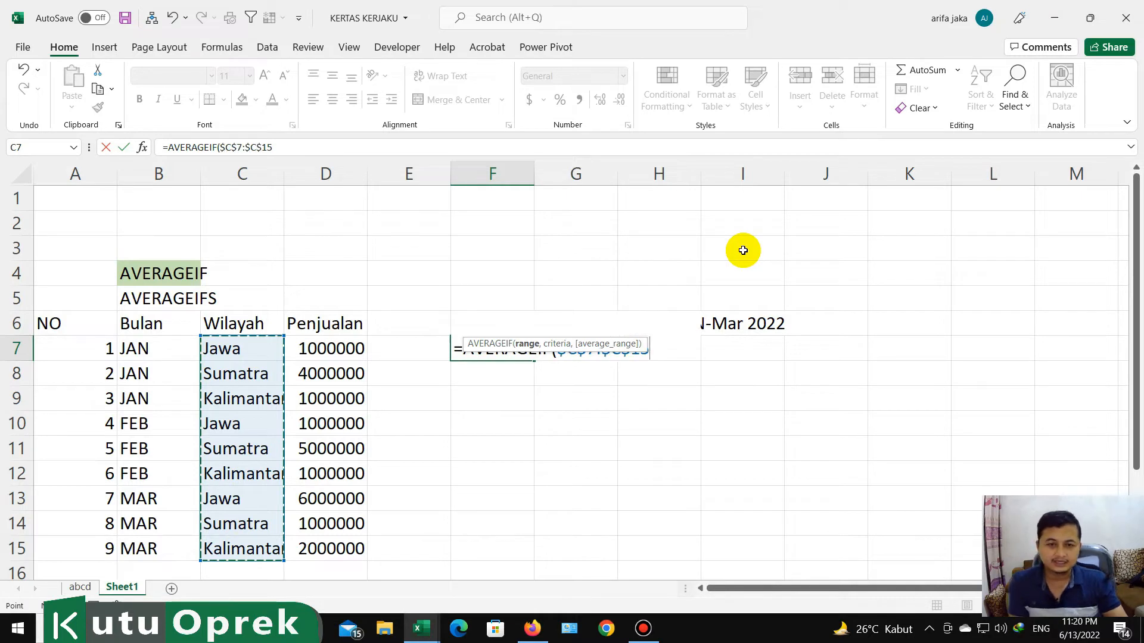
{"action": "type", "text": ".,"}
{"action": "key", "text": "BackSpace"}
{"action": "key", "text": "BackSpace"}
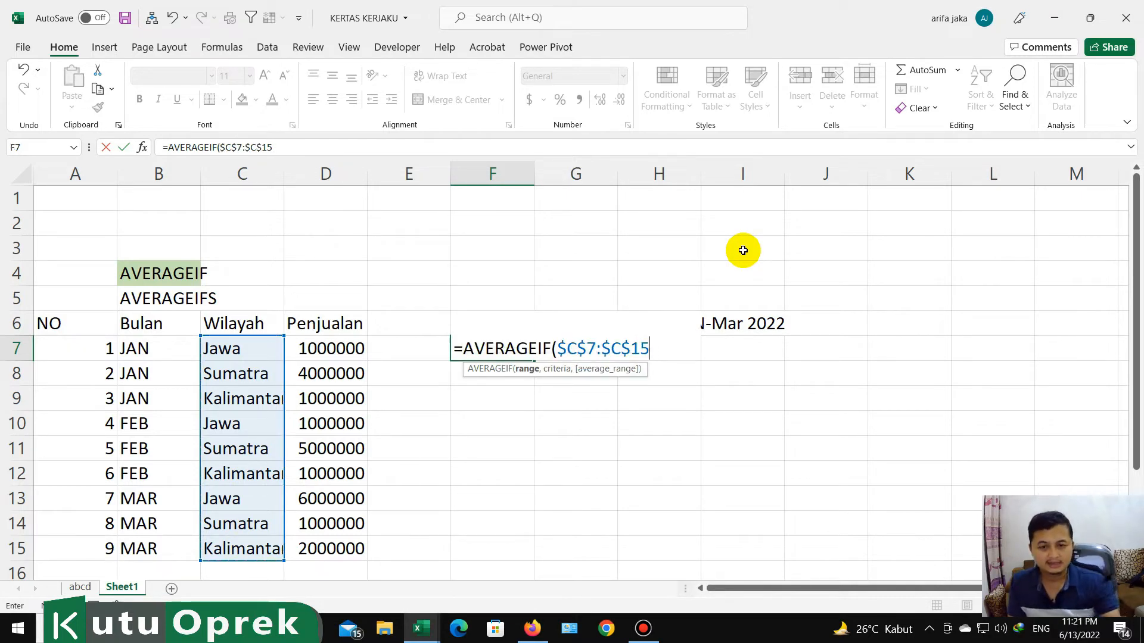
{"action": "type", "text": ","}
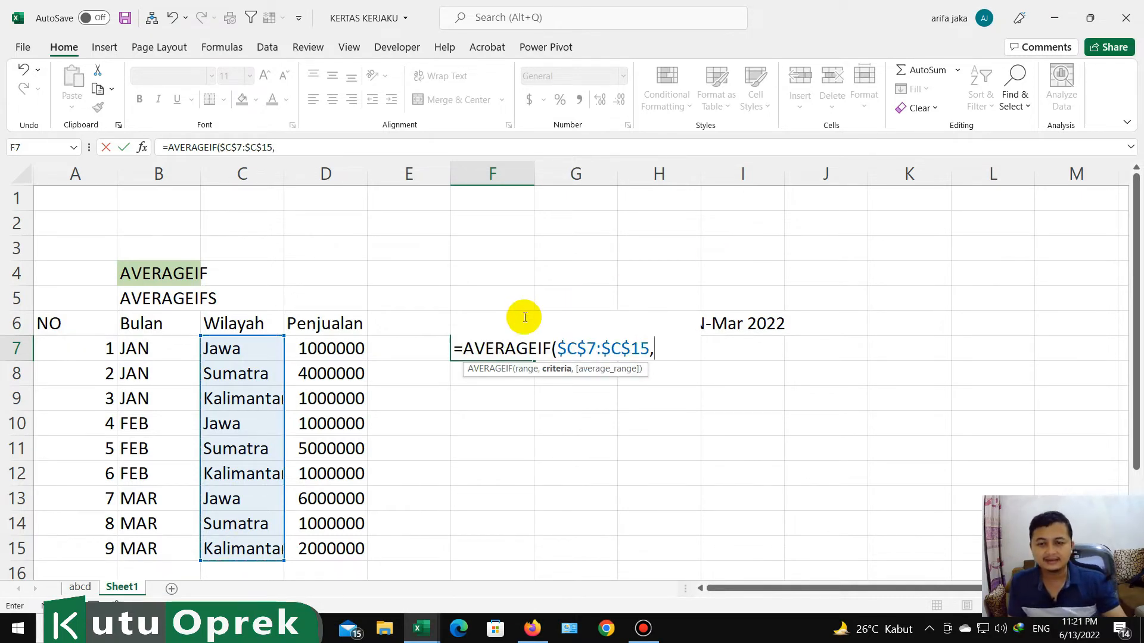
- Complete the F7 formula with E7 as the criteria and the sales cells $D$7:$D$15 as the absolute average range
{"action": "left_click", "coordinate": [430, 349]}
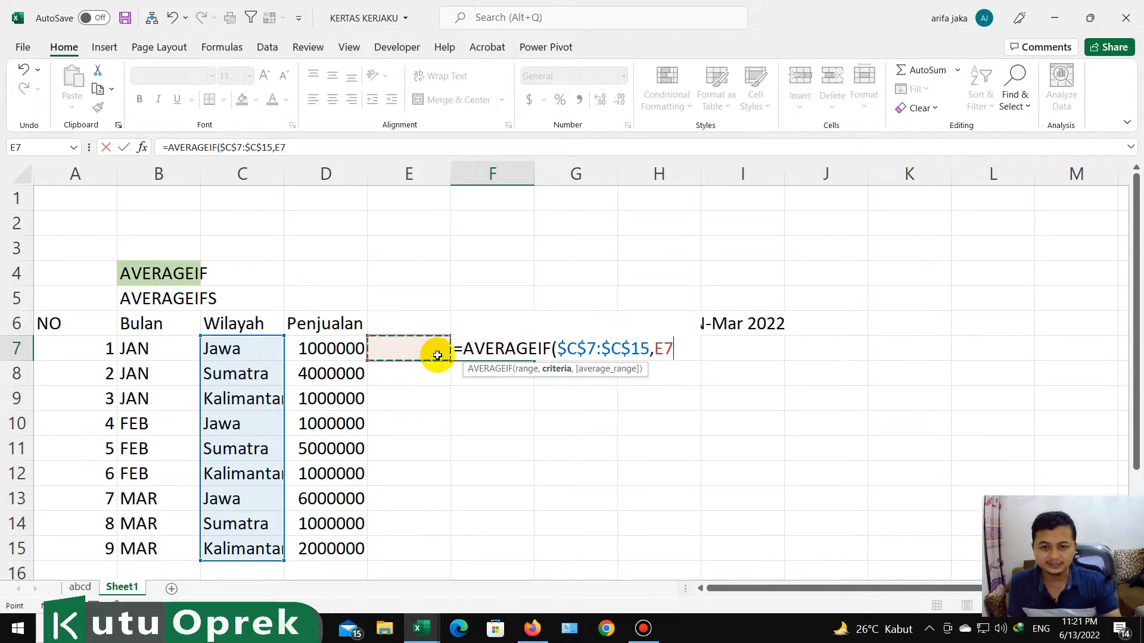
{"action": "type", "text": ","}
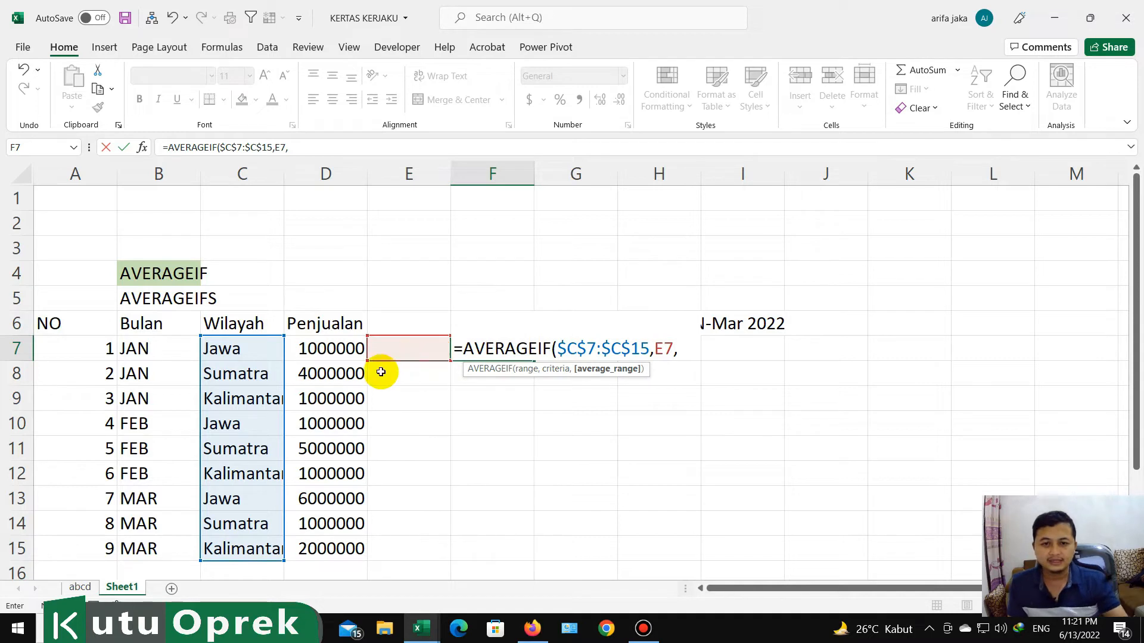
{"action": "left_click_drag", "start_coordinate": [329, 349], "coordinate": [322, 548]}
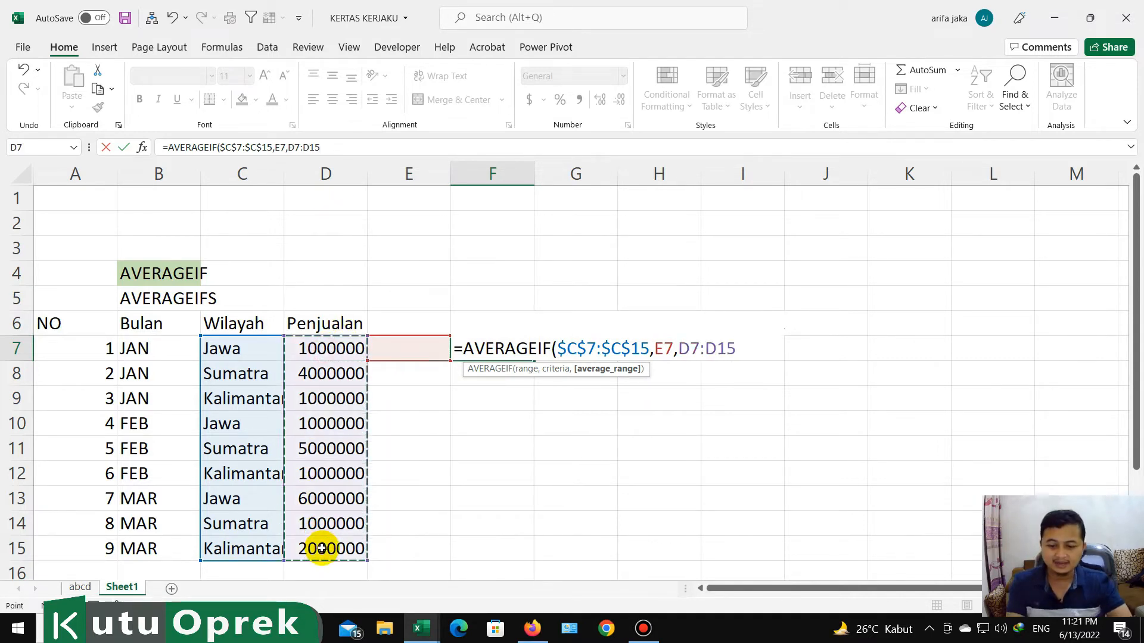
{"action": "key", "text": "F4"}
{"action": "key", "text": "ctrl+Return"}
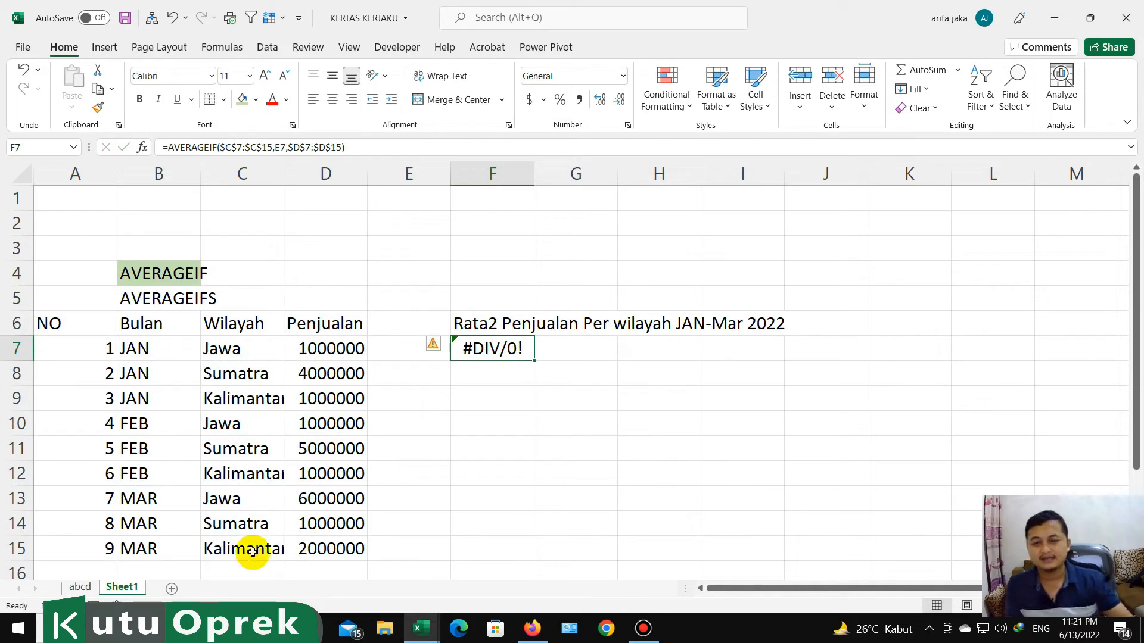
- Copy the region names Jawa, Sumatra and Kalimantan into E7:E9 and insert a blank column before them
{"action": "left_click_drag", "start_coordinate": [229, 357], "coordinate": [252, 391]}
{"action": "key", "text": "ctrl+c"}
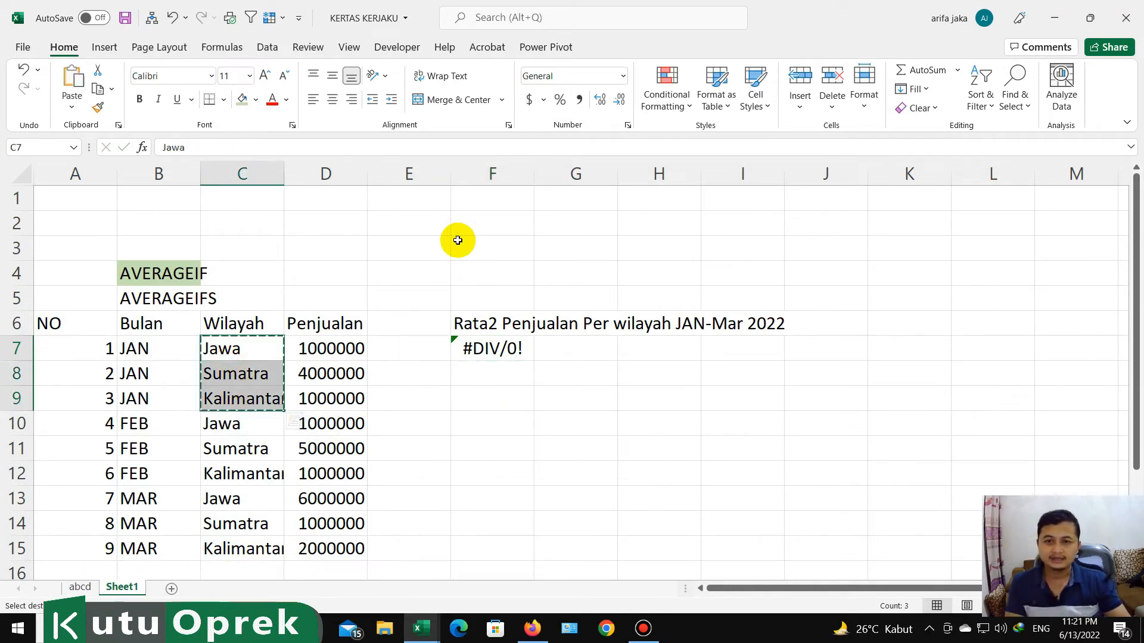
{"action": "left_click", "coordinate": [398, 345]}
{"action": "key", "text": "ctrl+v"}
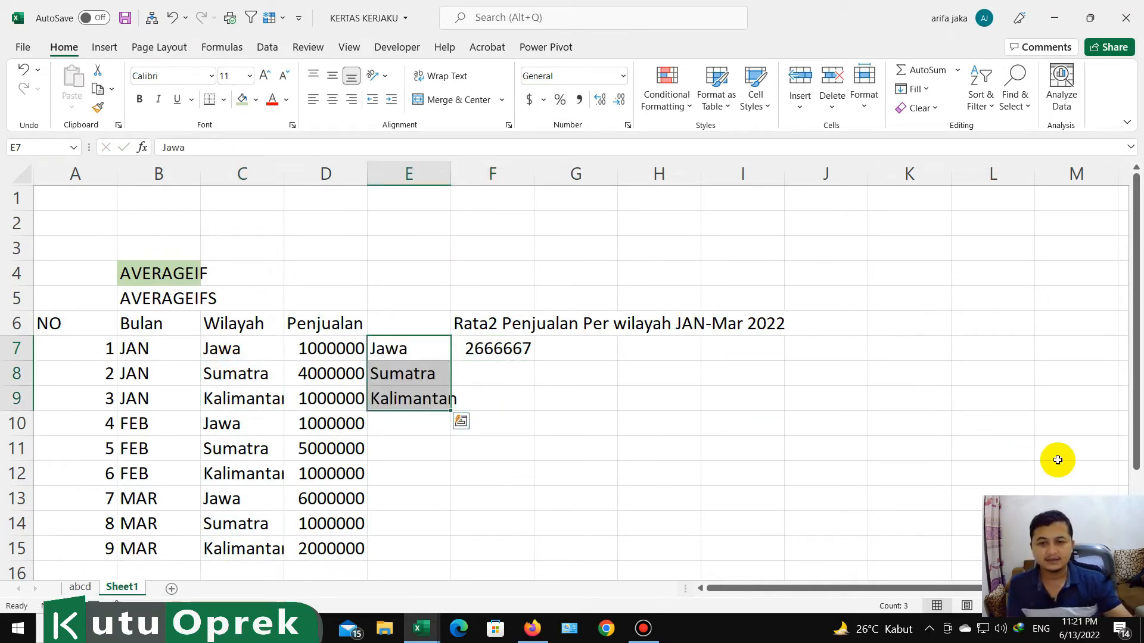
{"action": "right_click", "coordinate": [401, 172]}
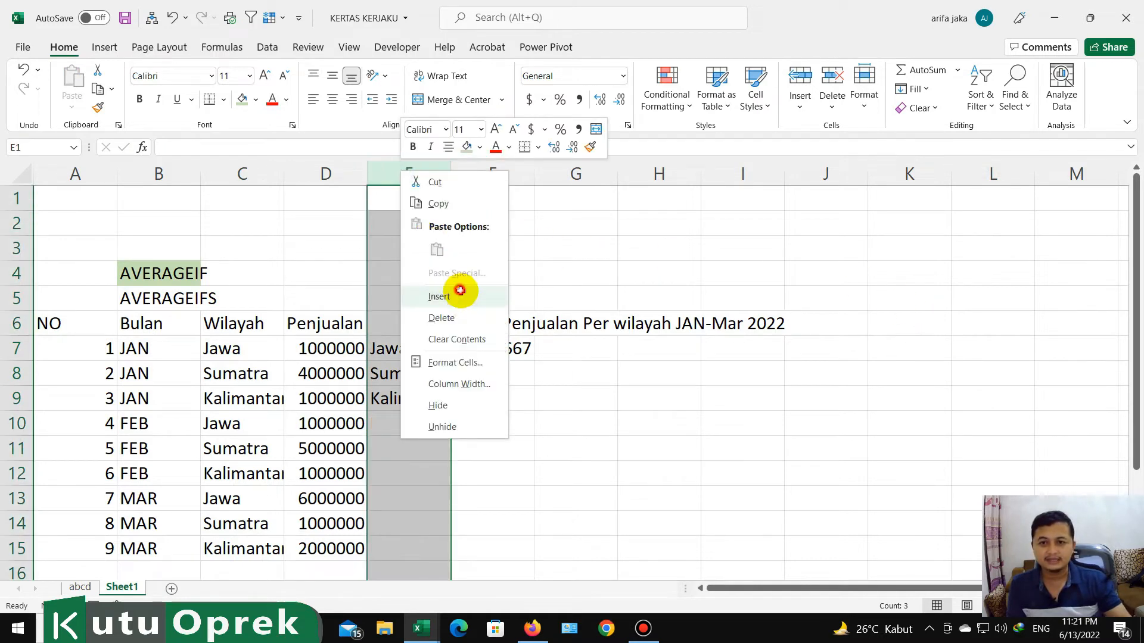
{"action": "left_click", "coordinate": [462, 298]}
- Apply comma style to the Jawa average in G7 and copy its AVERAGEIF formula to G8 and G9
{"action": "left_click", "coordinate": [573, 350]}
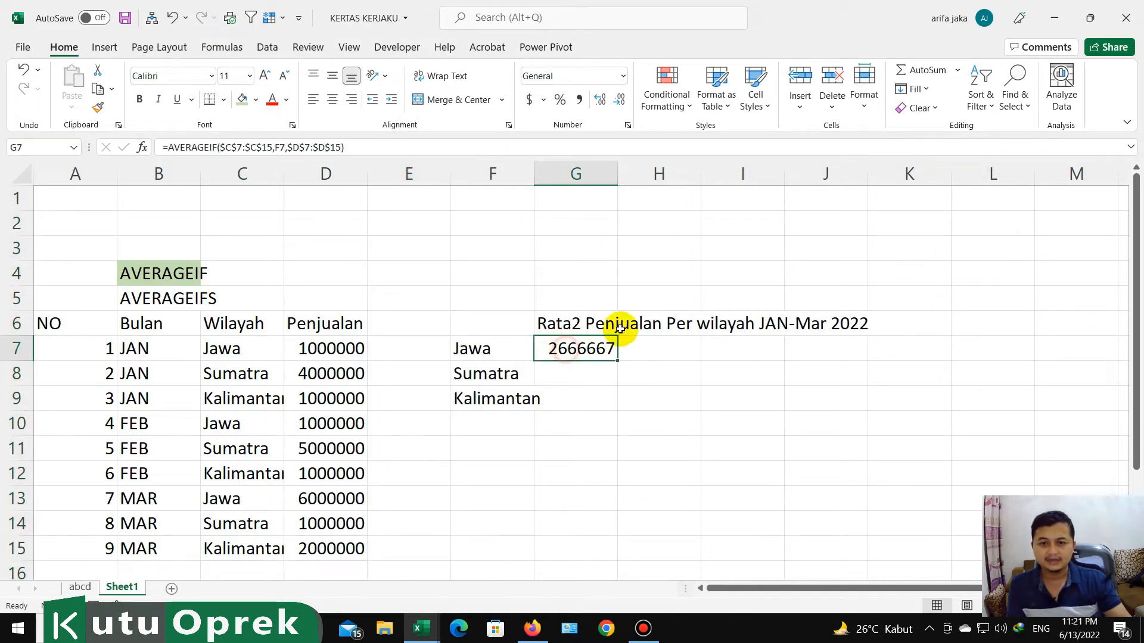
{"action": "left_click", "coordinate": [579, 100]}
{"action": "key", "text": "ctrl+c"}
{"action": "left_click", "coordinate": [640, 364]}
{"action": "key", "text": "ctrl+v"}
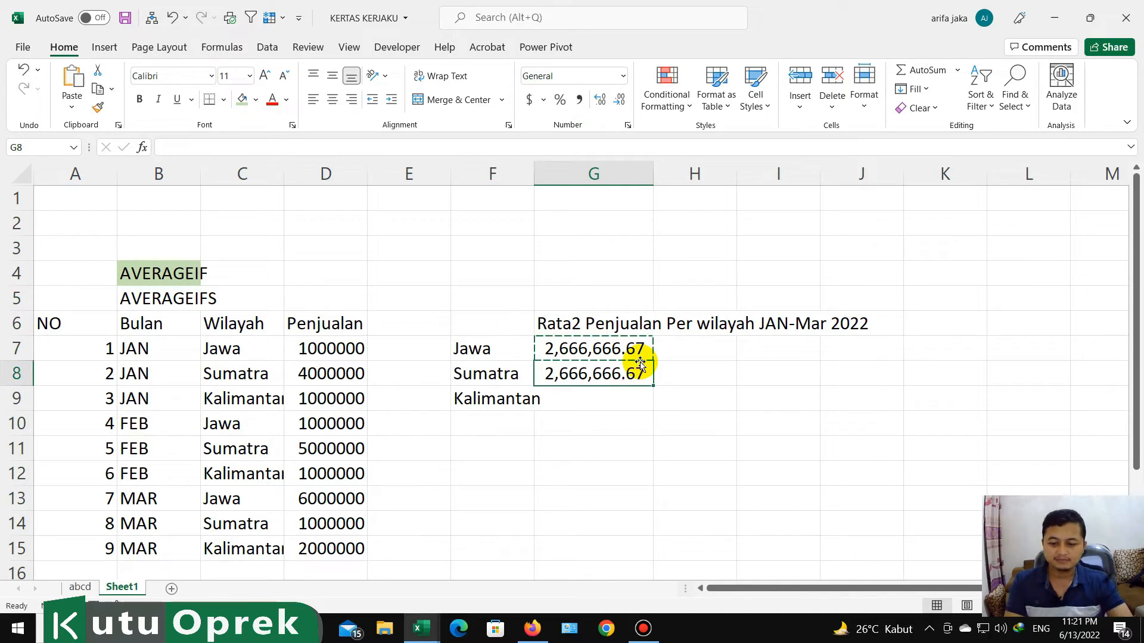
{"action": "key", "text": "F2"}
{"action": "key", "text": "Return"}
{"action": "key", "text": "Up"}
{"action": "key", "text": "ctrl+c"}
{"action": "key", "text": "Down"}
{"action": "key", "text": "Return"}
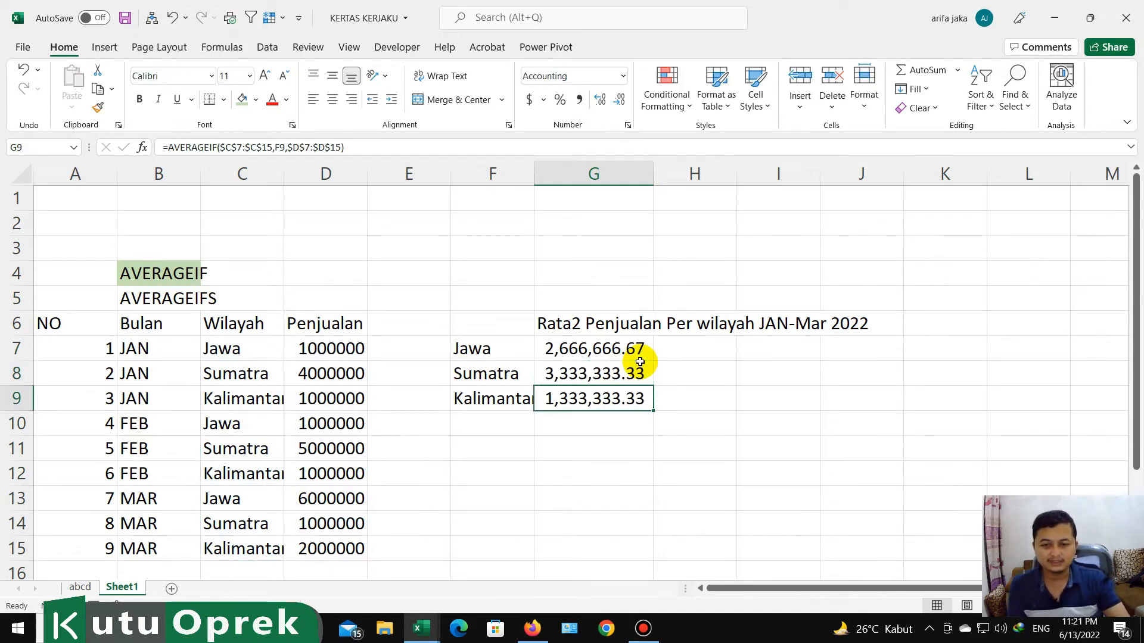
- Recheck the Kalimantan formula in G9 and autofit column F to the region names
{"action": "key", "text": "F2"}
{"action": "key", "text": "Return"}
{"action": "key", "text": "Up"}
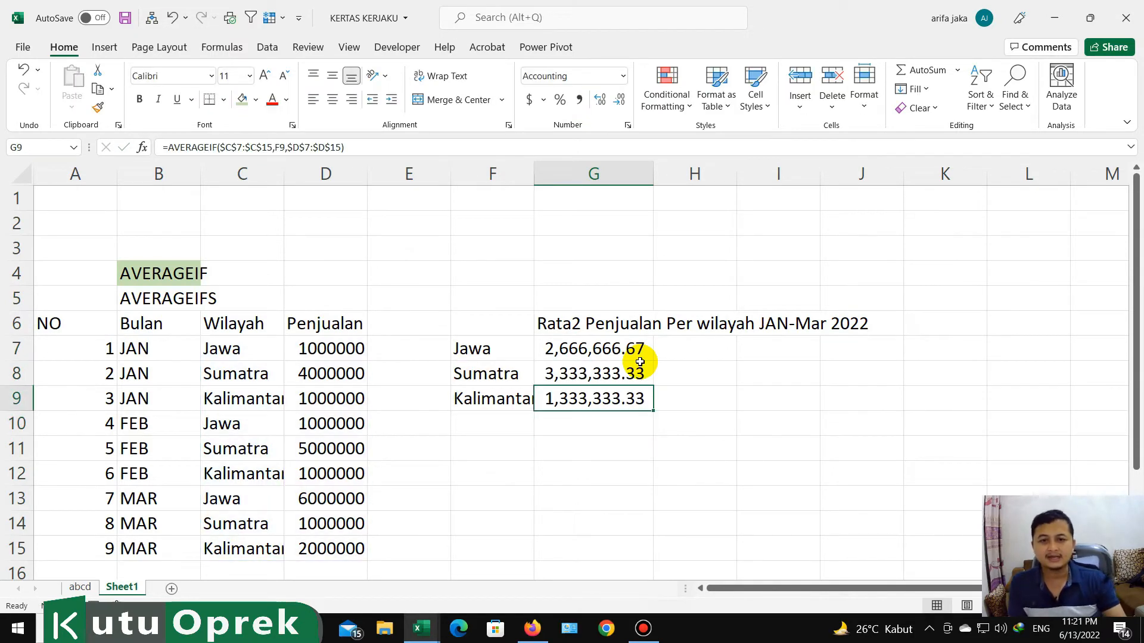
{"action": "double_click", "coordinate": [534, 173]}
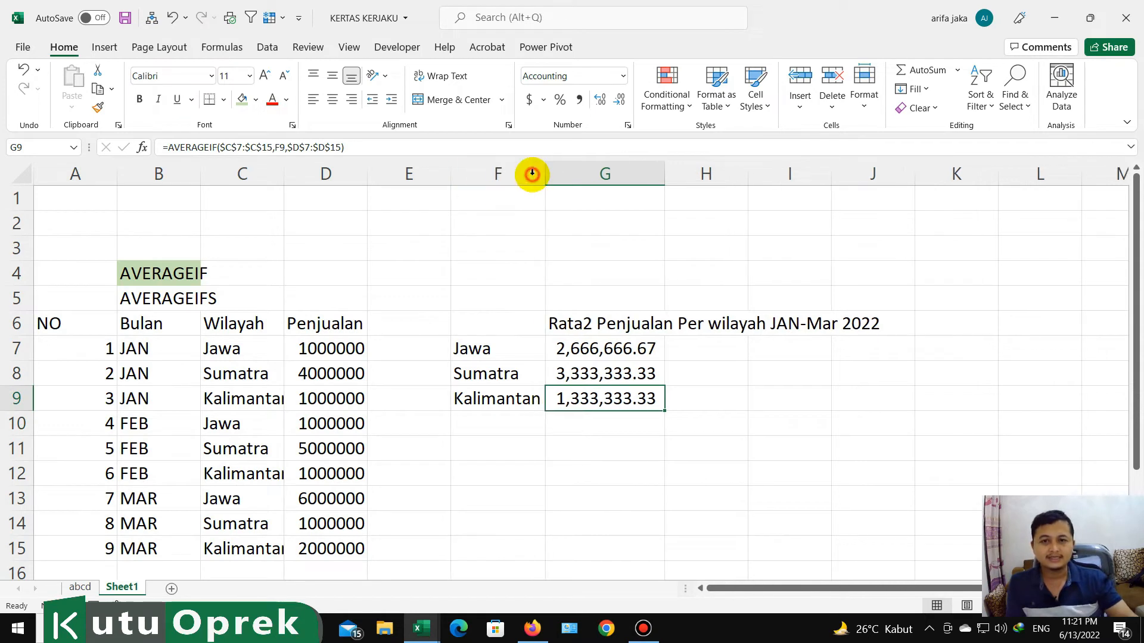
- Copy the G7 formula without its equals sign and paste it as text into H7
{"action": "left_click", "coordinate": [625, 351]}
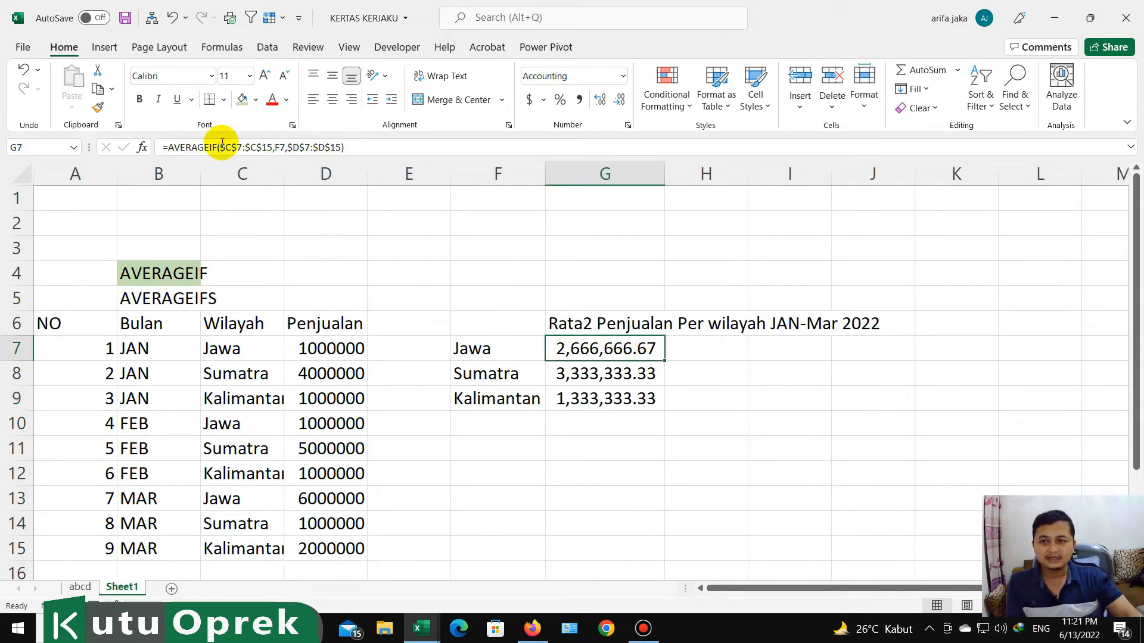
{"action": "left_click_drag", "start_coordinate": [168, 147], "coordinate": [357, 147]}
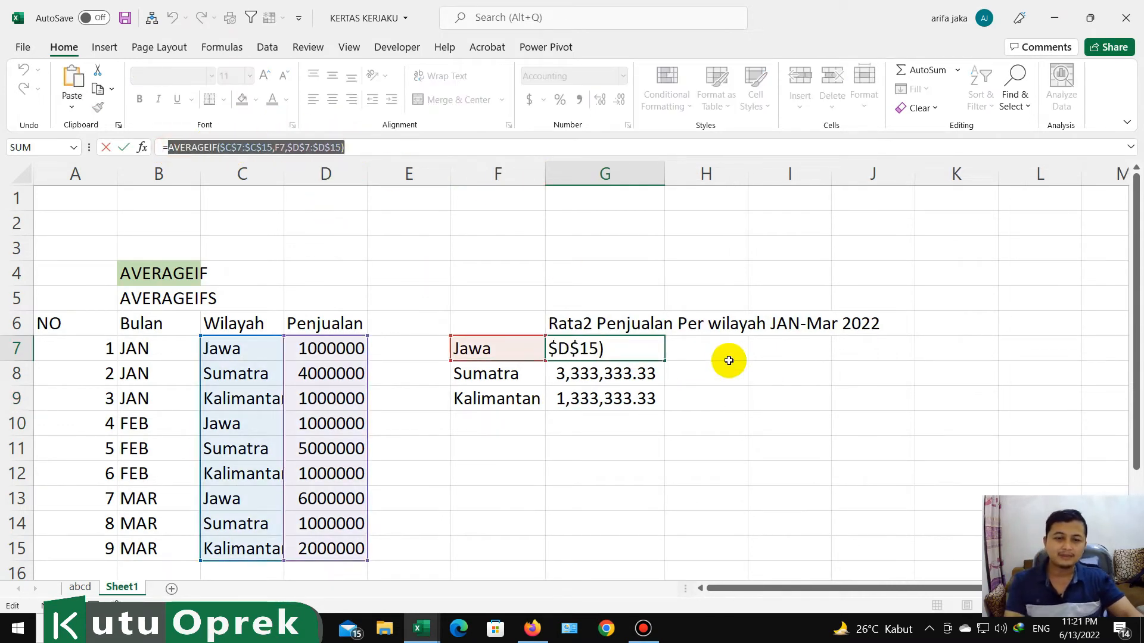
{"action": "key", "text": "Escape"}
{"action": "left_click", "coordinate": [713, 348]}
{"action": "key", "text": "ctrl+v"}
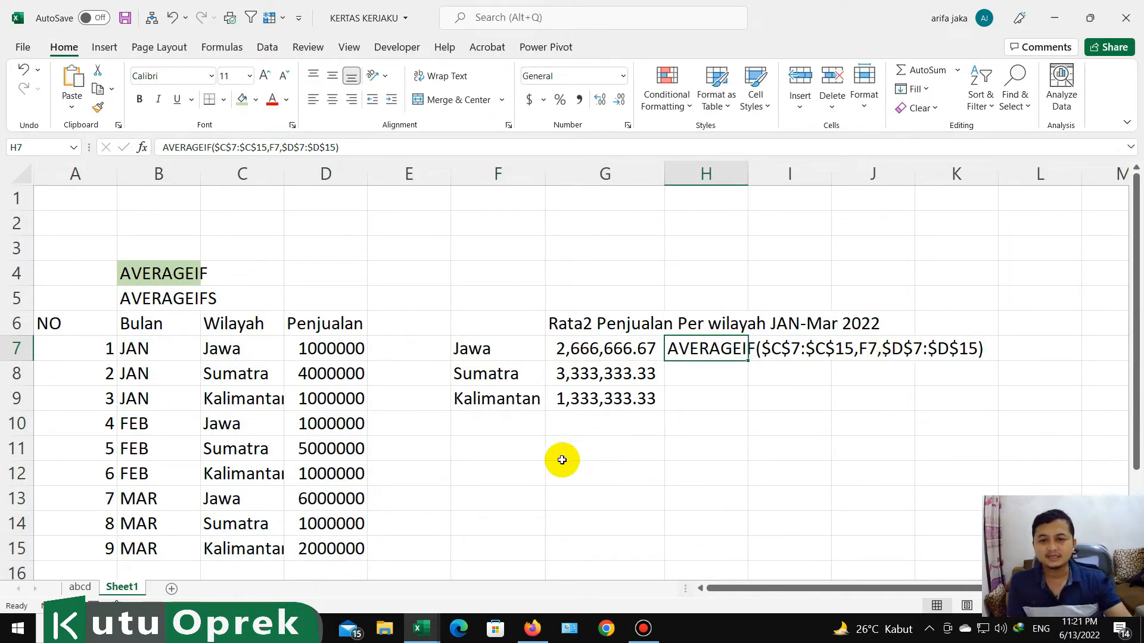
{"action": "left_click", "coordinate": [474, 345]}
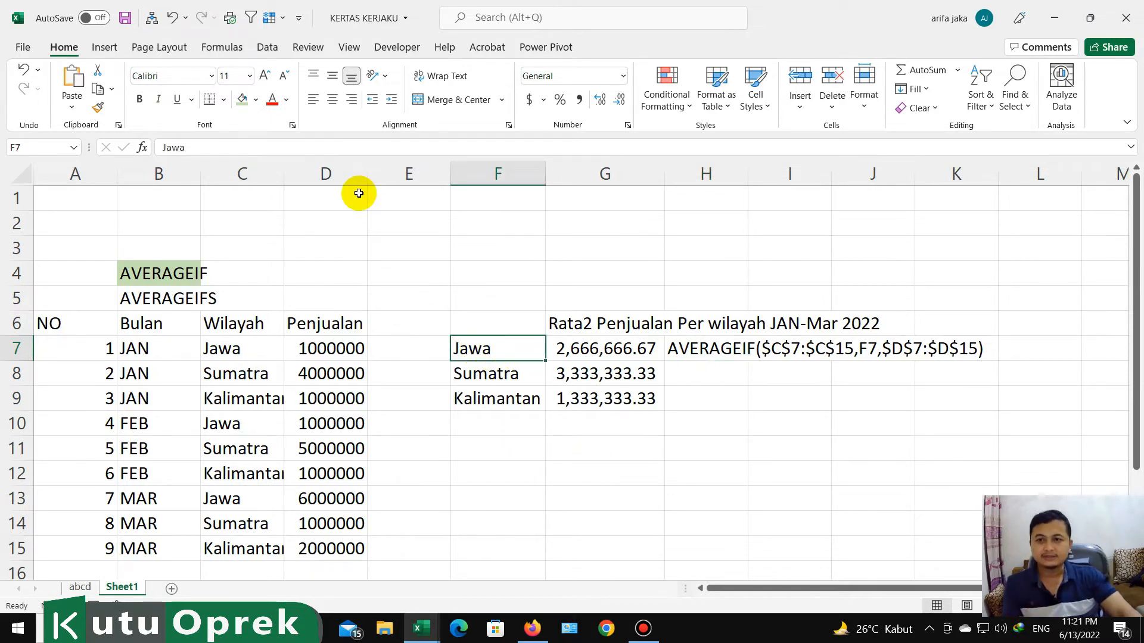
- Format the Penjualan column in comma style with no decimals, and autofit the Wilayah column
{"action": "left_click", "coordinate": [347, 174]}
{"action": "left_click", "coordinate": [579, 99]}
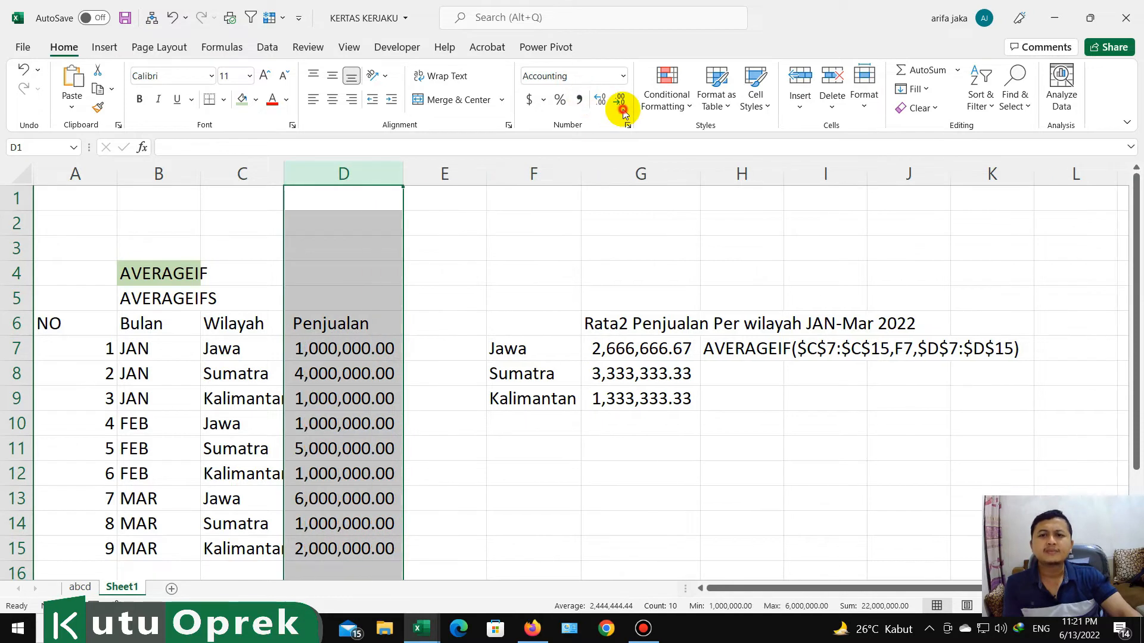
{"action": "left_click", "coordinate": [621, 103]}
{"action": "left_click", "coordinate": [622, 102]}
{"action": "left_click", "coordinate": [524, 252]}
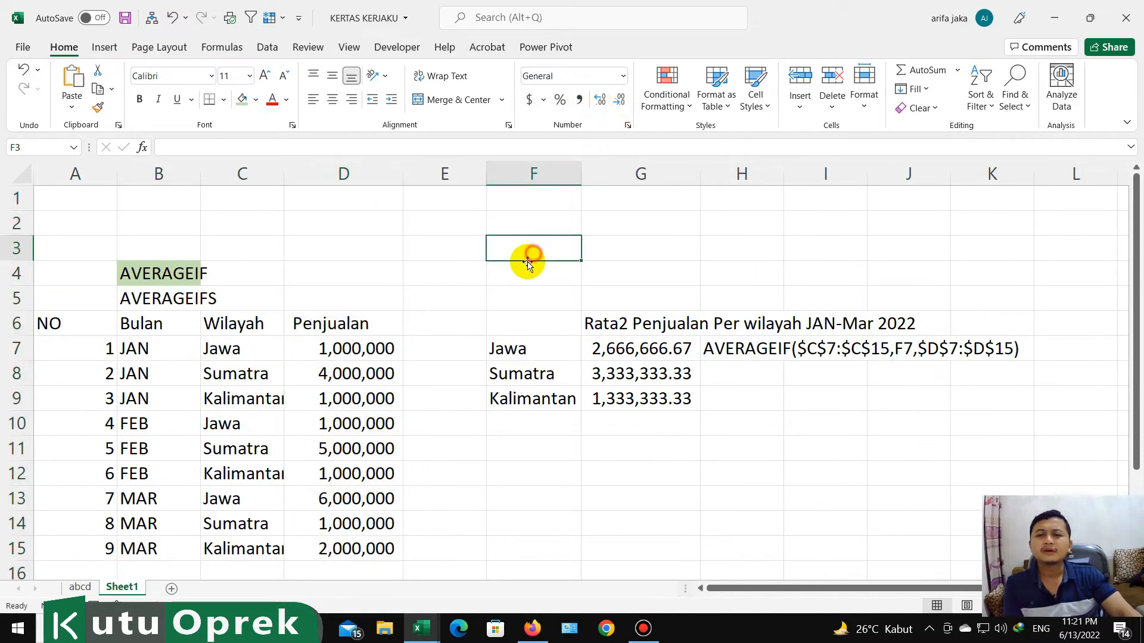
{"action": "left_click", "coordinate": [471, 387]}
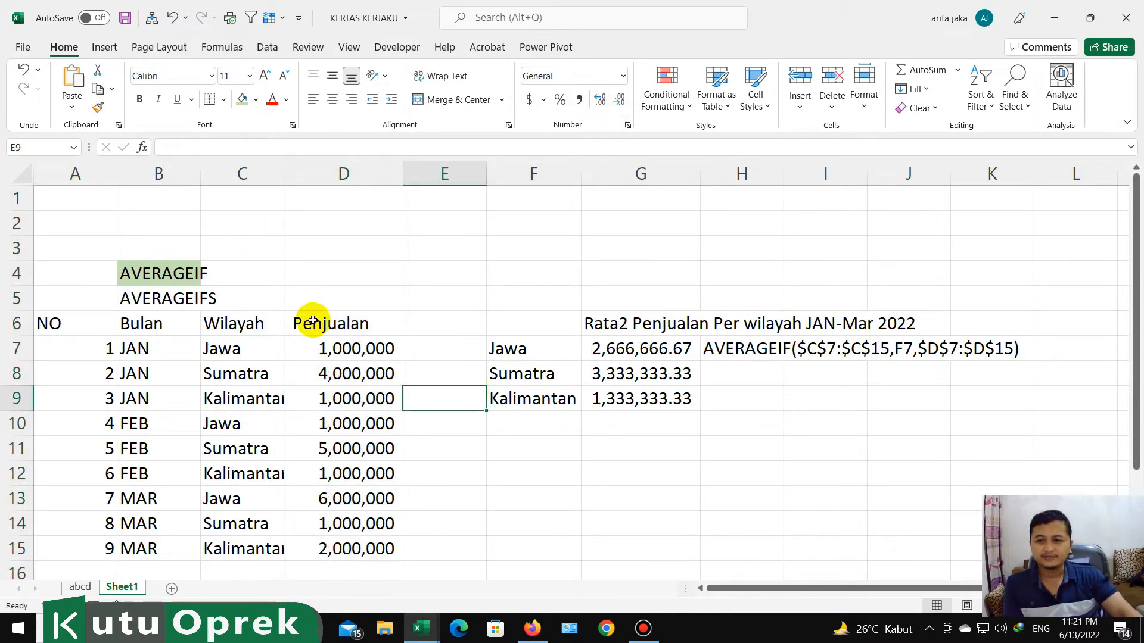
{"action": "double_click", "coordinate": [284, 174]}
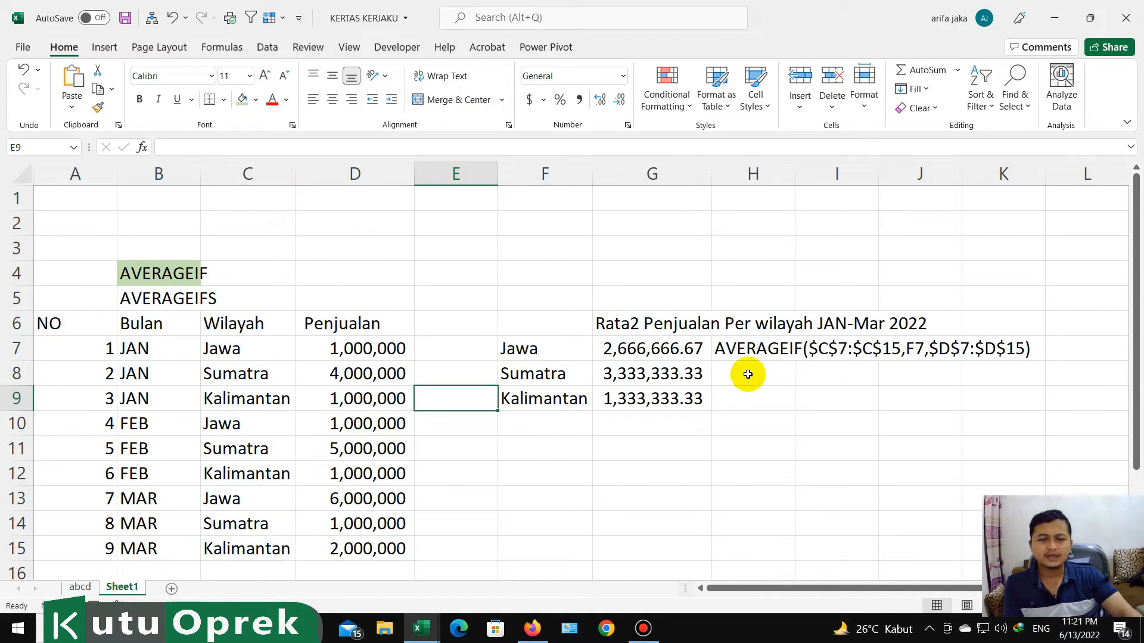
{"action": "left_click", "coordinate": [755, 299]}
{"action": "type", "text": "avr"}
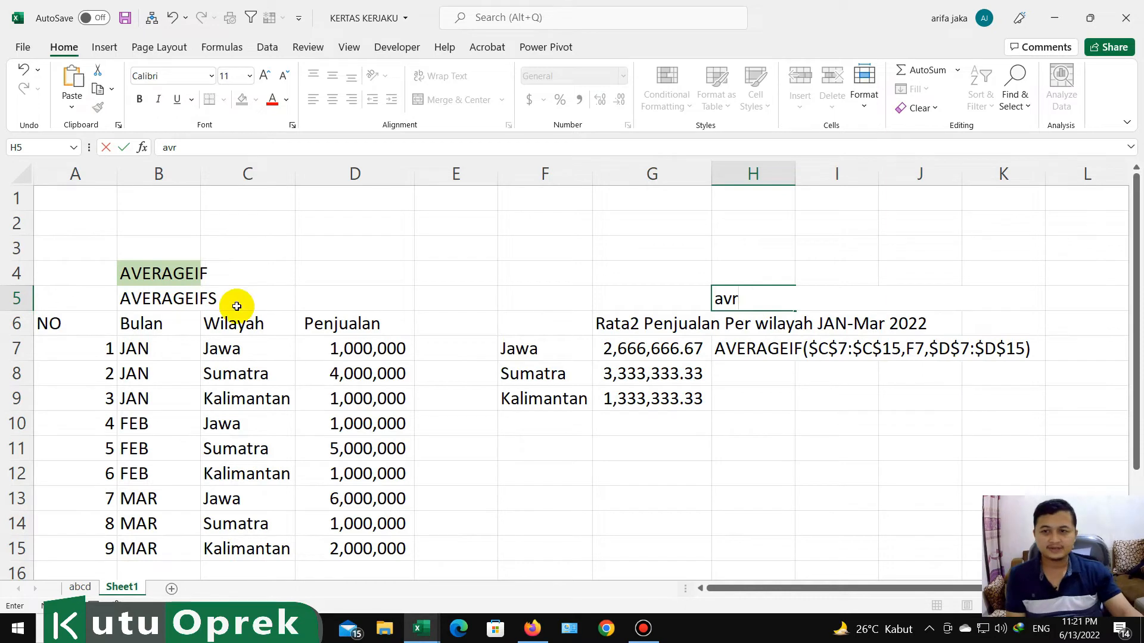
{"action": "key", "text": "Escape"}
- Fill the AVERAGEIFS label in B5 with light blue and autofit column B
{"action": "left_click", "coordinate": [149, 303]}
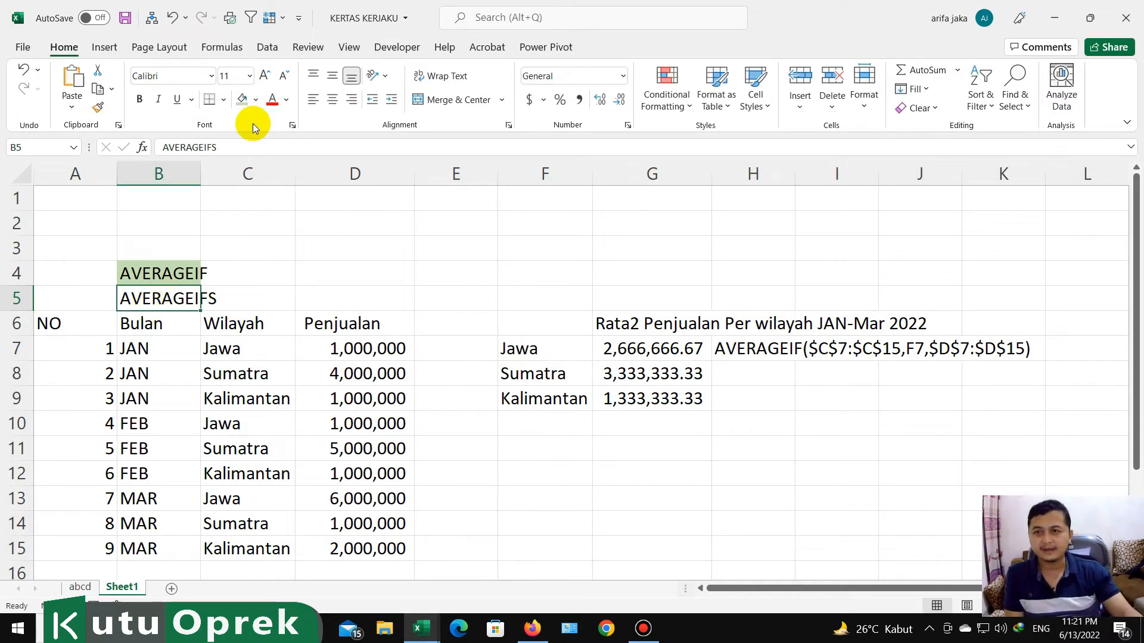
{"action": "left_click", "coordinate": [256, 99]}
{"action": "left_click", "coordinate": [339, 157]}
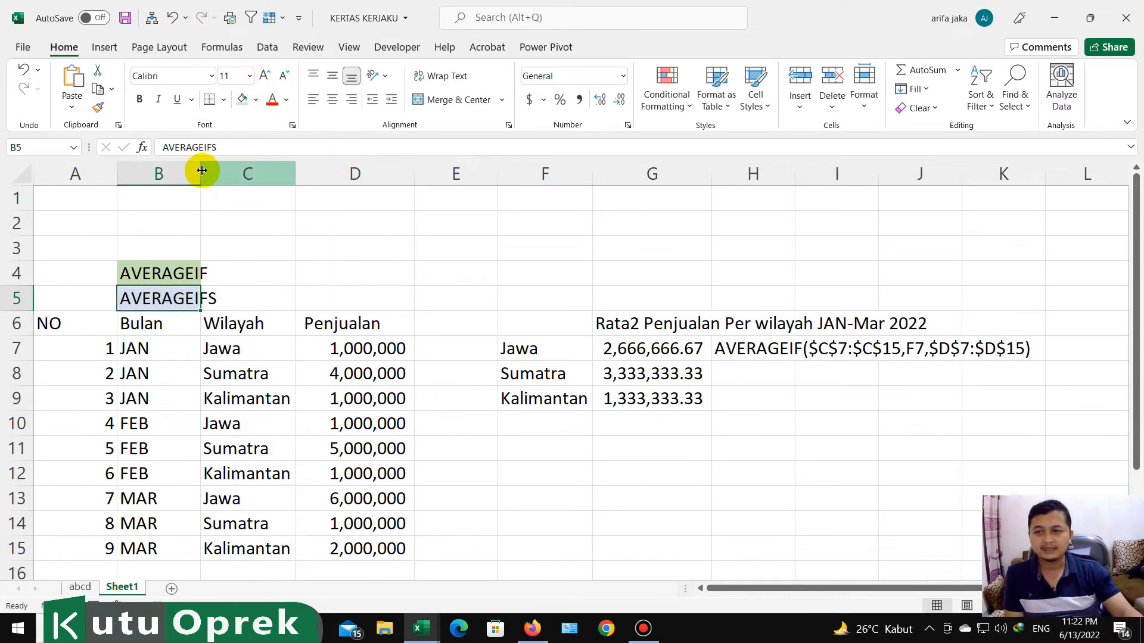
{"action": "double_click", "coordinate": [201, 173]}
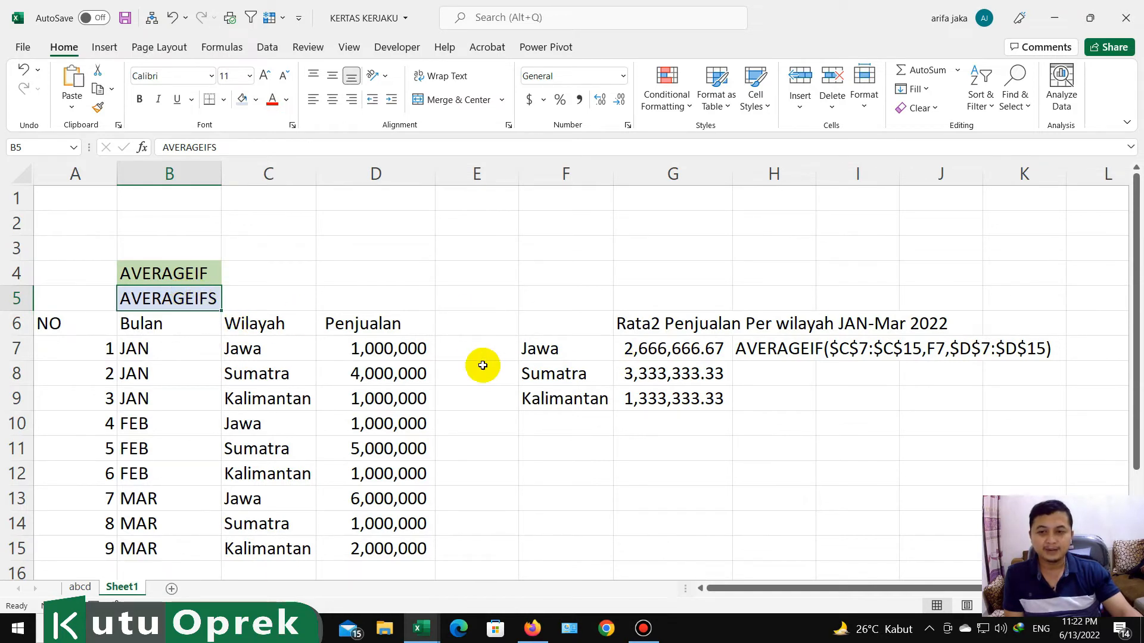
- Insert a blank column between Wilayah and Penjualan and select its header cell D6
{"action": "left_click", "coordinate": [377, 172]}
{"action": "right_click", "coordinate": [377, 168]}
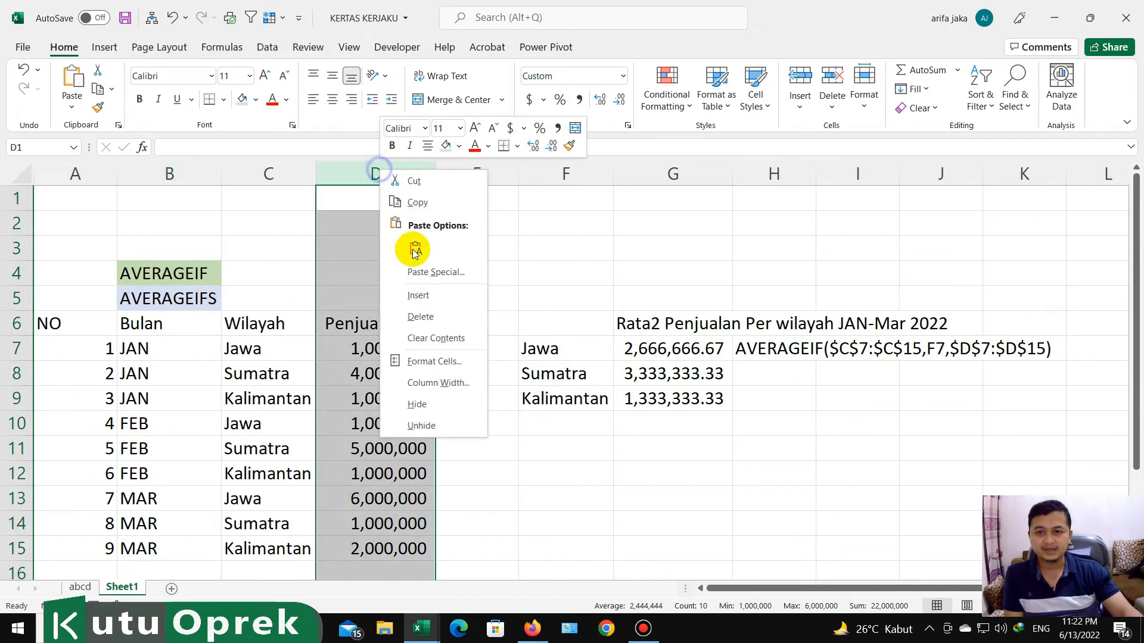
{"action": "left_click", "coordinate": [417, 295]}
{"action": "left_click", "coordinate": [366, 324]}
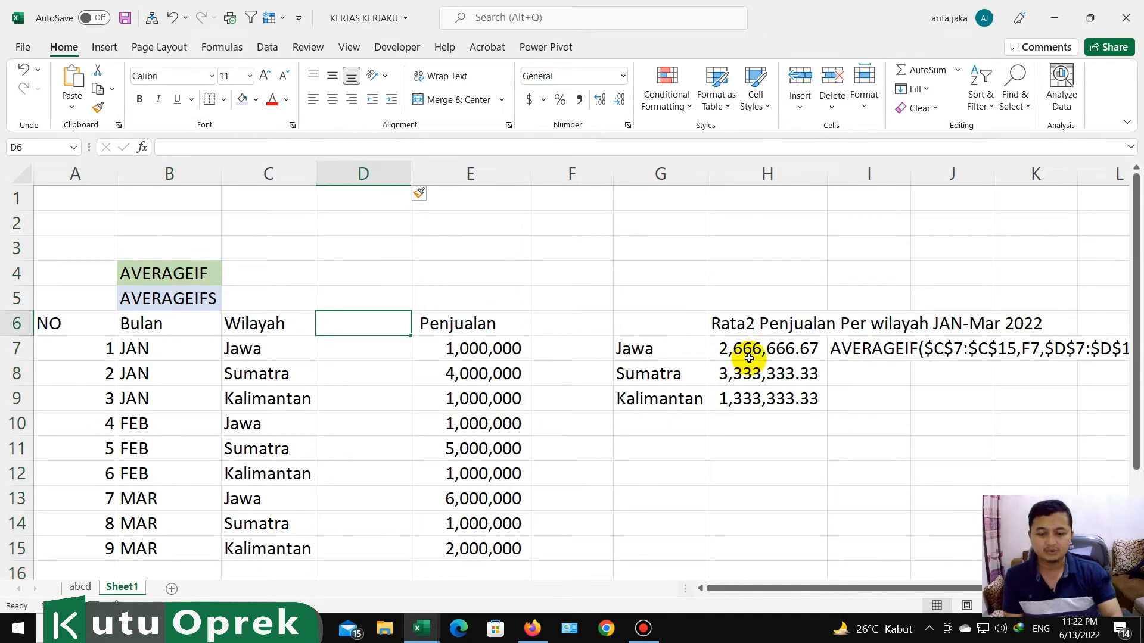
- Enter the header PRODUK in D6
{"action": "type", "text": "p"}
{"action": "key", "text": "BackSpace"}
{"action": "type", "text": "PRODUK"}
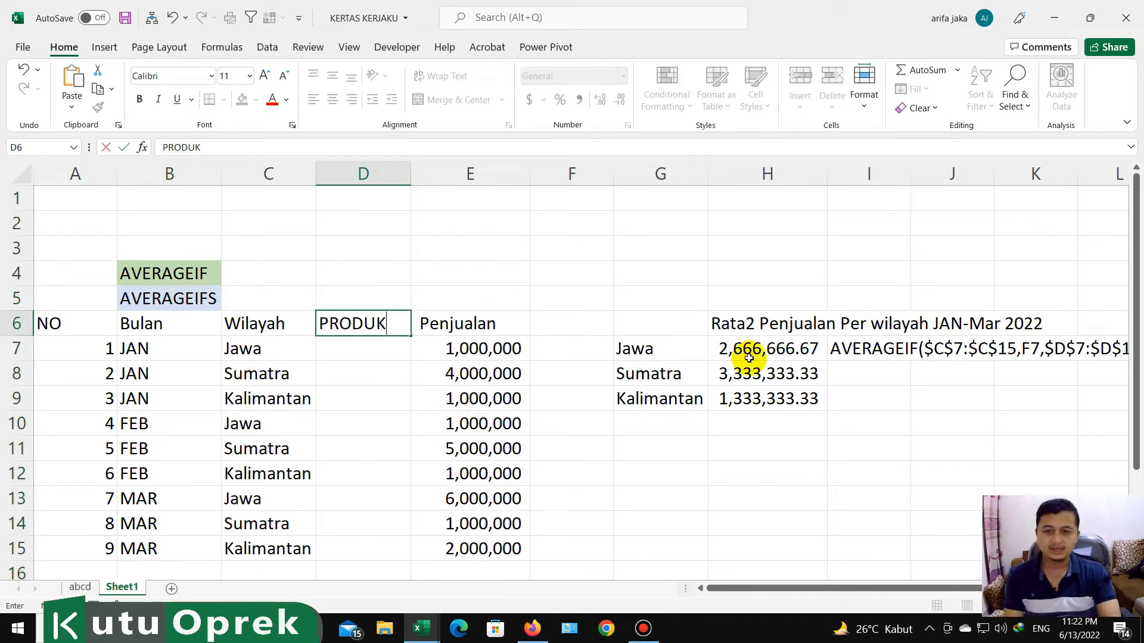
{"action": "key", "text": "Return"}
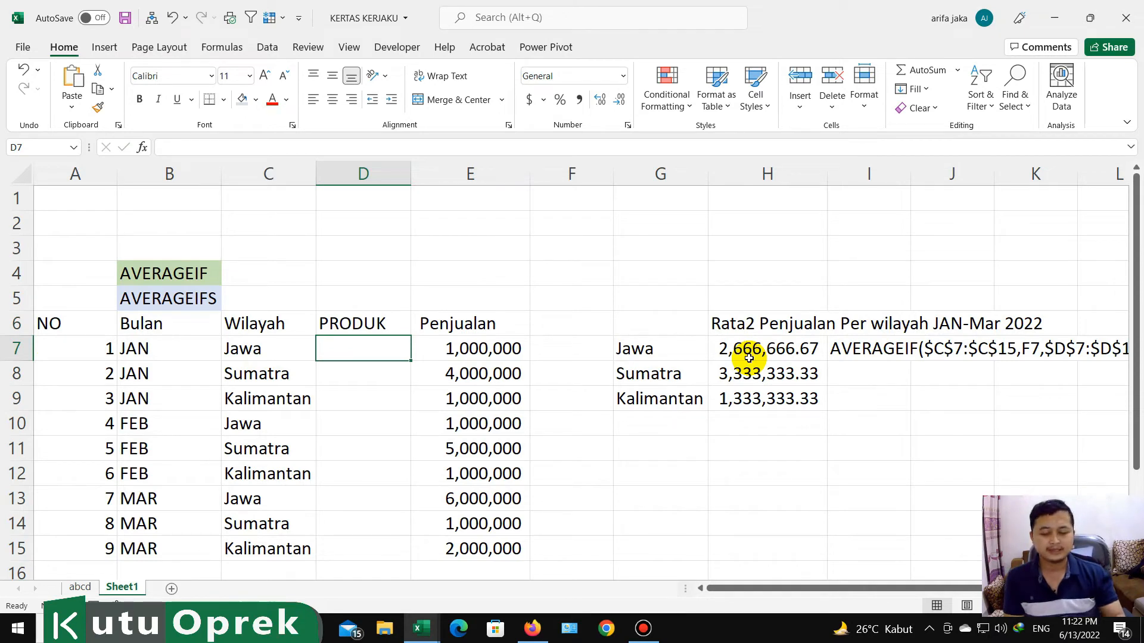
- Fill D7:D9 of the PRODUK column with Sepeda, Motor and Mobil
{"action": "type", "text": "M"}
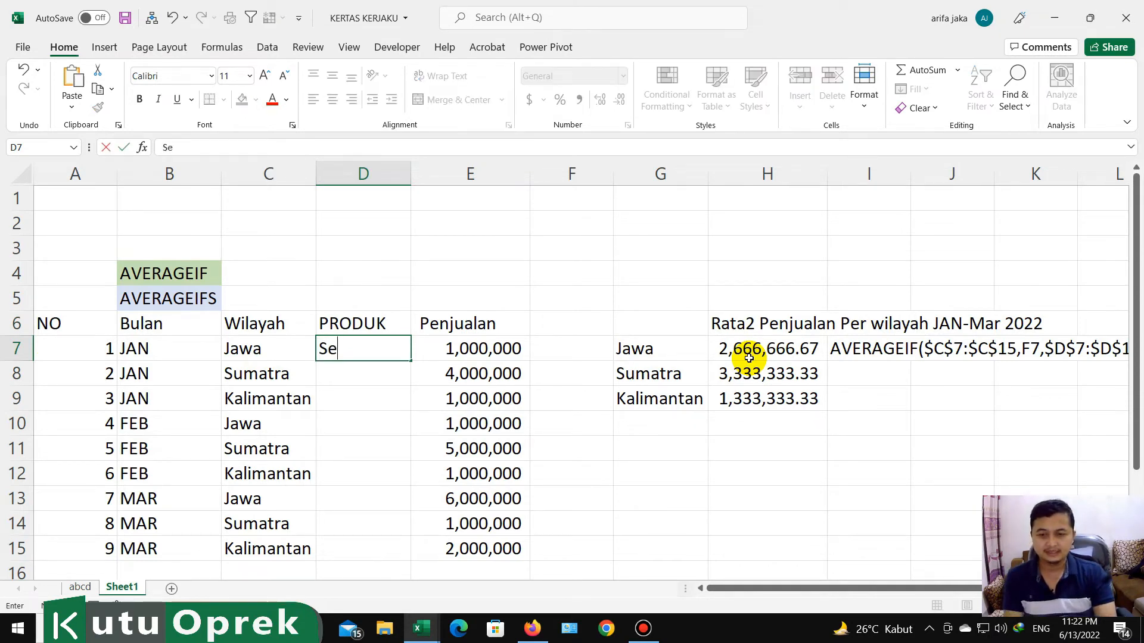
{"action": "type", "text": "Seped"}
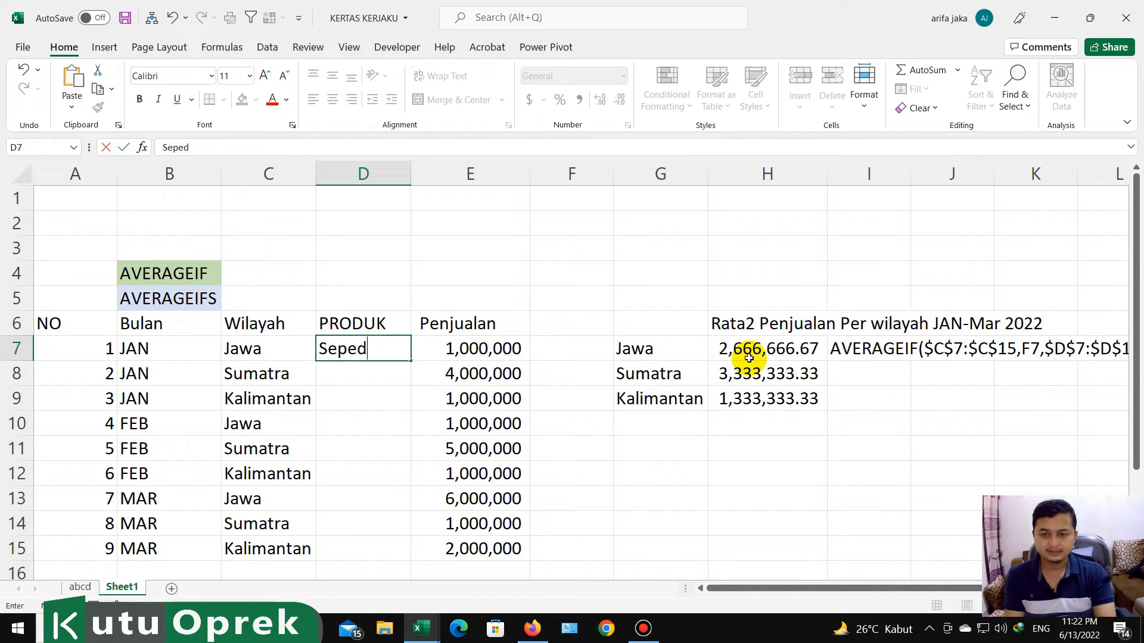
{"action": "type", "text": "a"}
{"action": "key", "text": "Return"}
{"action": "type", "text": "m"}
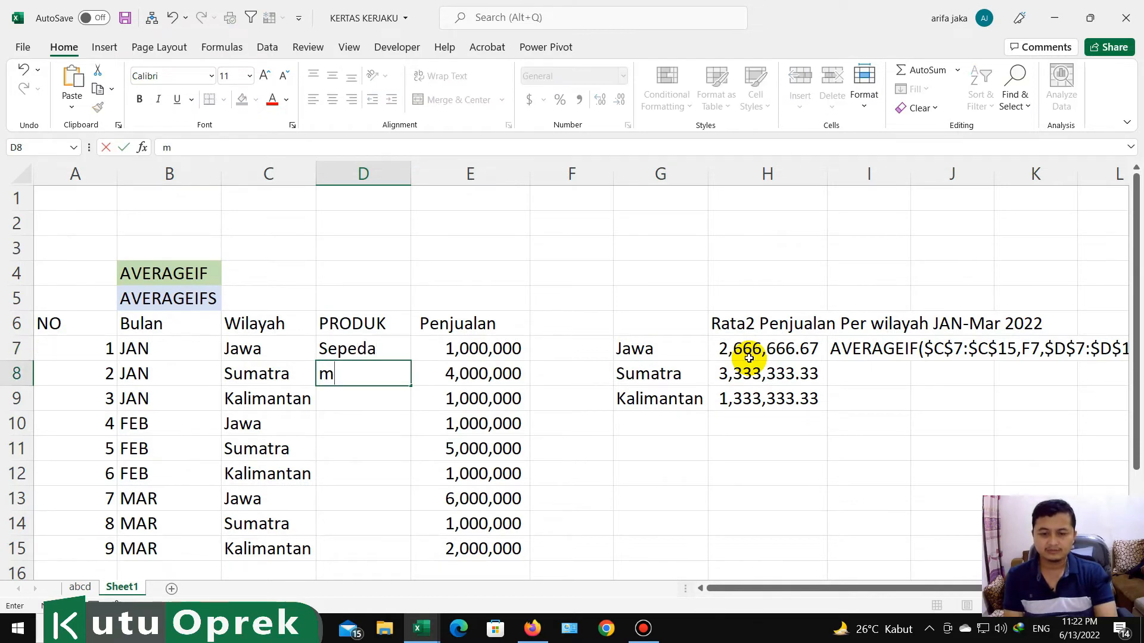
{"action": "type", "text": "otor"}
{"action": "key", "text": "Return"}
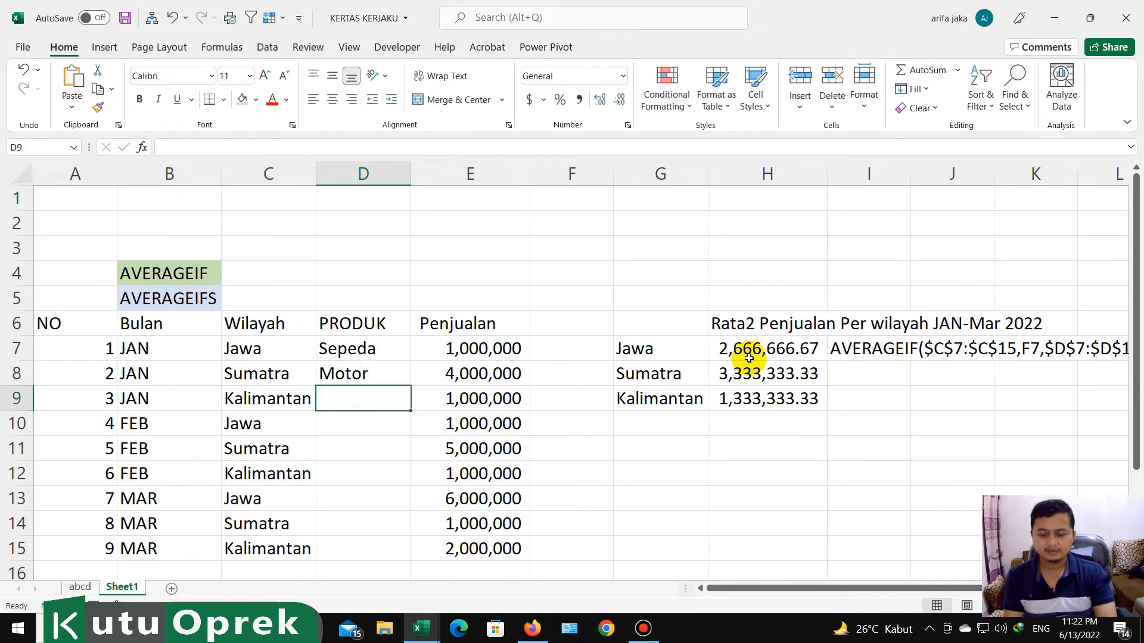
{"action": "type", "text": "Mob"}
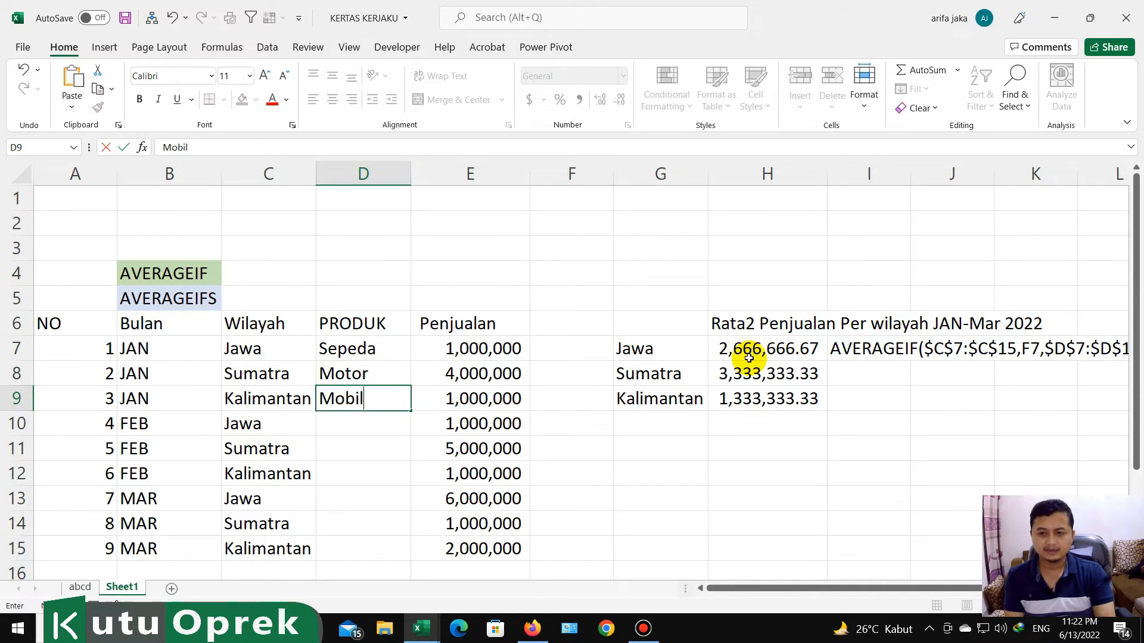
{"action": "type", "text": "il"}
{"action": "key", "text": "Return"}
- Copy Motor from D8 into D10 and Mobil from D9 into D11
{"action": "left_click", "coordinate": [372, 370]}
{"action": "key", "text": "ctrl+c"}
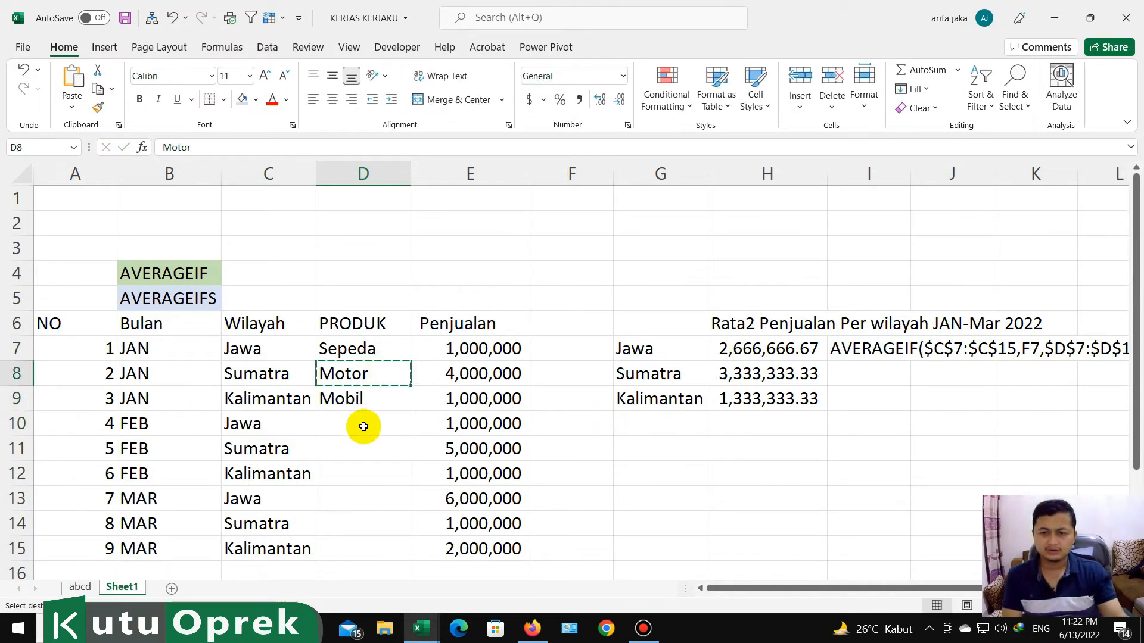
{"action": "left_click", "coordinate": [363, 426]}
{"action": "key", "text": "Return"}
{"action": "key", "text": "Up"}
{"action": "key", "text": "ctrl+c"}
{"action": "key", "text": "Down"}
{"action": "key", "text": "Down"}
{"action": "key", "text": "Return"}
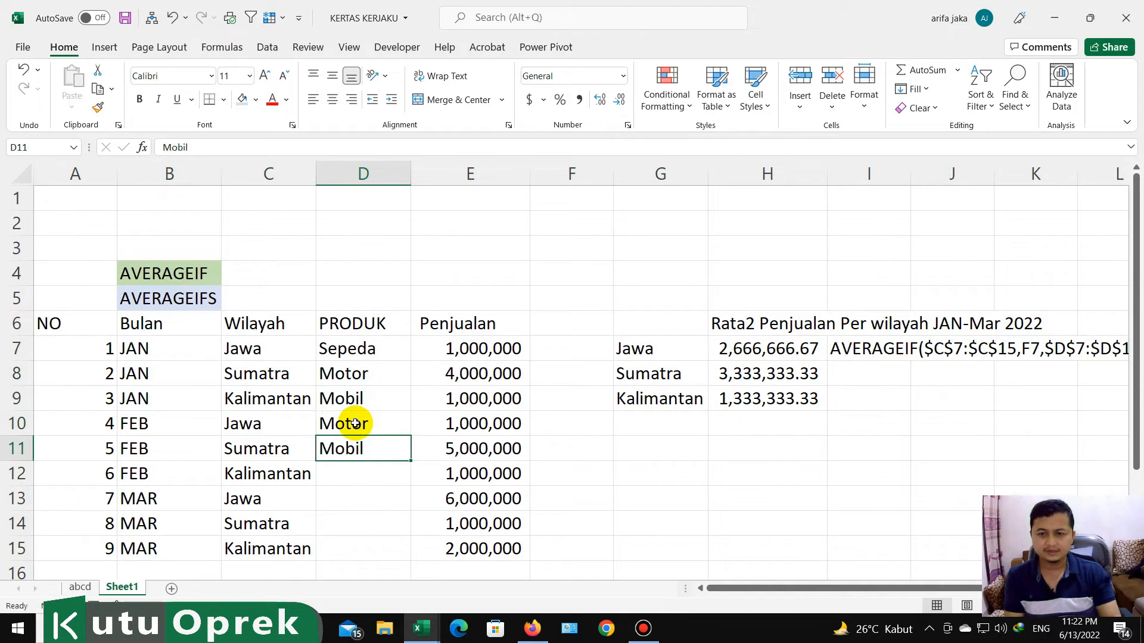
- Copy Sepeda from D7 into D12
{"action": "key", "text": "Up"}
{"action": "key", "text": "Up"}
{"action": "key", "text": "Up"}
{"action": "key", "text": "Up"}
{"action": "key", "text": "ctrl+c"}
{"action": "key", "text": "Down"}
{"action": "key", "text": "Down"}
{"action": "key", "text": "Down"}
{"action": "key", "text": "Down"}
{"action": "key", "text": "Down"}
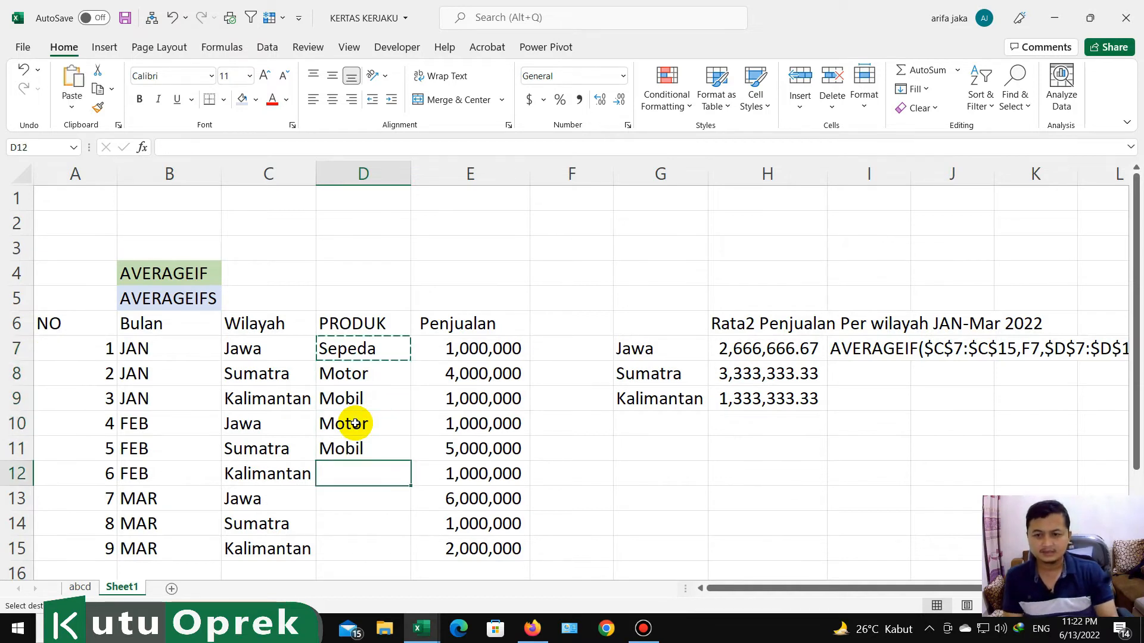
{"action": "key", "text": "Return"}
- Copy Mobil from D9 into D13
{"action": "key", "text": "Up"}
{"action": "key", "text": "Up"}
{"action": "key", "text": "Up"}
{"action": "key", "text": "ctrl+c"}
{"action": "key", "text": "Down"}
{"action": "key", "text": "Down"}
{"action": "key", "text": "Down"}
{"action": "key", "text": "Down"}
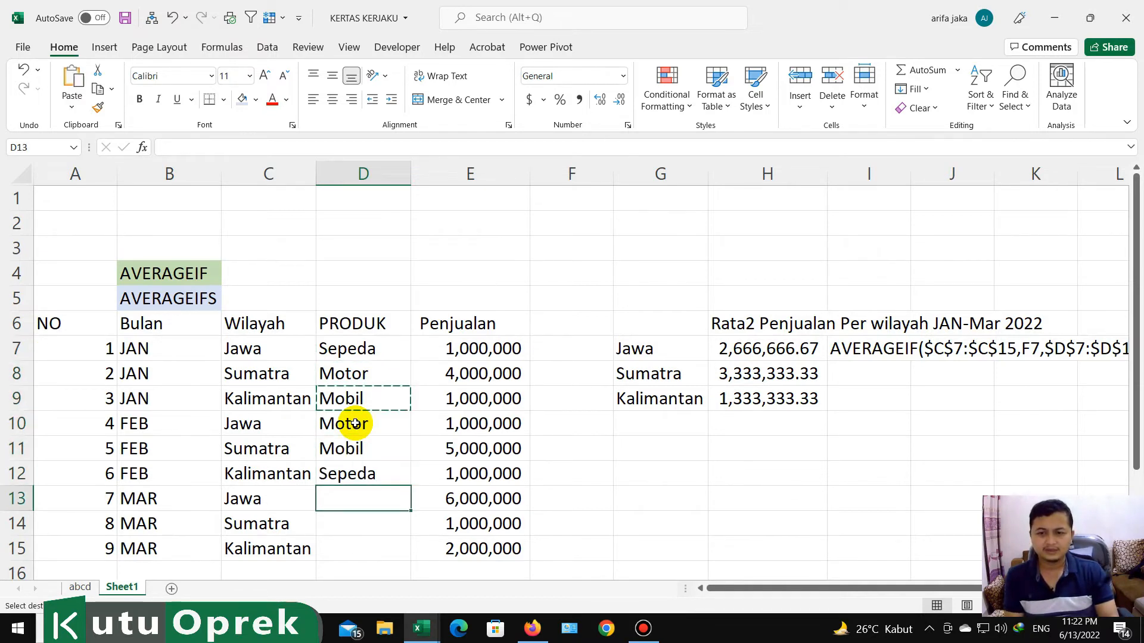
{"action": "key", "text": "Return"}
- Copy Sepeda from D12 into D14 and D15 to complete the PRODUK column
{"action": "key", "text": "Up"}
{"action": "key", "text": "ctrl+c"}
{"action": "key", "text": "Down"}
{"action": "key", "text": "Down"}
{"action": "key", "text": "Return"}
{"action": "key", "text": "ctrl+c"}
{"action": "key", "text": "Down"}
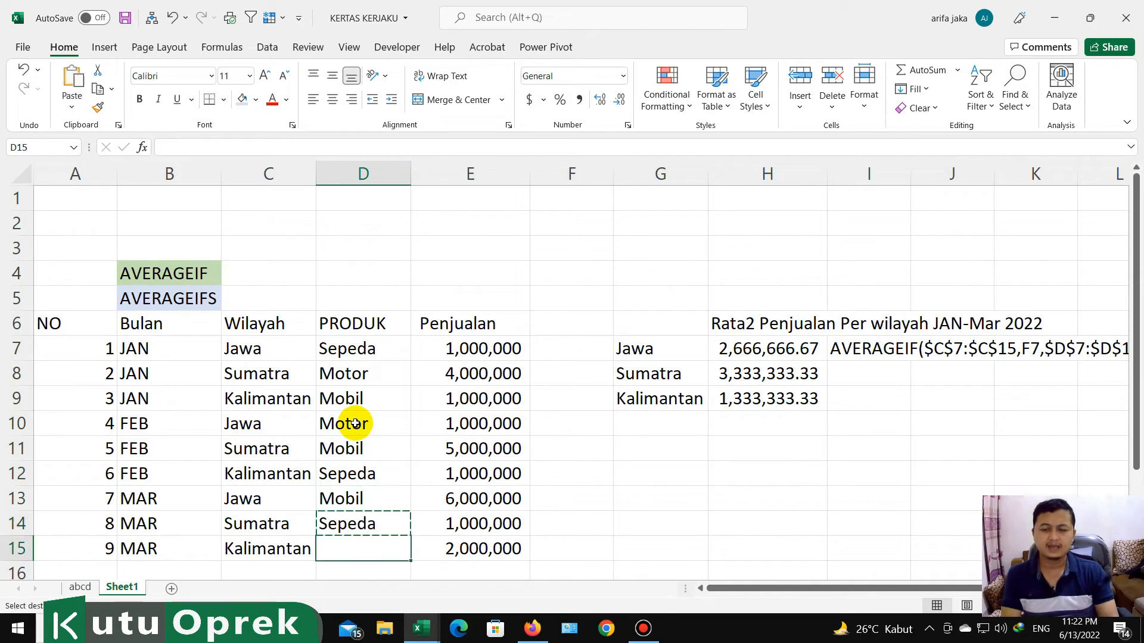
{"action": "key", "text": "Return"}
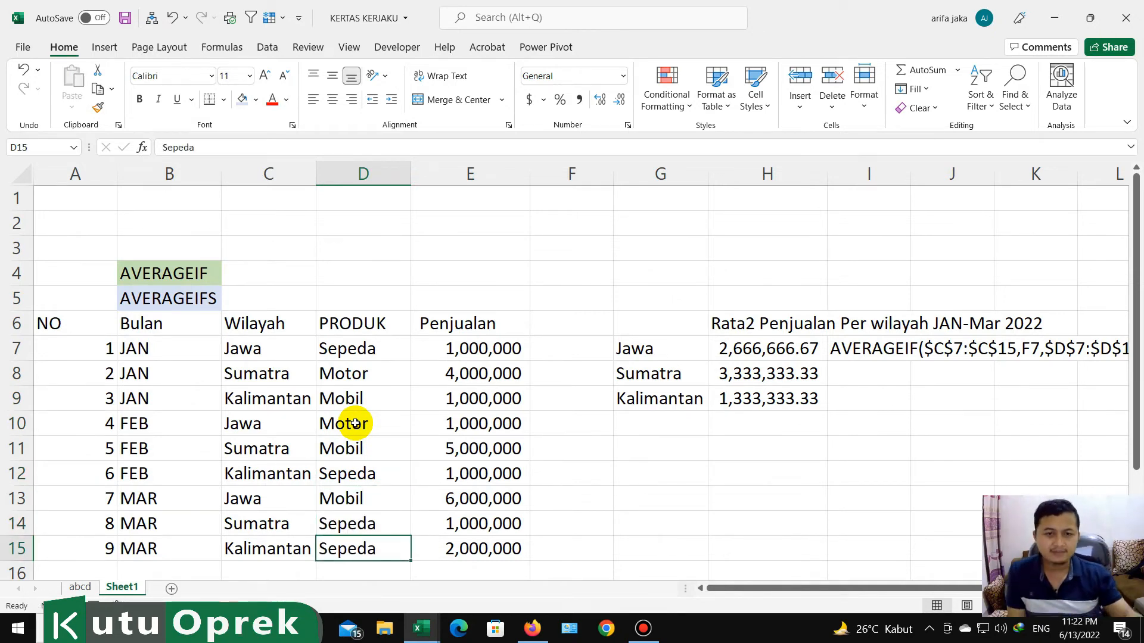
- Delete columns F through J, which hold the old AVERAGEIF summary by region
{"action": "left_click_drag", "start_coordinate": [242, 346], "coordinate": [346, 539]}
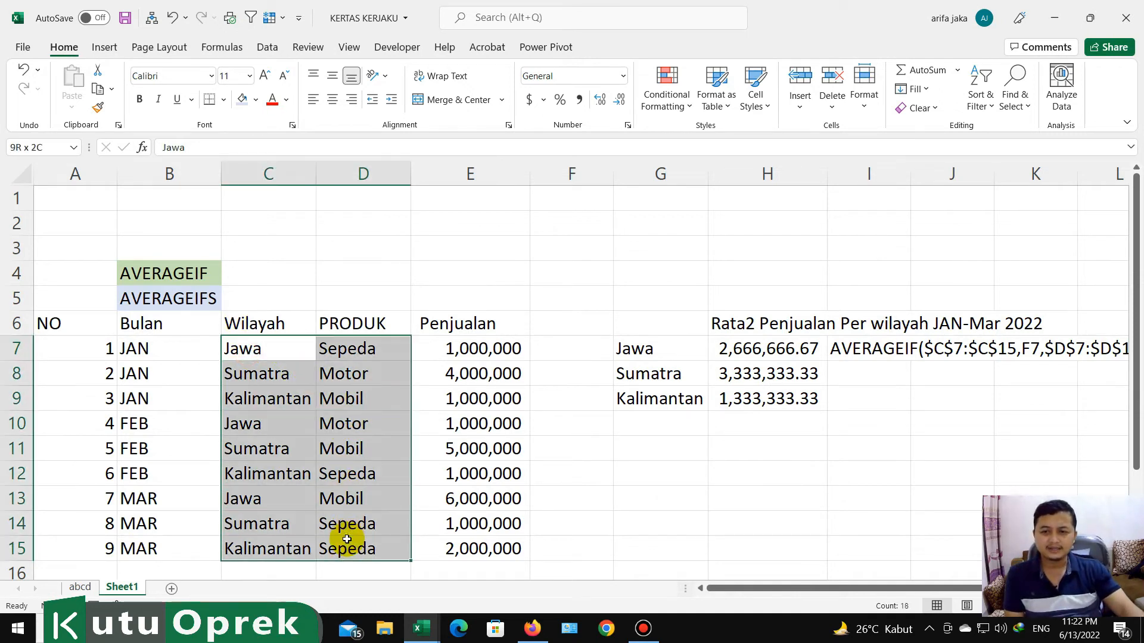
{"action": "key", "text": "ctrl+c"}
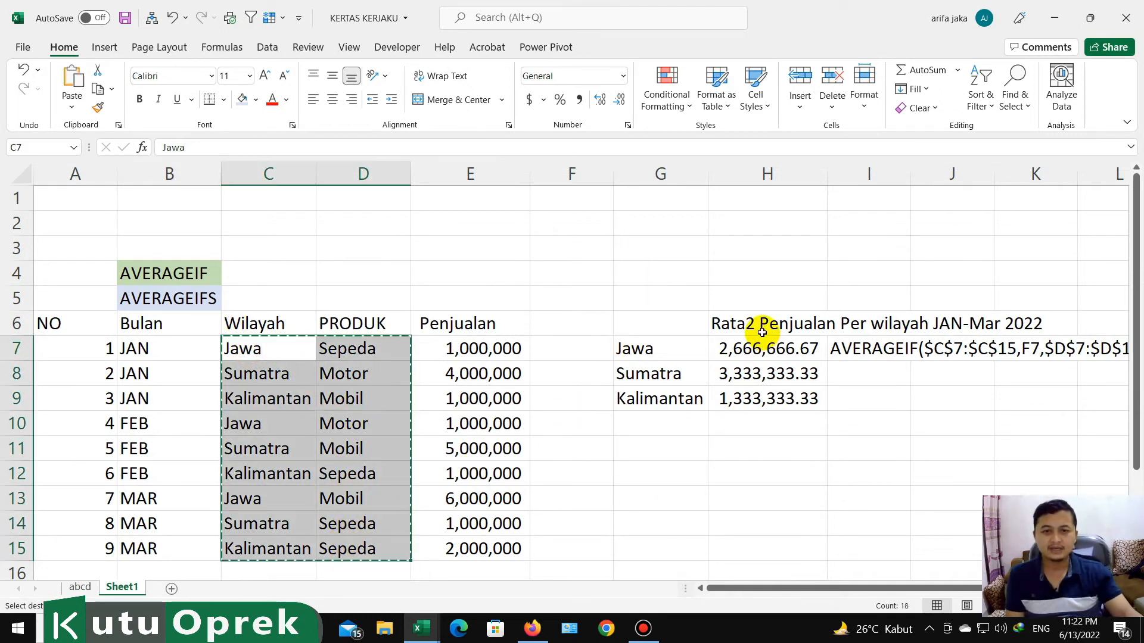
{"action": "left_click", "coordinate": [592, 178]}
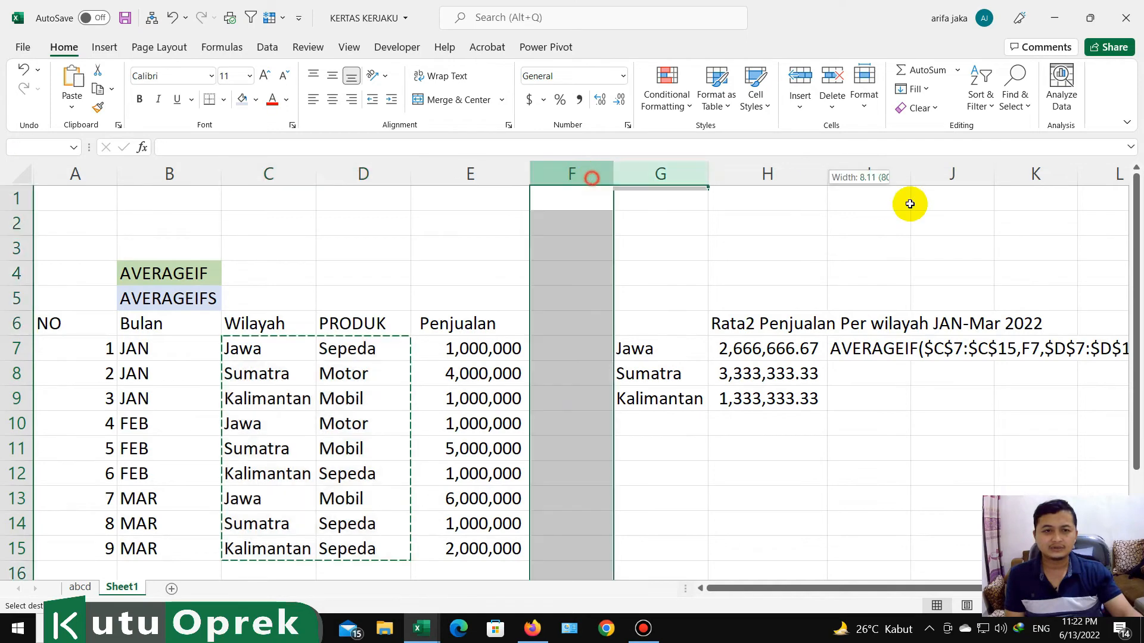
{"action": "left_click_drag", "start_coordinate": [909, 204], "coordinate": [920, 207]}
{"action": "right_click", "coordinate": [796, 270]}
{"action": "left_click", "coordinate": [652, 380]}
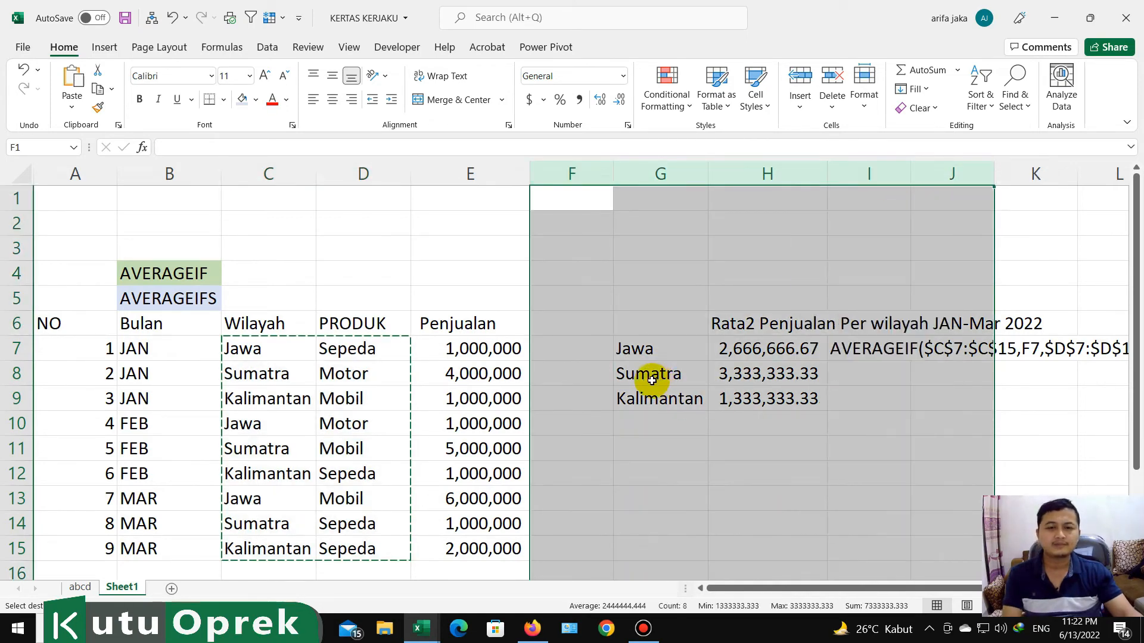
{"action": "right_click", "coordinate": [656, 381]}
{"action": "left_click", "coordinate": [686, 233]}
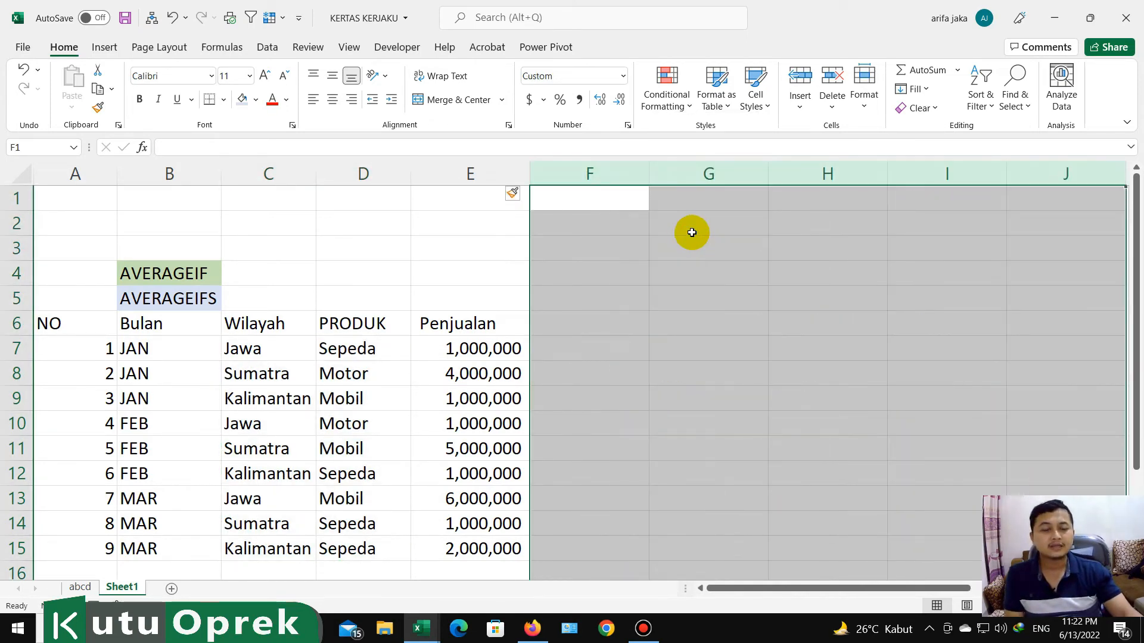
- Copy the Wilayah and PRODUK entries in C7:D15 and paste them starting at G7
{"action": "left_click", "coordinate": [247, 348]}
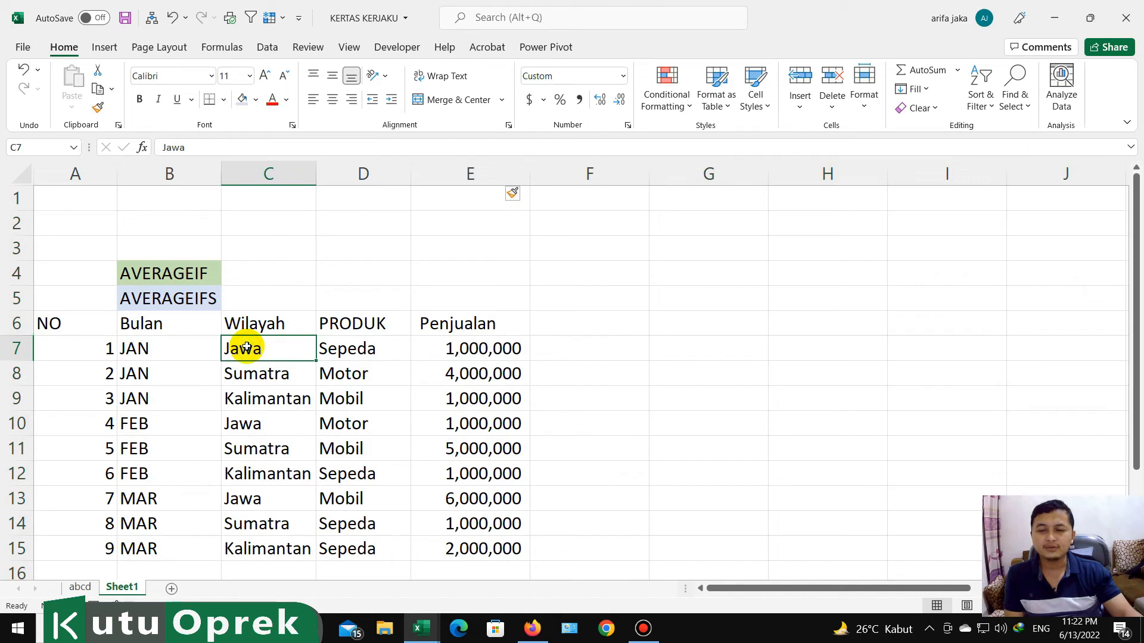
{"action": "left_click_drag", "start_coordinate": [246, 347], "coordinate": [331, 544]}
{"action": "key", "text": "ctrl+c"}
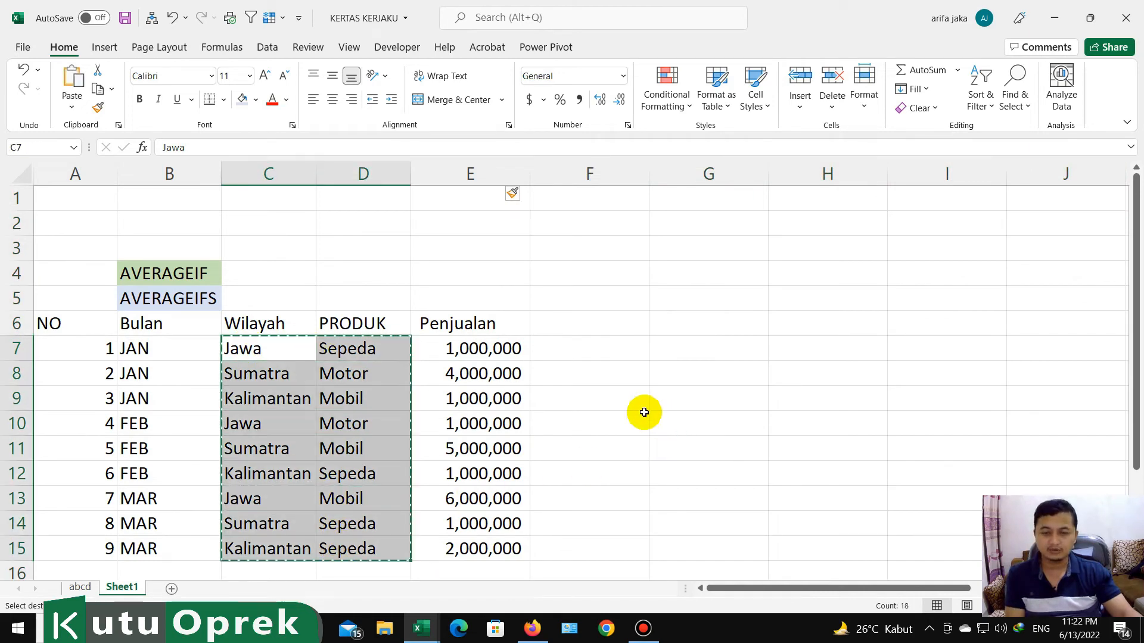
{"action": "left_click", "coordinate": [655, 348]}
{"action": "key", "text": "ctrl+v"}
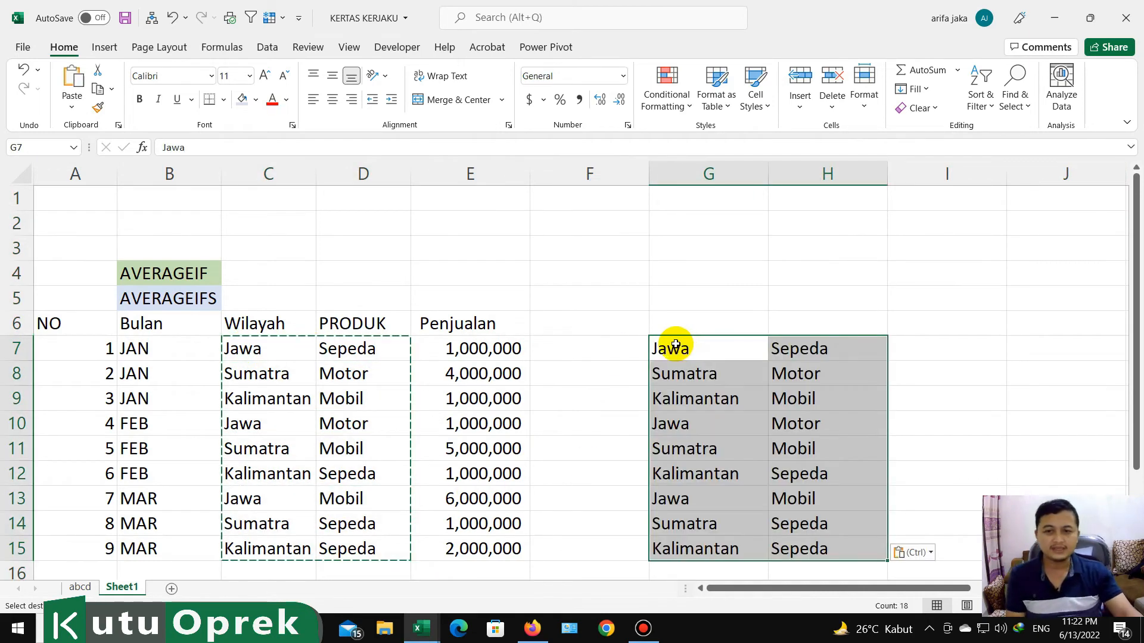
- Try removing duplicate region and product pairs from G7:H15, comparing columns G and H without headers
{"action": "key", "text": "alt+a"}
{"action": "key", "text": "m"}
{"action": "key", "text": "Tab"}
{"action": "key", "text": "Tab"}
{"action": "key", "text": "Tab"}
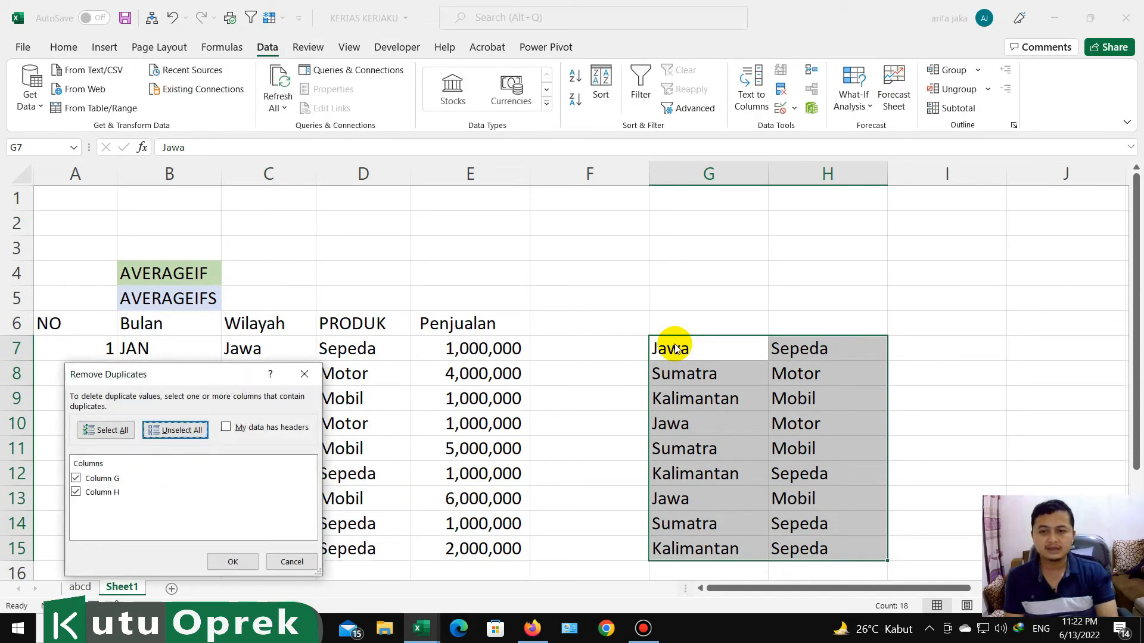
{"action": "key", "text": "Return"}
{"action": "key", "text": "Return"}
- Restore the full nine-row list of regions and products in G7:H15
{"action": "left_click", "coordinate": [675, 346]}
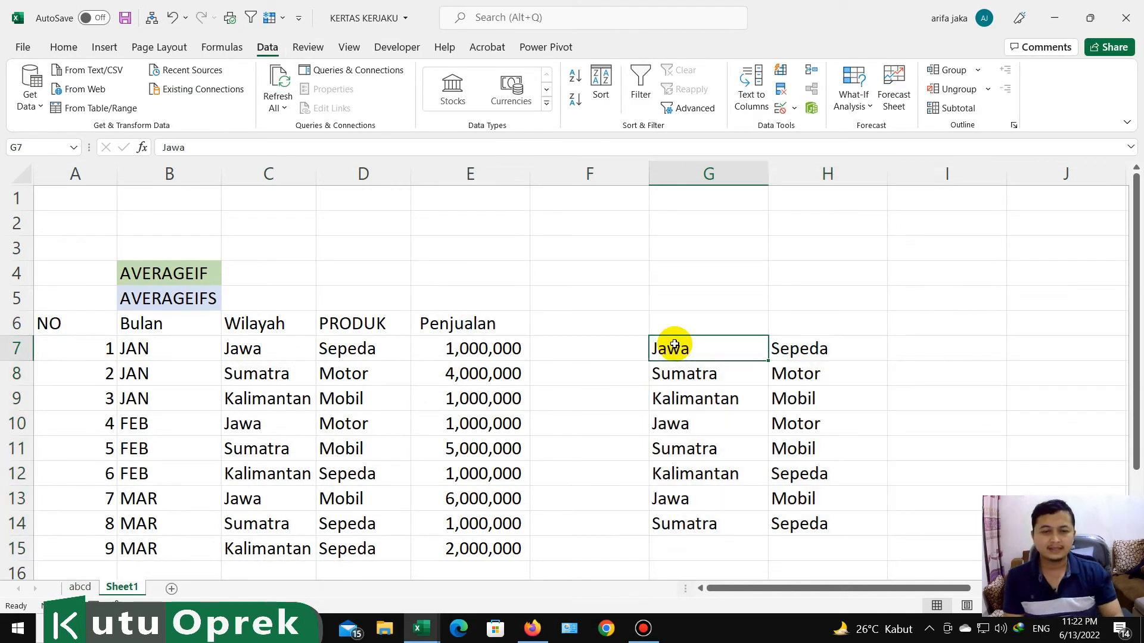
{"action": "key", "text": "ctrl+v"}
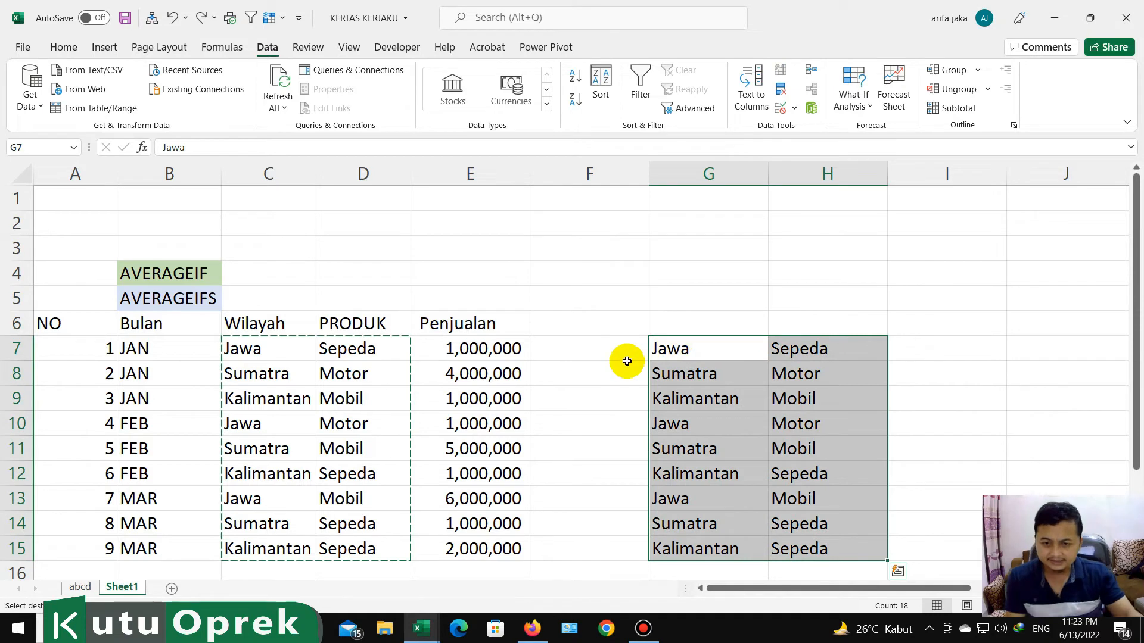
{"action": "key", "text": "Escape"}
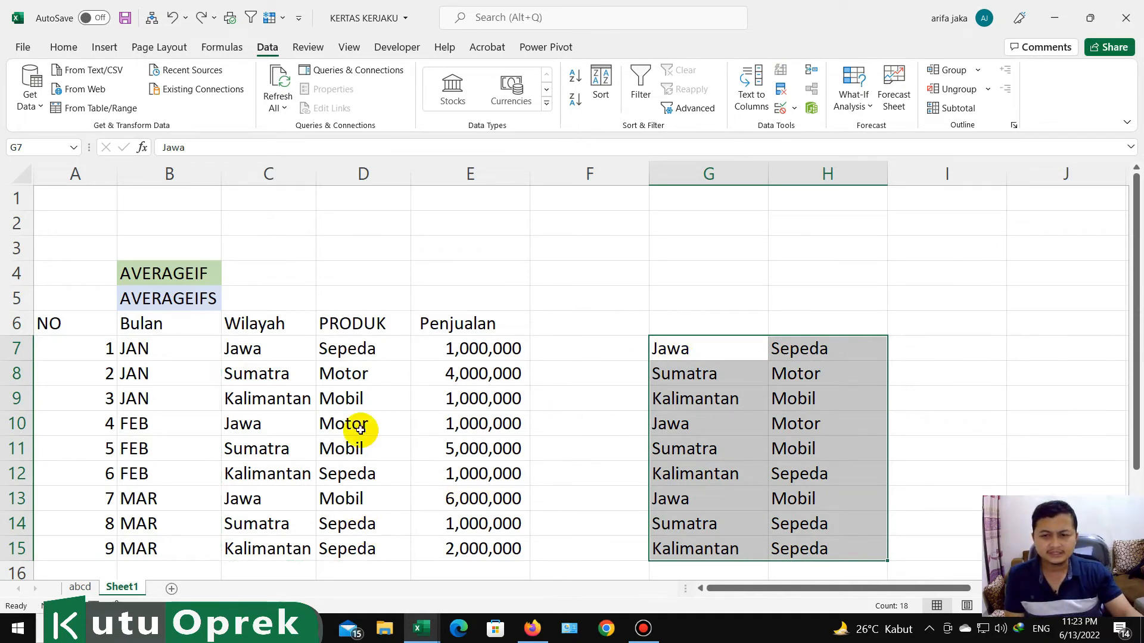
- Replace the product in D10 with Sepeda, copied from D7
{"action": "left_click", "coordinate": [358, 374]}
{"action": "left_click", "coordinate": [369, 348]}
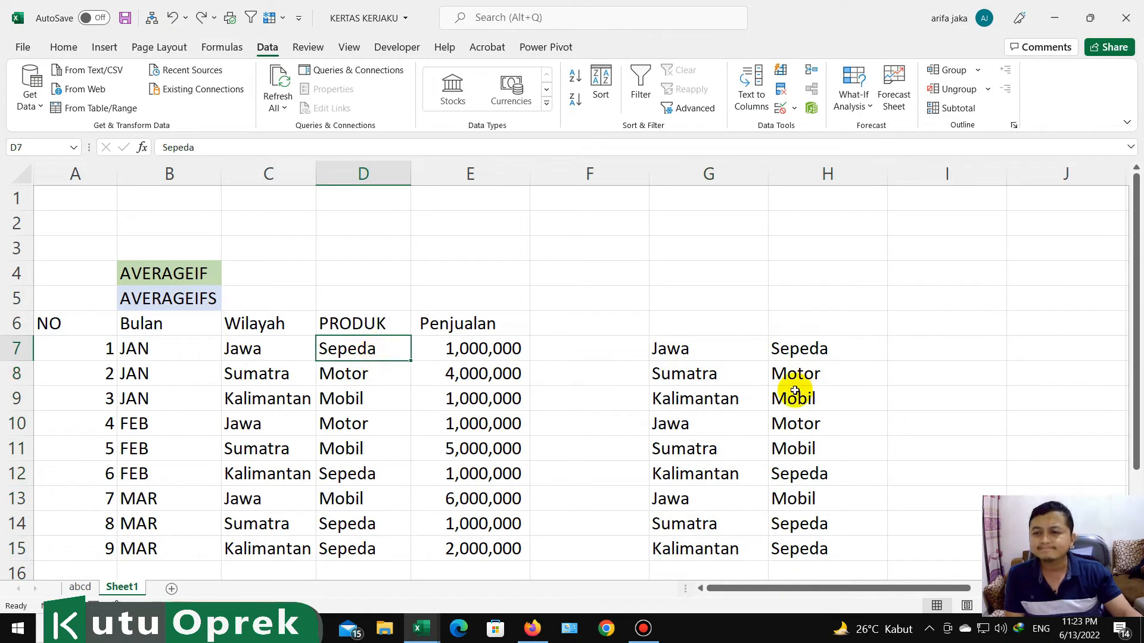
{"action": "key", "text": "Down"}
{"action": "key", "text": "Down"}
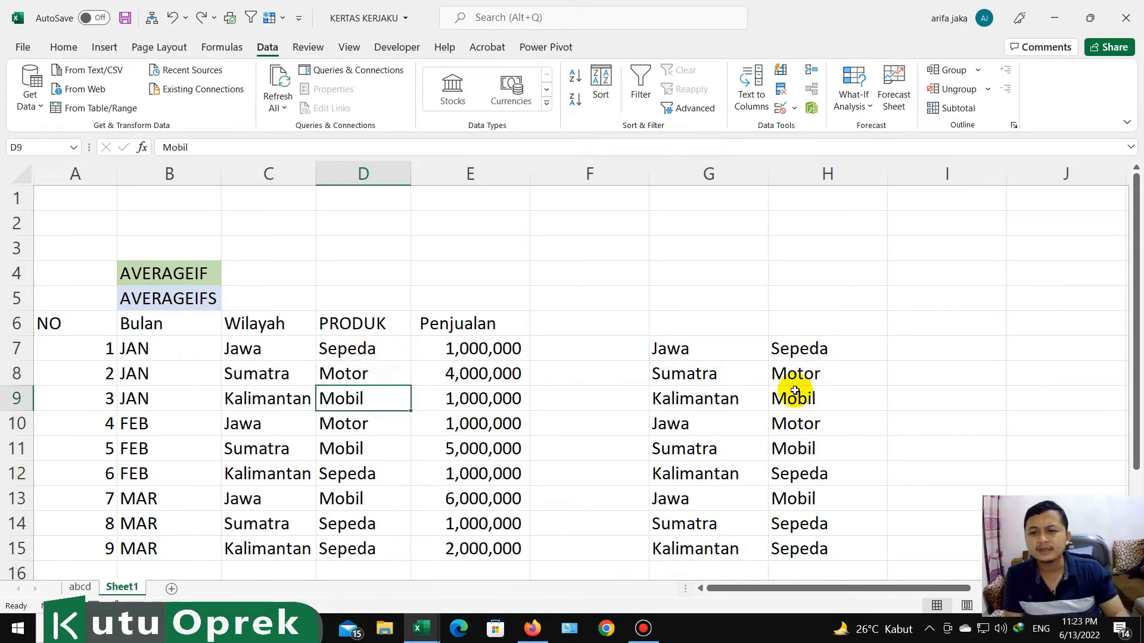
{"action": "key", "text": "Up"}
{"action": "key", "text": "Up"}
{"action": "key", "text": "ctrl+c"}
{"action": "key", "text": "Down"}
{"action": "key", "text": "Down"}
{"action": "key", "text": "Down"}
{"action": "key", "text": "Return"}
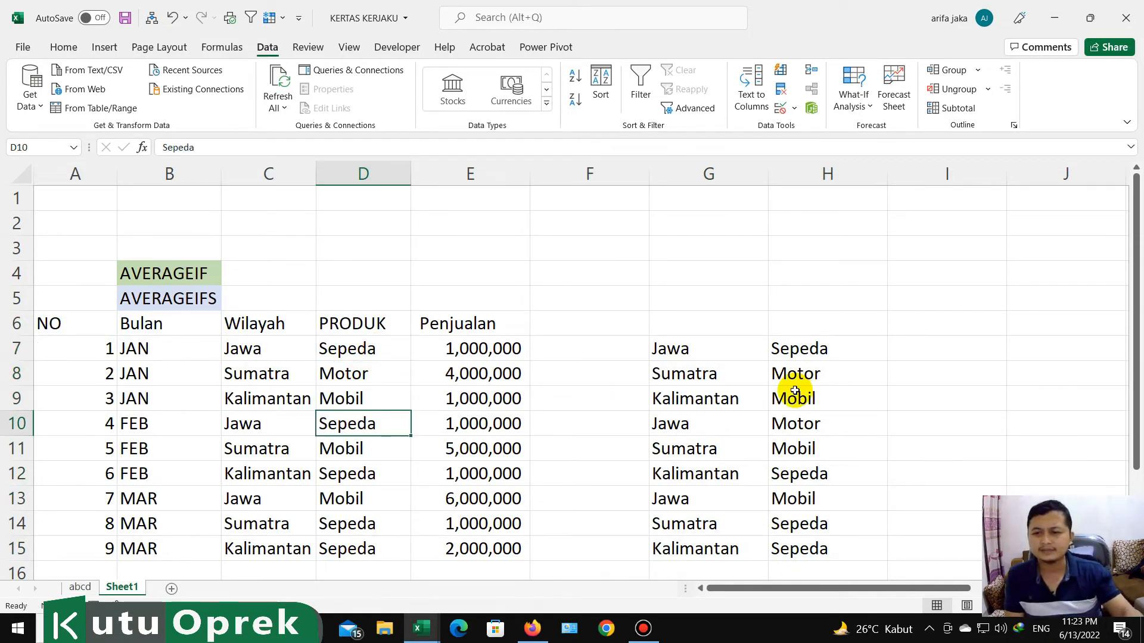
{"action": "left_click", "coordinate": [353, 380]}
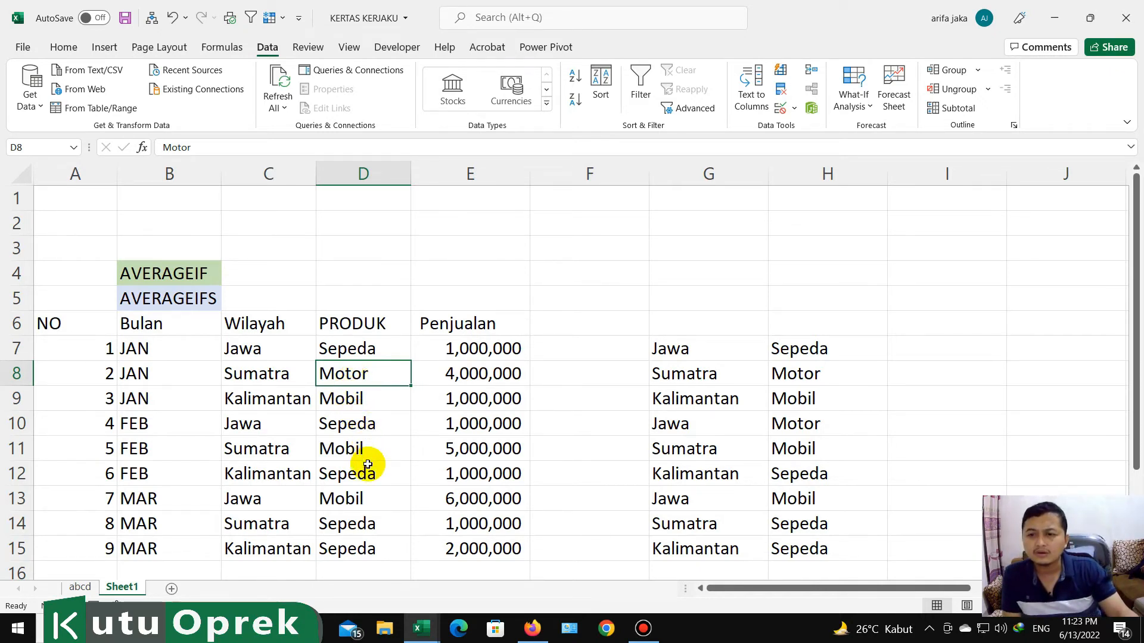
{"action": "left_click", "coordinate": [360, 404]}
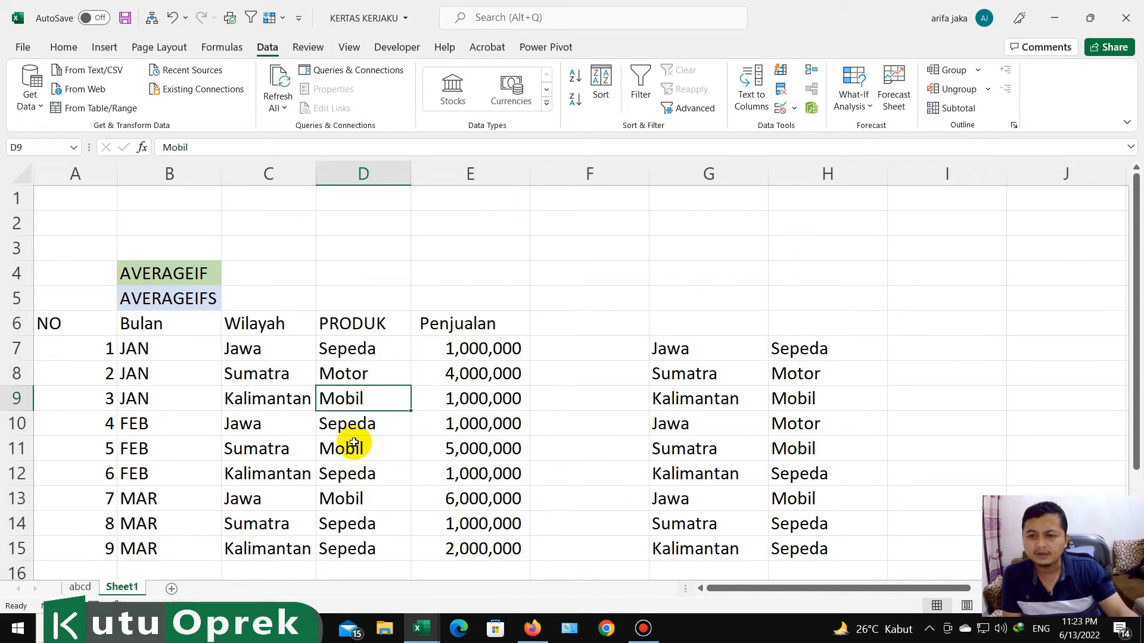
{"action": "left_click", "coordinate": [351, 475]}
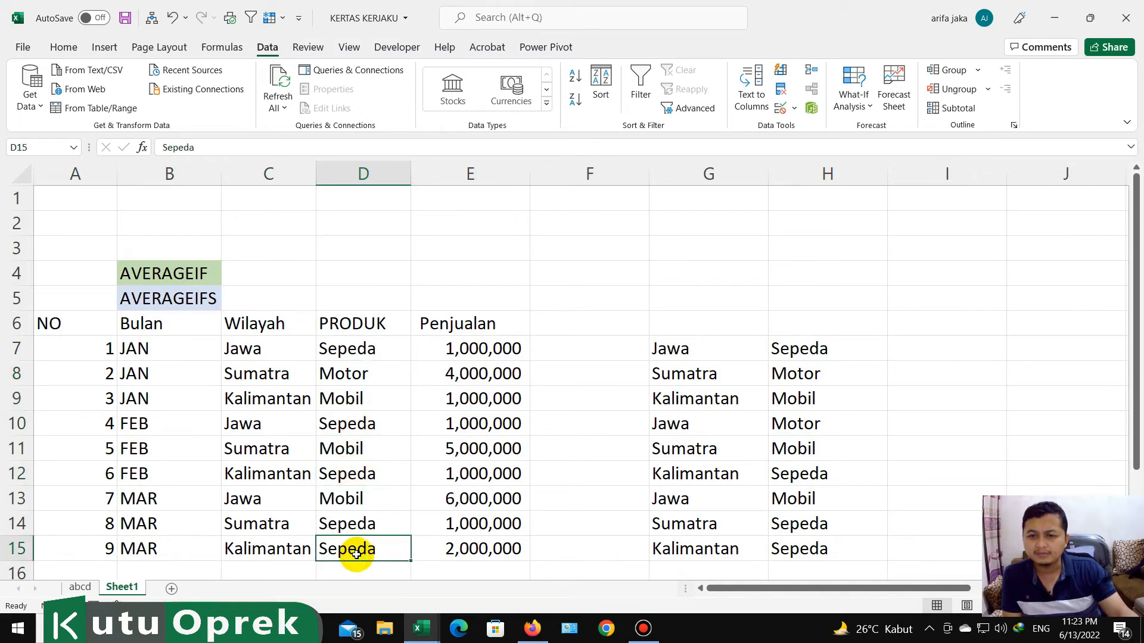
- Copy the updated Wilayah and PRODUK entries in C7:D15 over the list starting at G7
{"action": "left_click_drag", "start_coordinate": [301, 349], "coordinate": [353, 548]}
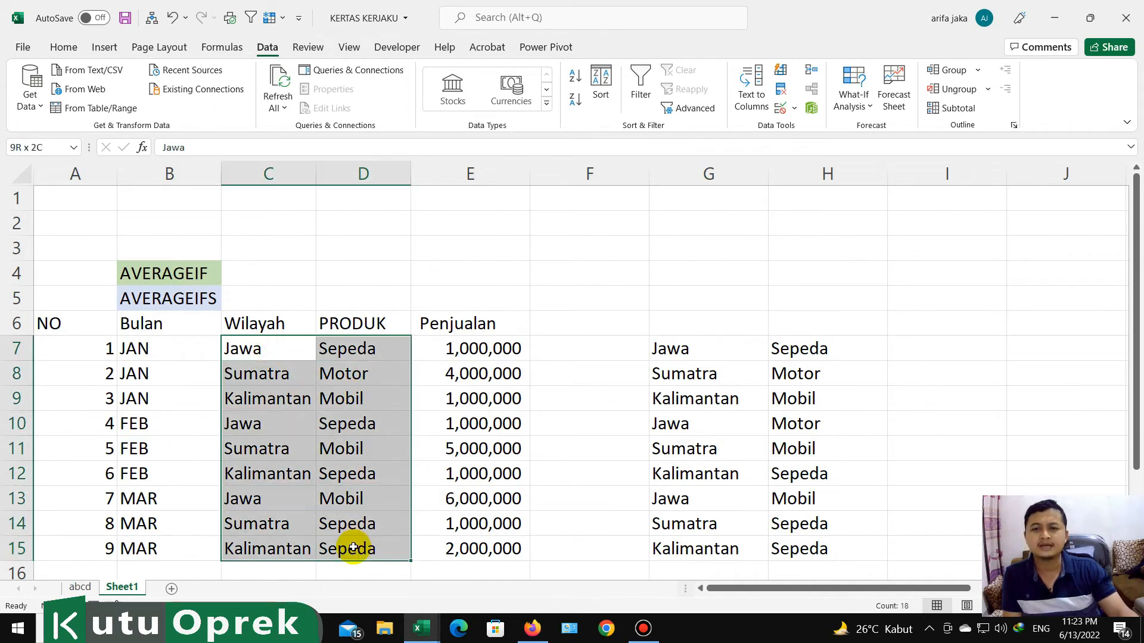
{"action": "key", "text": "ctrl+c"}
{"action": "left_click", "coordinate": [669, 350]}
{"action": "key", "text": "Up"}
{"action": "key", "text": "Down"}
{"action": "key", "text": "ctrl+v"}
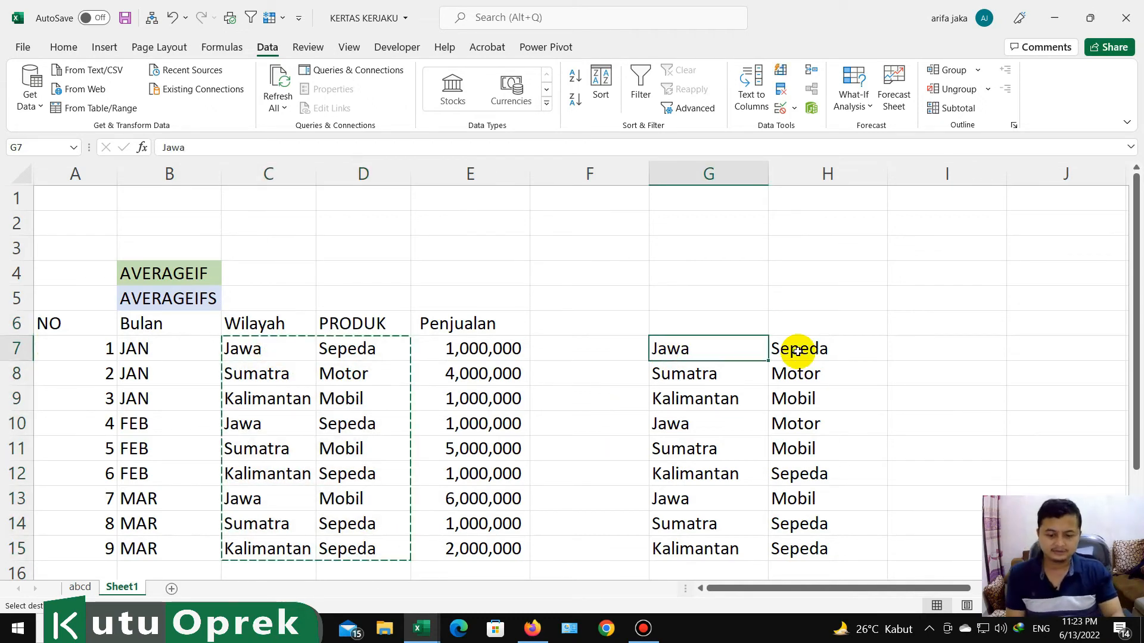
- Remove duplicate region and product pairs from G7:H15, comparing both columns without headers
{"action": "key", "text": "alt+a"}
{"action": "key", "text": "m"}
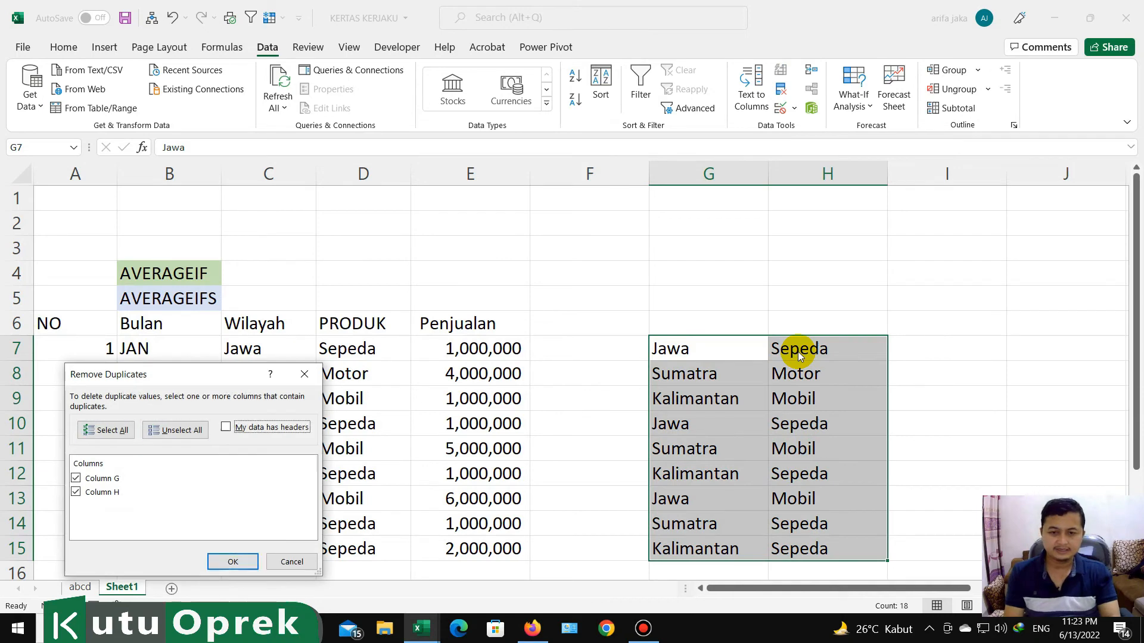
{"action": "key", "text": "Return"}
{"action": "key", "text": "Return"}
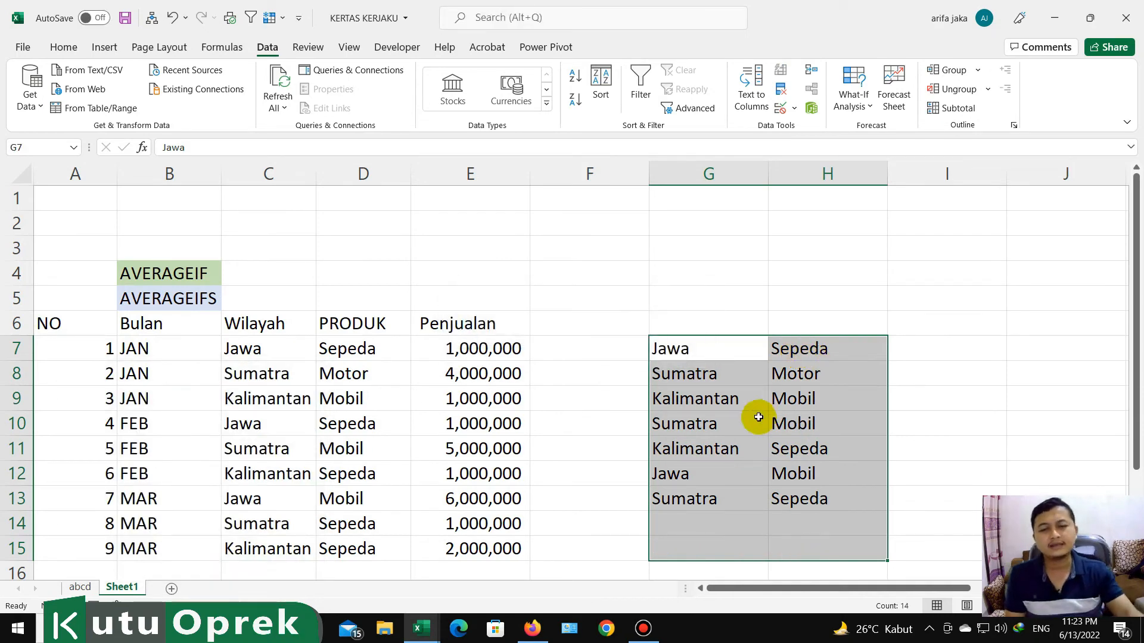
- Number the seven region and product pairs 1 to 7 in F7:F13, continuing the series down from the first entries
{"action": "left_click", "coordinate": [623, 350]}
{"action": "type", "text": "1"}
{"action": "key", "text": "Return"}
{"action": "type", "text": "2"}
{"action": "key", "text": "Return"}
{"action": "key", "text": "Return"}
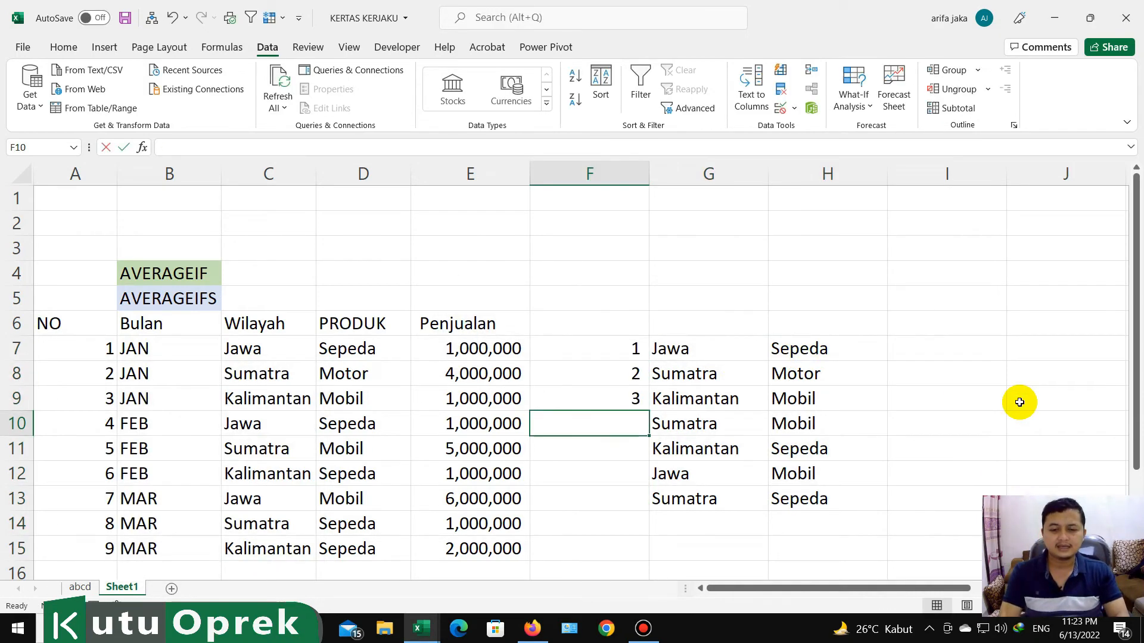
{"action": "key", "text": "Up"}
{"action": "key", "text": "shift+Down"}
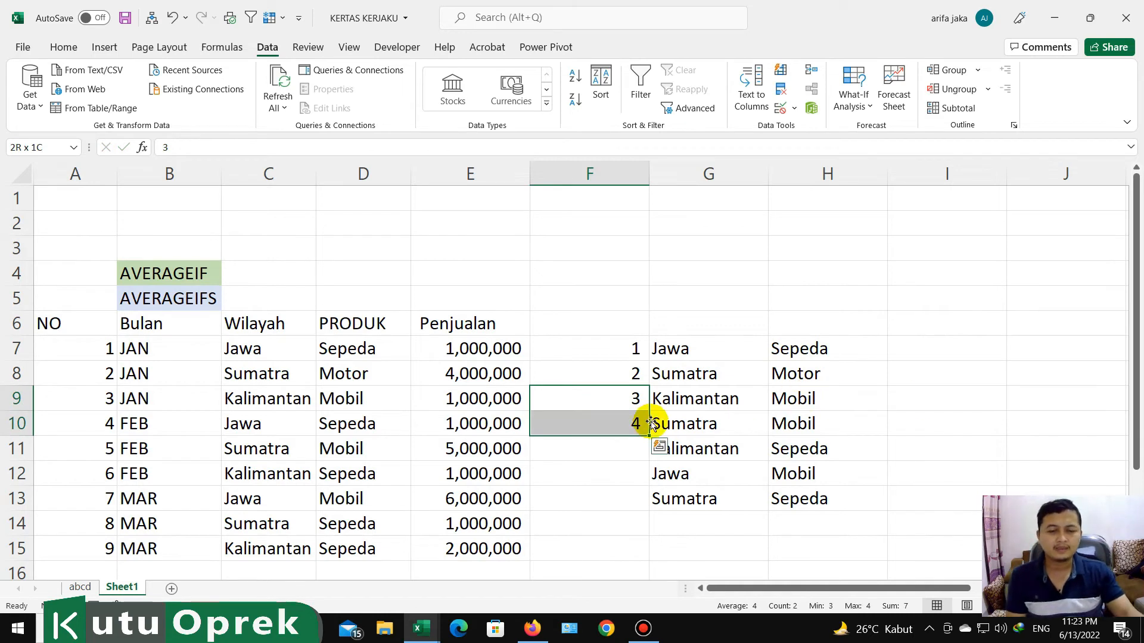
{"action": "left_click_drag", "start_coordinate": [651, 433], "coordinate": [643, 501]}
{"action": "left_click", "coordinate": [778, 448]}
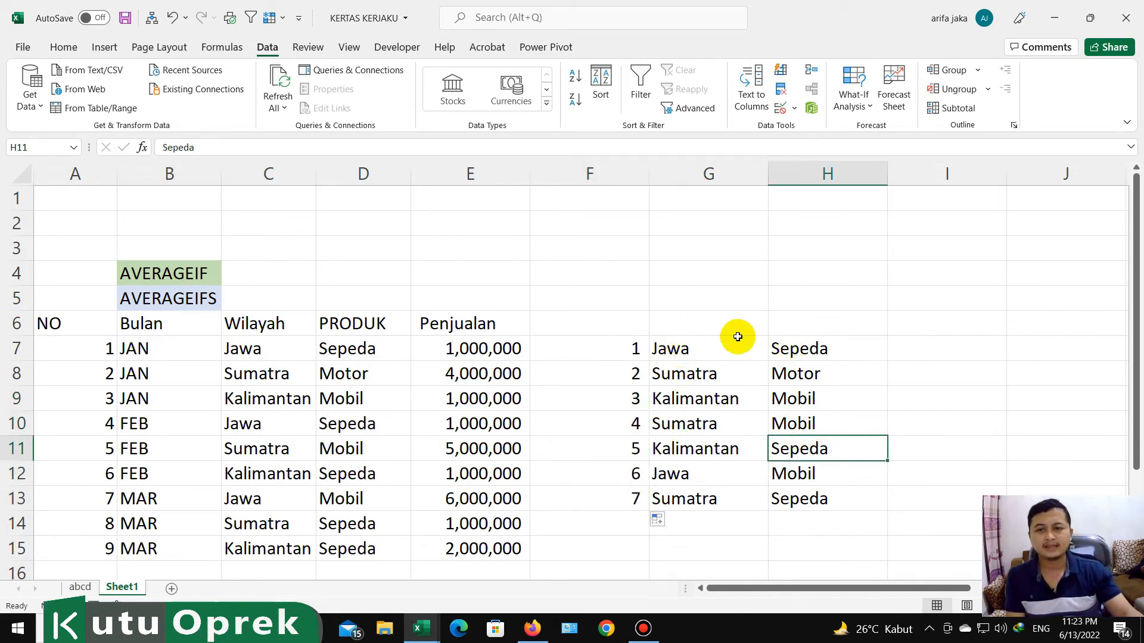
- Add the headers wilayah, Produk and penjualan above the summary list in G6:I6
{"action": "left_click", "coordinate": [711, 325]}
{"action": "type", "text": "wilayah"}
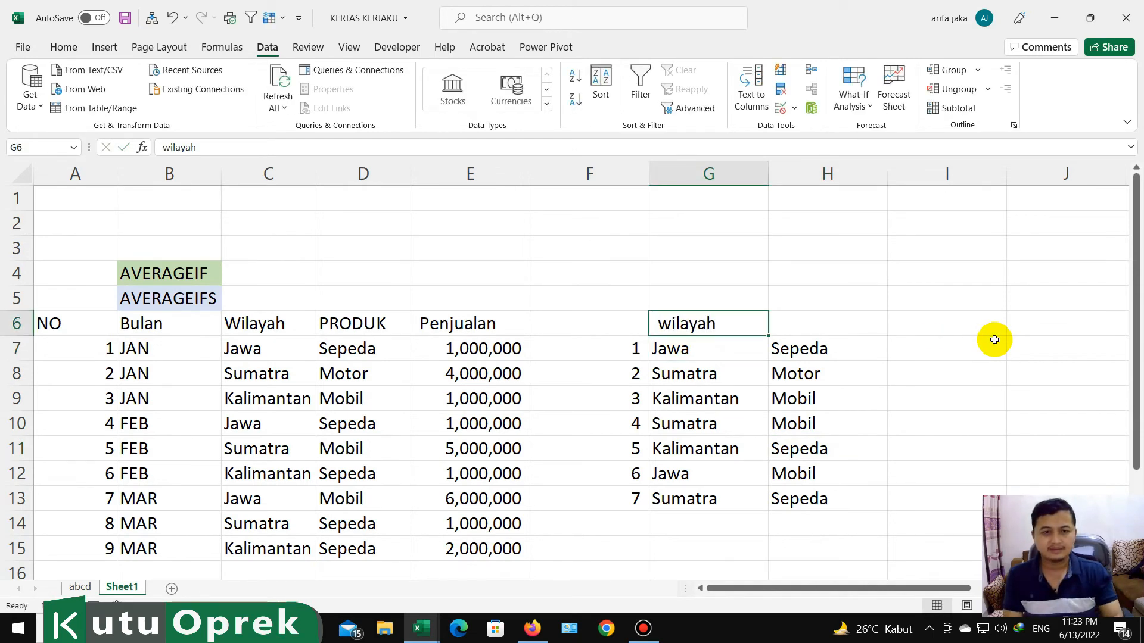
{"action": "key", "text": "Tab"}
{"action": "type", "text": "pr"}
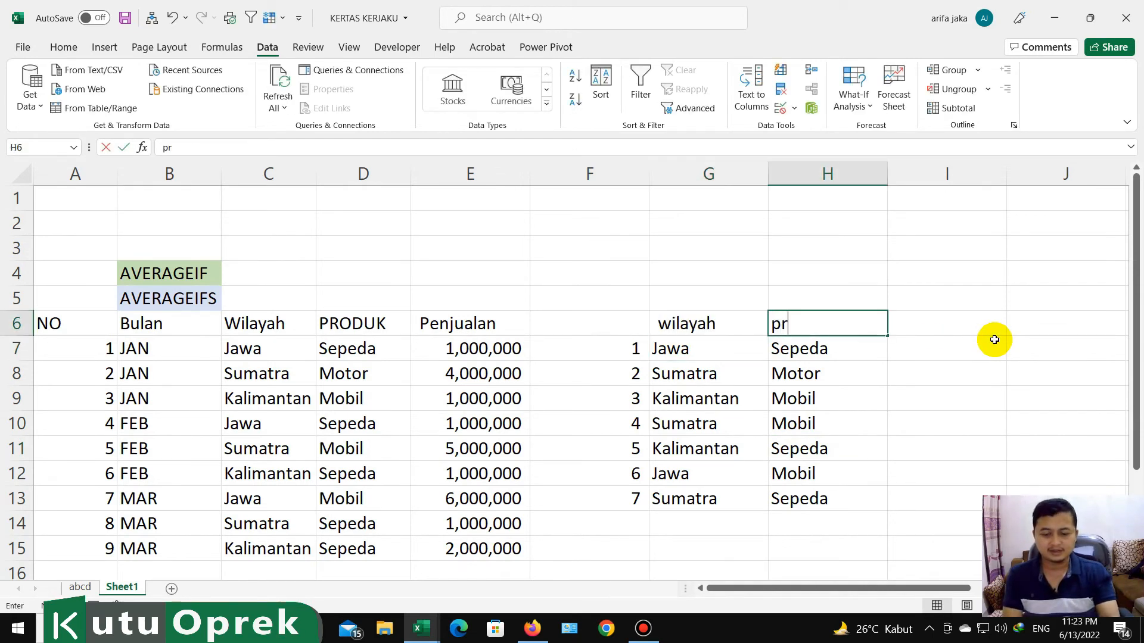
{"action": "type", "text": "udk"}
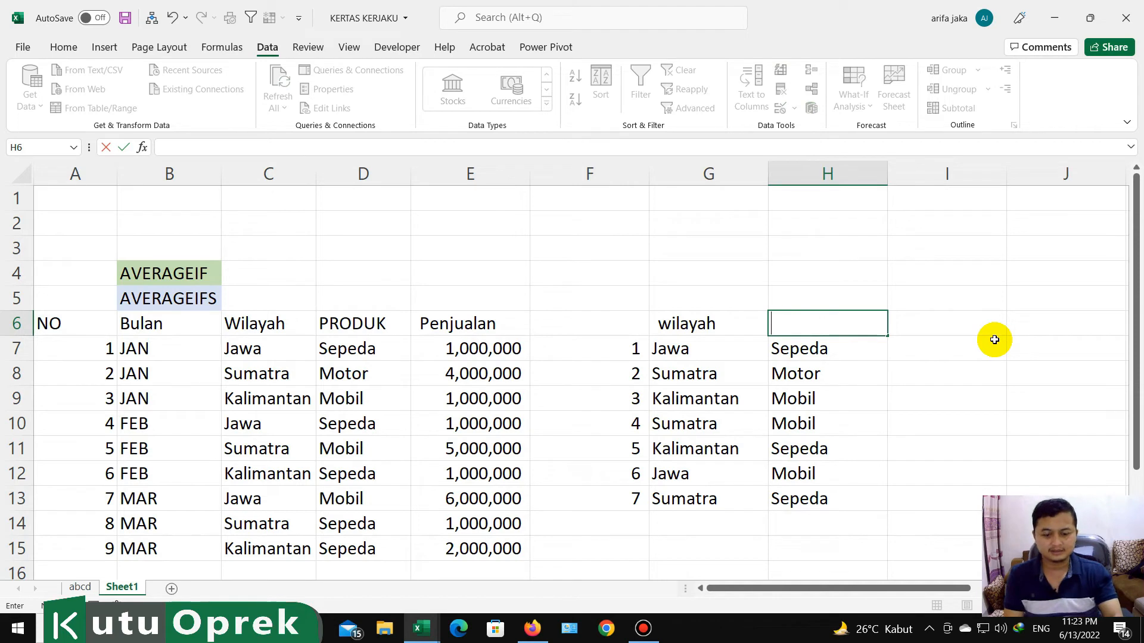
{"action": "type", "text": "k"}
{"action": "key", "text": "Return"}
{"action": "left_click", "coordinate": [994, 340]}
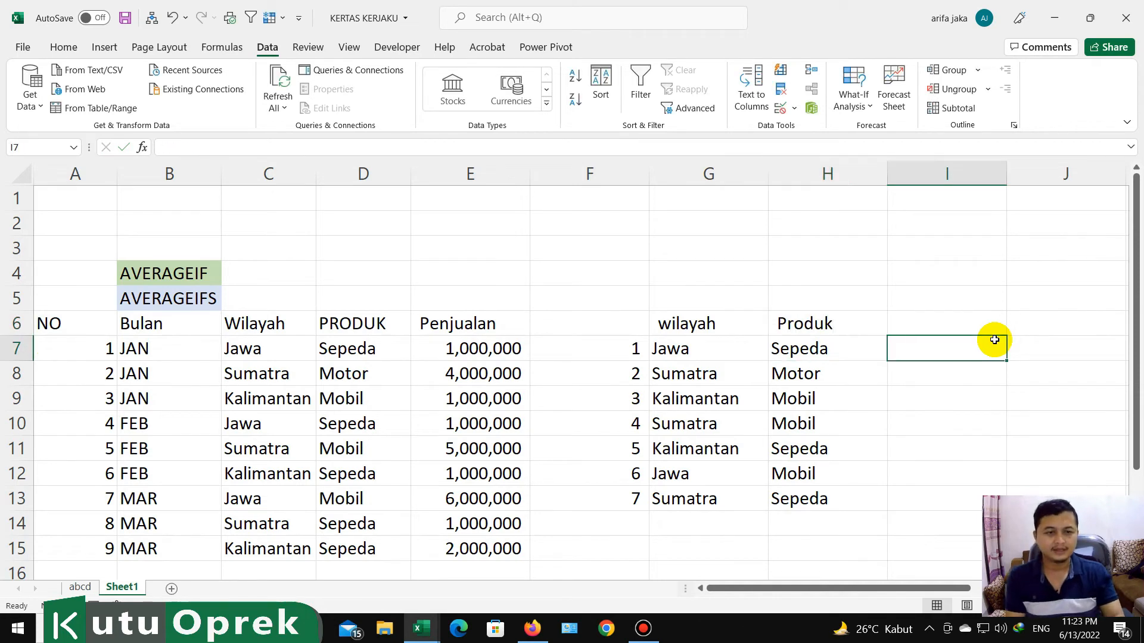
{"action": "key", "text": "Up"}
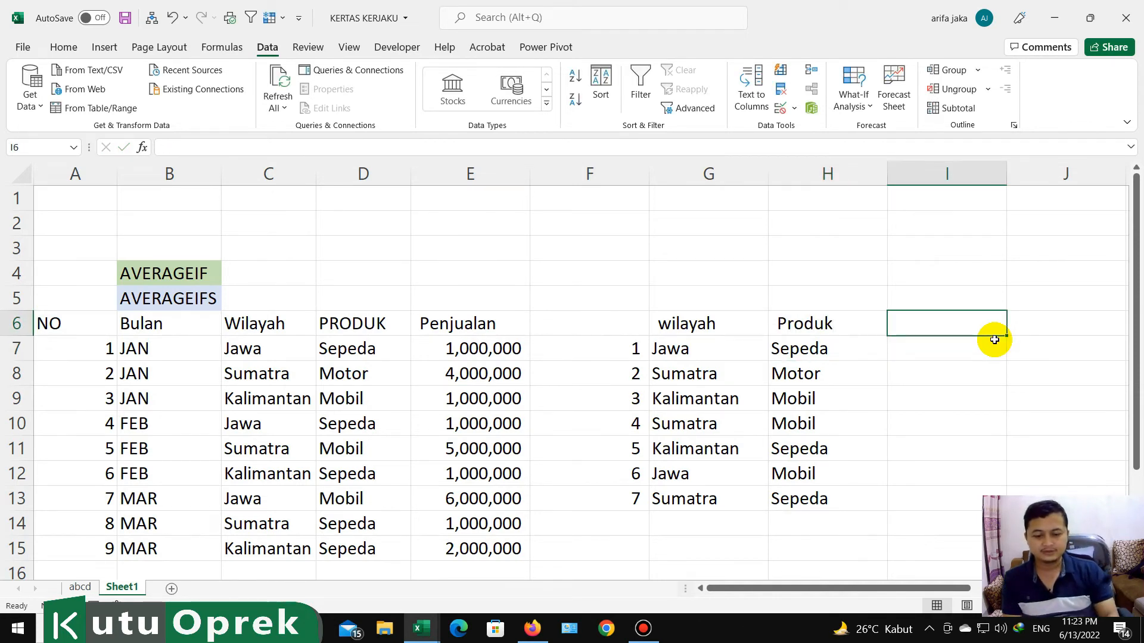
{"action": "type", "text": "penj"}
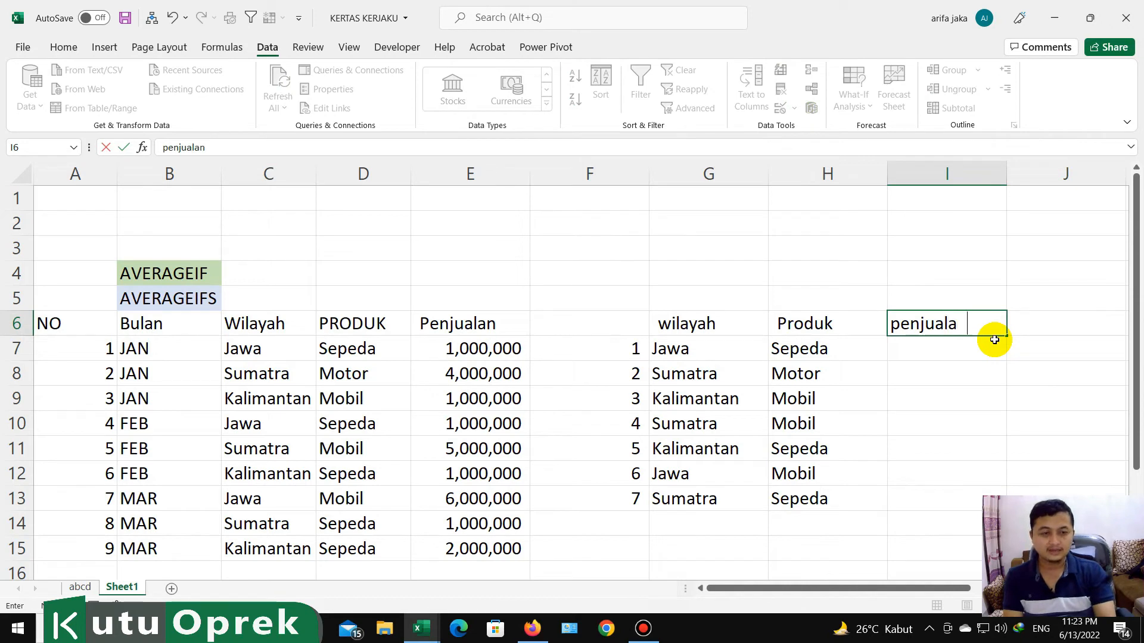
{"action": "type", "text": "ualan"}
{"action": "key", "text": "Return"}
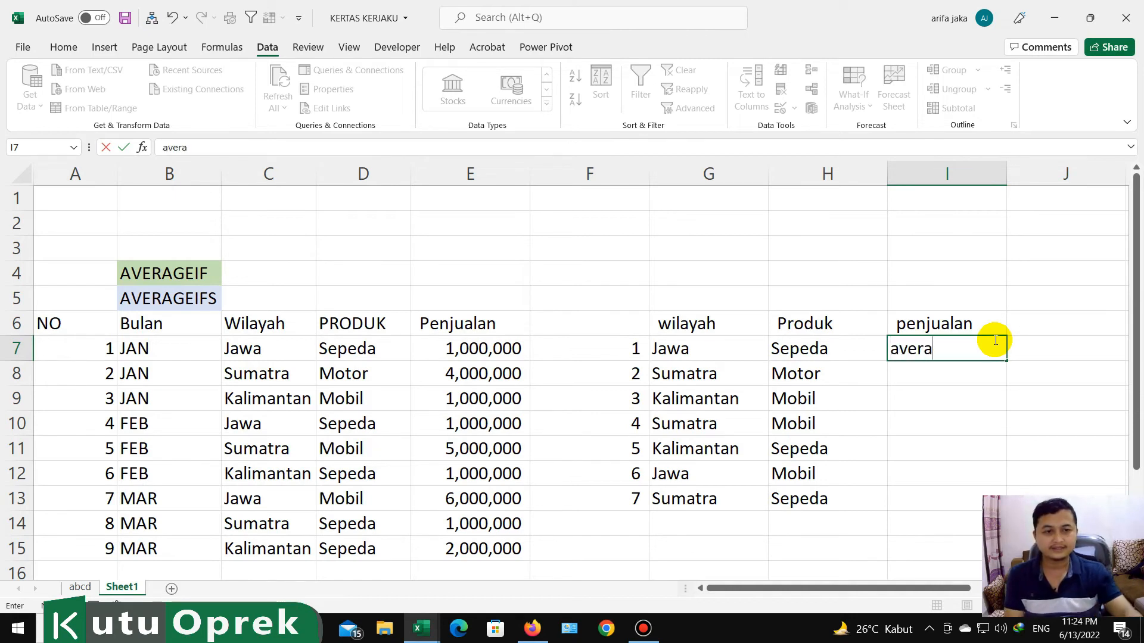
- Start an AVERAGEIFS formula in I7 with the absolute range $E$7:$E$15 as its average range
{"action": "type", "text": "=aver"}
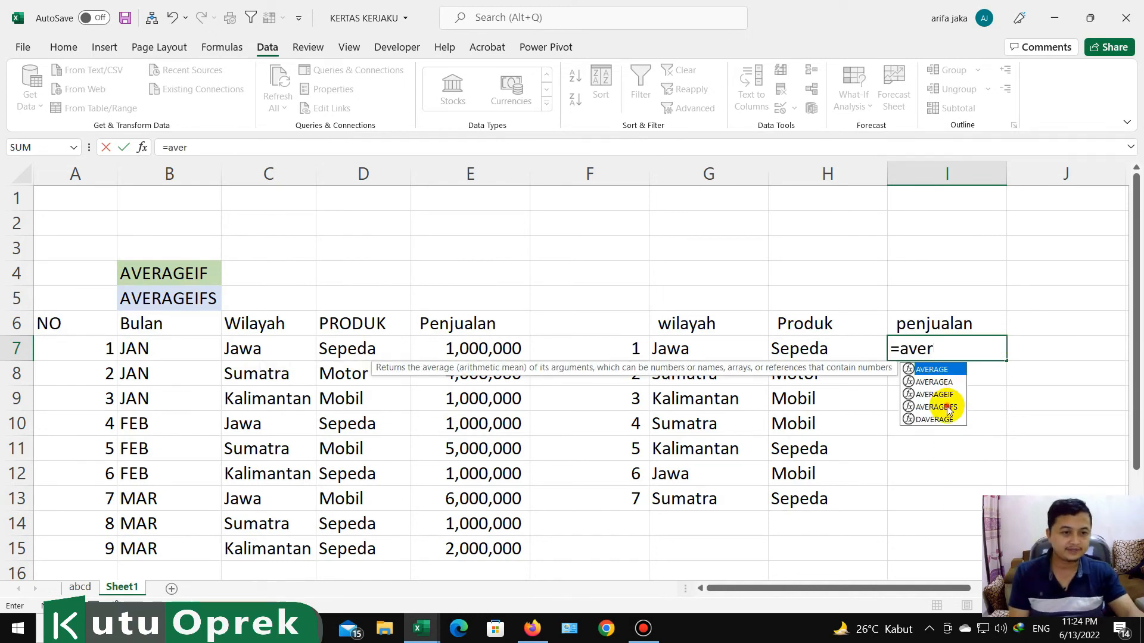
{"action": "double_click", "coordinate": [947, 407]}
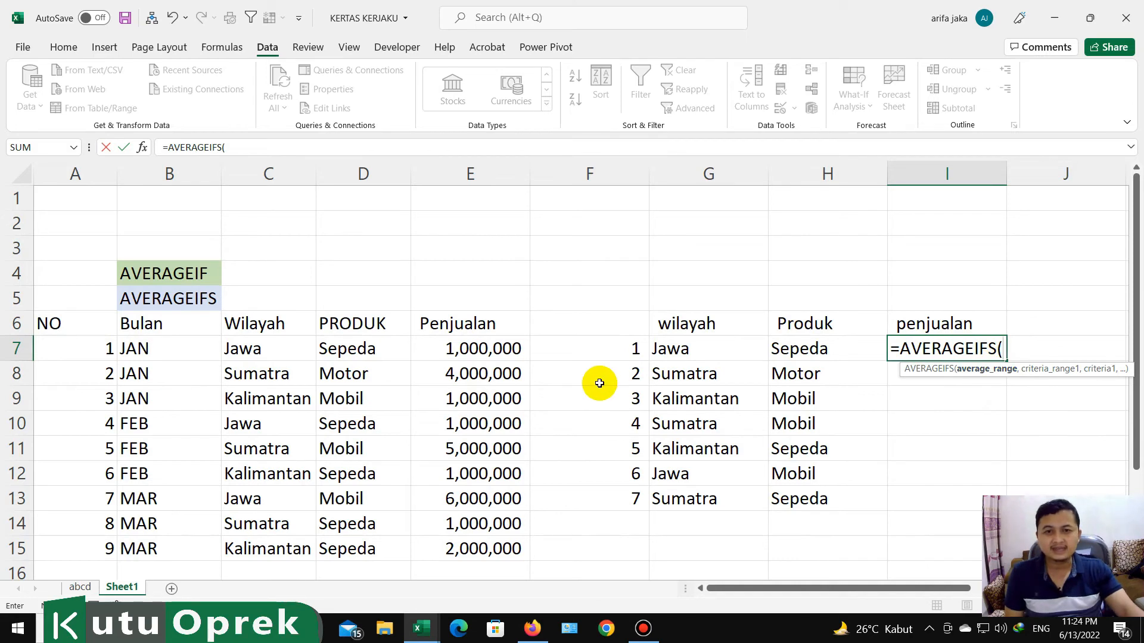
{"action": "left_click_drag", "start_coordinate": [301, 349], "coordinate": [292, 543]}
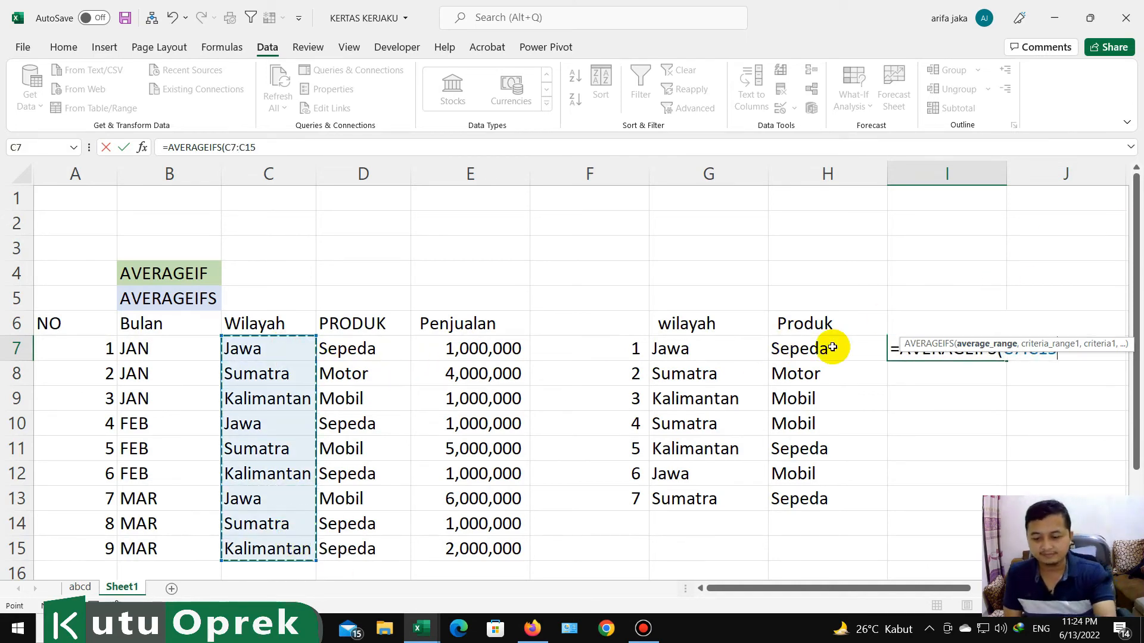
{"action": "key", "text": "F4"}
{"action": "type", "text": ","}
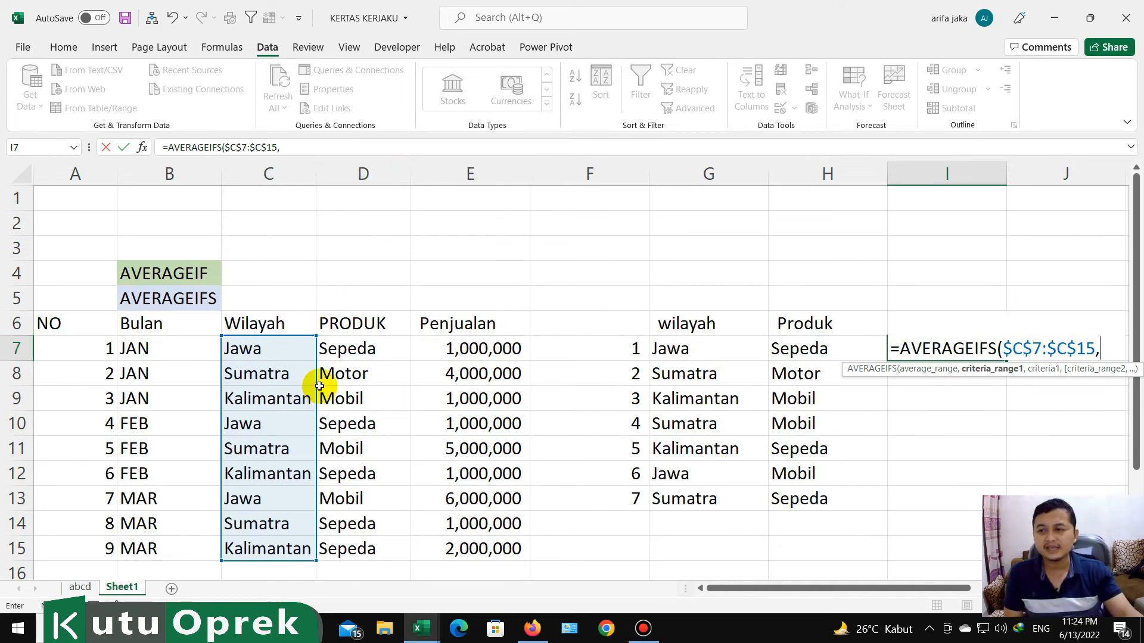
{"action": "left_click_drag", "start_coordinate": [318, 375], "coordinate": [449, 369]}
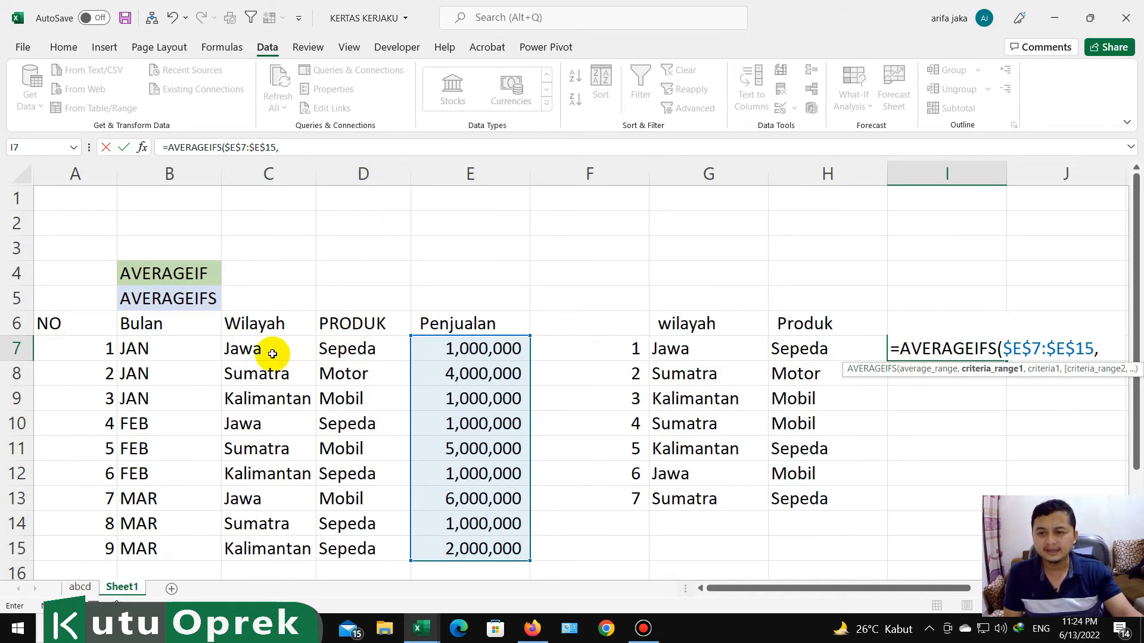
- Add the first condition to the I7 formula, matching the Wilayah range $C$7:$C$15 against G7
{"action": "left_click_drag", "start_coordinate": [264, 348], "coordinate": [250, 544]}
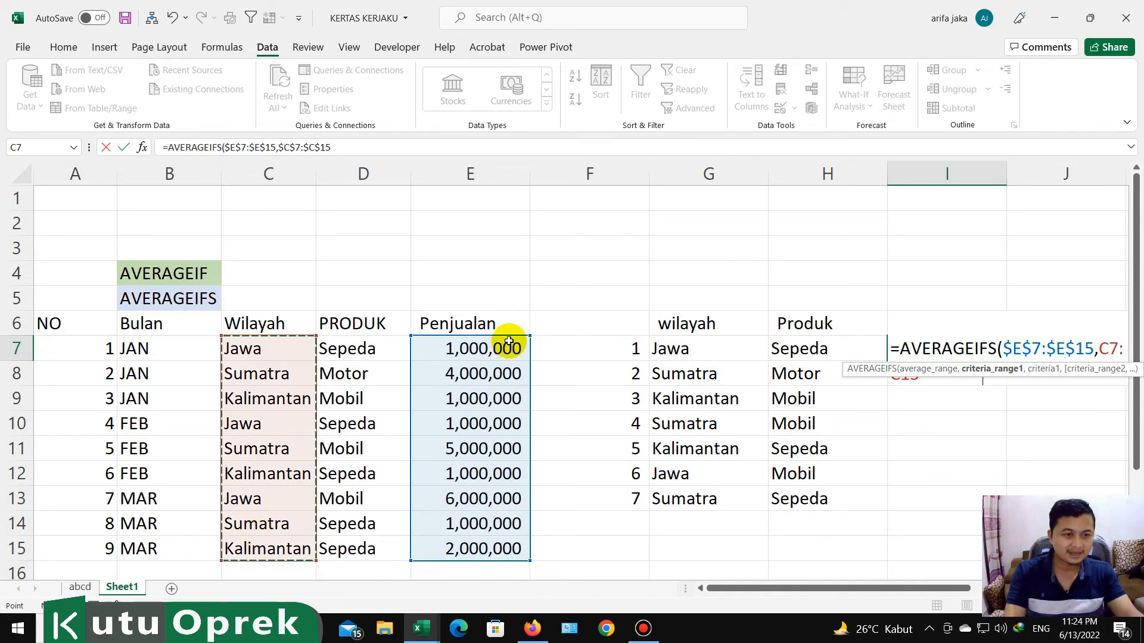
{"action": "type", "text": ","}
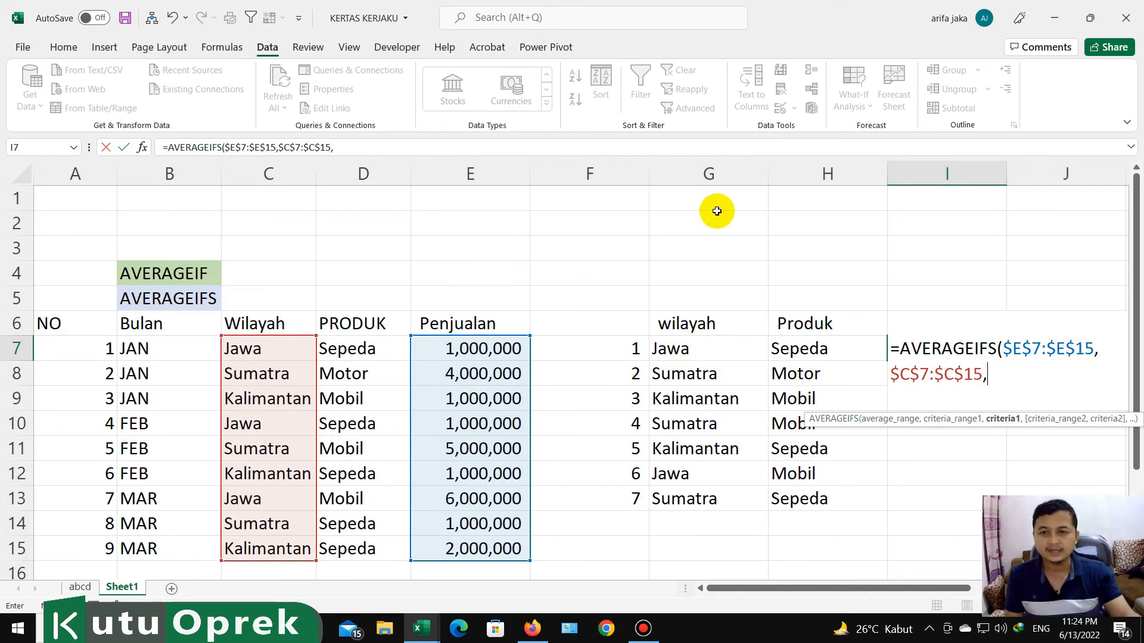
{"action": "left_click", "coordinate": [698, 348]}
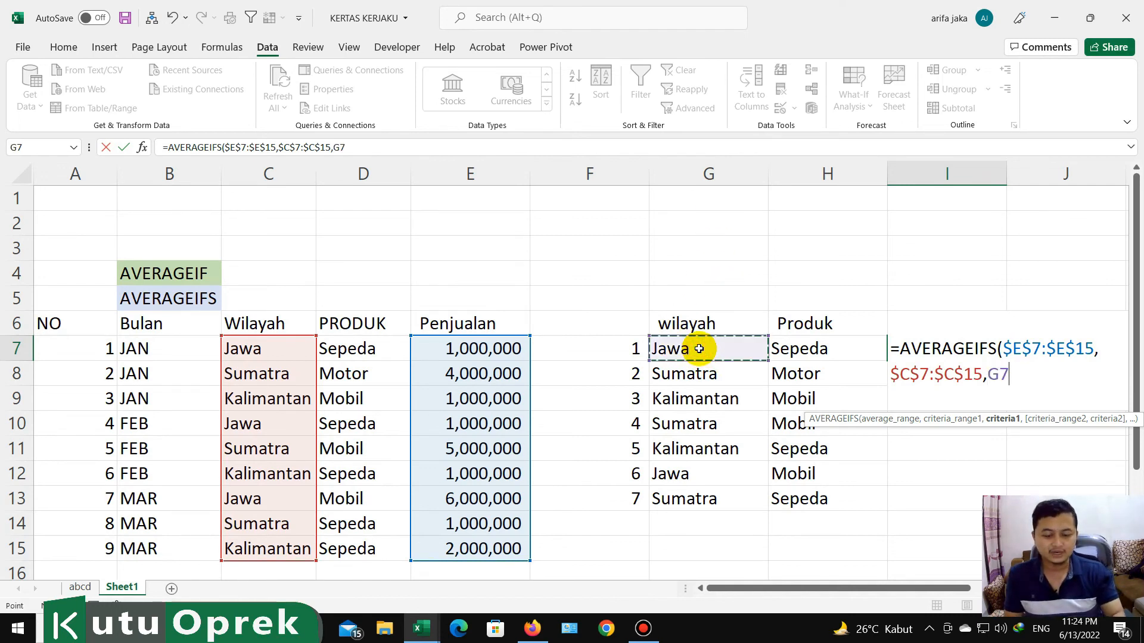
{"action": "type", "text": ","}
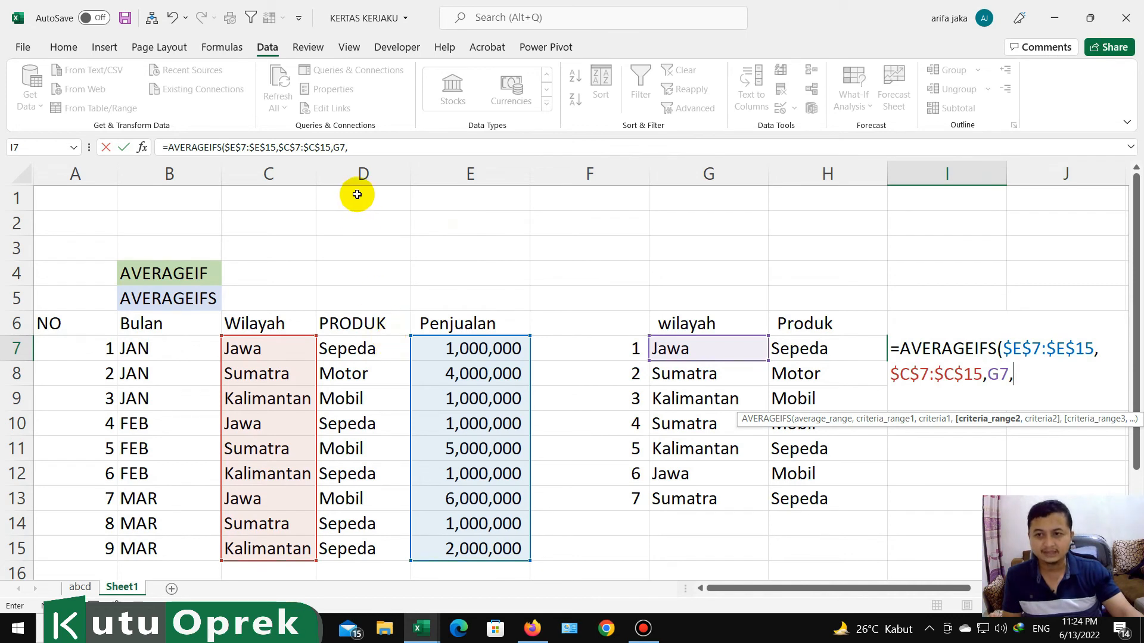
- Add the second condition, matching the PRODUK range $D$7:$D$15 against H7, and enter the I7 formula
{"action": "left_click_drag", "start_coordinate": [360, 348], "coordinate": [347, 549]}
{"action": "key", "text": "F4"}
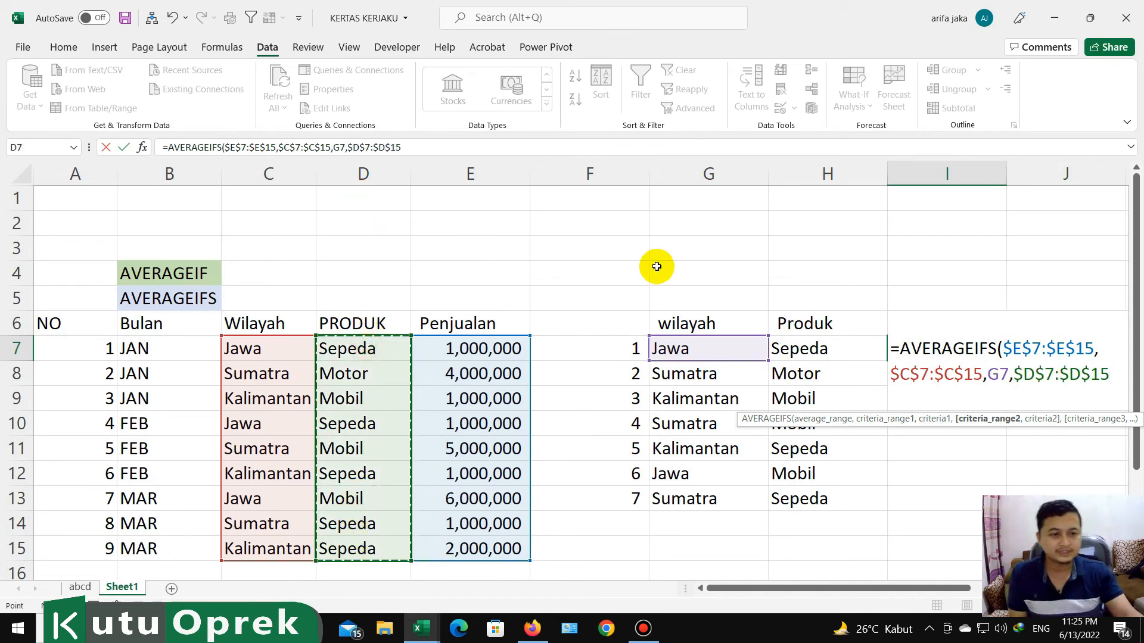
{"action": "type", "text": ","}
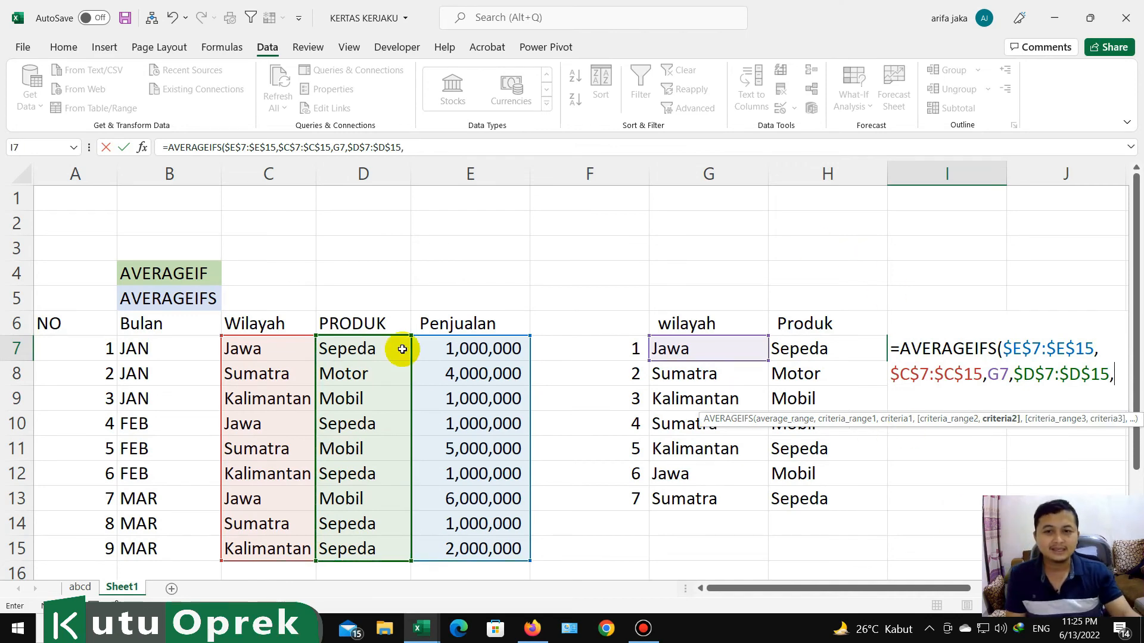
{"action": "left_click", "coordinate": [812, 347]}
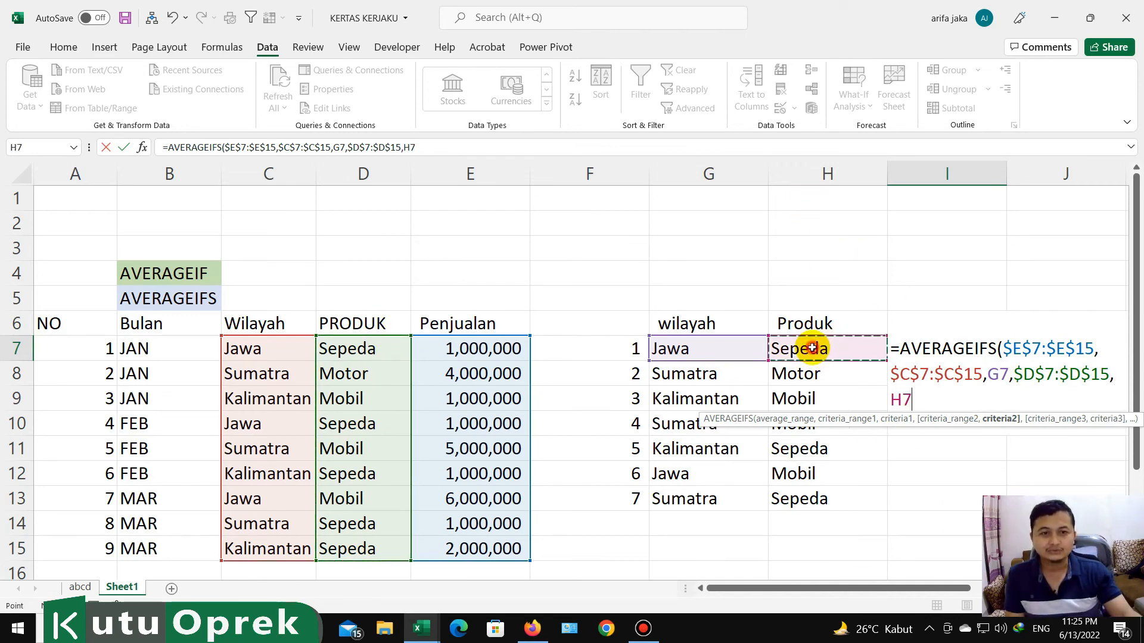
{"action": "key", "text": "Return"}
- Fill the AVERAGEIFS formula from I7 down to I13 for all region and product pairs
{"action": "key", "text": "Up"}
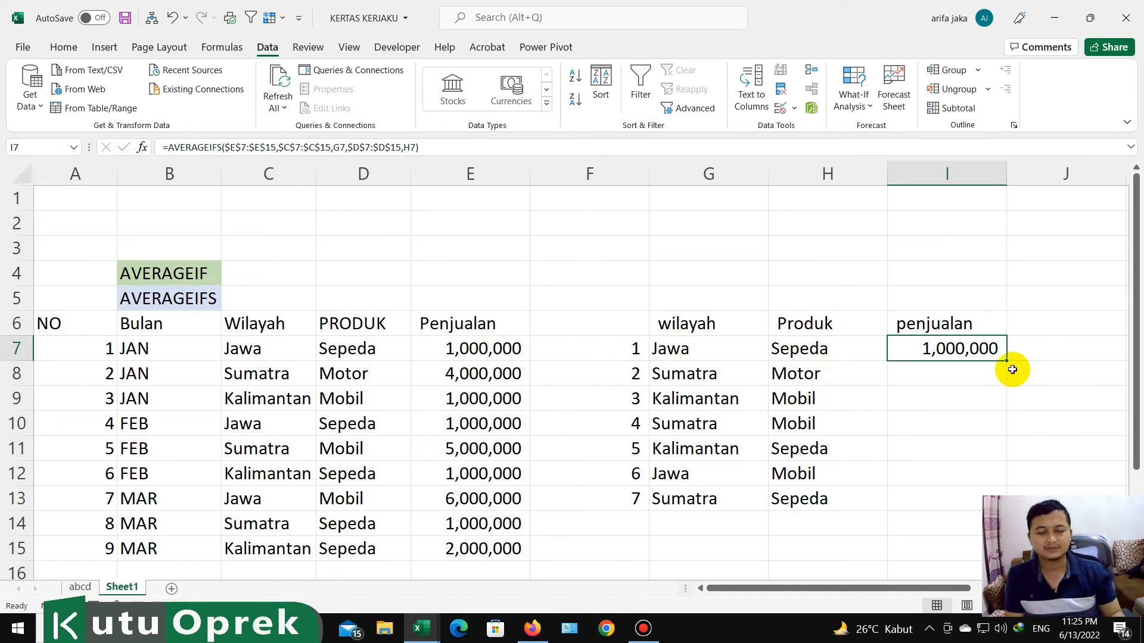
{"action": "key", "text": "Left"}
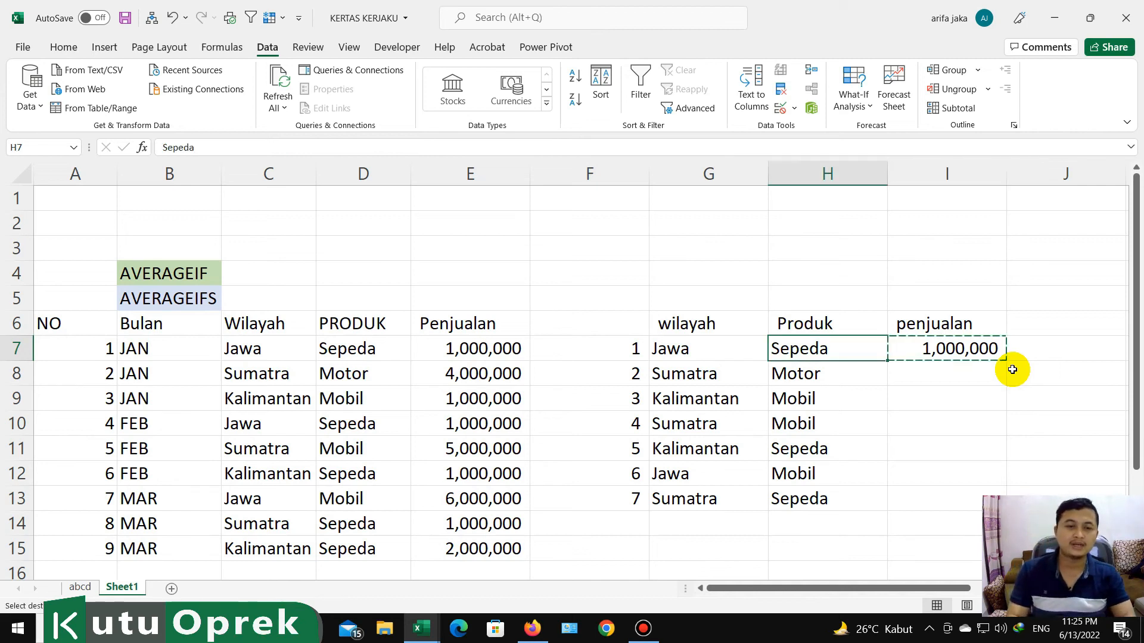
{"action": "key", "text": "ctrl+Down"}
{"action": "key", "text": "Right"}
{"action": "key", "text": "ctrl+shift+Up"}
{"action": "key", "text": "ctrl+d"}
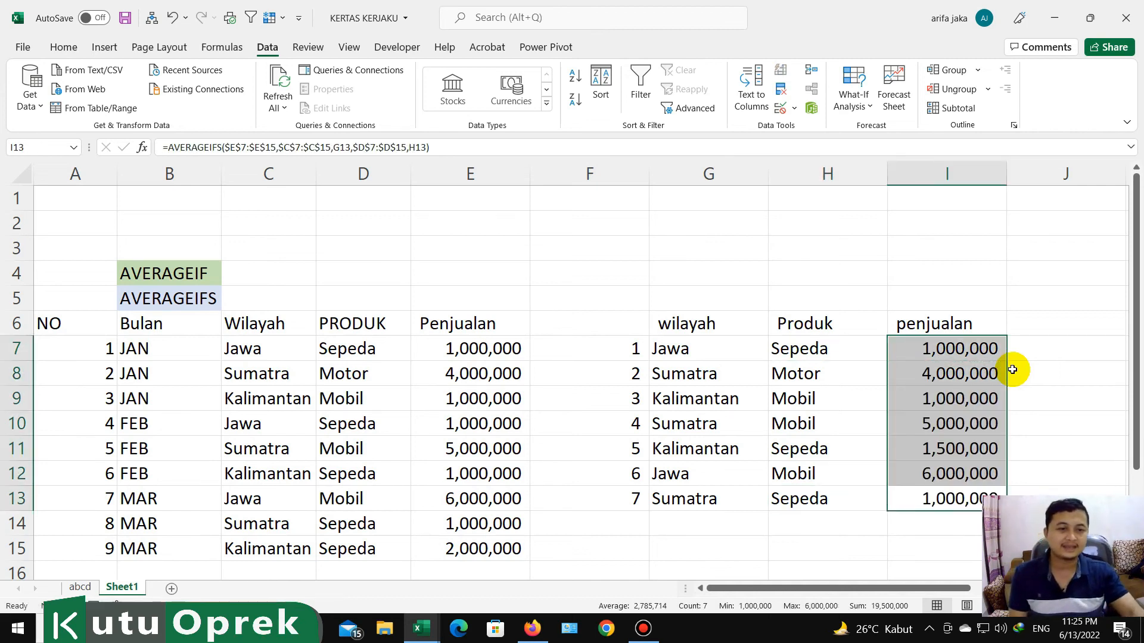
- Shade the Jawa records light blue in C7:E7, C10:F10 and C13:E13
{"action": "left_click", "coordinate": [966, 355]}
{"action": "left_click", "coordinate": [696, 354]}
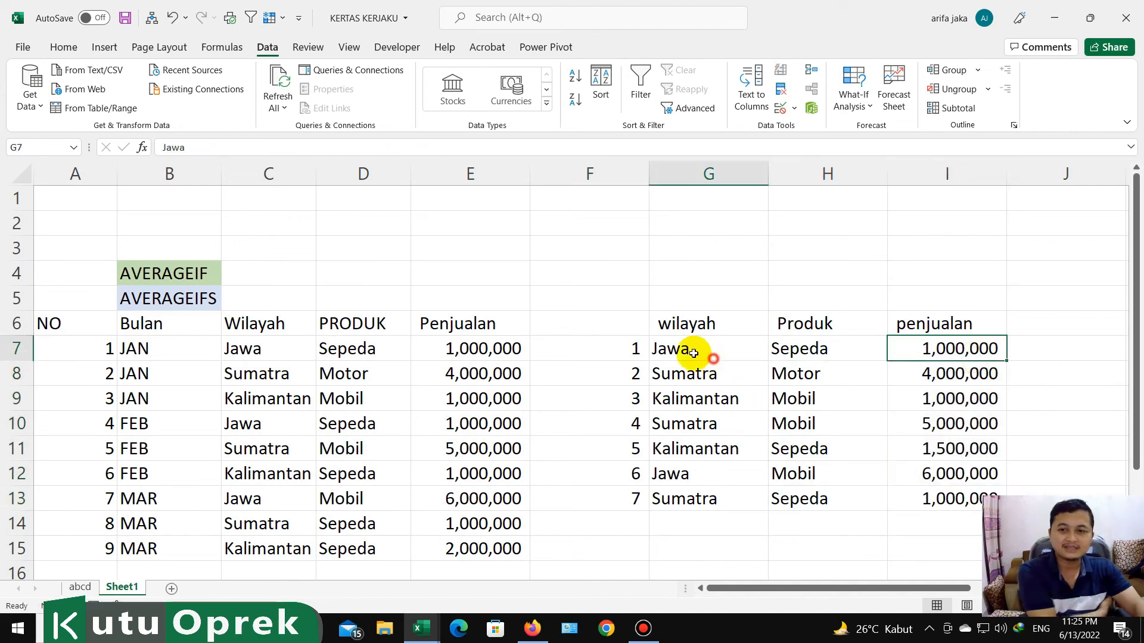
{"action": "left_click_drag", "start_coordinate": [271, 352], "coordinate": [467, 348]}
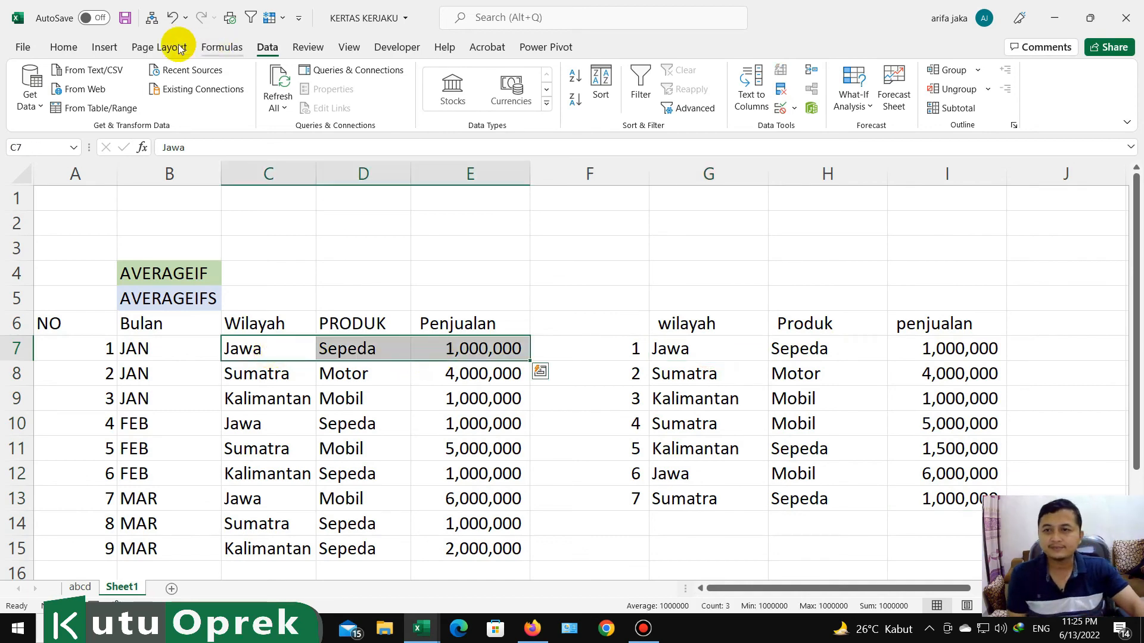
{"action": "left_click", "coordinate": [63, 48]}
{"action": "left_click", "coordinate": [242, 99]}
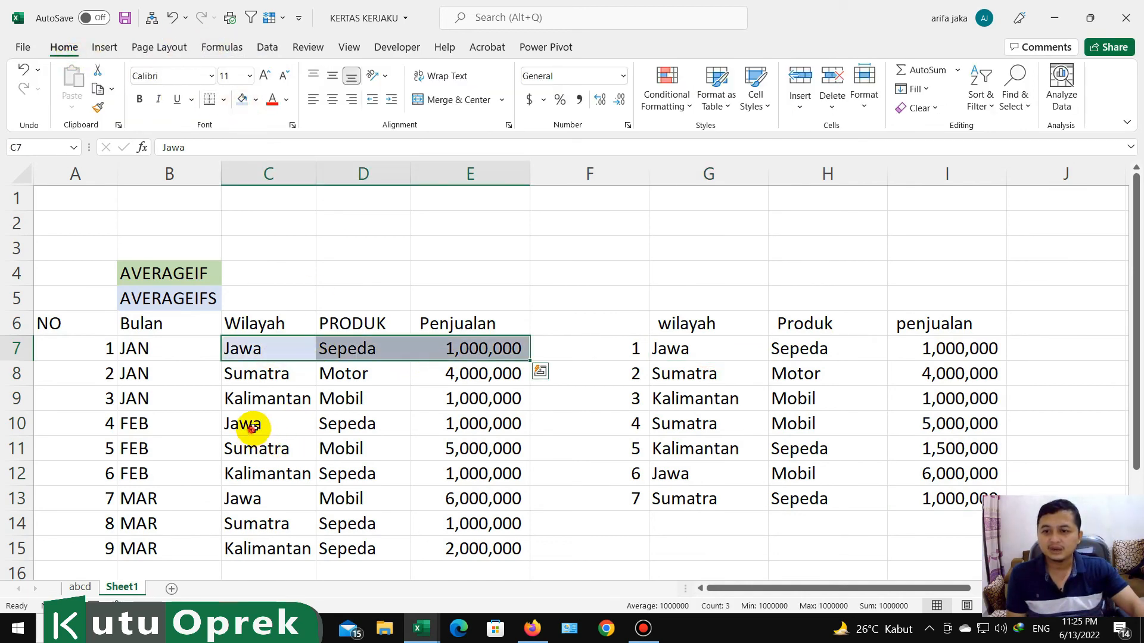
{"action": "left_click_drag", "start_coordinate": [248, 422], "coordinate": [522, 416]}
{"action": "left_click", "coordinate": [242, 99]}
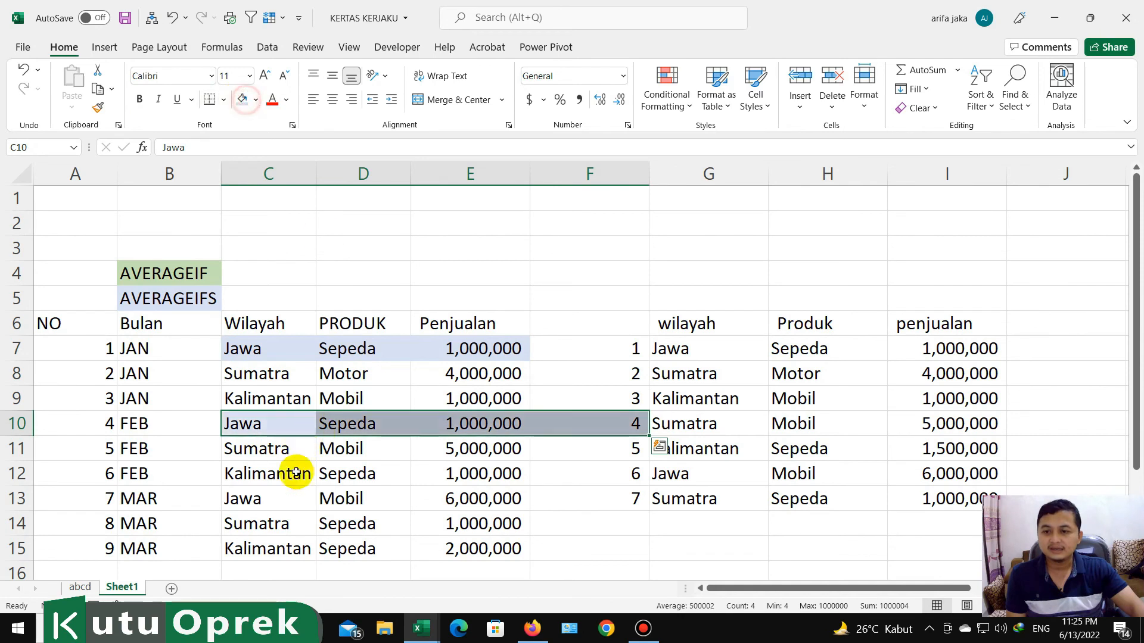
{"action": "left_click", "coordinate": [260, 499]}
{"action": "left_click_drag", "start_coordinate": [260, 499], "coordinate": [514, 507]}
{"action": "left_click", "coordinate": [242, 99]}
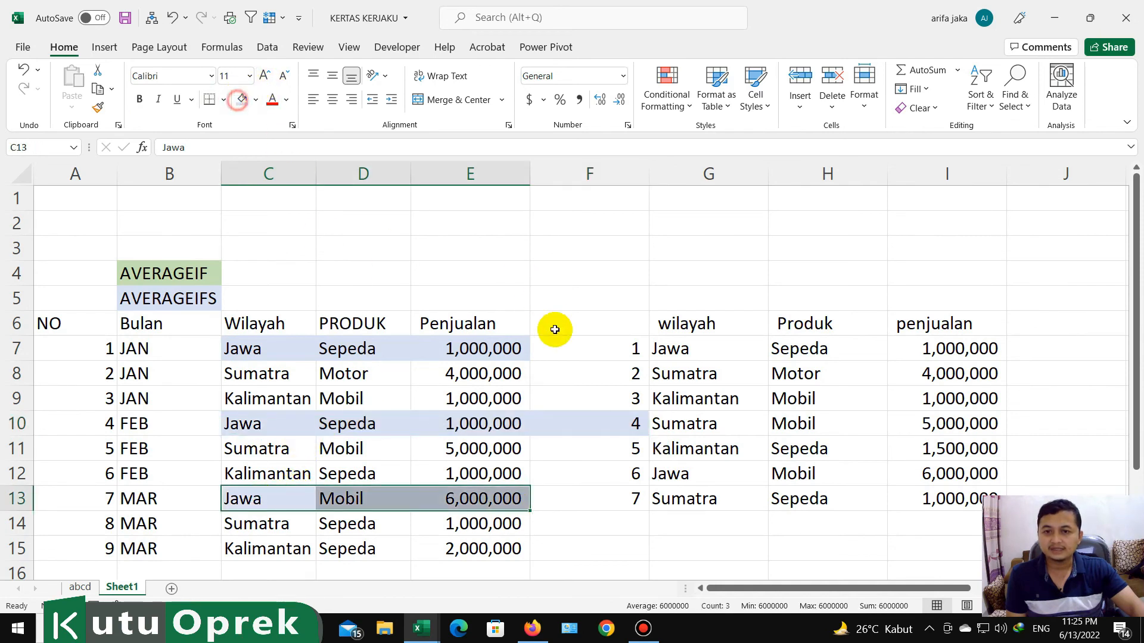
- Check the average of the Jawa Sepeda sales in E7 and E10, and inspect the sales in E13 and E14
{"action": "left_click", "coordinate": [573, 358]}
{"action": "left_click", "coordinate": [481, 351]}
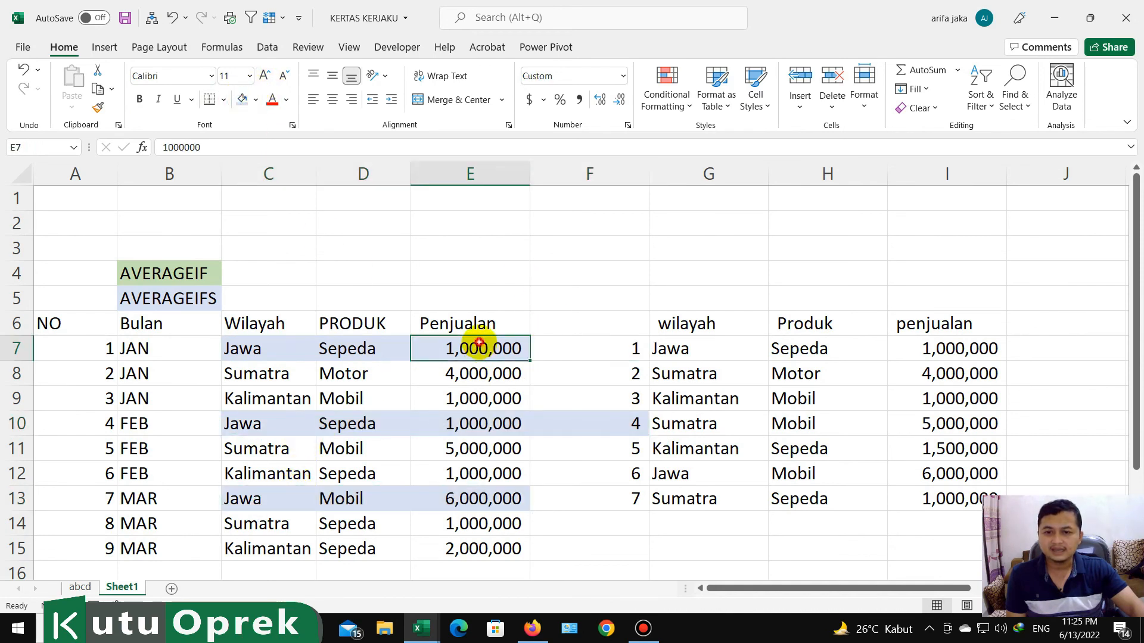
{"action": "left_click", "coordinate": [484, 424], "text": "ctrl"}
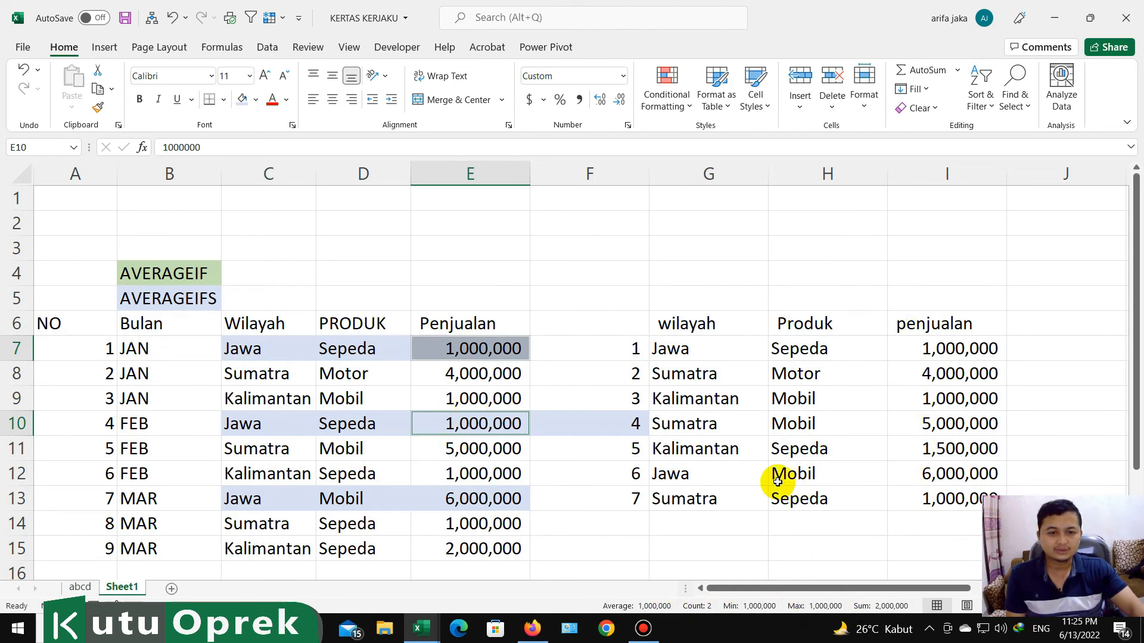
{"action": "left_click", "coordinate": [473, 498]}
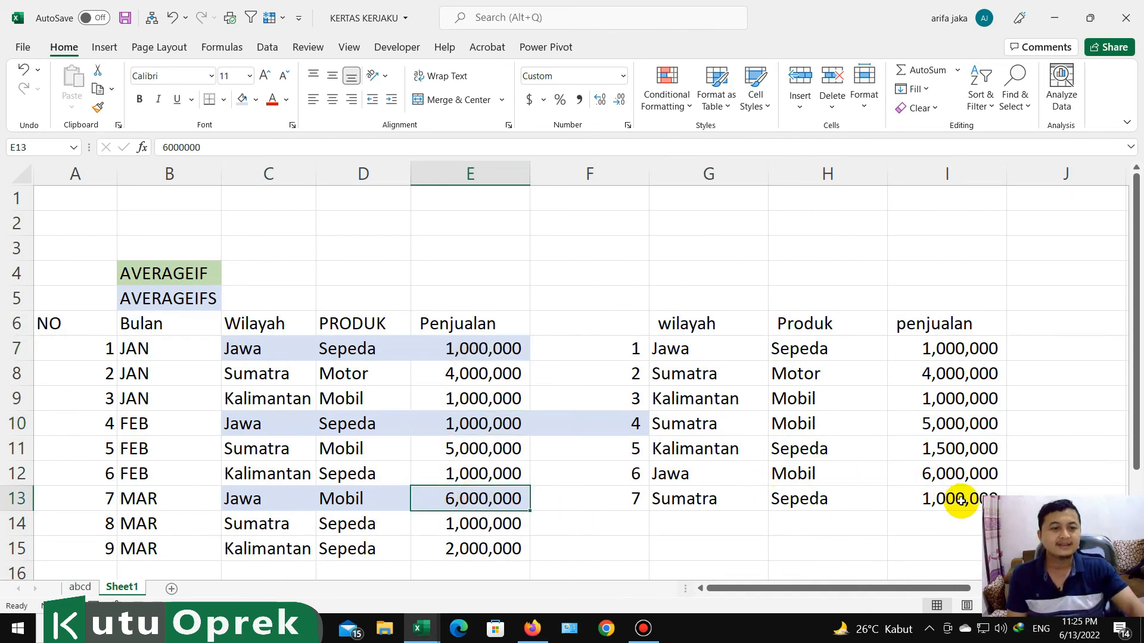
{"action": "left_click", "coordinate": [444, 524]}
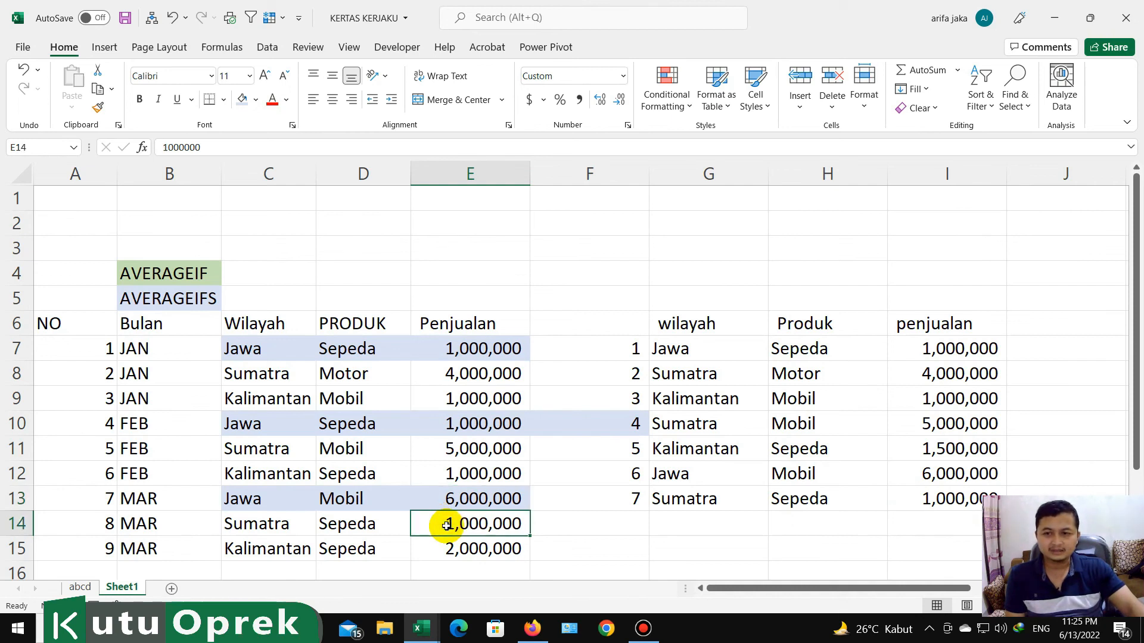